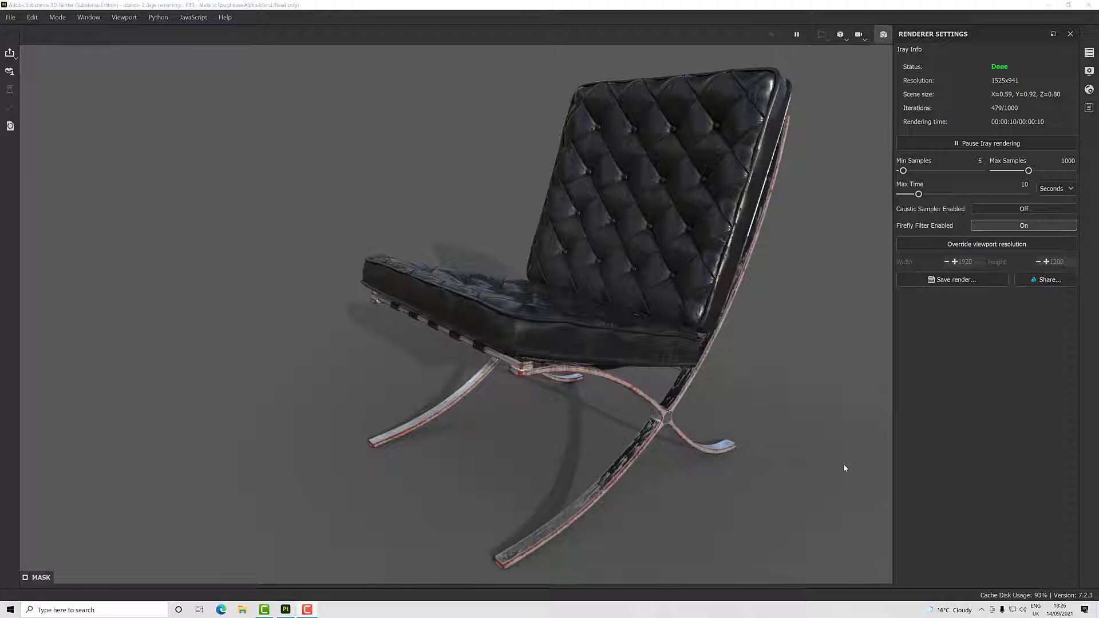
- Hide Fill layer 3 and the rust Fill layer 4, and render the clean chair in Iray
left_click(883, 34)
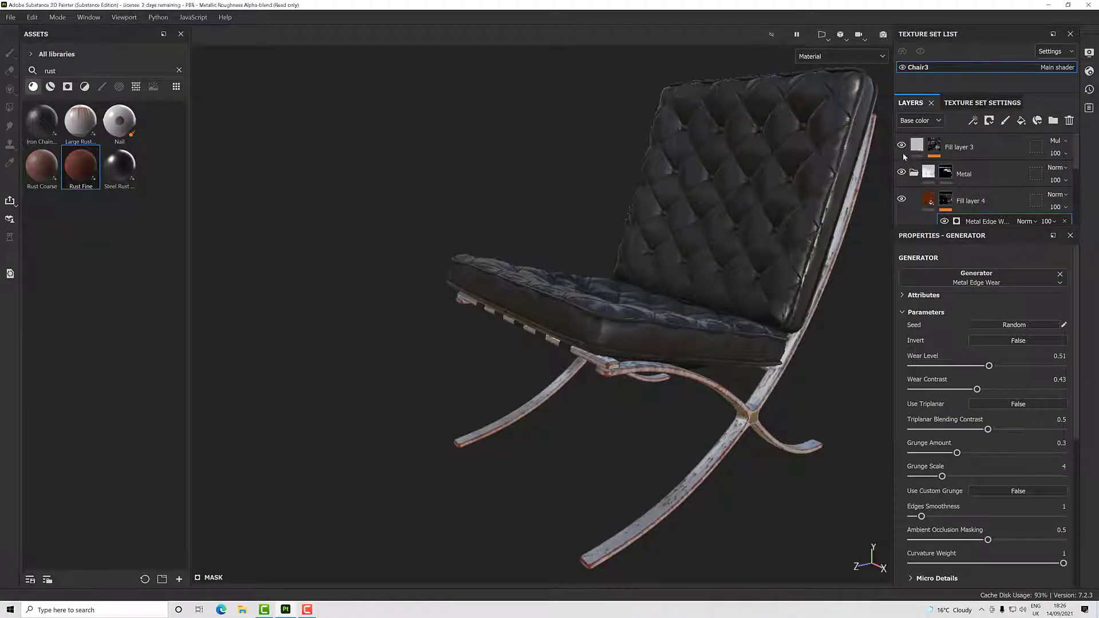
left_click(902, 198)
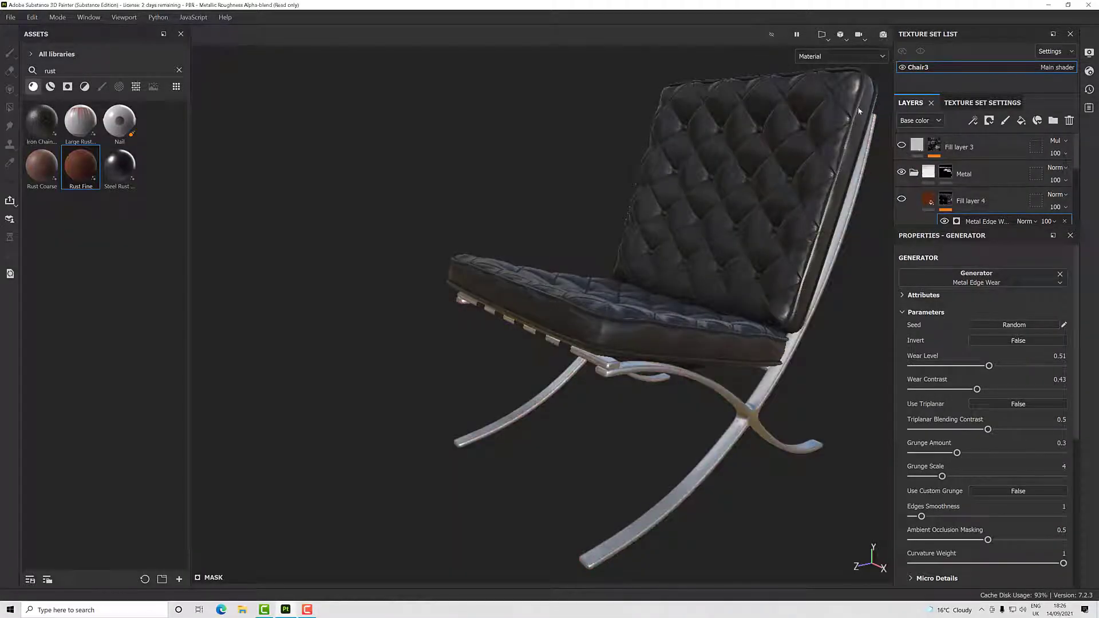
left_click(883, 34)
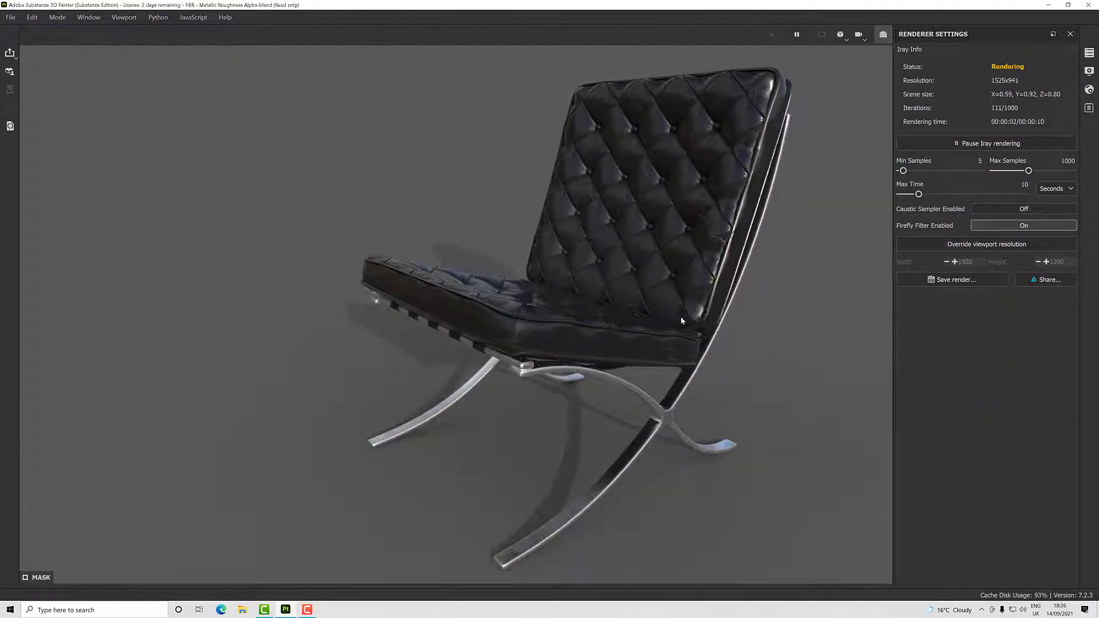
key("alt")
left_click_drag(632, 306, 606, 251, "alt")
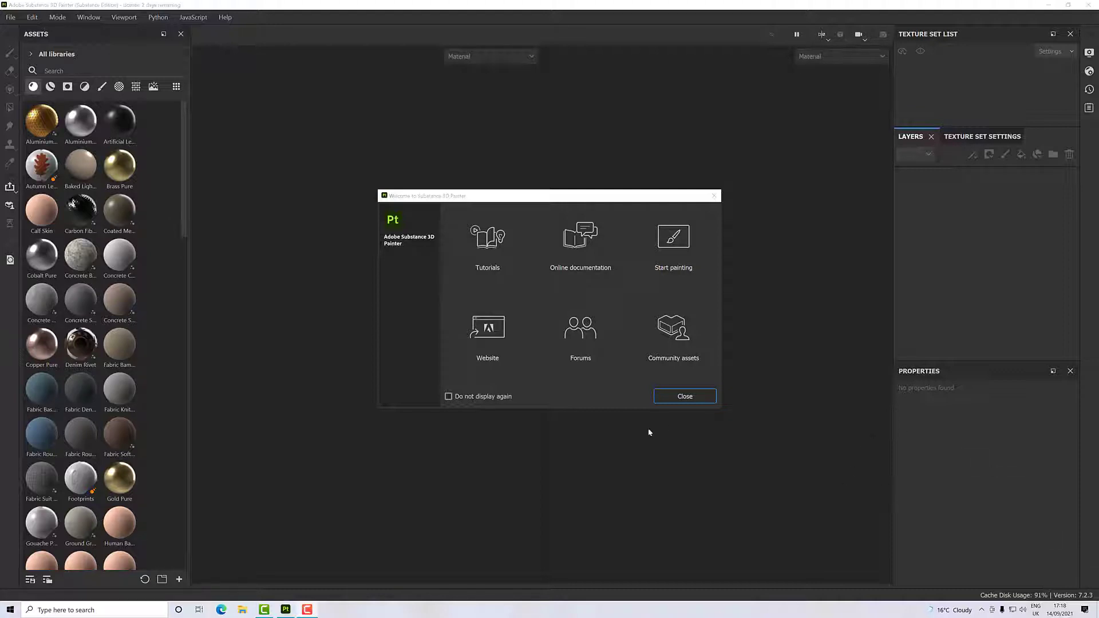
- Create a new PBR - Metallic Roughness Alpha-blend project from FG Chair 3.obj with a document resolution of 2048
left_click(683, 396)
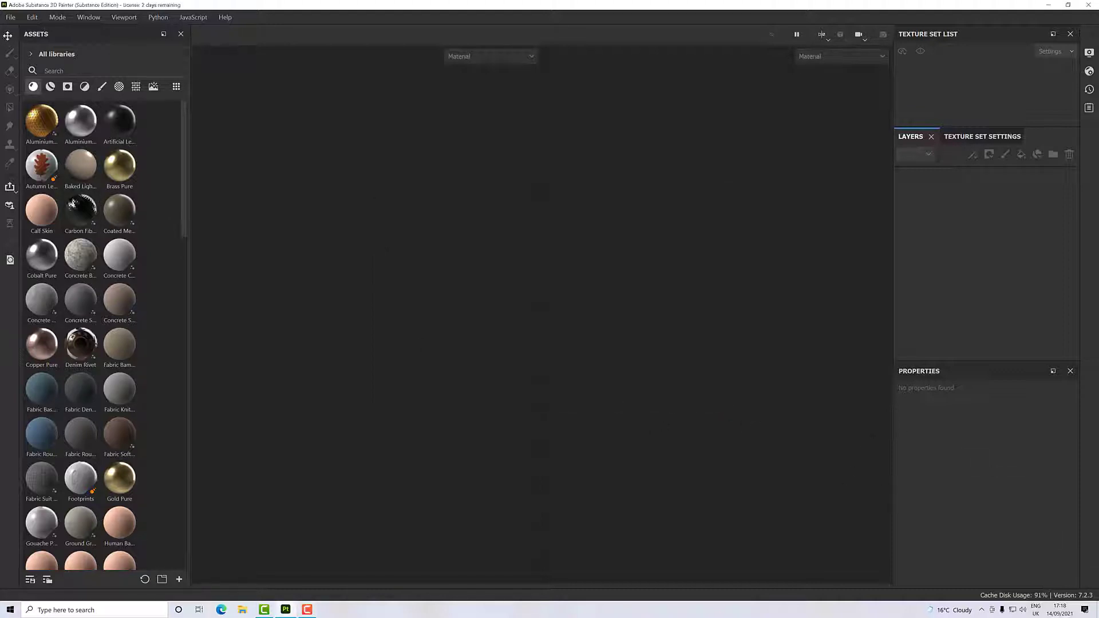
left_click(10, 17)
left_click(19, 32)
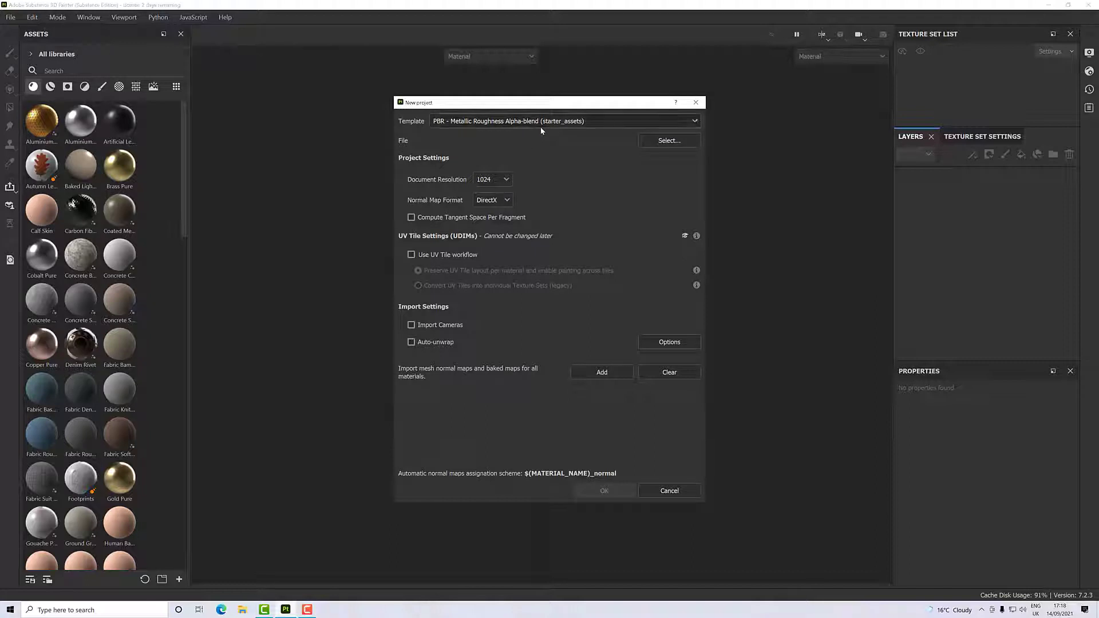
left_click(655, 141)
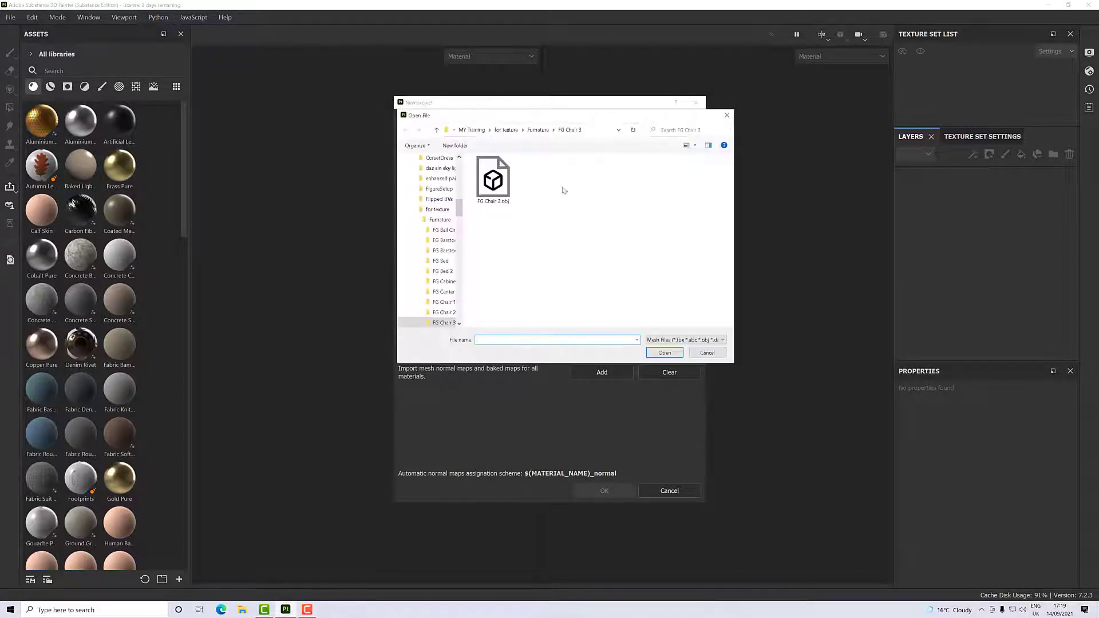
double_click(493, 179)
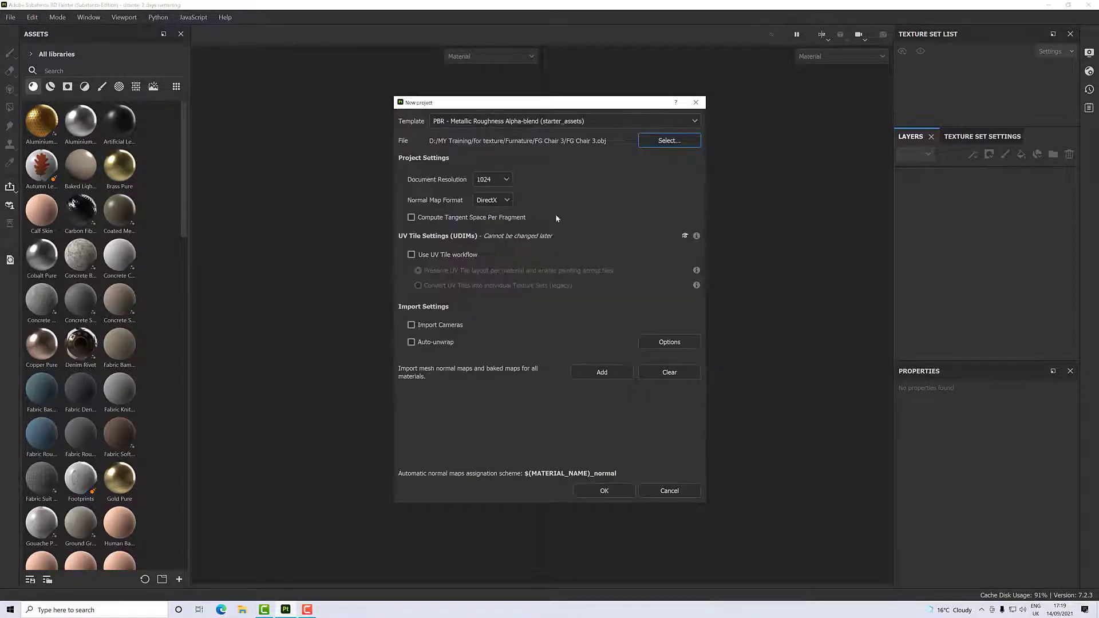
left_click(504, 184)
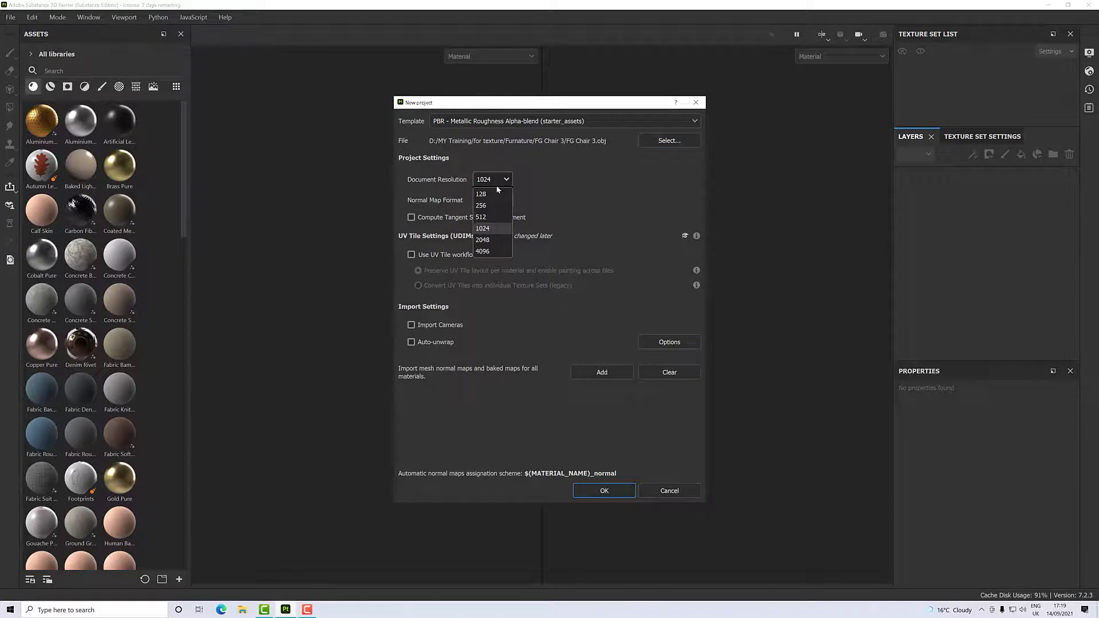
left_click(493, 236)
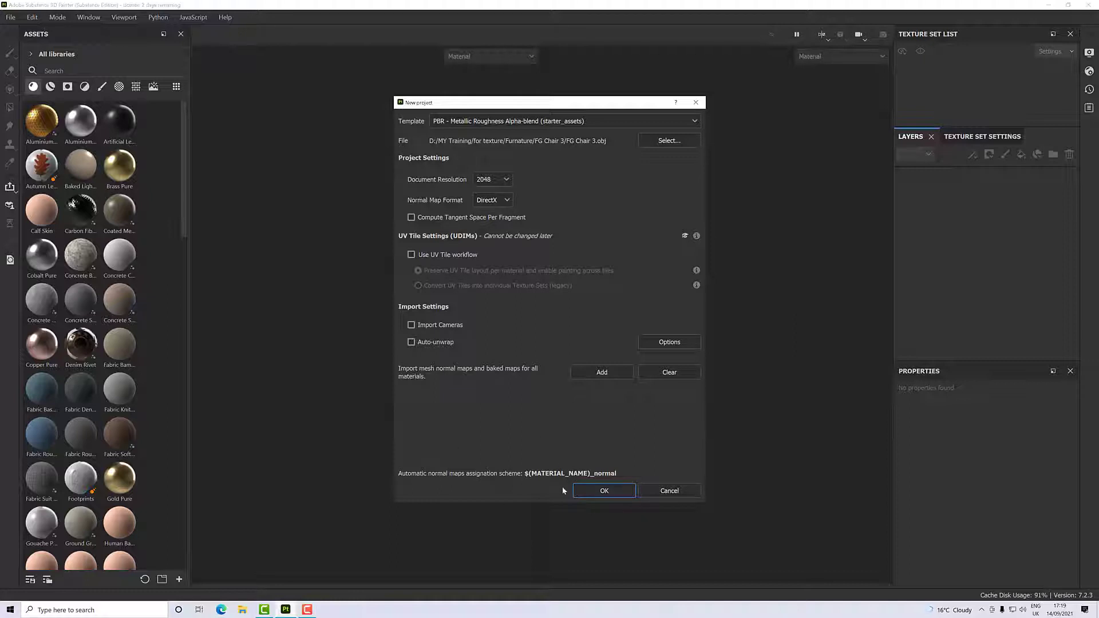
left_click(592, 496)
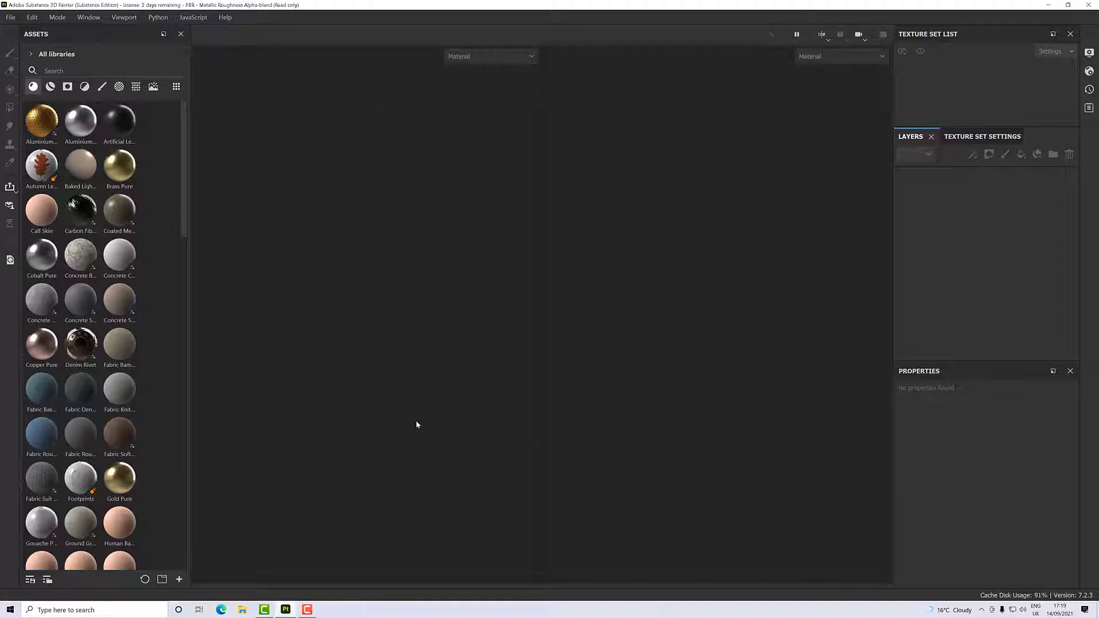
- Delete the default paint layer and add two empty folders to the layer stack
scroll(406, 421, "down", 2)
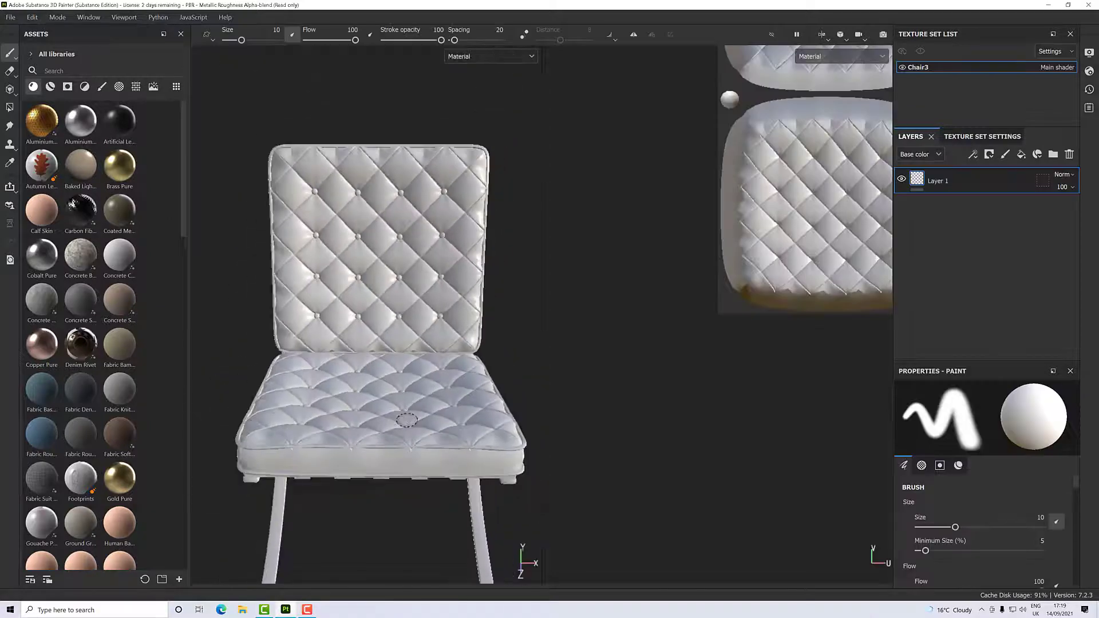
left_click_drag(407, 424, 410, 302, "alt")
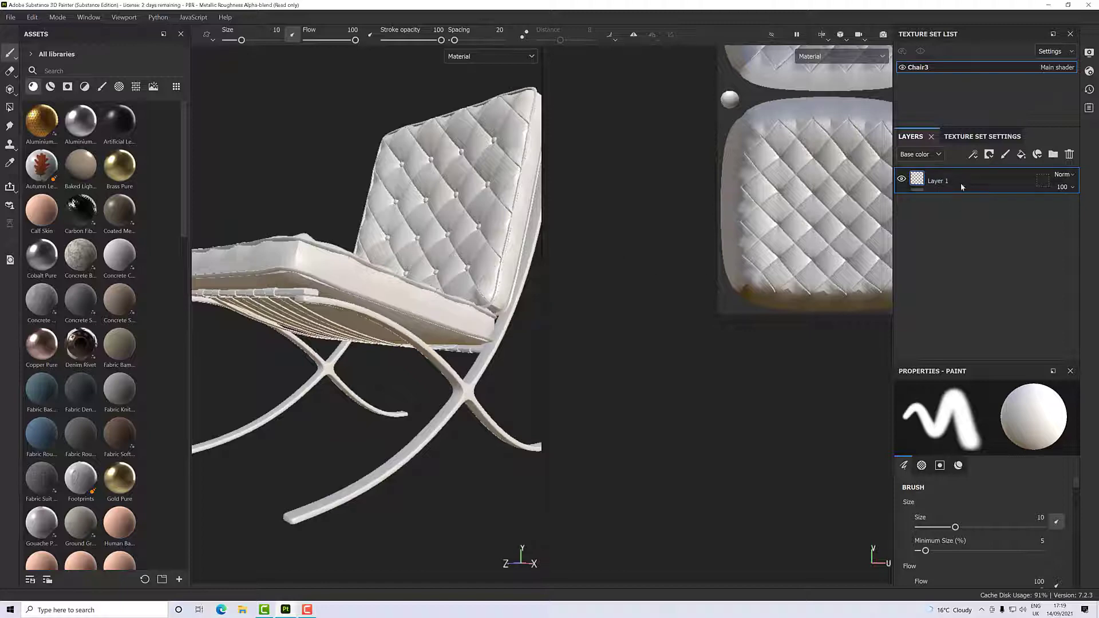
left_click(1071, 155)
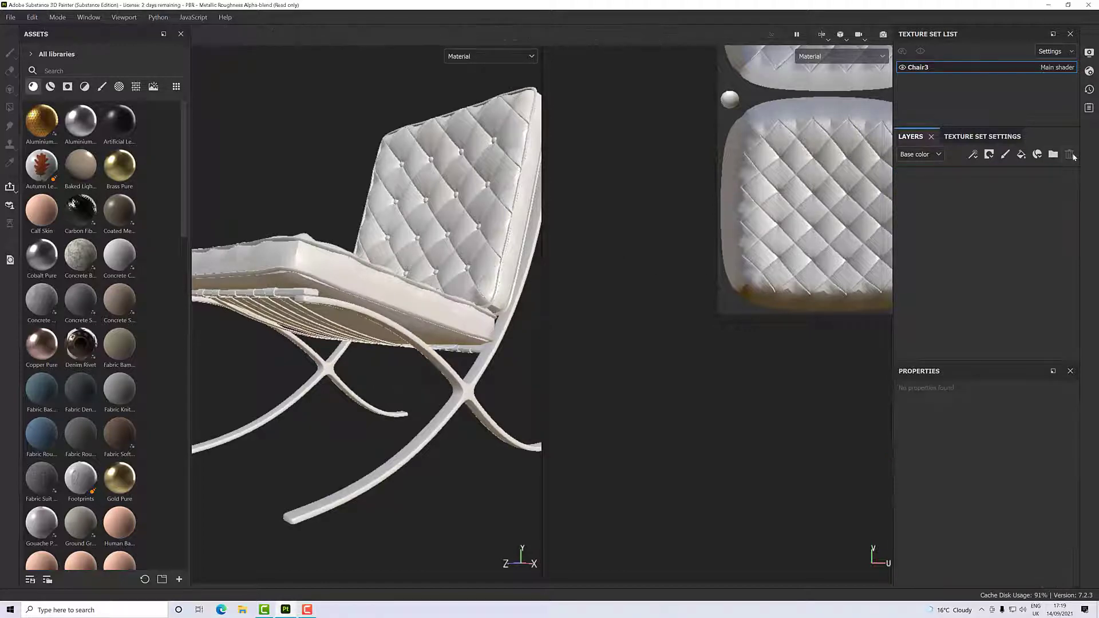
left_click(1052, 156)
left_click(1053, 155)
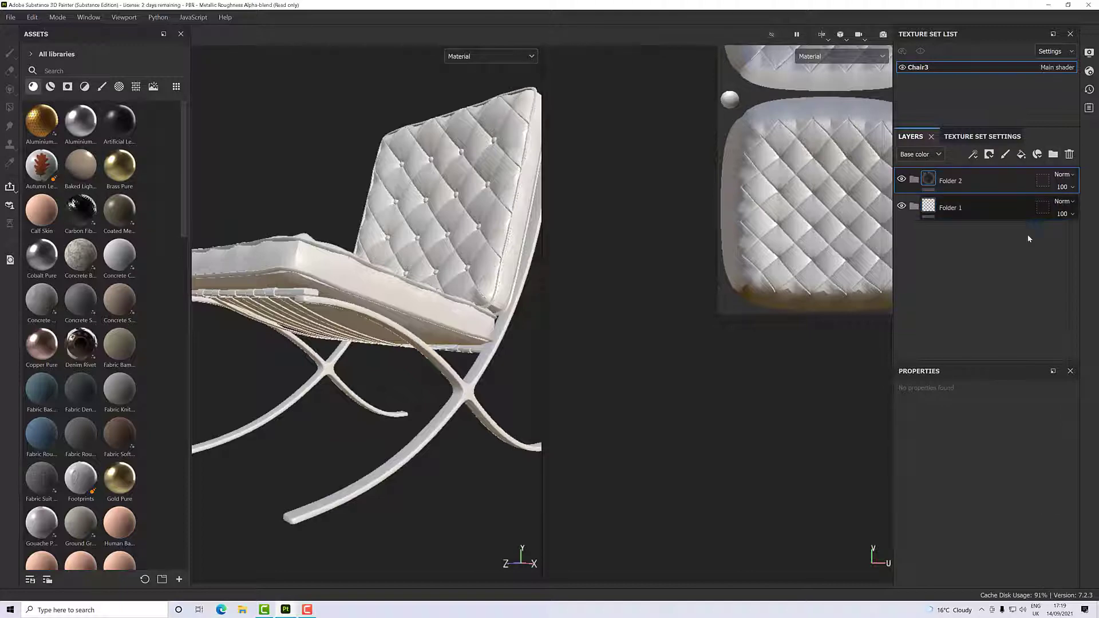
- Rename the upper folder Metal and the lower folder Leather
double_click(953, 182)
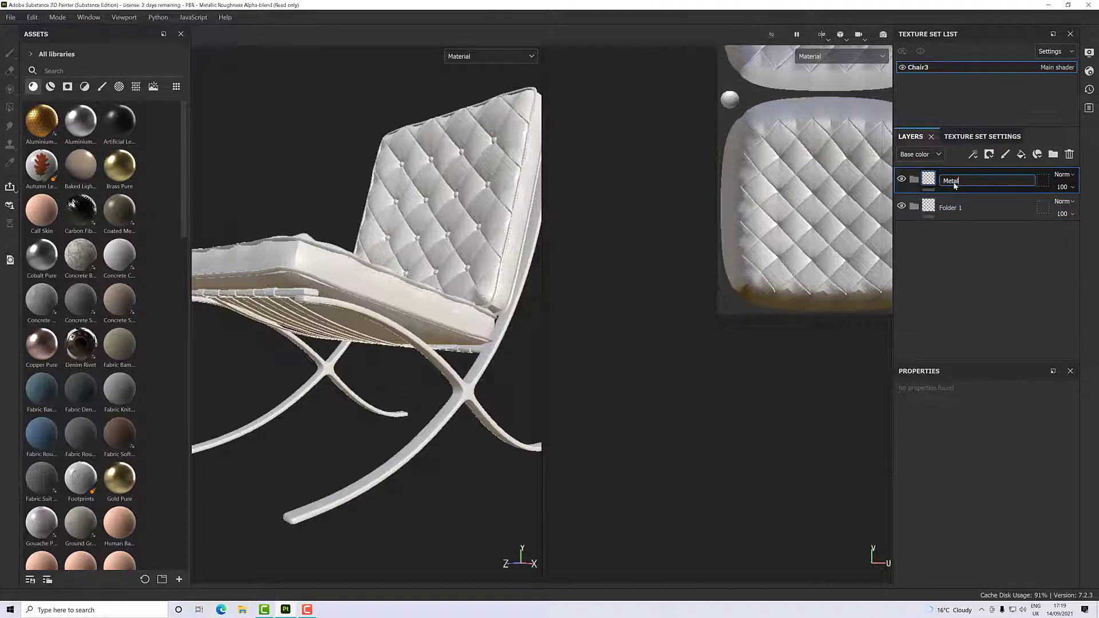
double_click(954, 208)
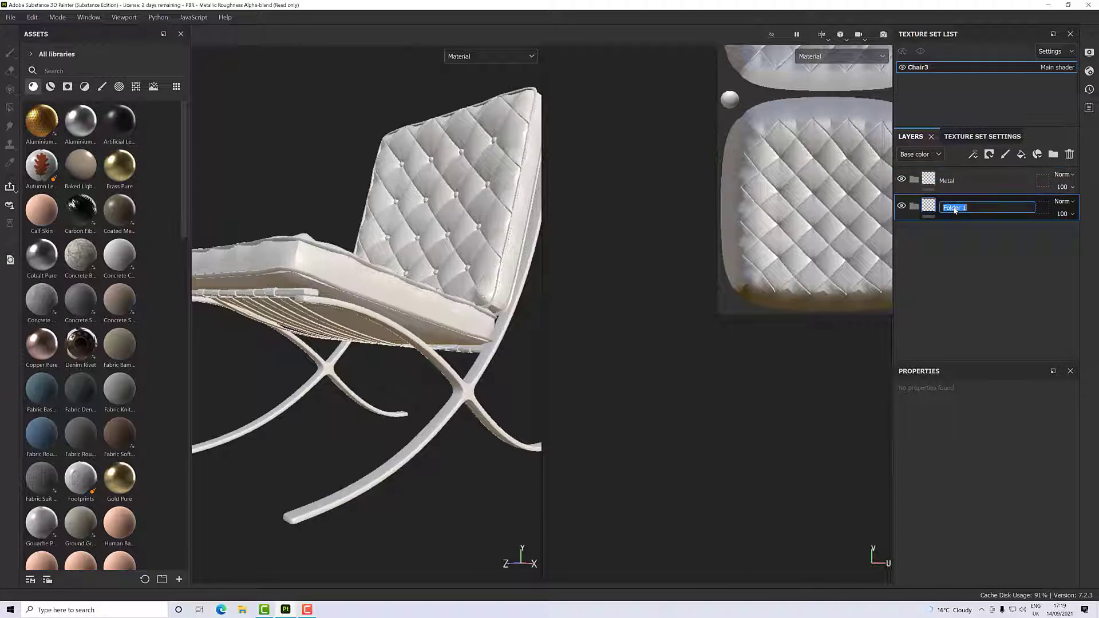
type("Leather")
key("Return")
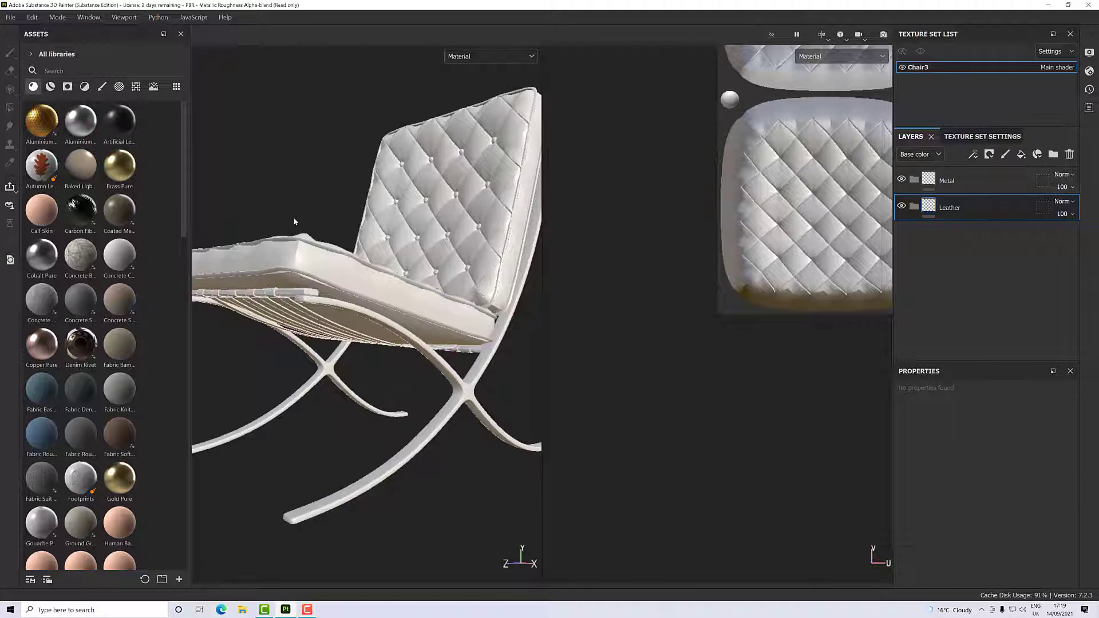
- Add the Aluminium Pure material to the Metal folder and Plastic Matte Pure to the Leather folder
left_click_drag(80, 120, 953, 181)
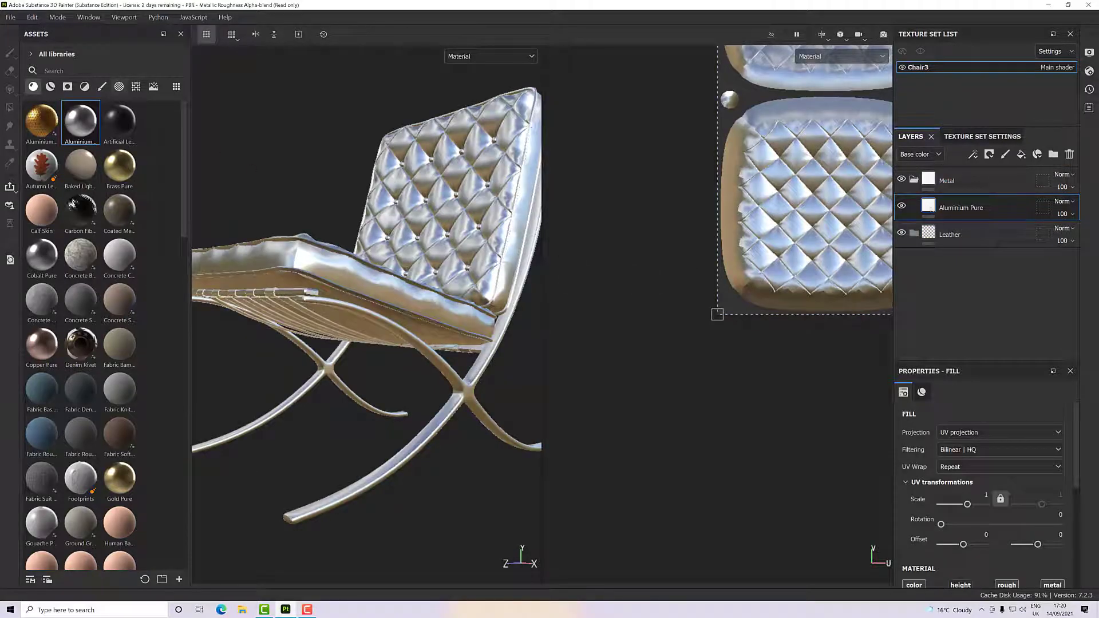
left_click(84, 69)
type("plast")
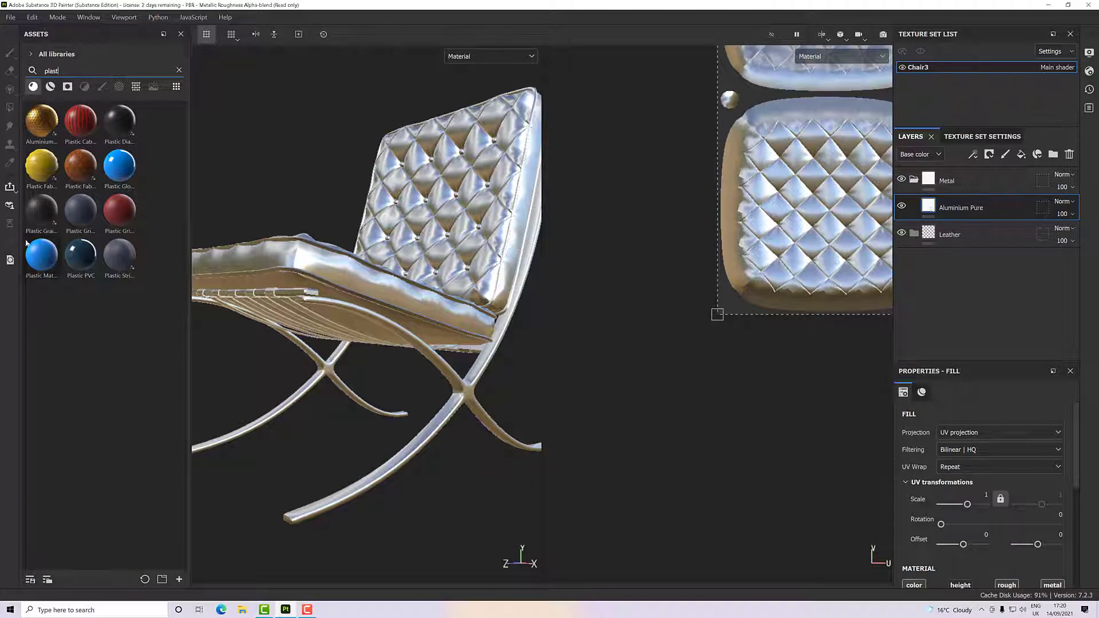
left_click_drag(42, 255, 955, 235)
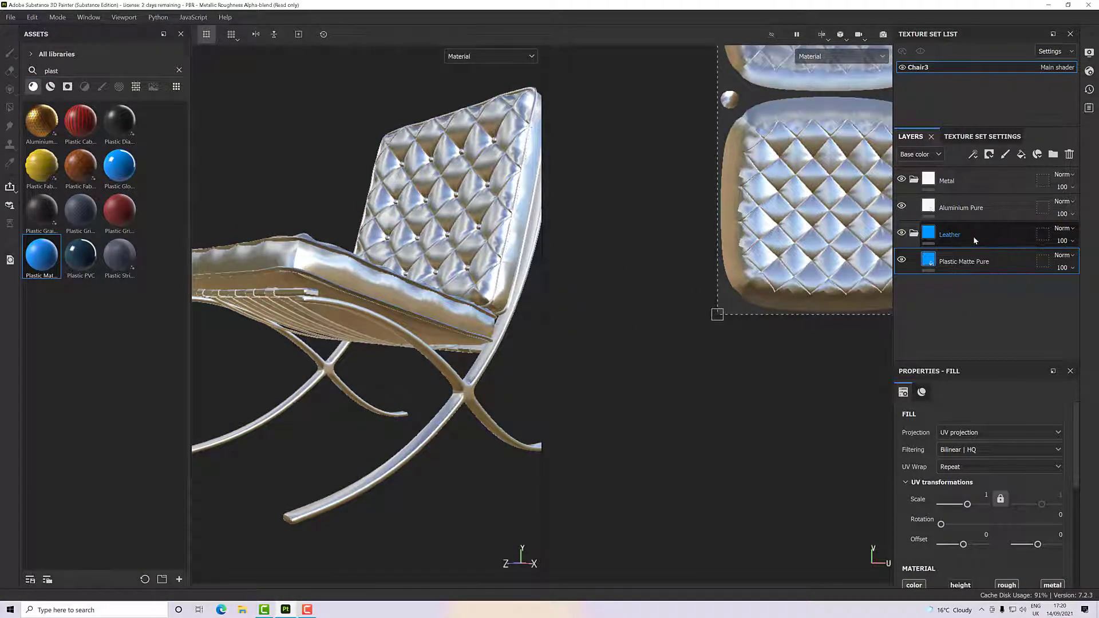
- Add a black mask to the Metal folder
scroll(517, 341, "up", 1)
scroll(517, 342, "down", 3)
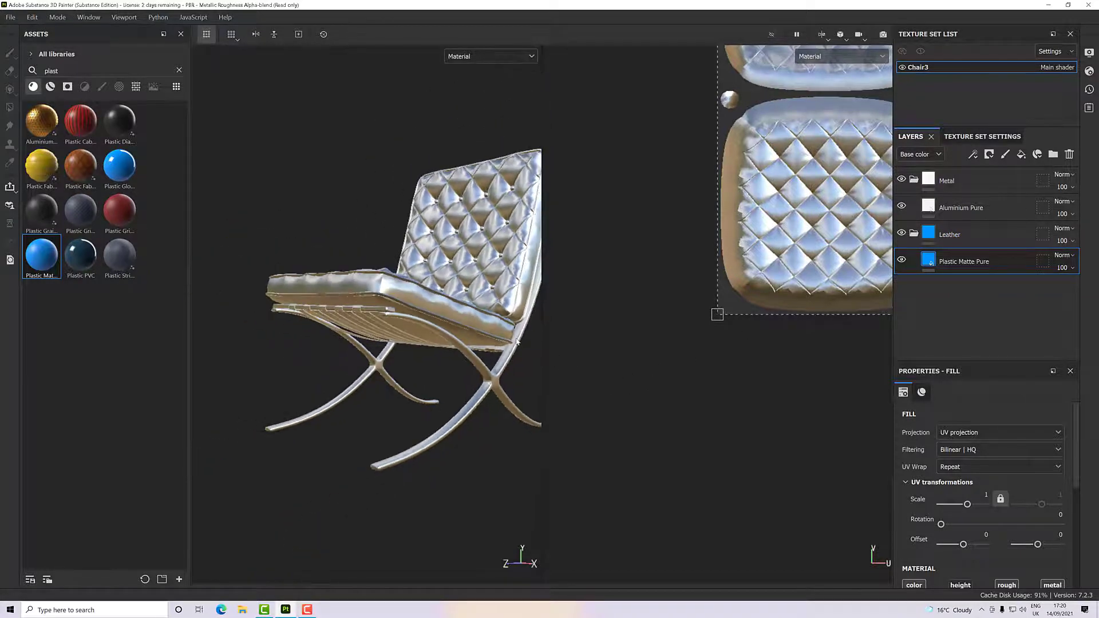
left_click_drag(517, 342, 424, 389, "alt")
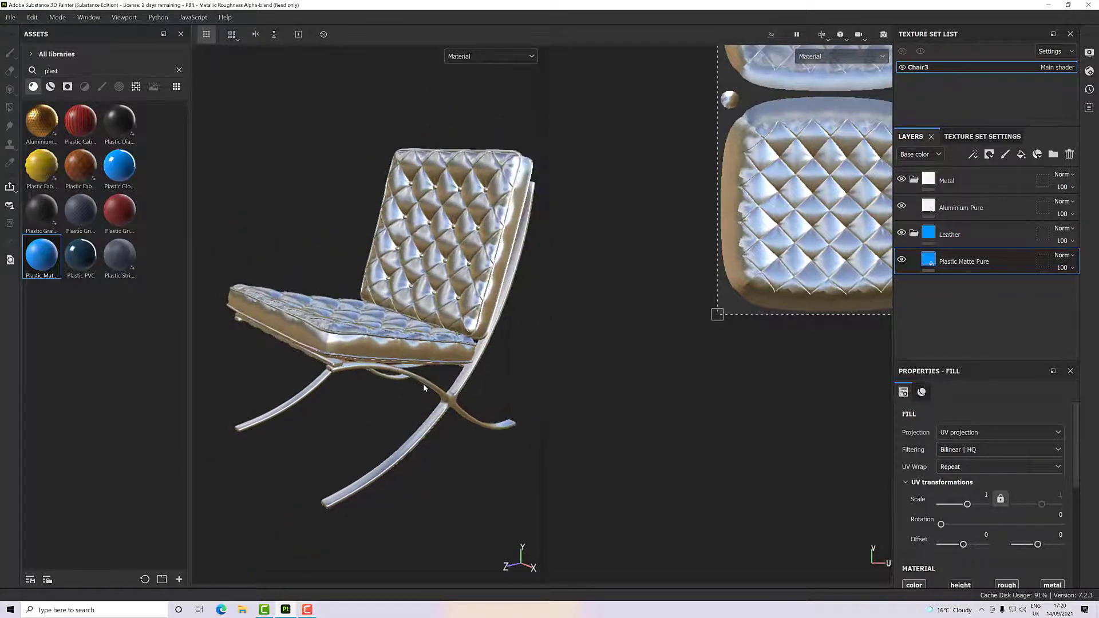
scroll(424, 388, "up", 3)
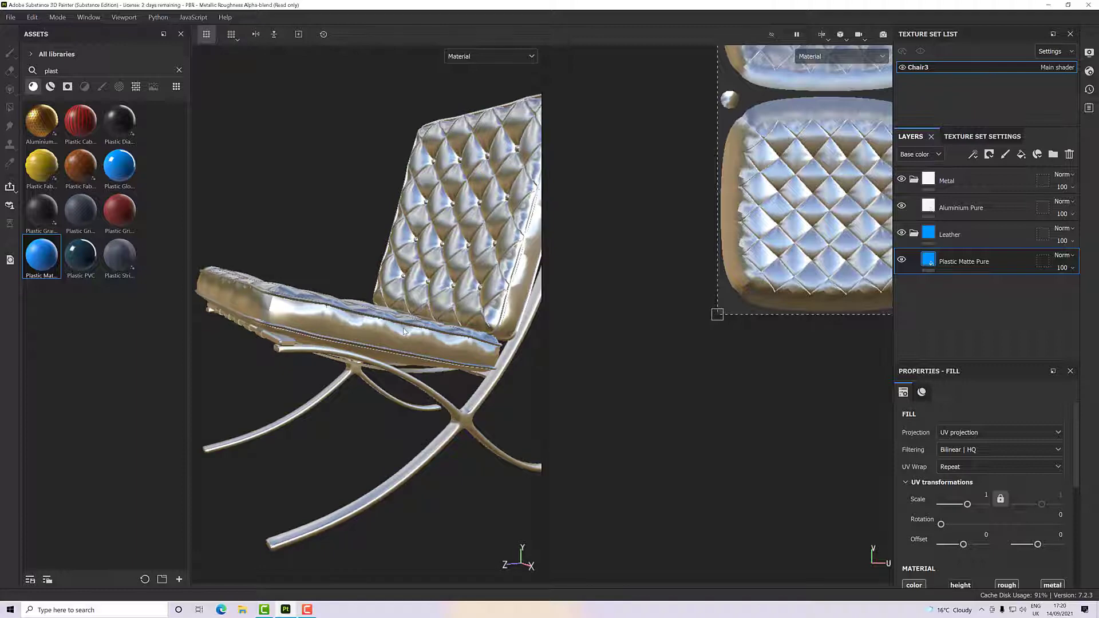
left_click(954, 182)
right_click(954, 182)
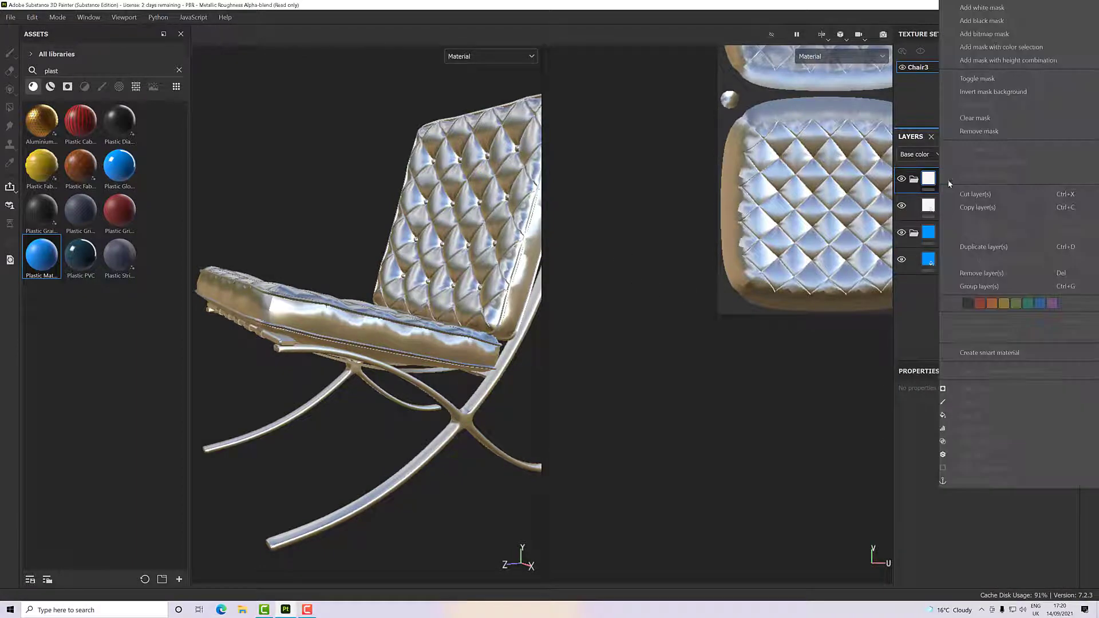
left_click(982, 23)
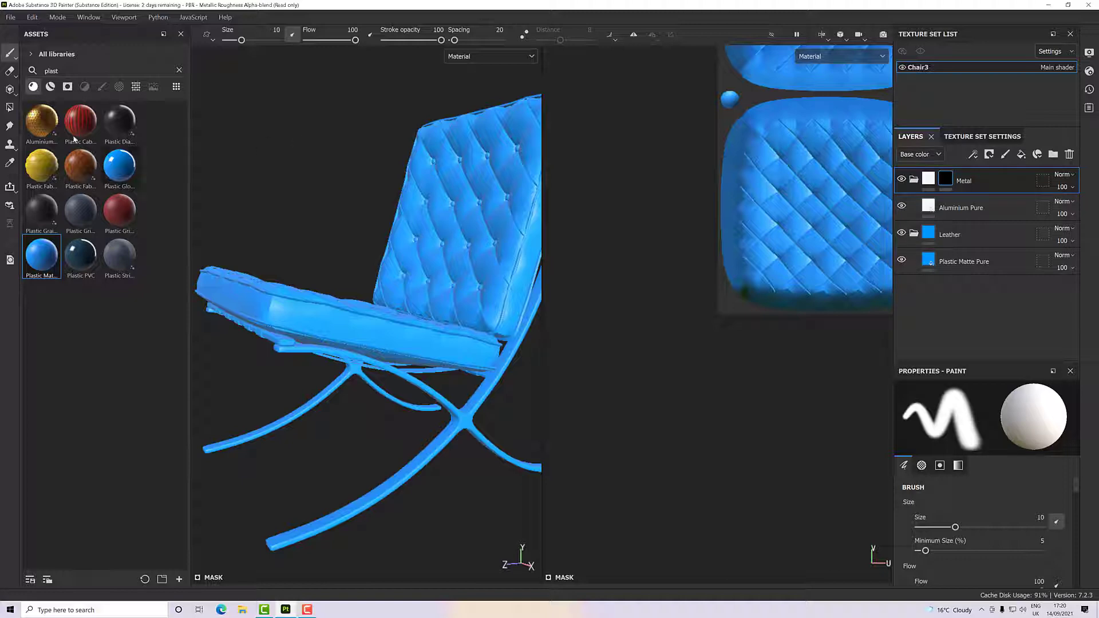
- Reveal the metal on both side leg frames in the Metal folder's mask using Polygon Fill in mesh fill mode
left_click(9, 108)
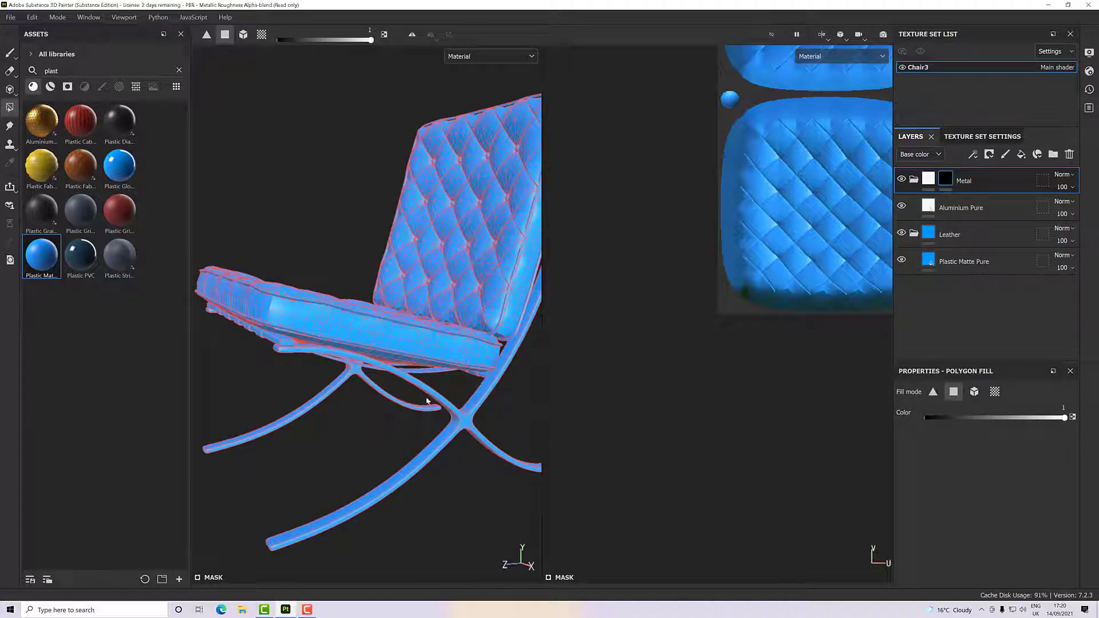
left_click(465, 422)
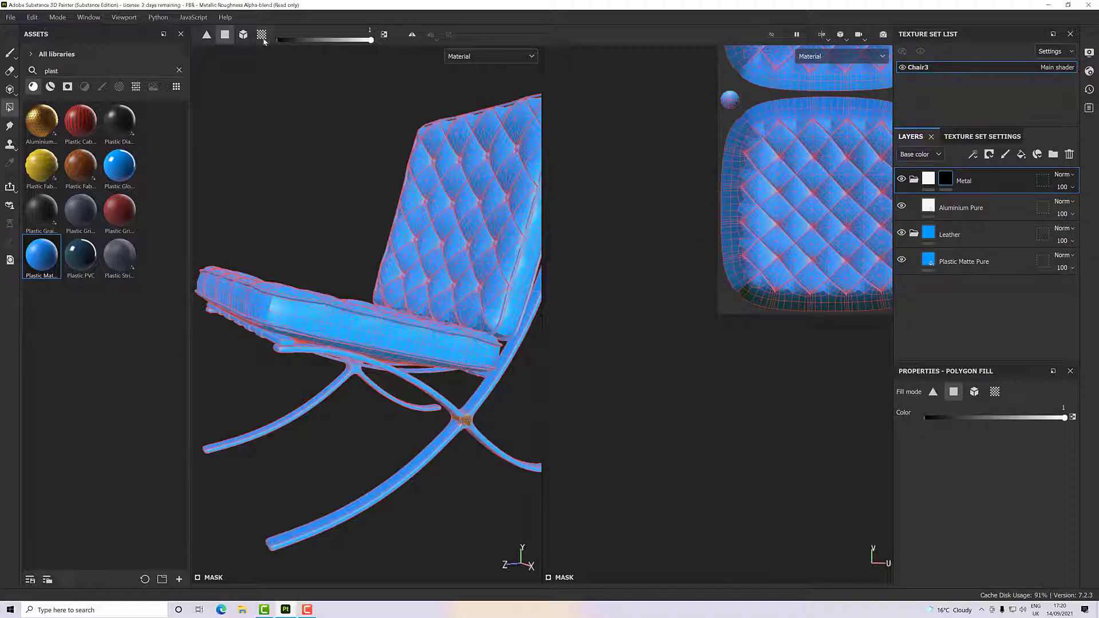
left_click(244, 35)
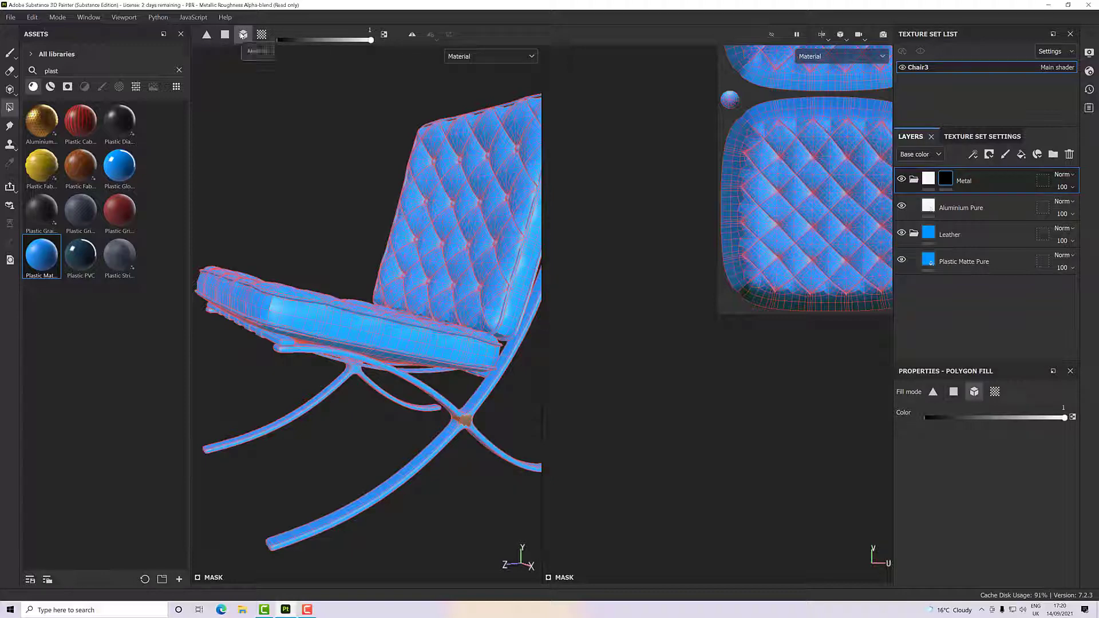
left_click(464, 422)
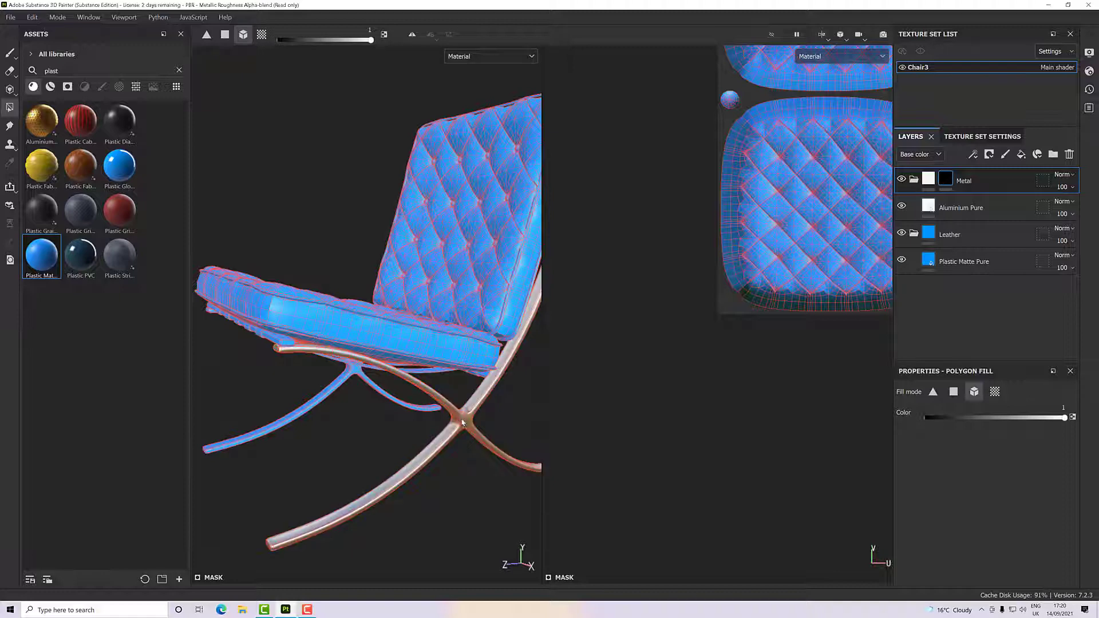
left_click(384, 396)
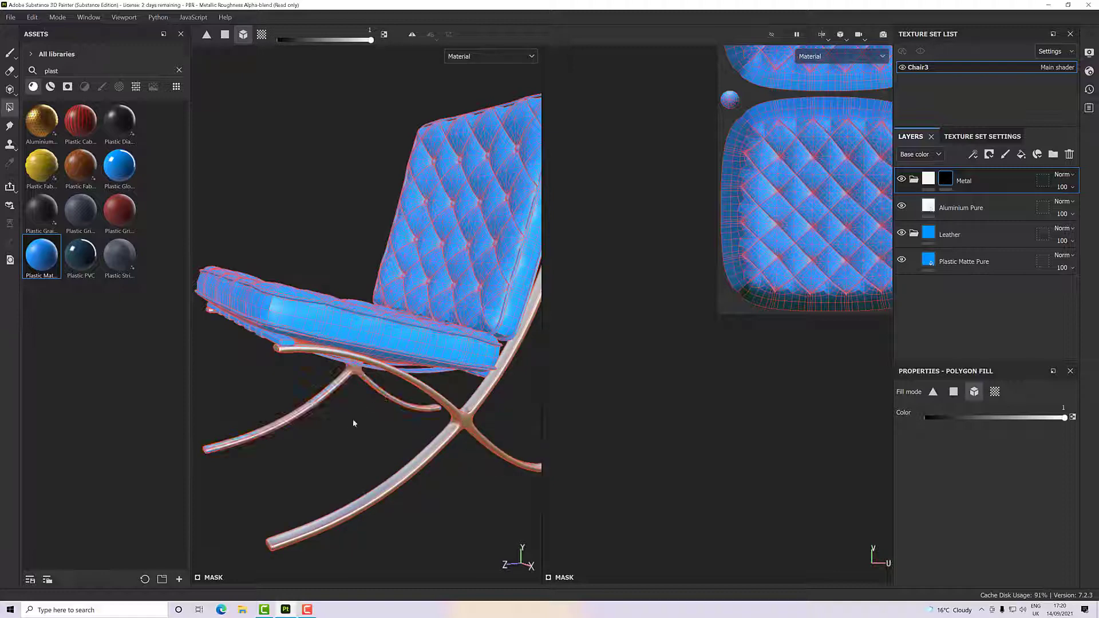
- Fill the front crossbar under the seat into the Metal folder's mask
left_click_drag(356, 422, 385, 385, "alt")
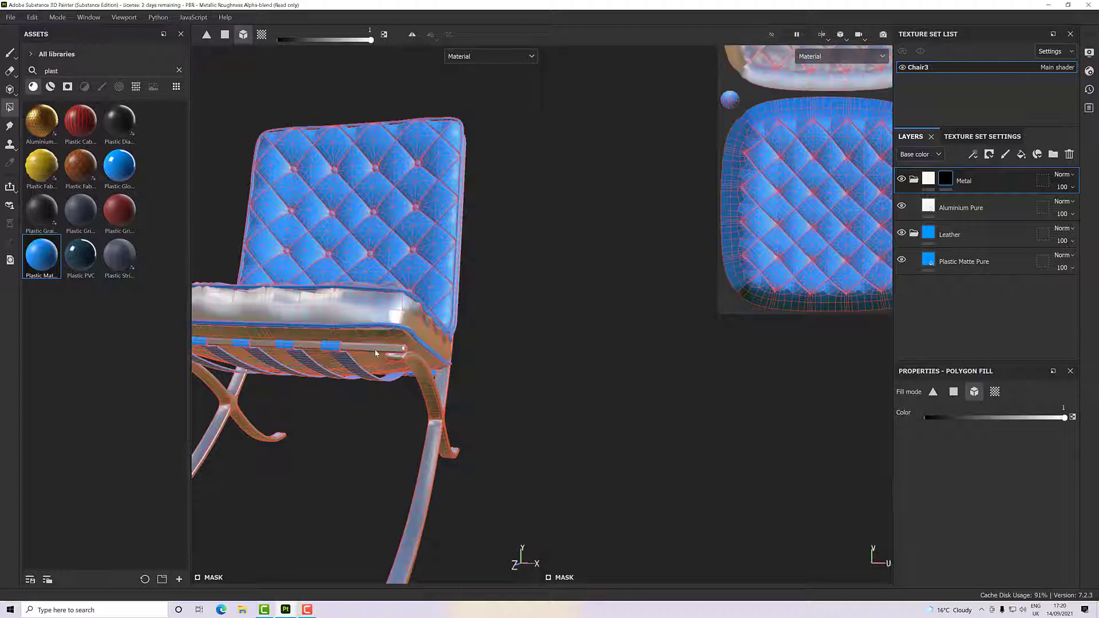
left_click_drag(326, 377, 300, 387, "alt")
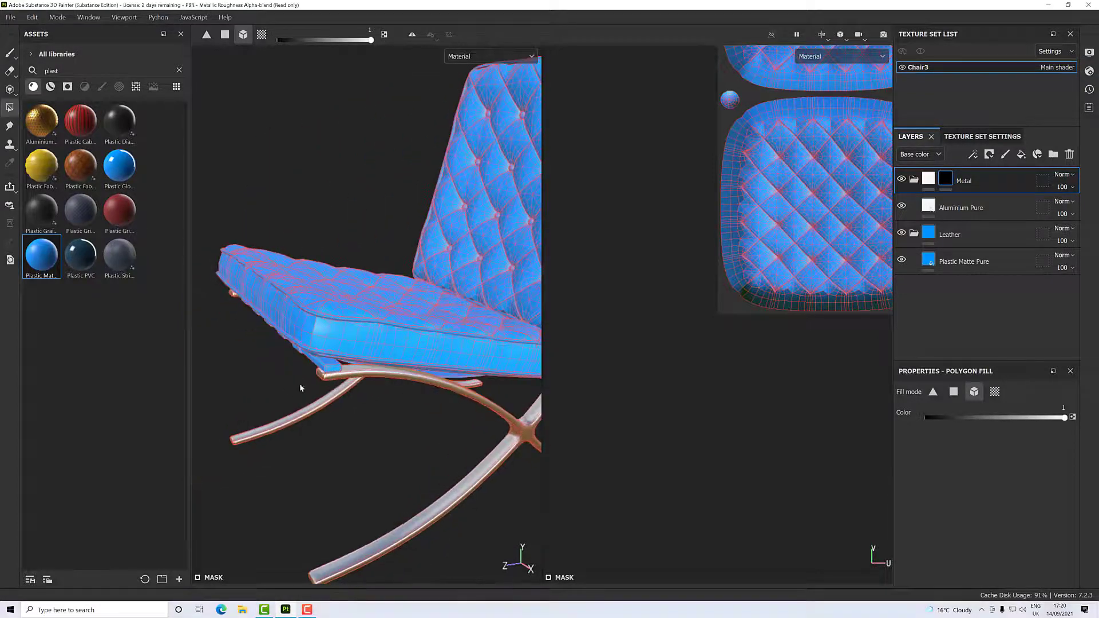
left_click(332, 371)
- Fill the upper crossbar behind the backrest into the Metal folder's mask
left_click_drag(373, 401, 341, 395, "alt")
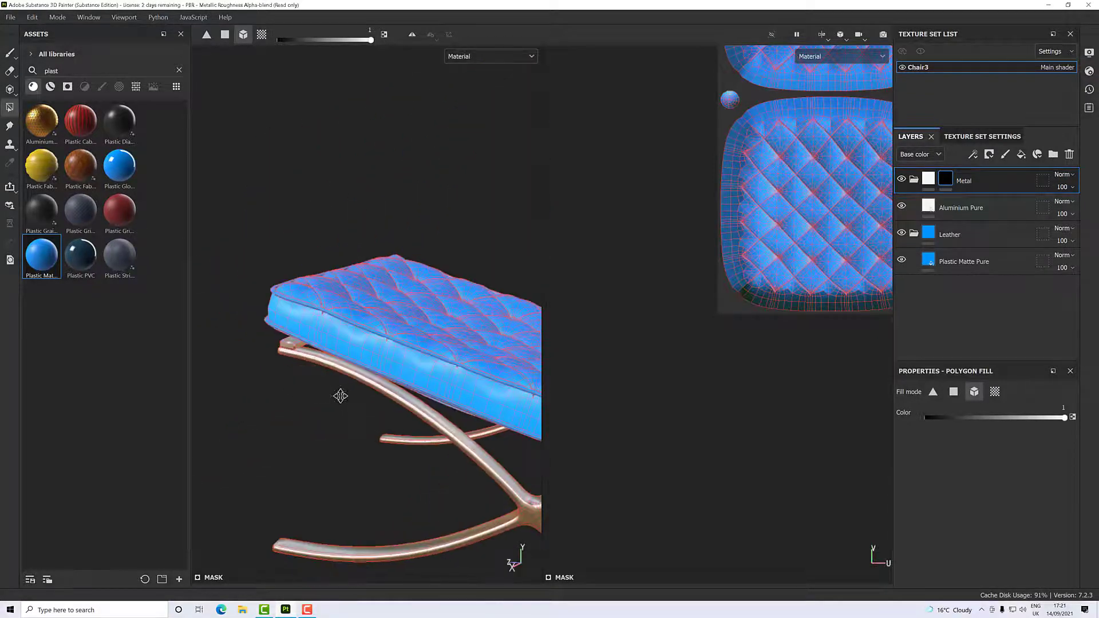
middle_click_drag(341, 395, 332, 382, "alt")
left_click_drag(332, 382, 251, 387, "alt")
scroll(250, 385, "down", 4)
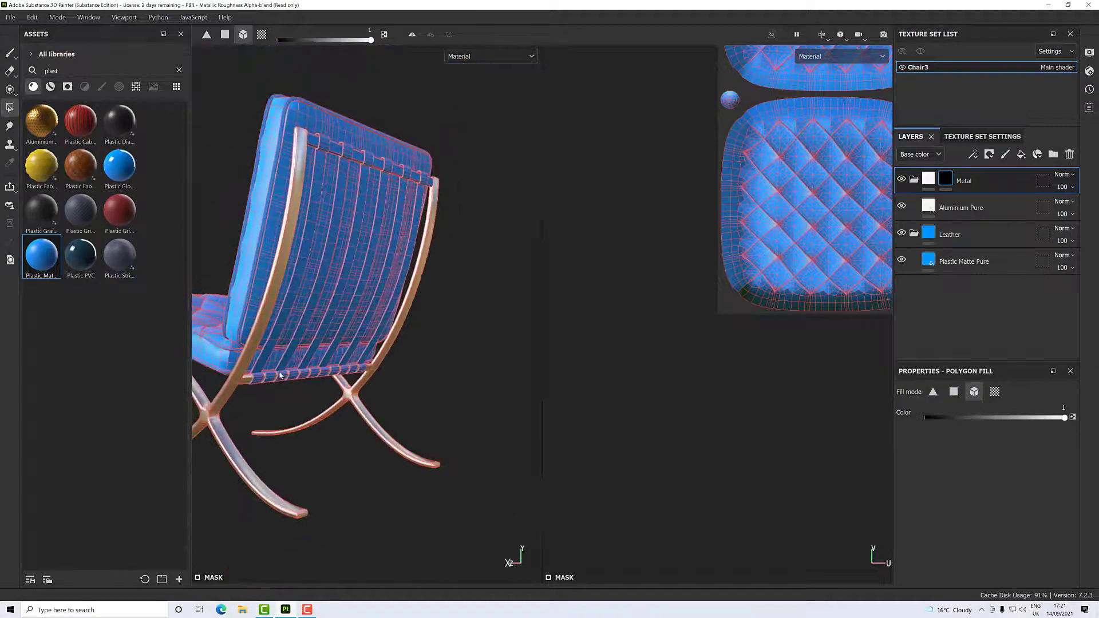
middle_click_drag(280, 374, 260, 494, "alt")
scroll(416, 292, "up", 8)
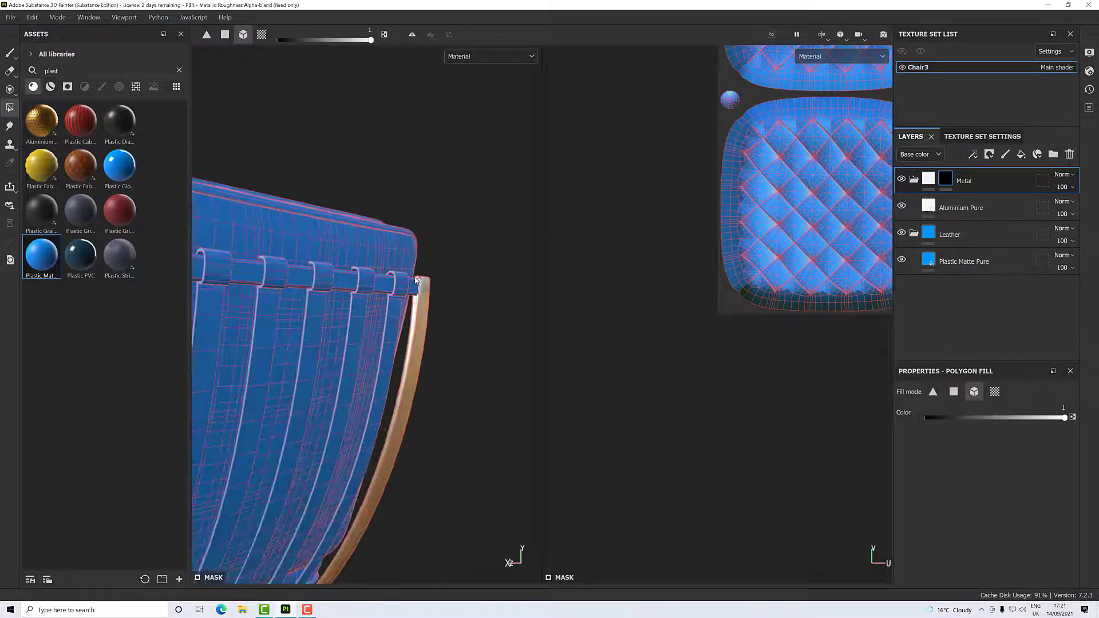
scroll(419, 293, "down", 8)
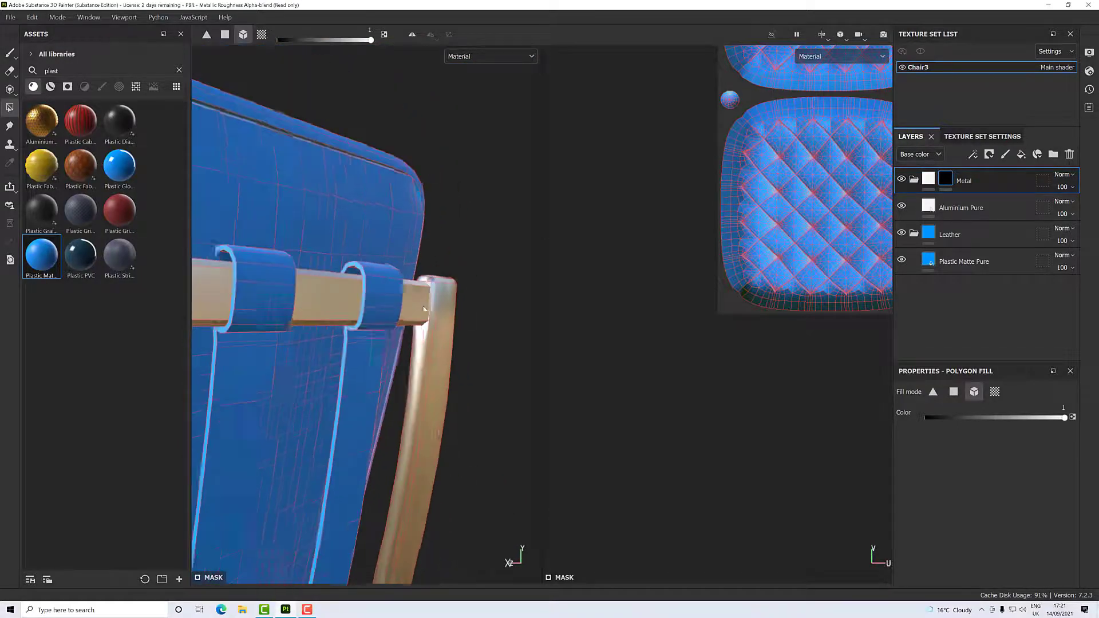
left_click_drag(408, 340, 315, 246, "alt")
left_click_drag(470, 527, 458, 464, "alt")
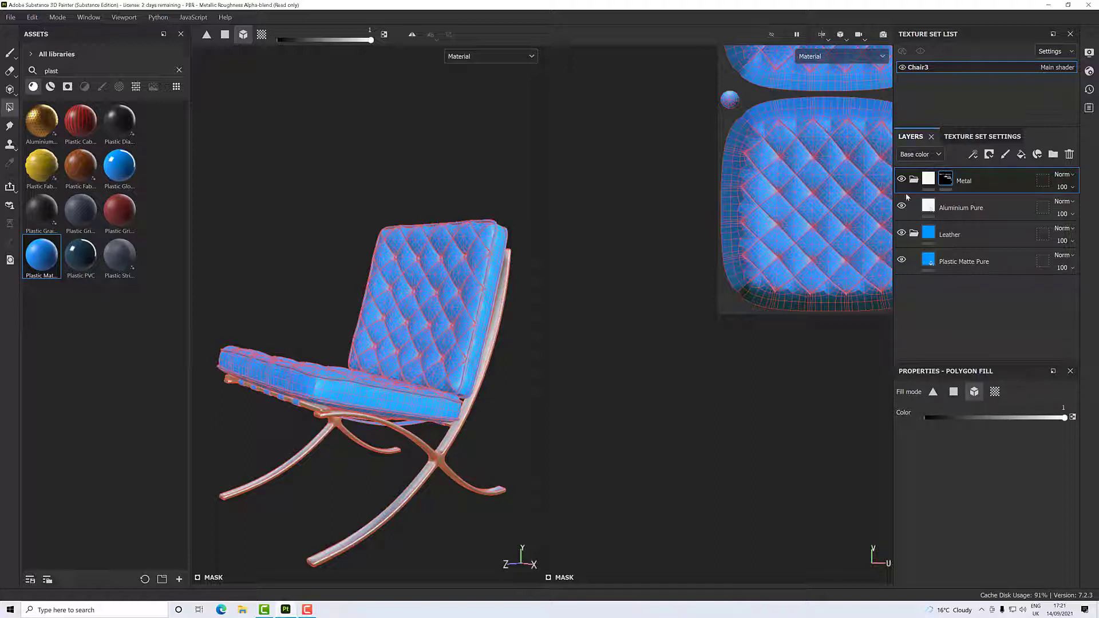
- Copy the Metal folder's mask and paste it into a mask on the Leather folder
right_click(944, 182)
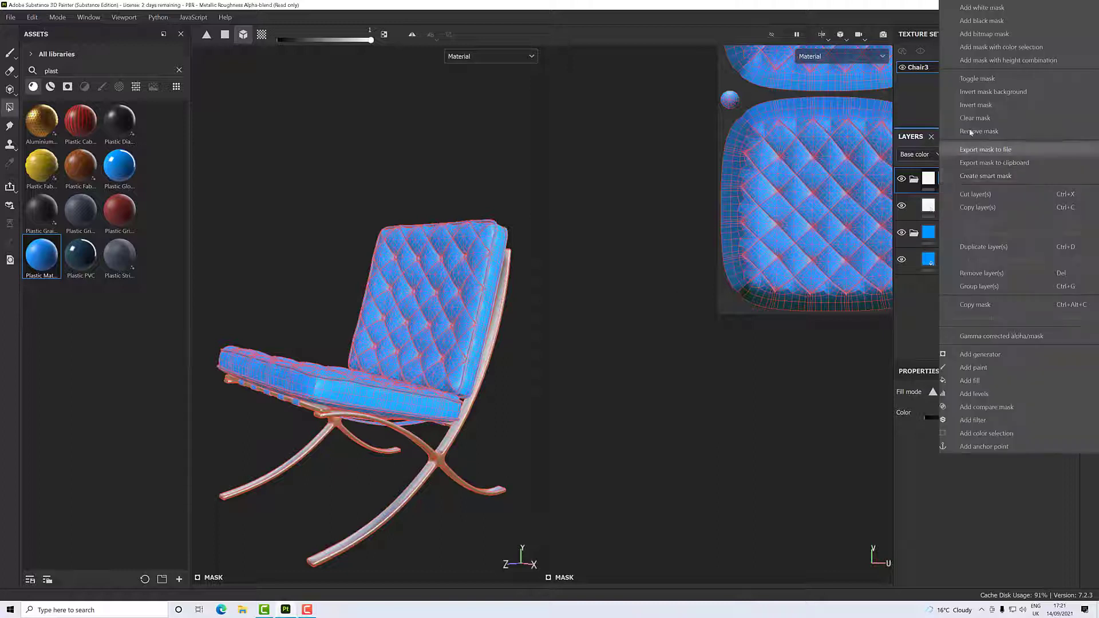
left_click(980, 303)
left_click(948, 236)
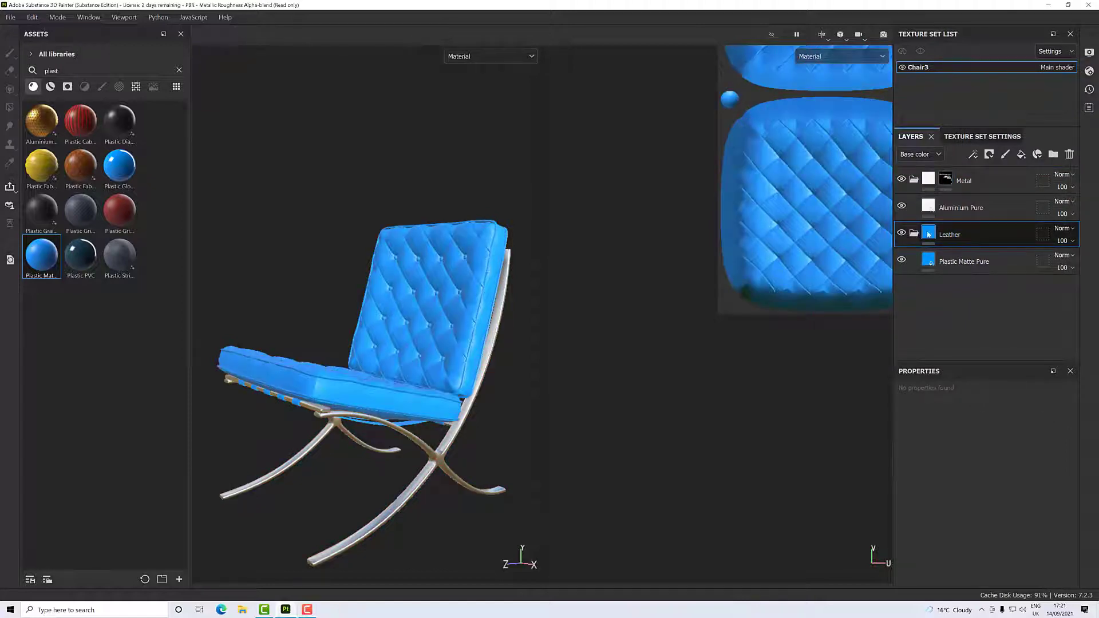
right_click(941, 235)
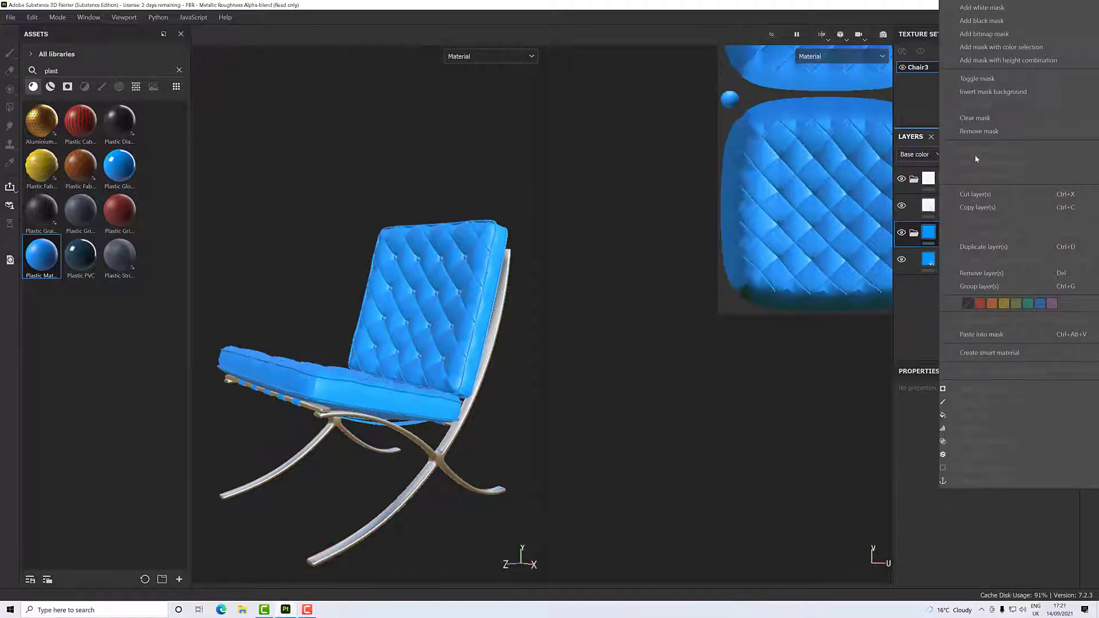
left_click(982, 335)
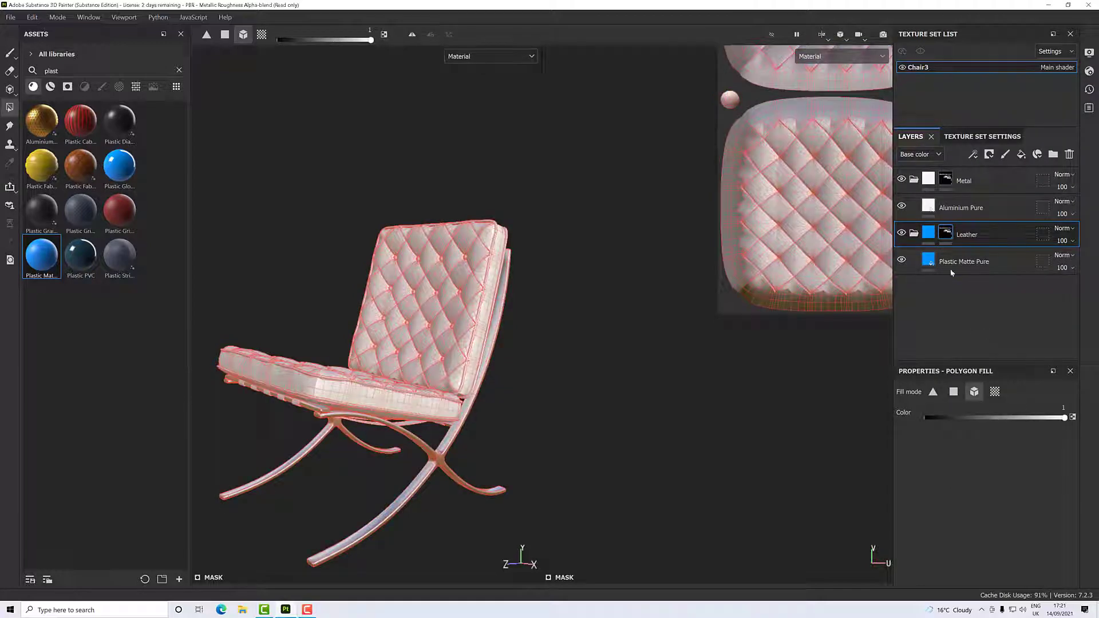
- Invert the Leather folder's mask so the plastic covers only the cushions and straps
scroll(433, 409, "up", 6)
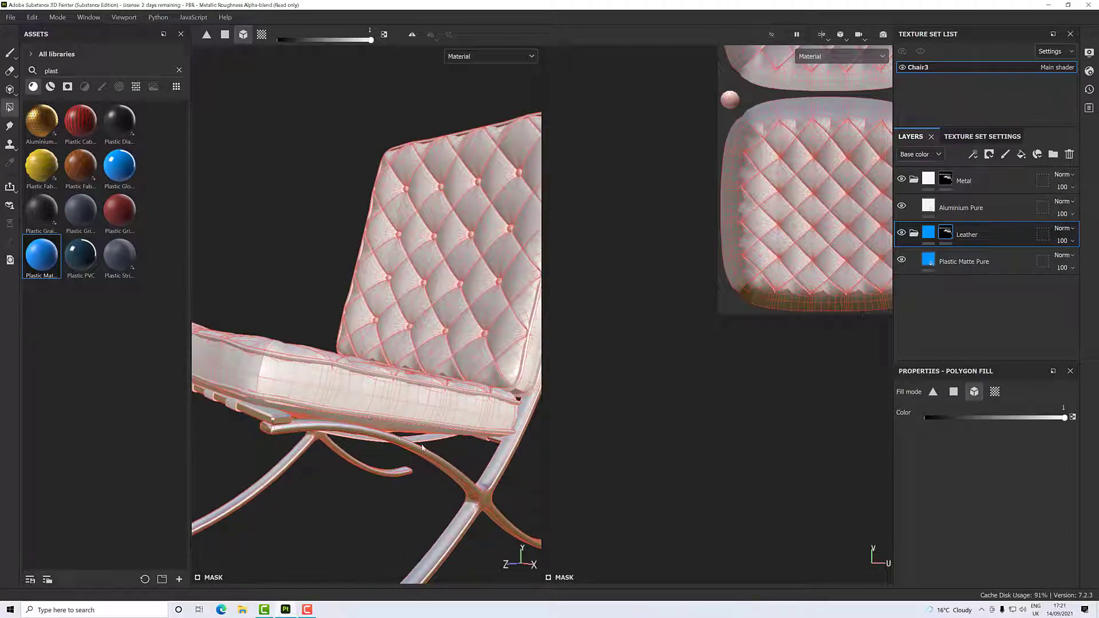
right_click(961, 230)
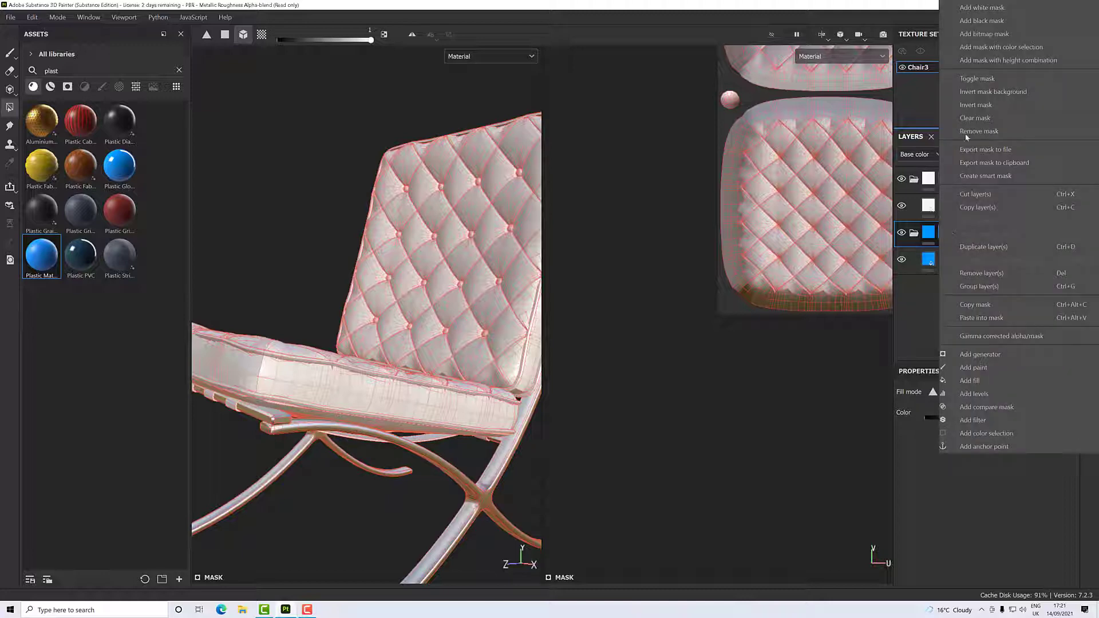
left_click(976, 105)
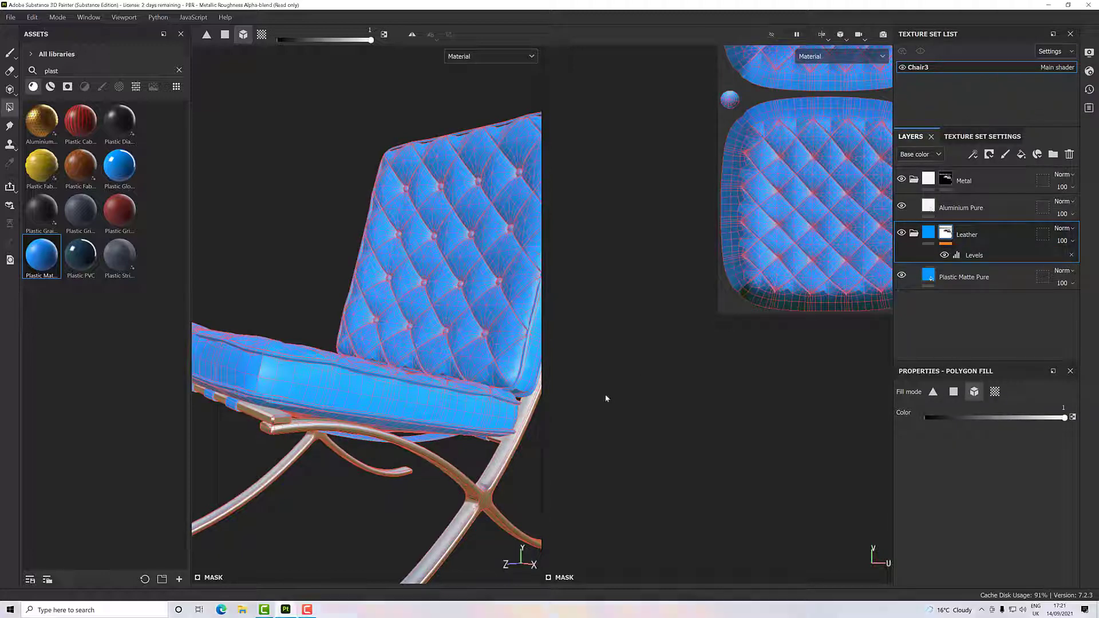
- Examine the chair from several angles to check how the leather and metal areas are separated
left_click_drag(507, 406, 427, 412, "alt")
right_click_drag(426, 412, 297, 363, "alt")
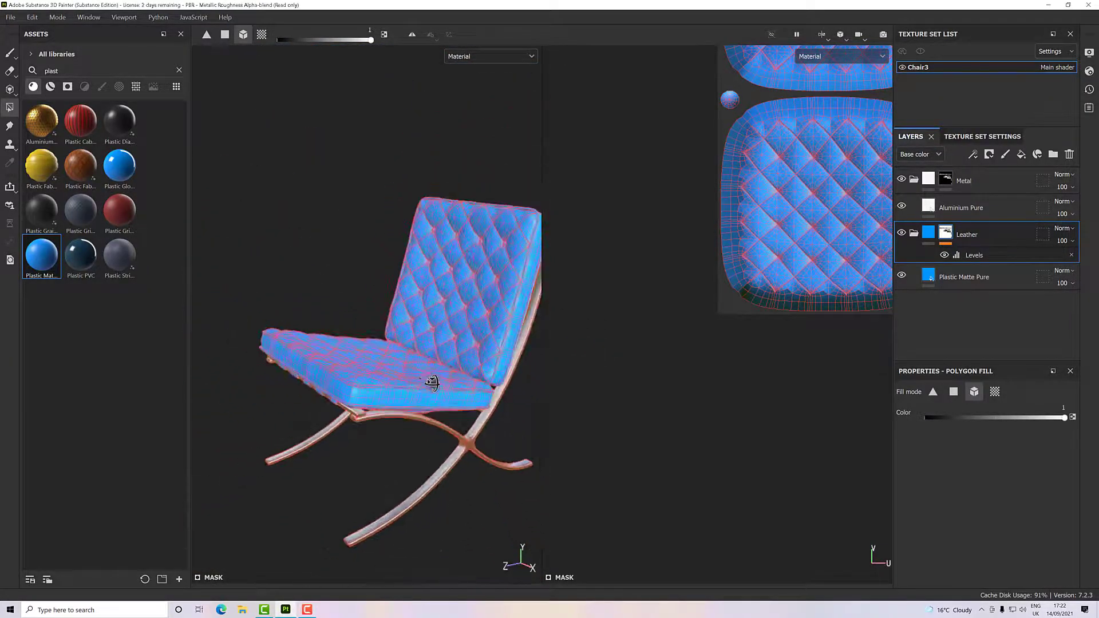
left_click_drag(435, 383, 441, 390, "alt")
middle_click_drag(444, 391, 439, 357, "alt")
scroll(439, 357, "up", 3)
scroll(439, 358, "down", 3)
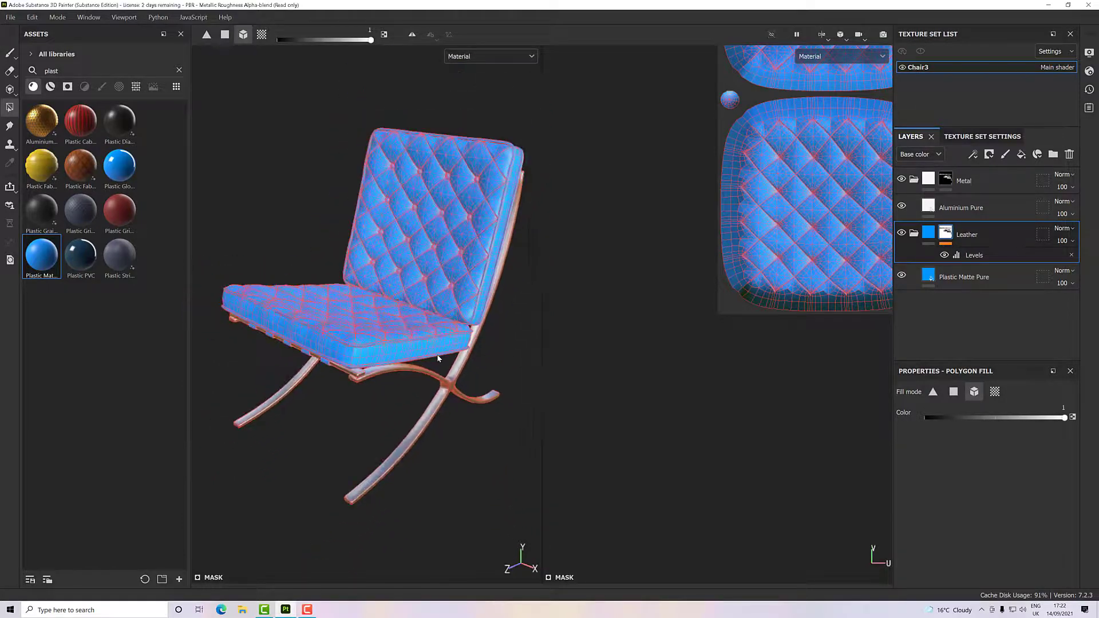
mouse_move(439, 358)
left_mouse_down("alt")
mouse_move(440, 338)
mouse_move(447, 348)
left_mouse_up("alt")
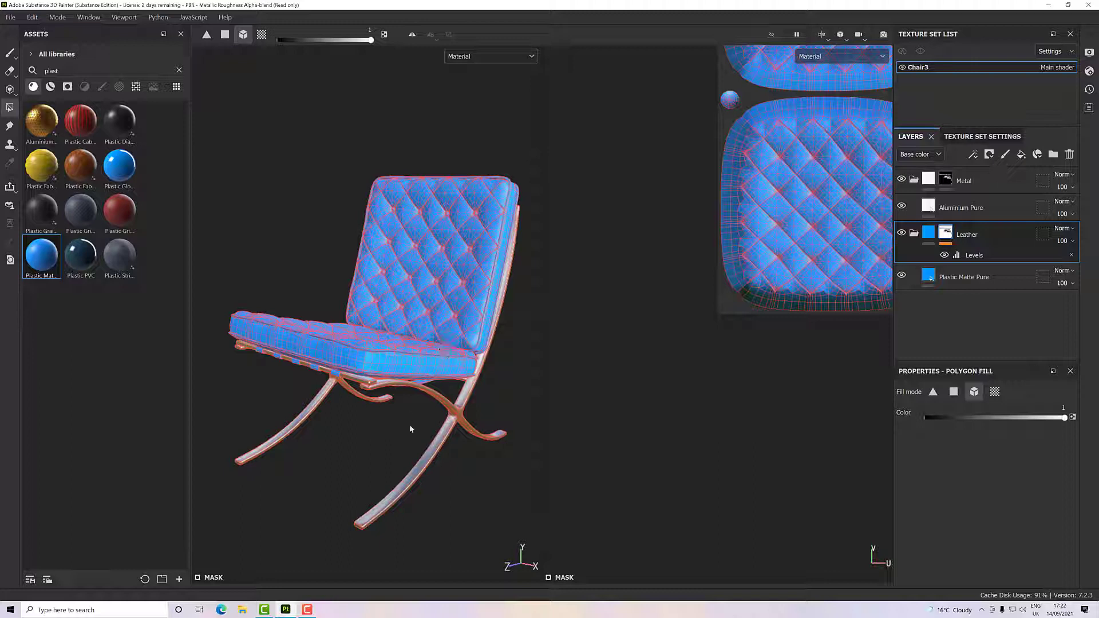
left_click(309, 608)
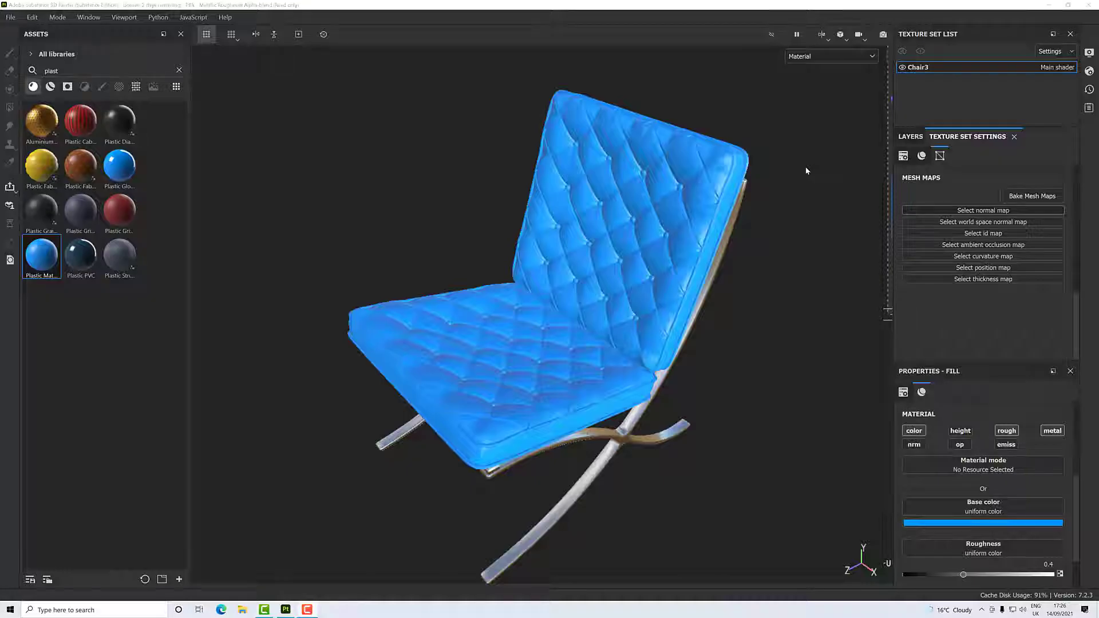
- Switch the viewport to show only the 3D view of the chair
left_click(826, 36)
left_click(831, 64)
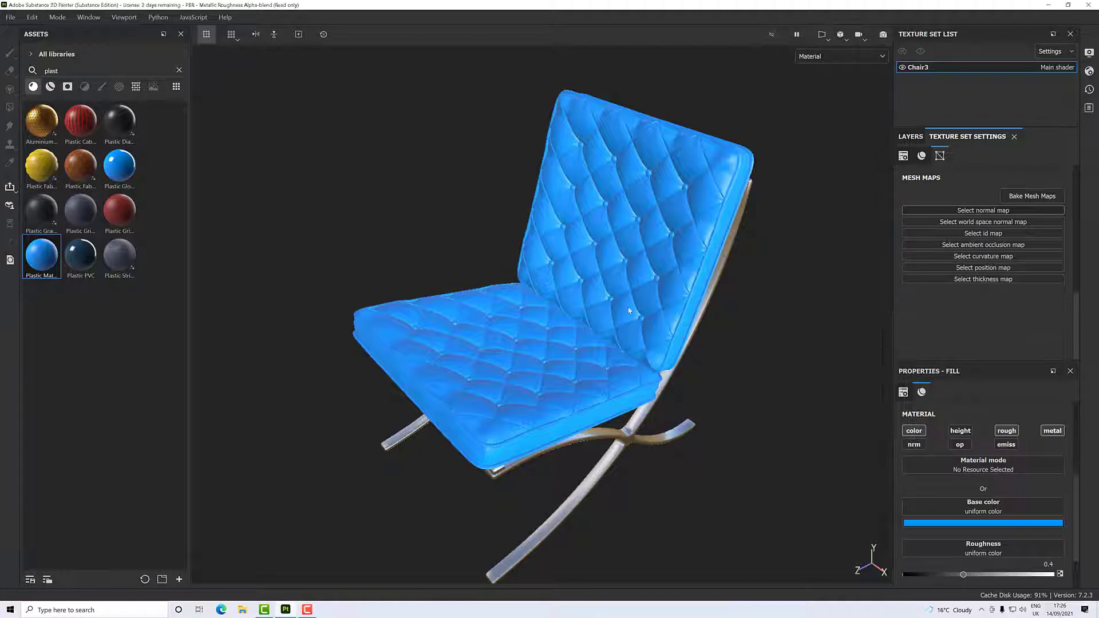
left_click_drag(629, 310, 599, 286, "alt")
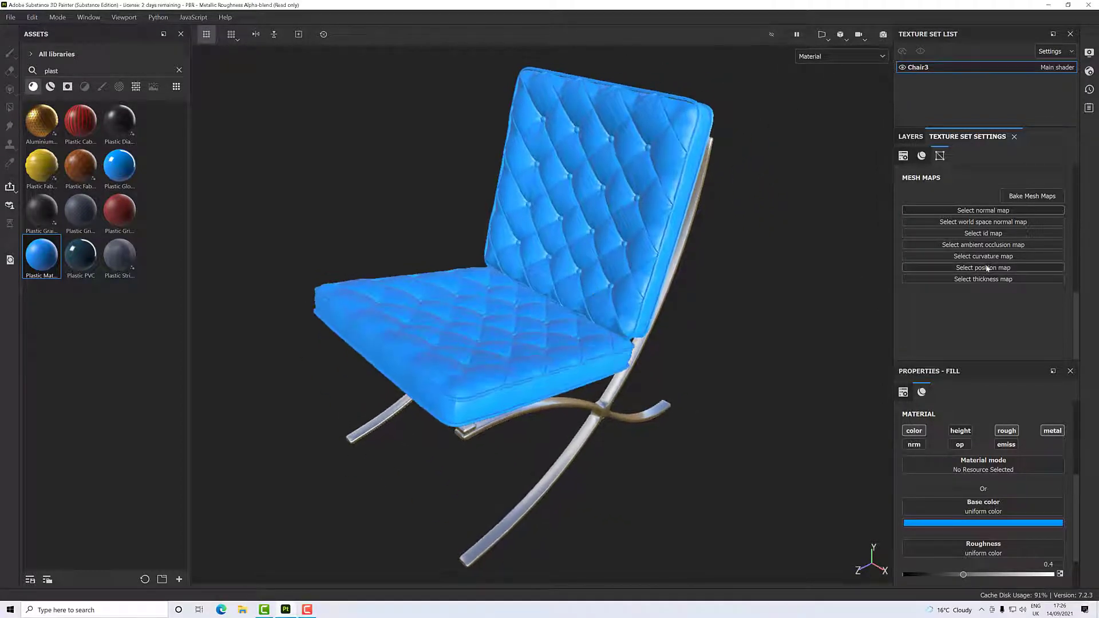
- Open mesh map baking for Chair3 and add Normal, World space normal, Position and Thickness to the selected maps, leaving ID out
left_click(910, 136)
left_click(951, 137)
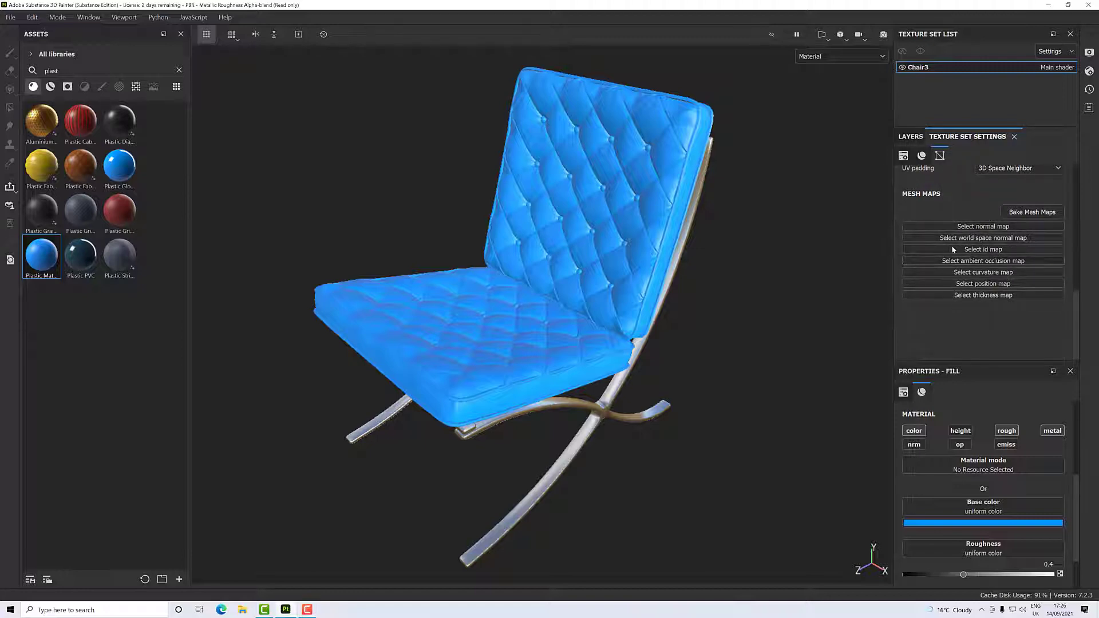
scroll(544, 358, "up", 4)
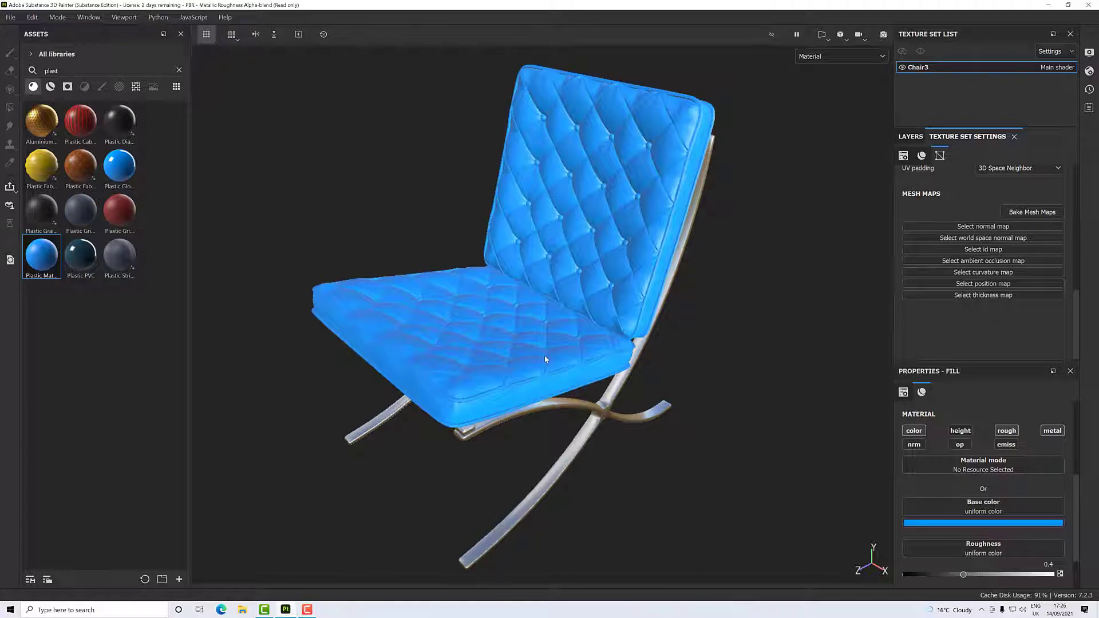
scroll(546, 359, "up", 6)
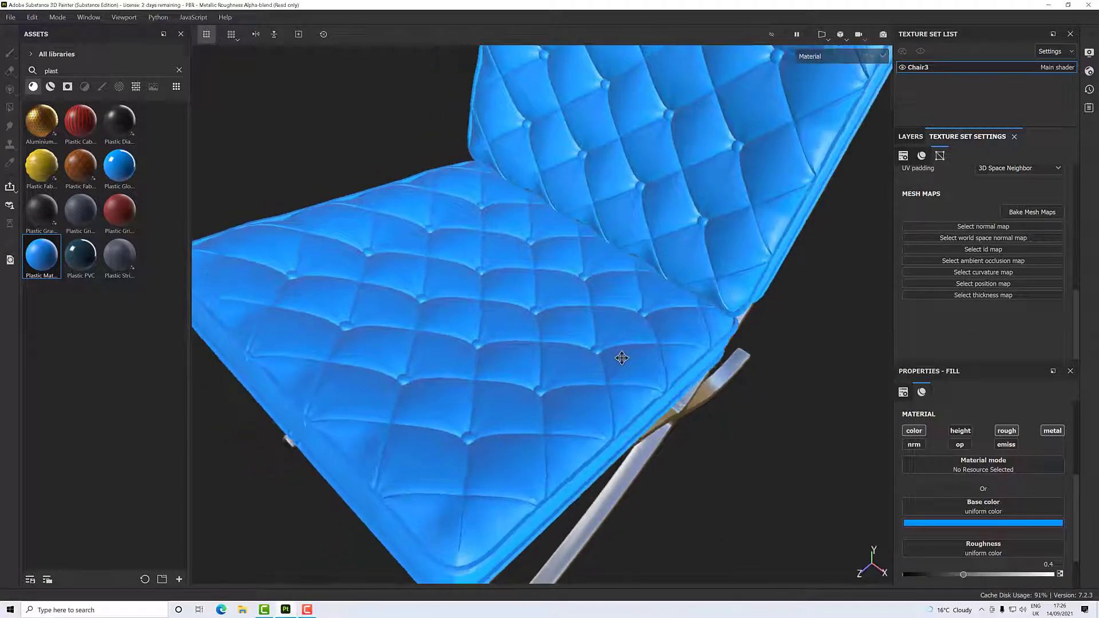
scroll(527, 359, "up", 4)
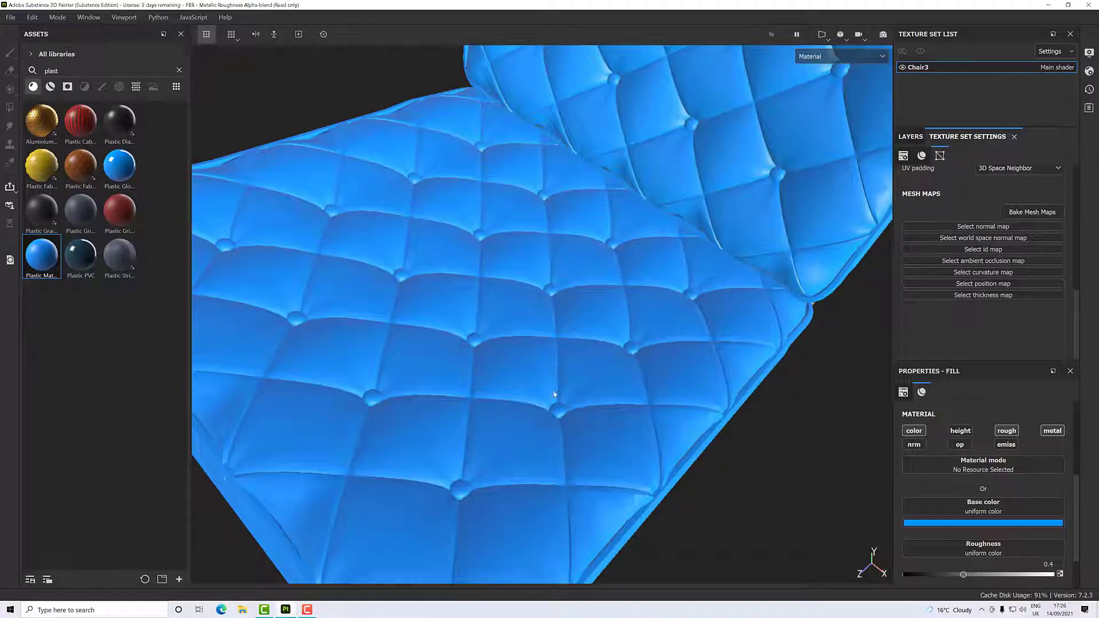
left_click(1017, 213)
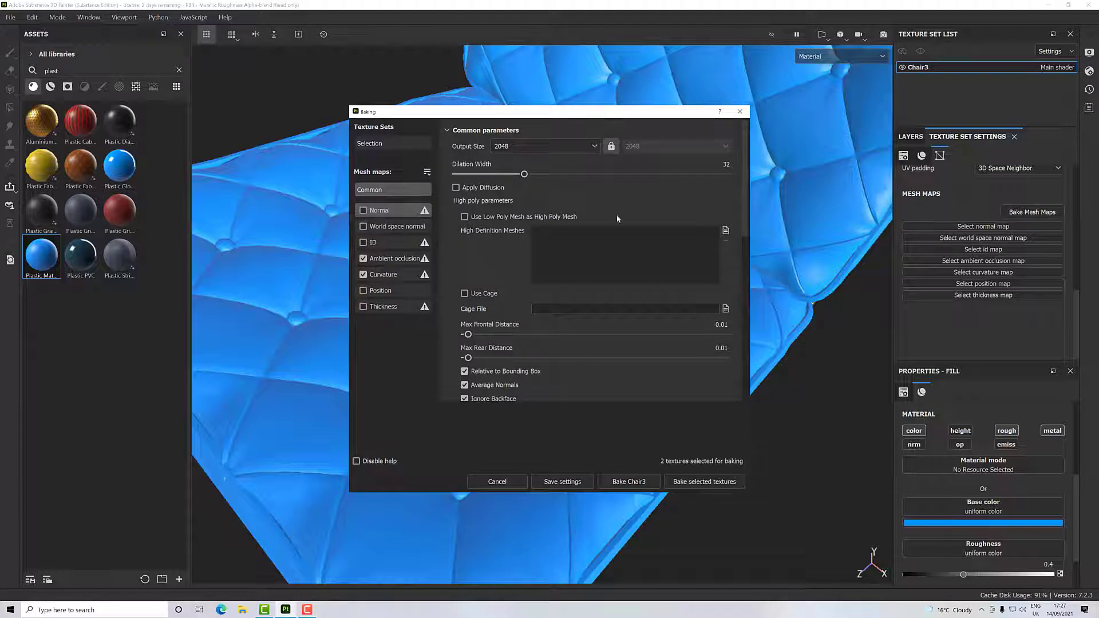
left_click(363, 227)
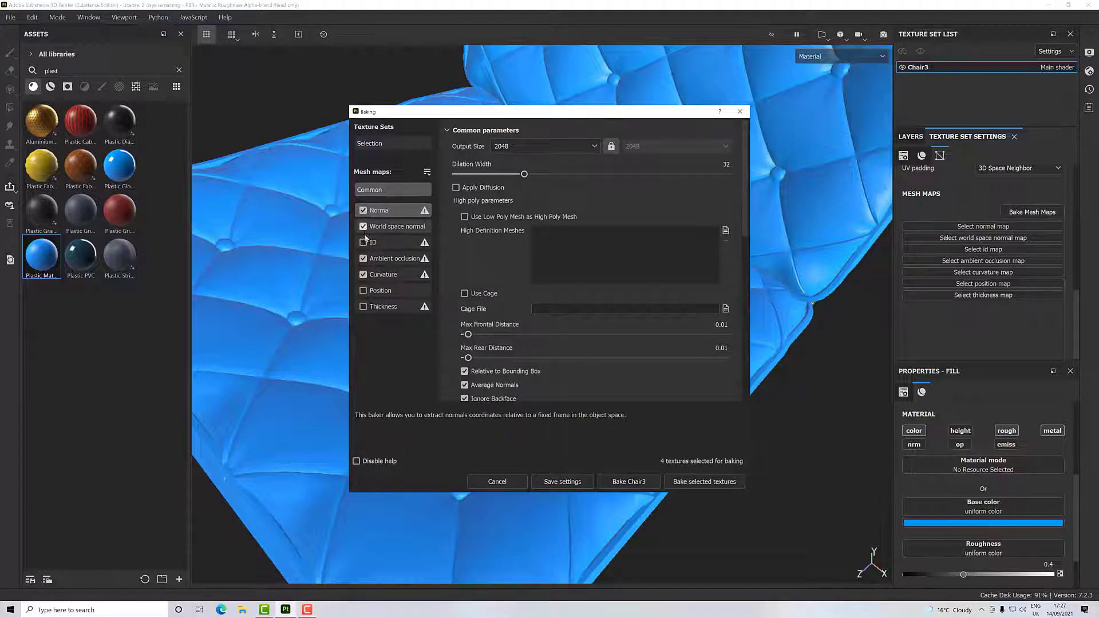
left_click(363, 291)
left_click(363, 306)
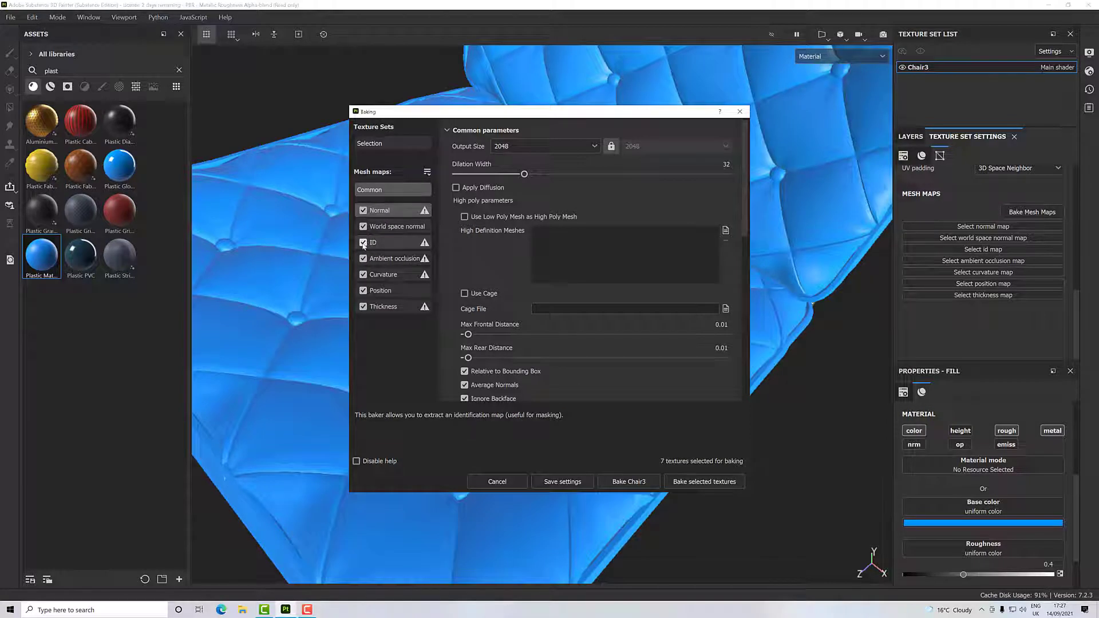
left_click(392, 243)
- Check the Ambient occlusion and Curvature baker parameters, and bake the selected mesh maps at 2048
left_click(394, 259)
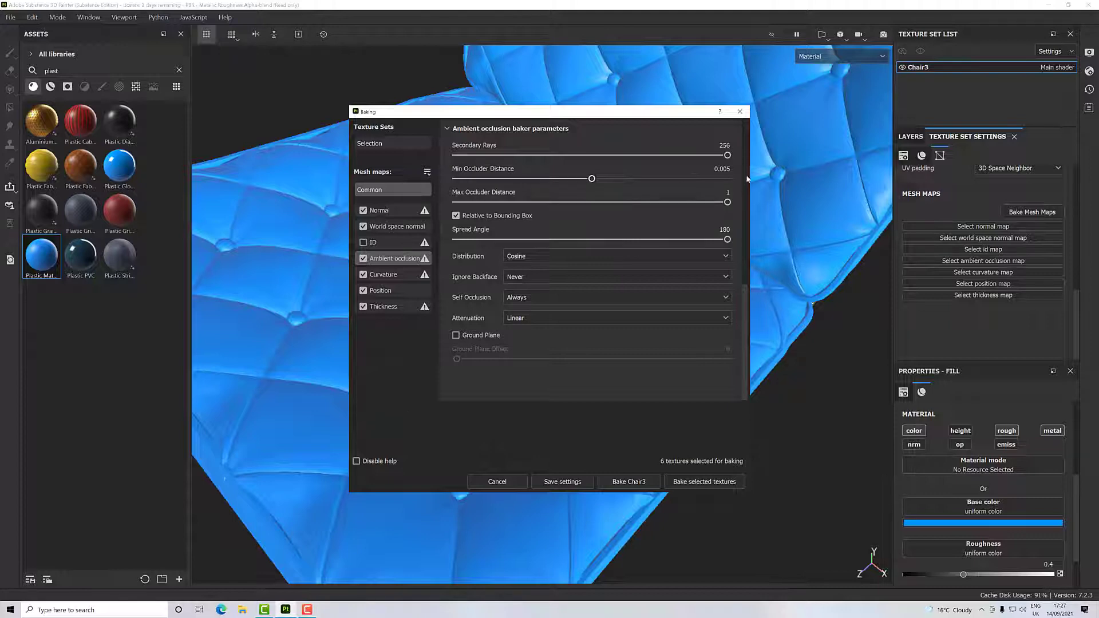
left_click(396, 276)
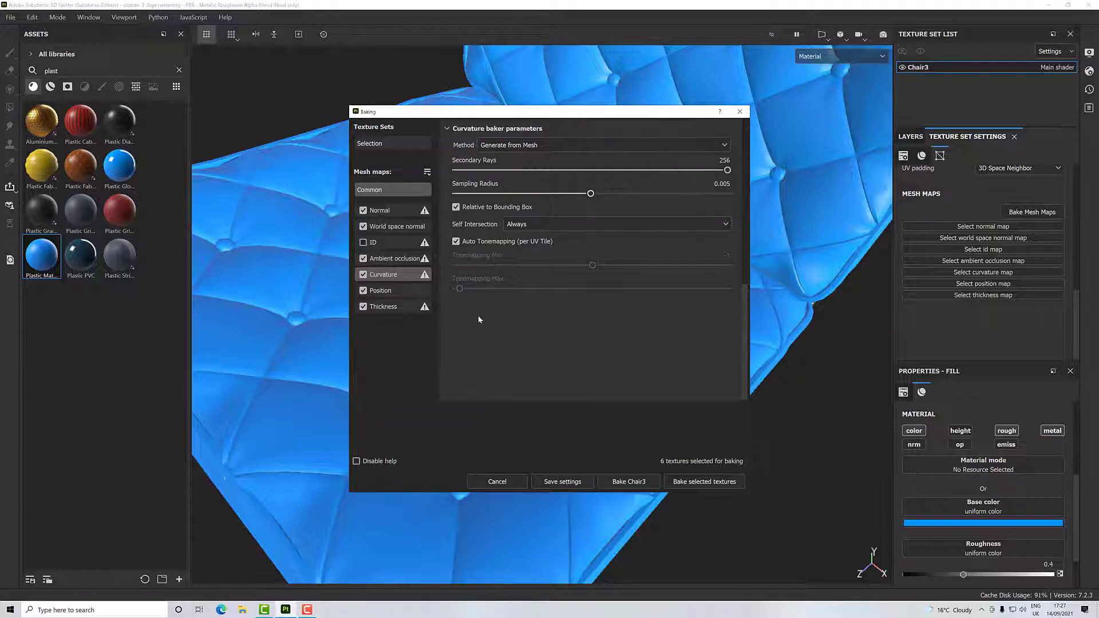
left_click(705, 482)
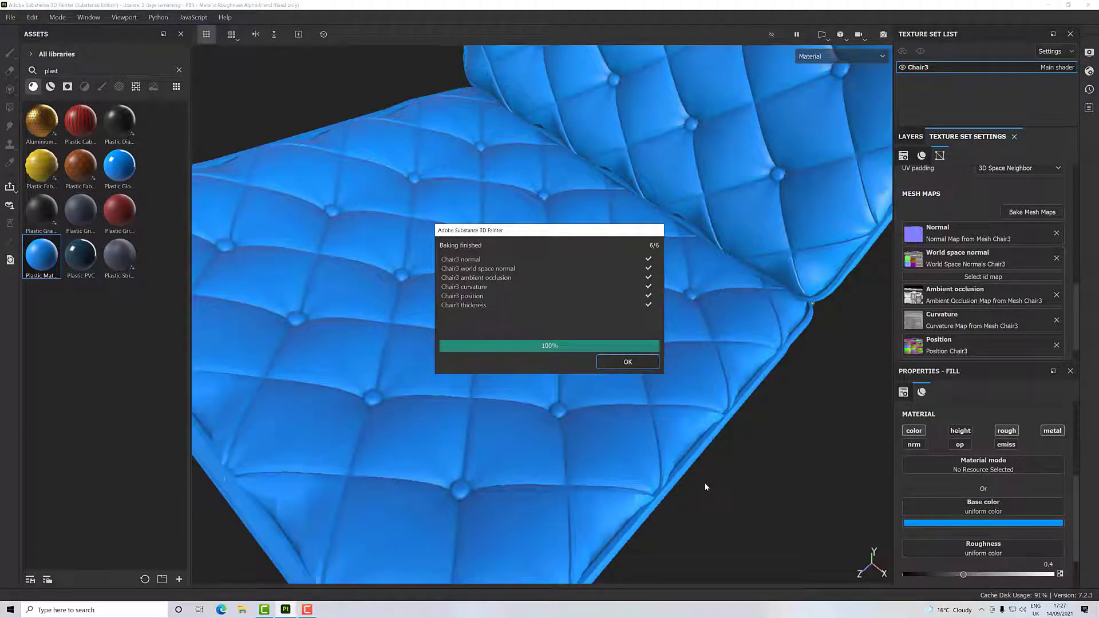
left_click(629, 363)
- Examine the baked shading around the buttons and seams of the quilted seat cushion
scroll(559, 446, "down", 3)
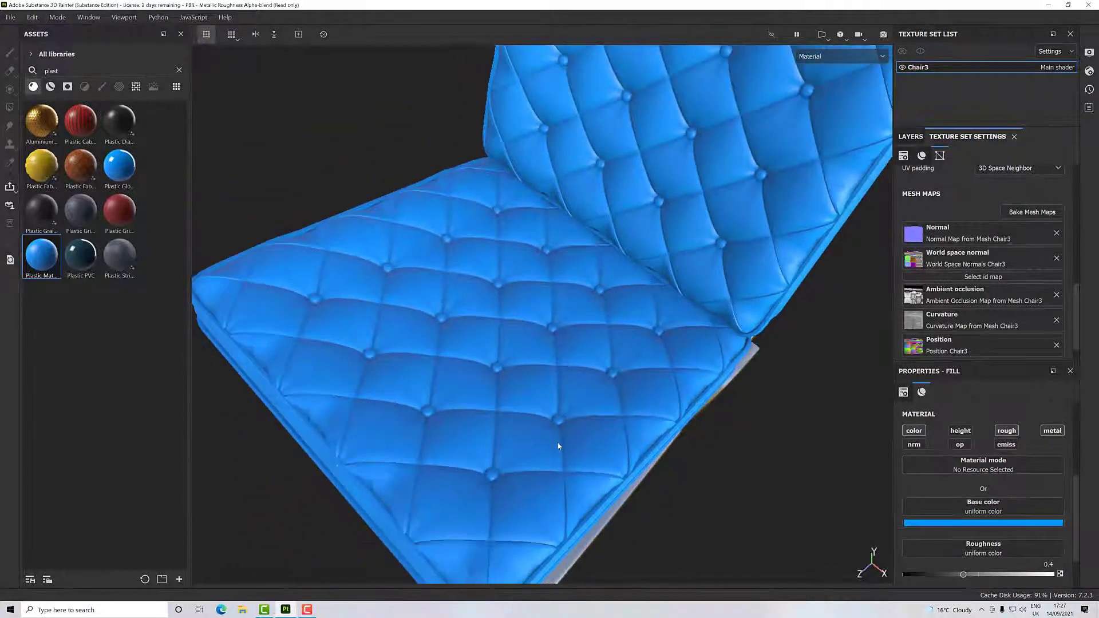
left_click_drag(552, 445, 493, 372, "alt")
scroll(550, 409, "up", 4)
scroll(550, 409, "up", 2)
scroll(552, 417, "down", 3)
scroll(517, 410, "down", 2)
scroll(491, 378, "up", 2)
scroll(490, 377, "up", 5)
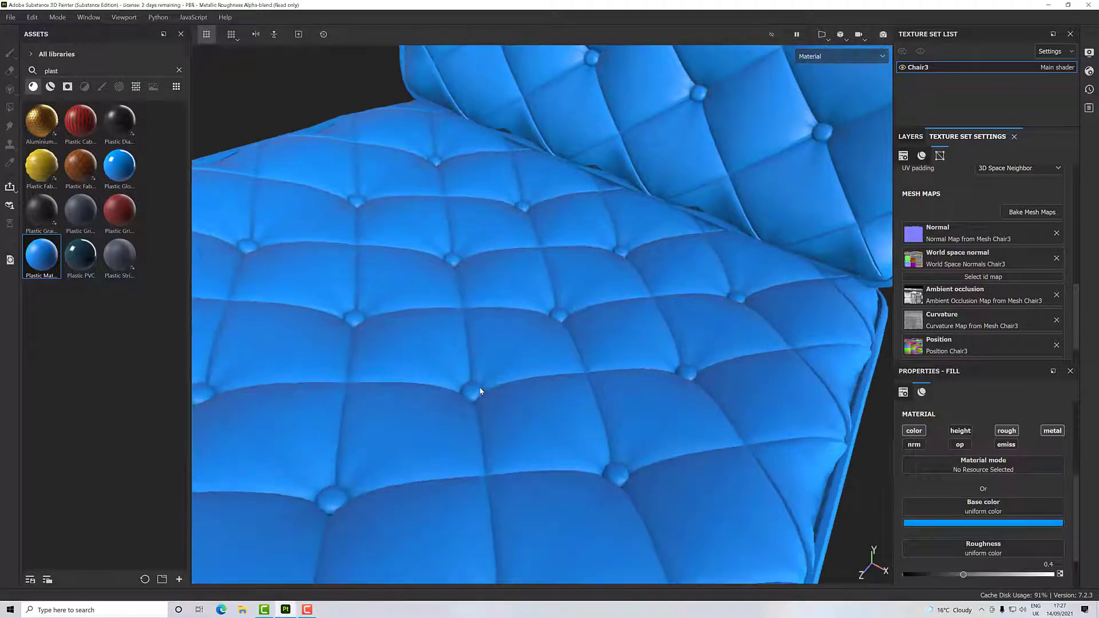
scroll(479, 386, "down", 5)
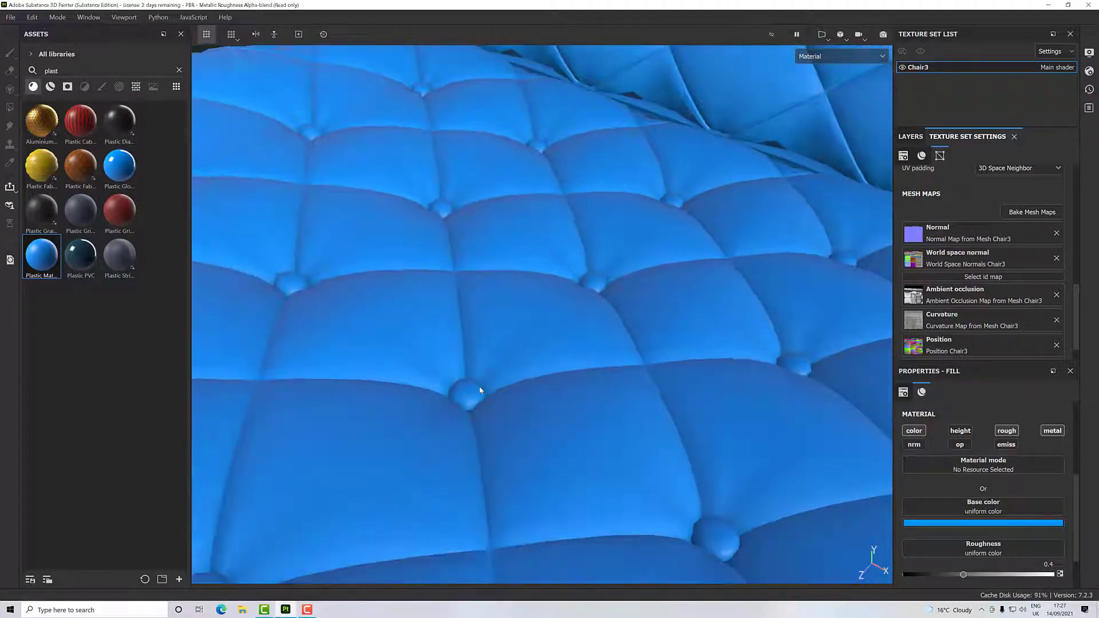
mouse_move(480, 386)
left_mouse_down("alt")
mouse_move(479, 403)
mouse_move(587, 401)
mouse_move(481, 397)
left_mouse_up("alt")
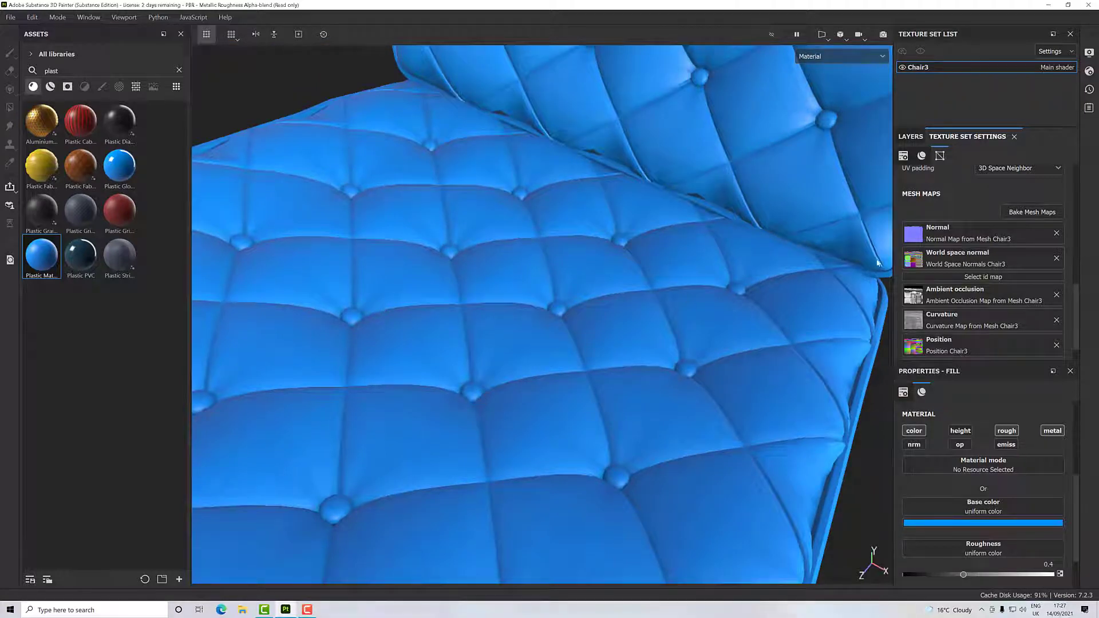
- Remove the baked Ambient occlusion map and reopen the baking settings with only Ambient occlusion selected
left_click(1057, 296)
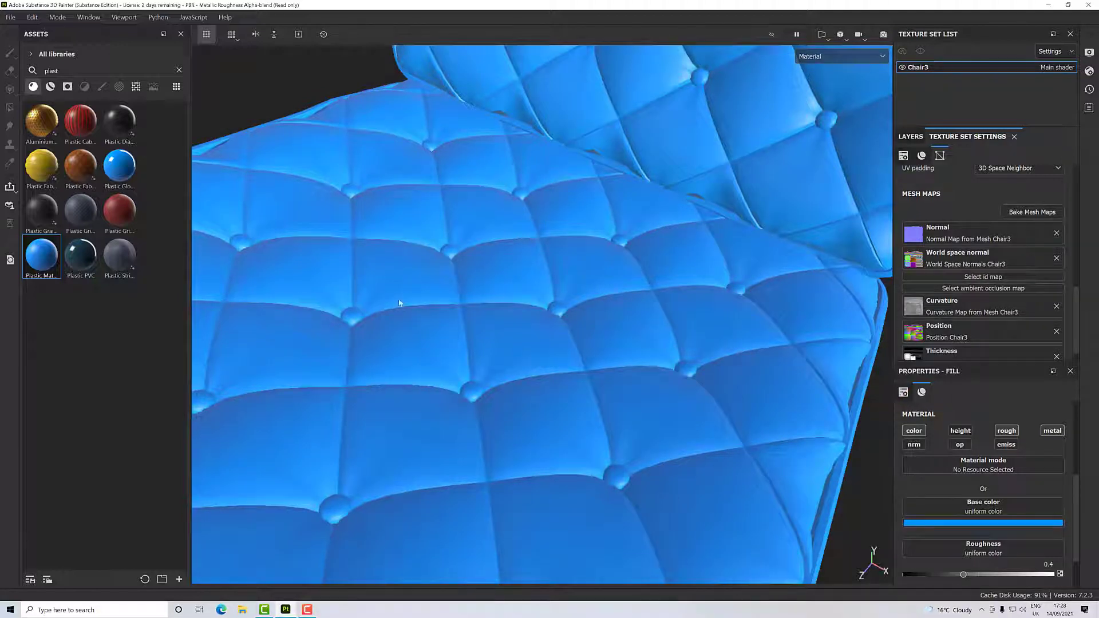
left_click(1032, 211)
left_click(363, 210)
left_click(363, 226)
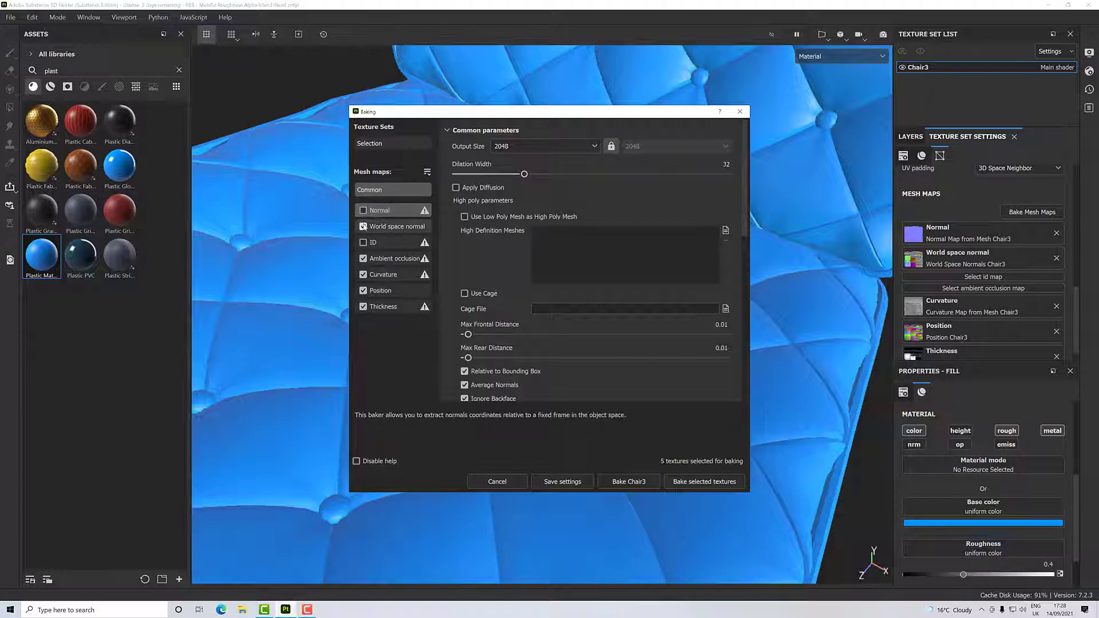
left_click(363, 274)
left_click(363, 291)
left_click(363, 306)
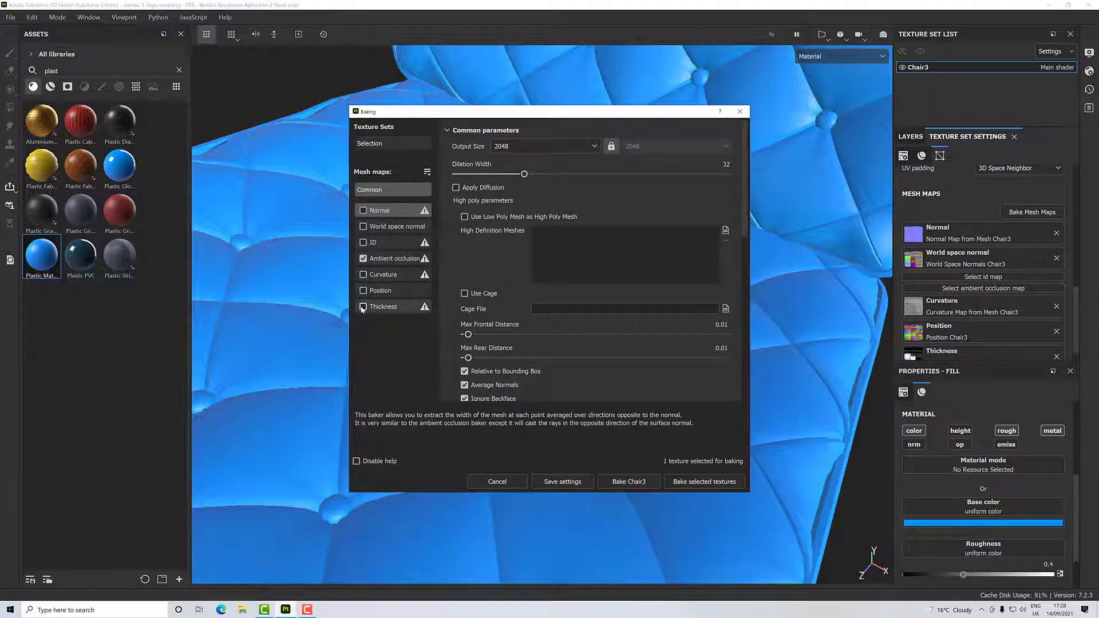
- Bake only the Ambient occlusion map for Chair3 at 2048 and close the finished bake report
left_click(672, 476)
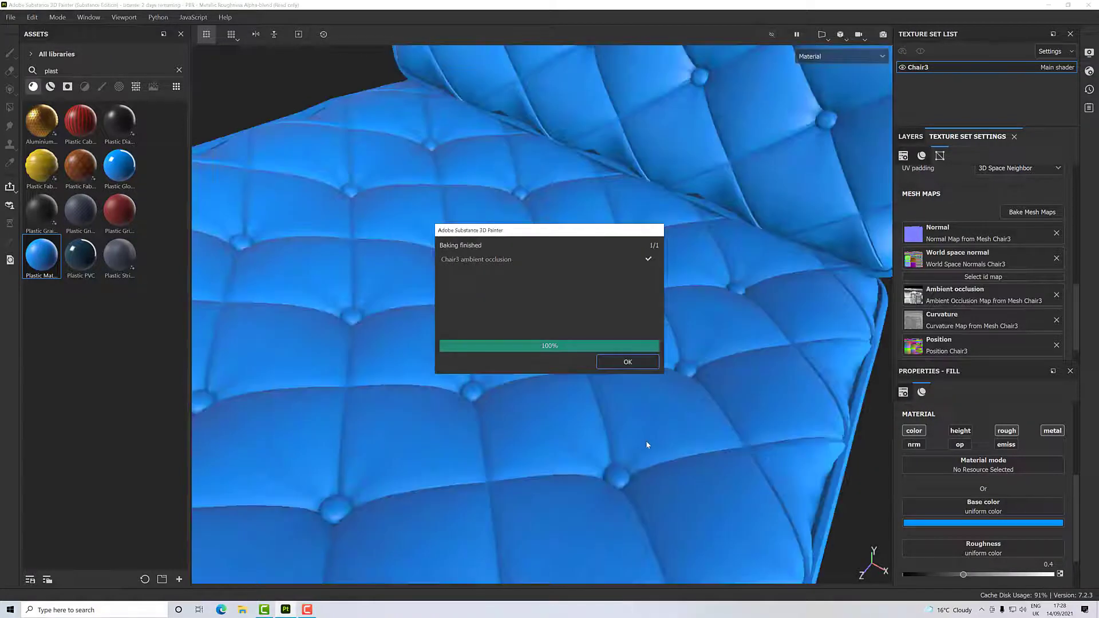
left_click(628, 363)
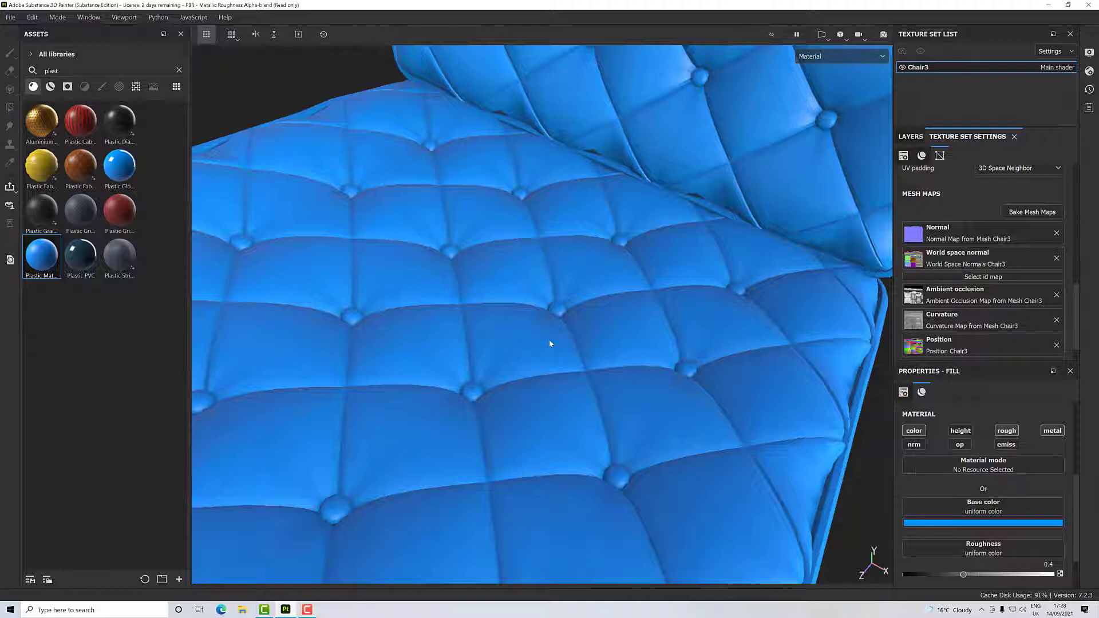
- Examine the rebaked shading on the seat, backrest and metal frame from several sides of the chair
scroll(548, 345, "down", 5)
left_click_drag(547, 349, 482, 307, "alt")
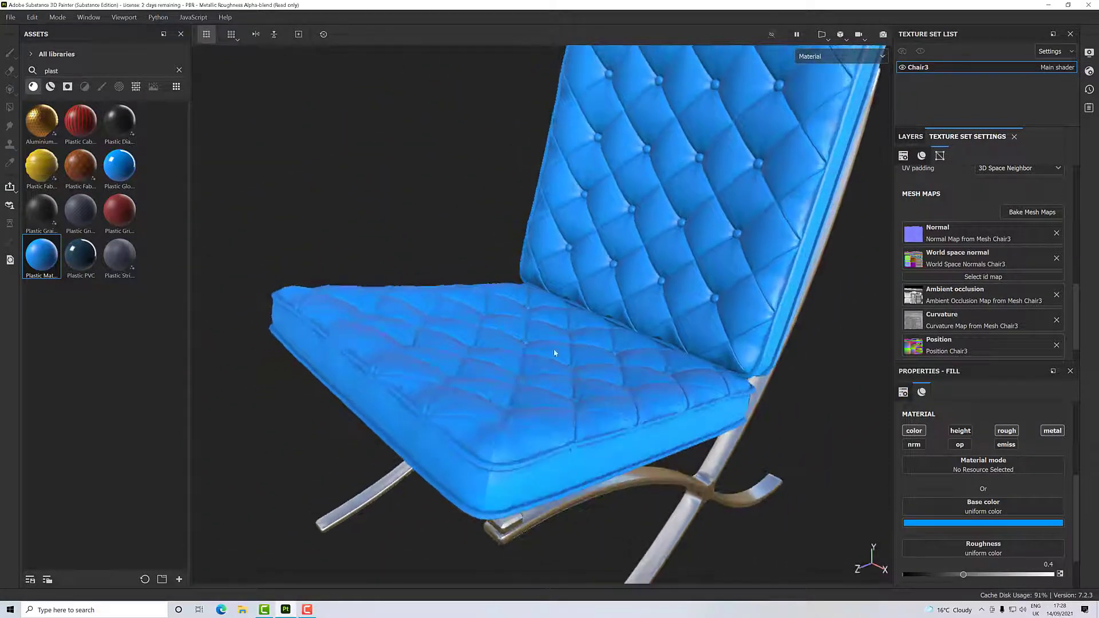
middle_click_drag(555, 354, 493, 324, "alt")
scroll(505, 363, "down", 3)
left_click_drag(496, 363, 716, 395, "alt")
scroll(717, 395, "up", 3)
middle_click_drag(584, 356, 705, 366, "alt")
left_click_drag(557, 386, 408, 408, "alt")
middle_click_drag(408, 408, 545, 399, "alt")
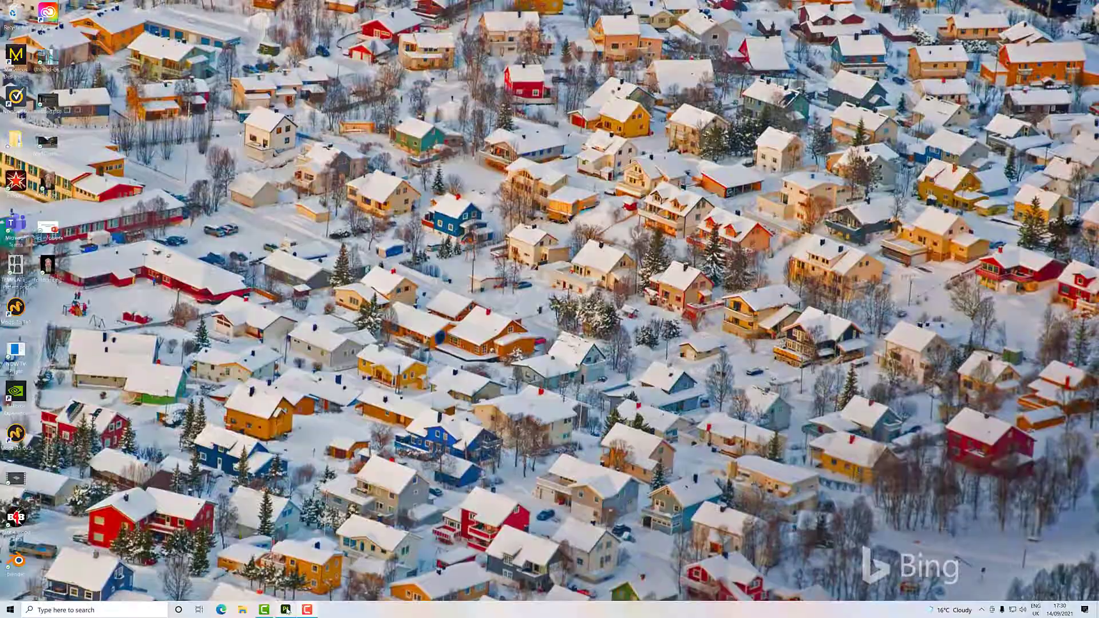
- Return to Substance 3D Painter and change the plastic fill's base color to near-black 1a1a1a
left_click(287, 610)
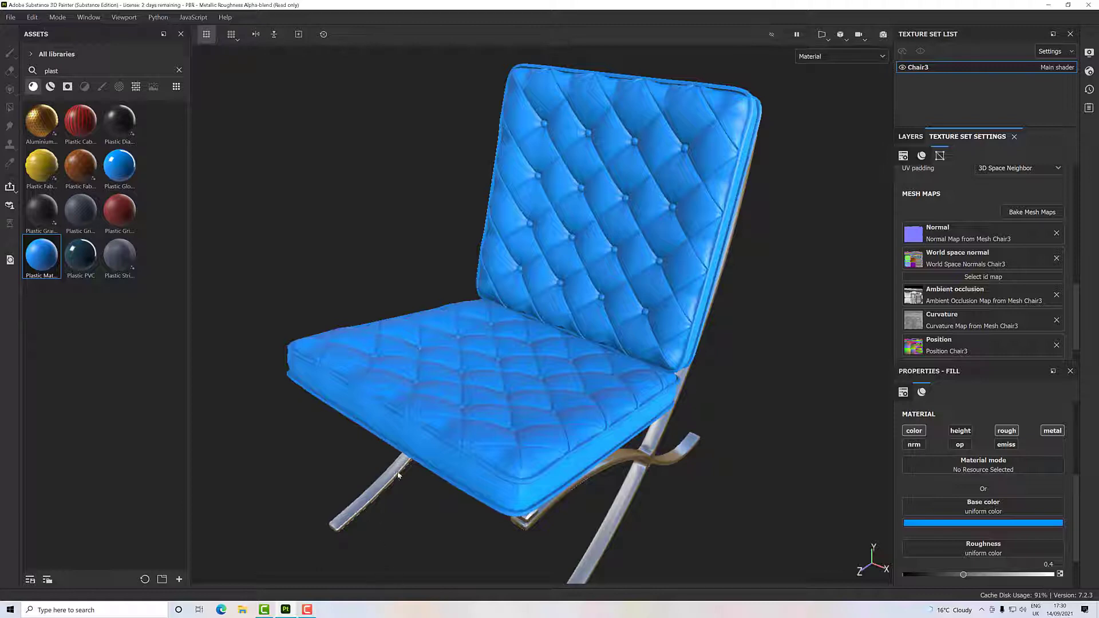
left_click(957, 523)
left_click_drag(955, 480, 923, 489)
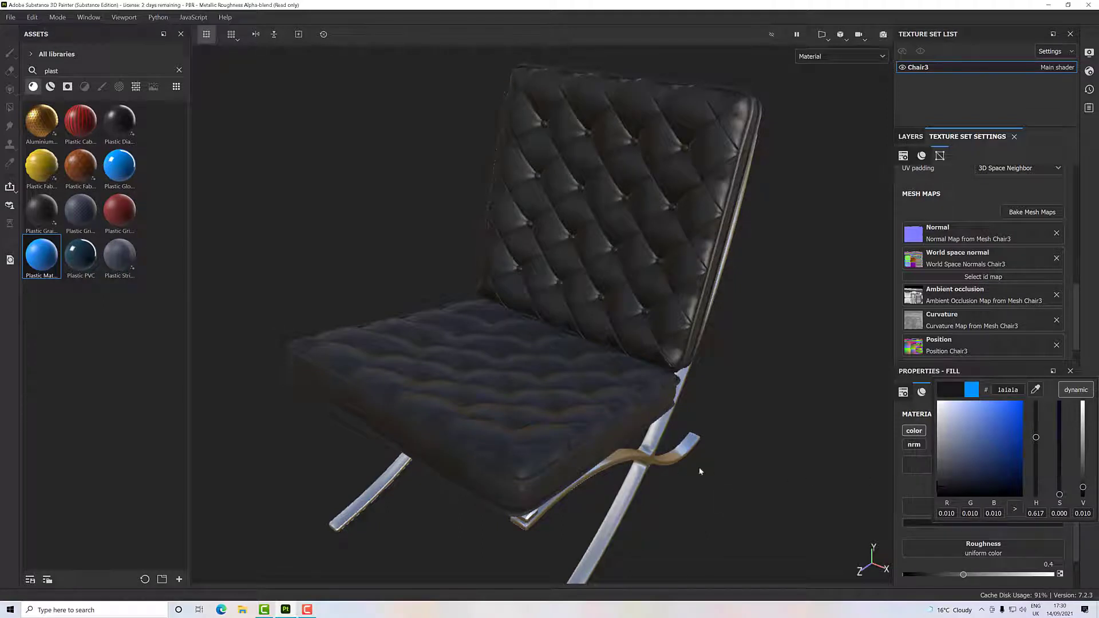
left_click(566, 462)
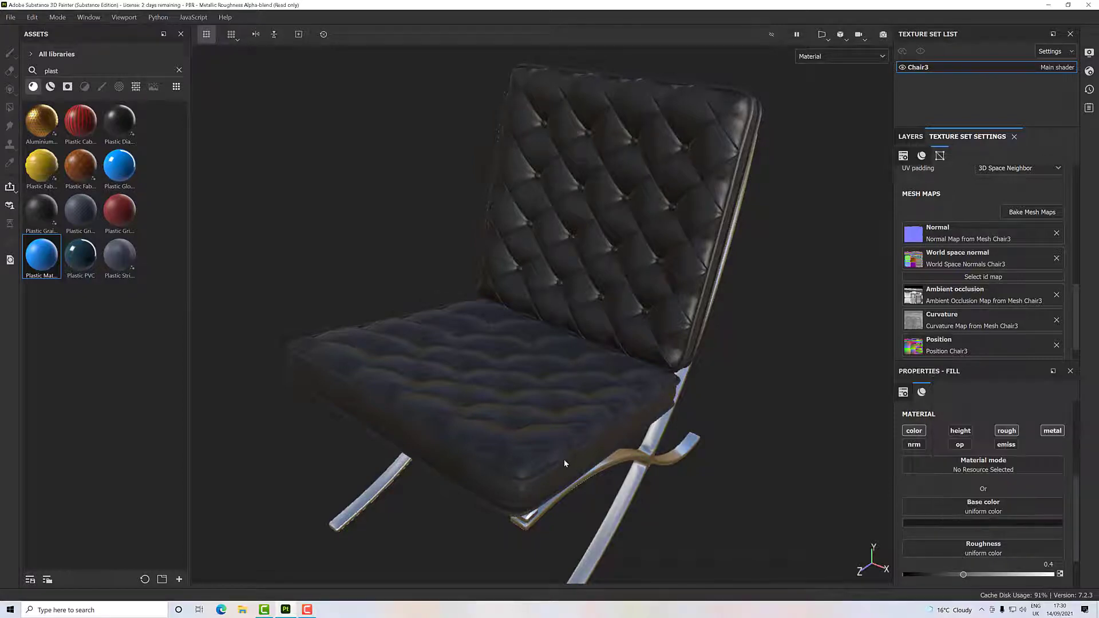
left_click_drag(565, 461, 521, 467, "alt")
scroll(539, 454, "up", 4)
scroll(522, 470, "up", 2)
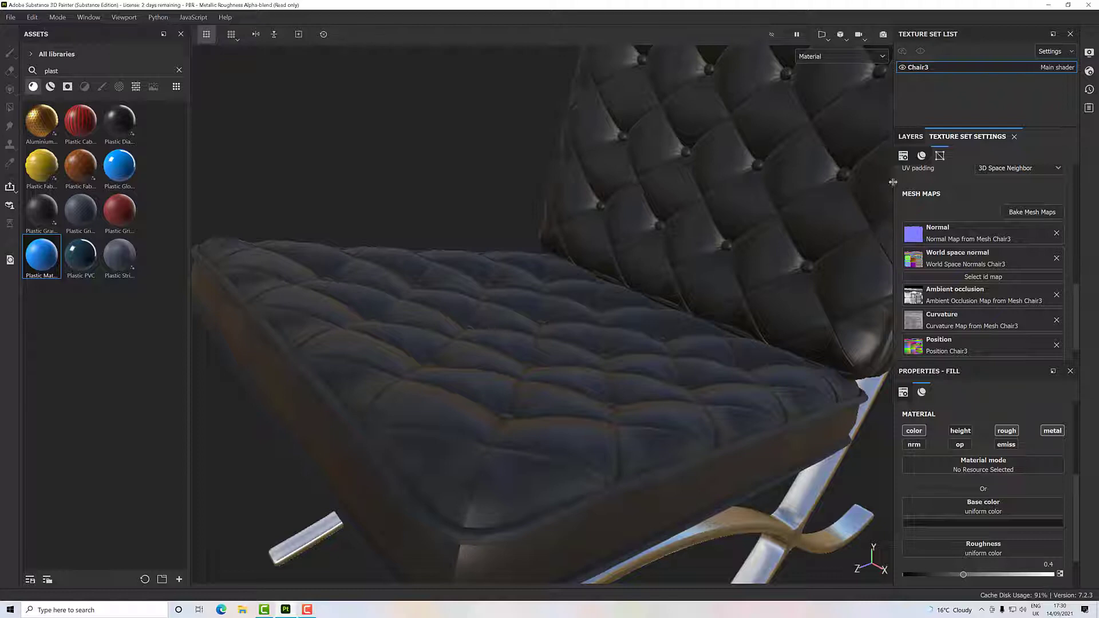
- Rename the Plastic Matte Pure layer as "Leather Base"
left_click(909, 138)
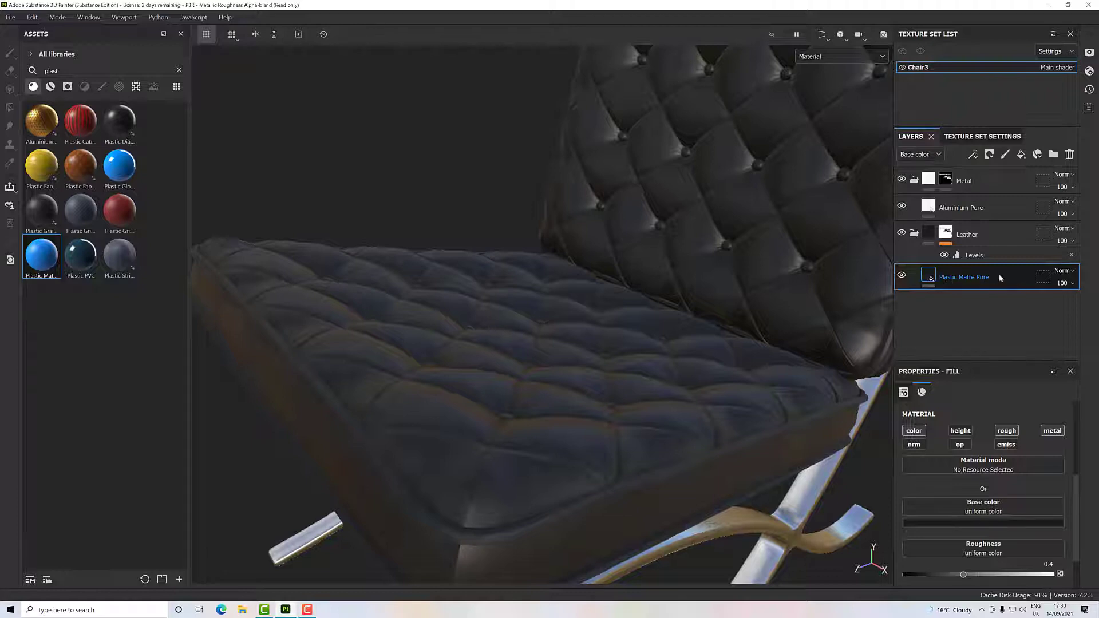
double_click(960, 277)
type("Leater Base")
left_click(963, 301)
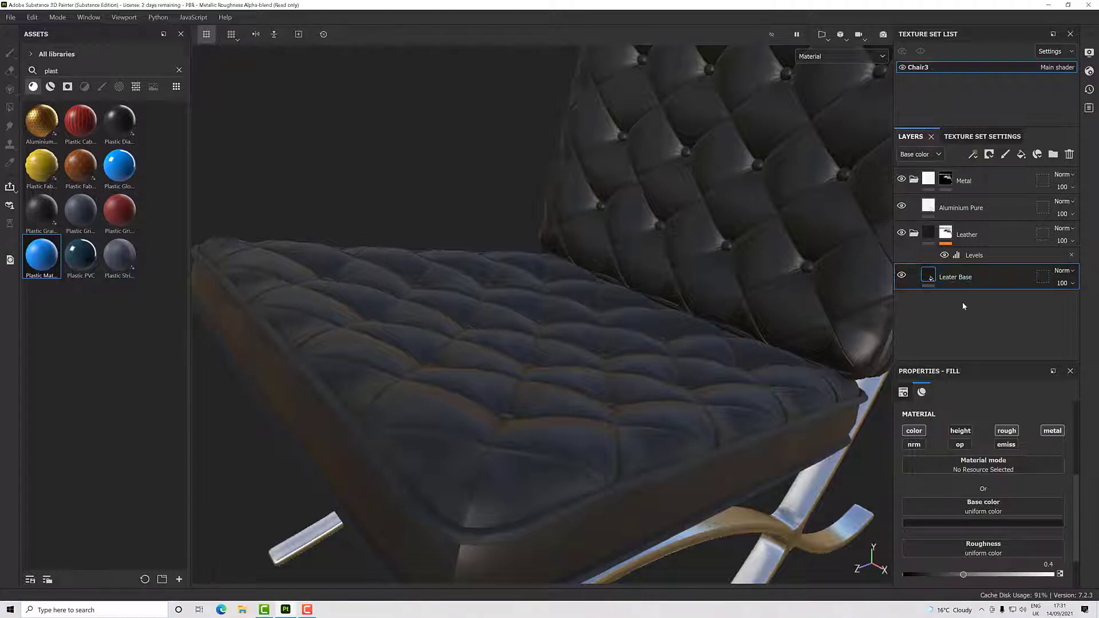
double_click(954, 279)
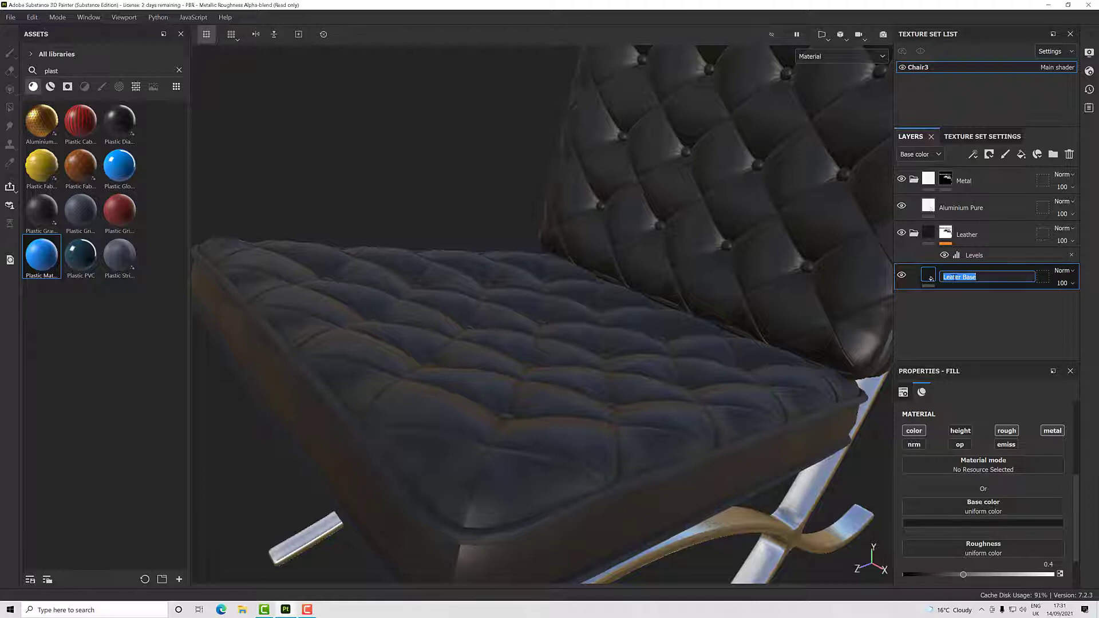
left_click(955, 278)
type("h")
key("Return")
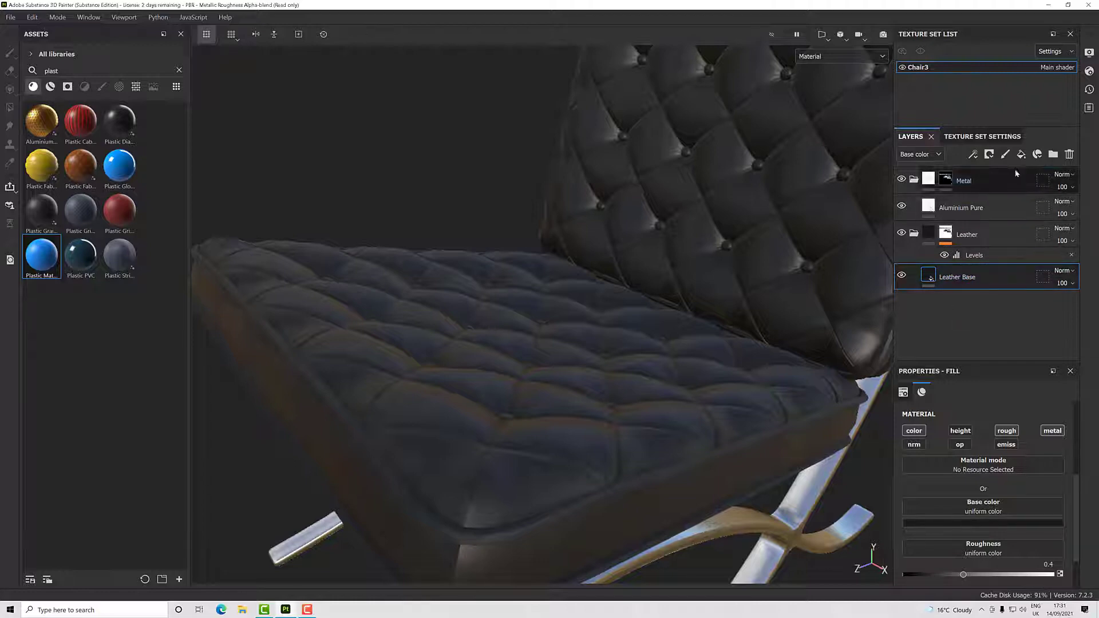
- Add a fill layer above Leather Base and keep only its height and roughness channels enabled
left_click(1022, 155)
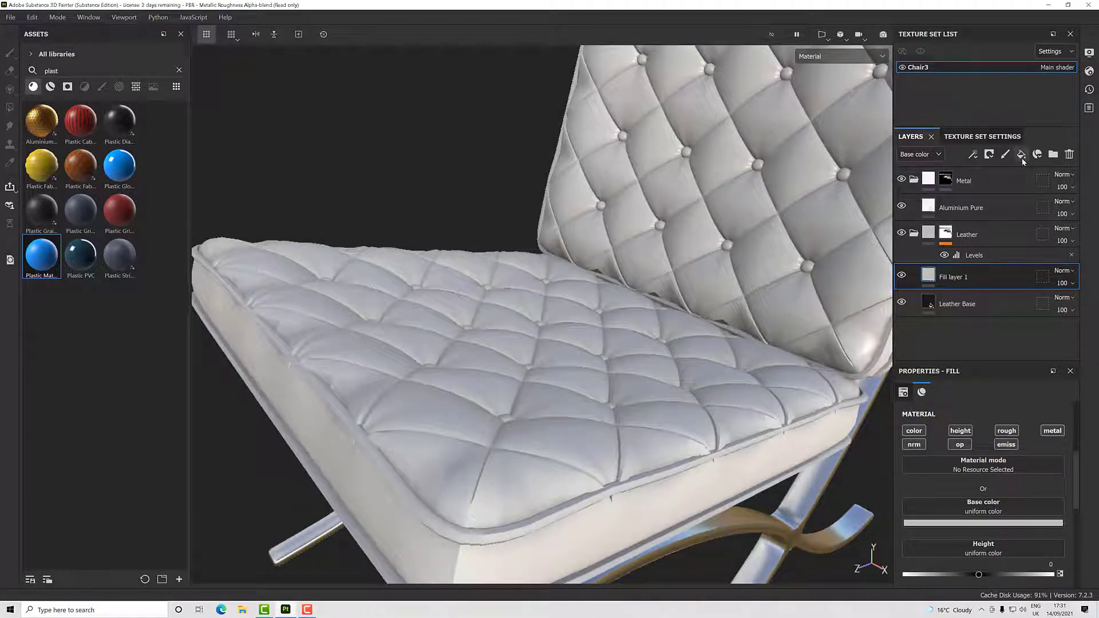
scroll(939, 473, "down", 1)
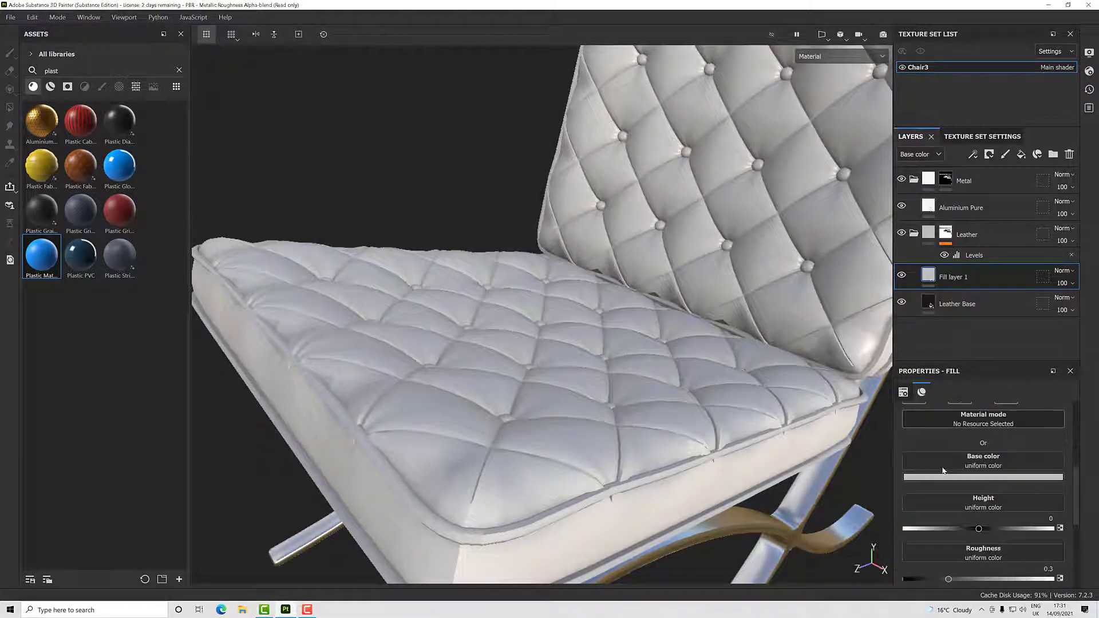
scroll(970, 475, "up", 1)
scroll(970, 475, "up", 1)
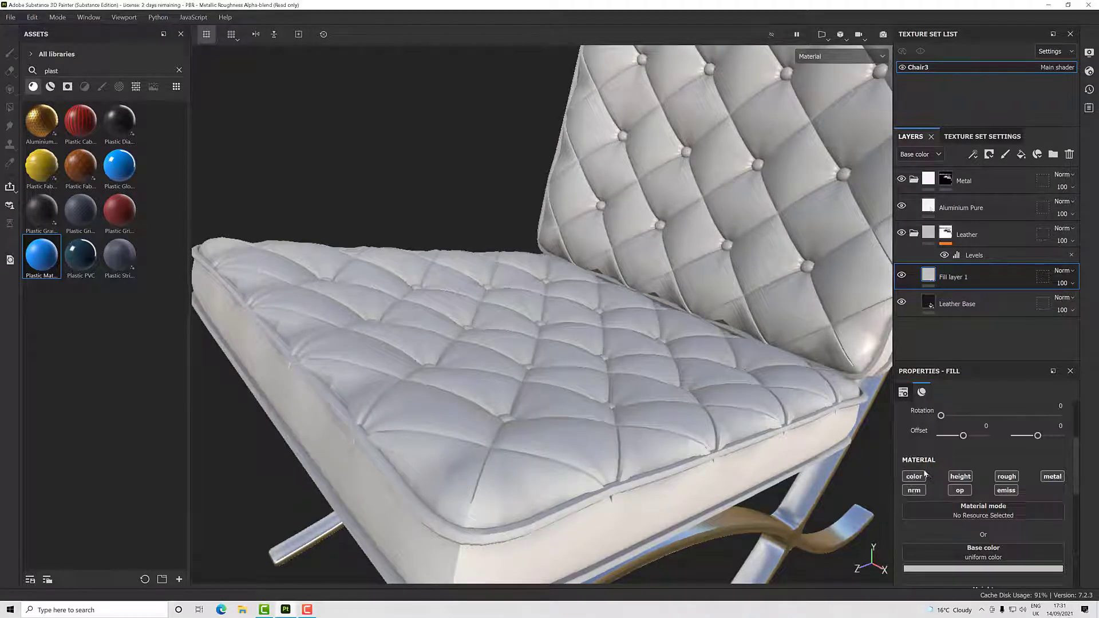
left_click(920, 478)
scroll(983, 494, "down", 3)
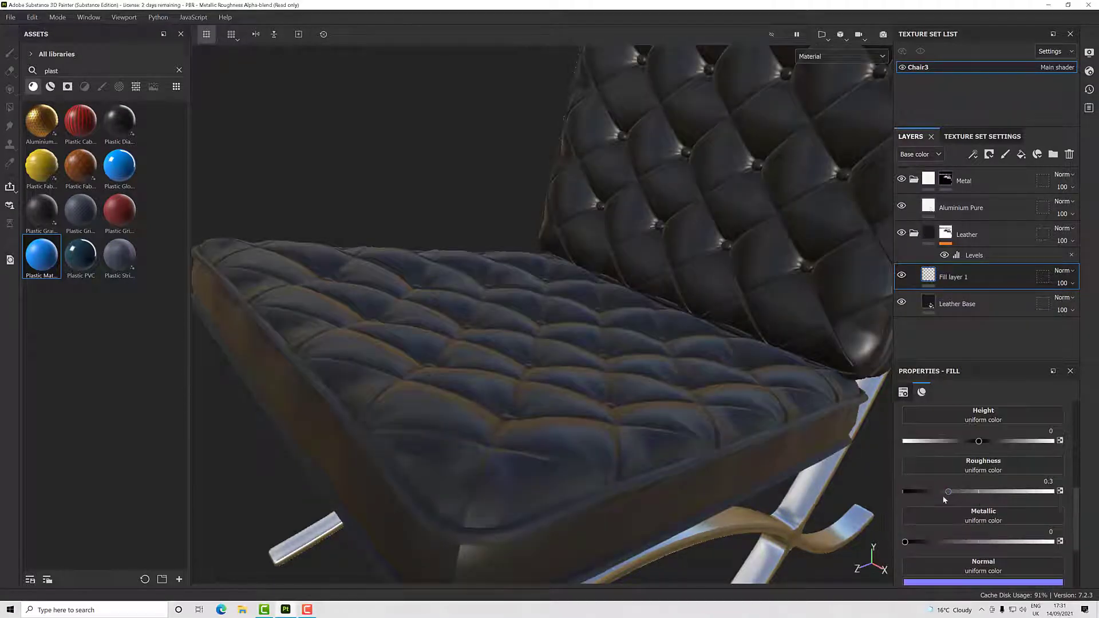
scroll(986, 519, "down", 2)
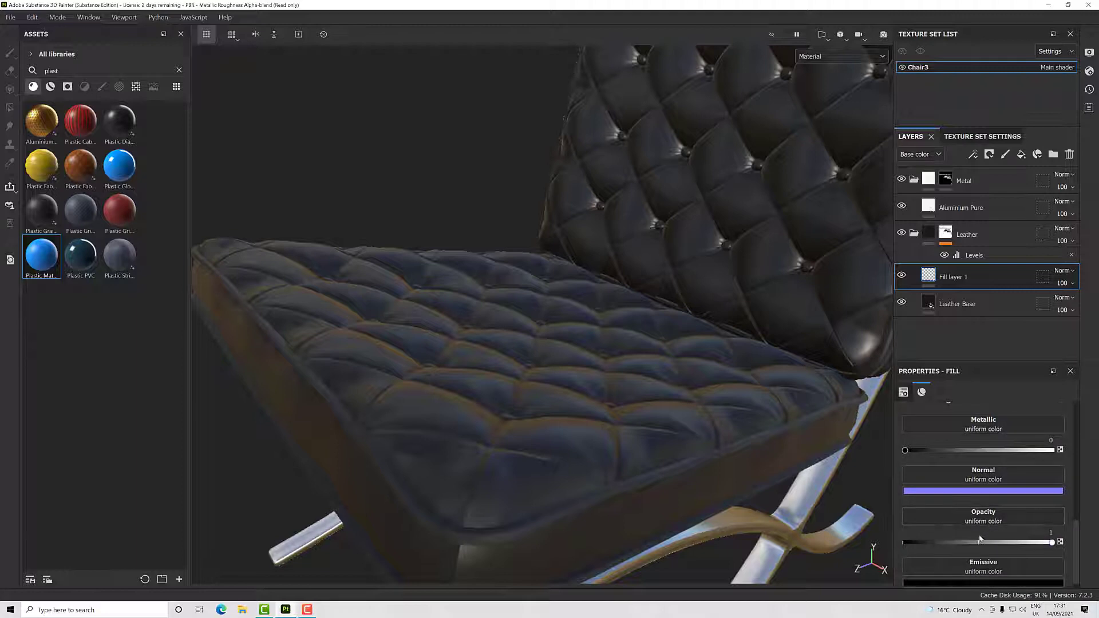
scroll(979, 524, "up", 3)
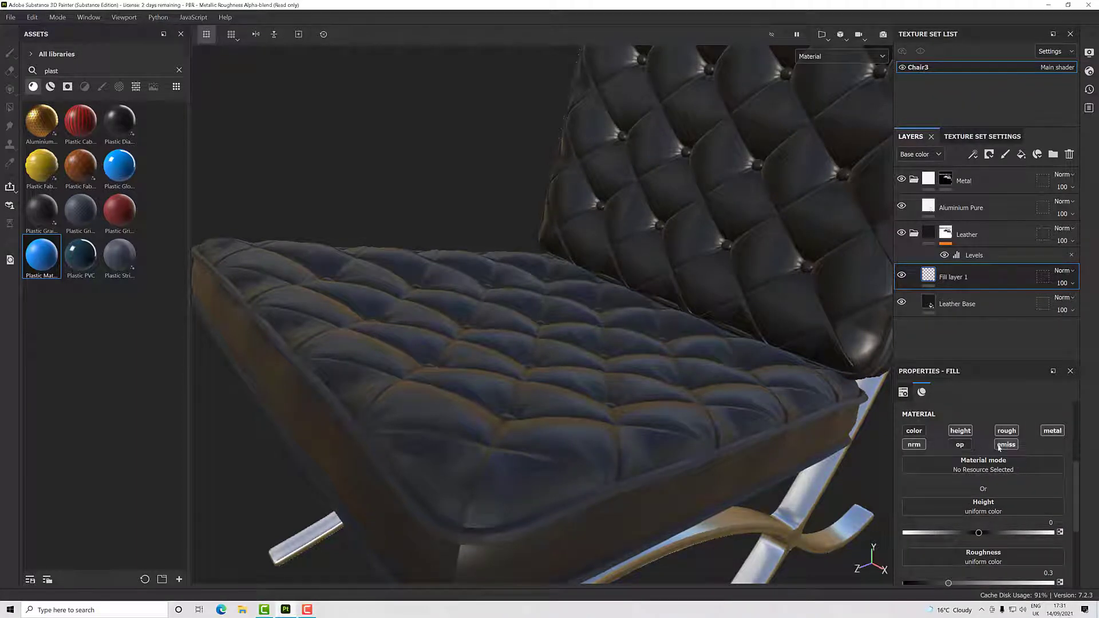
left_click(919, 448)
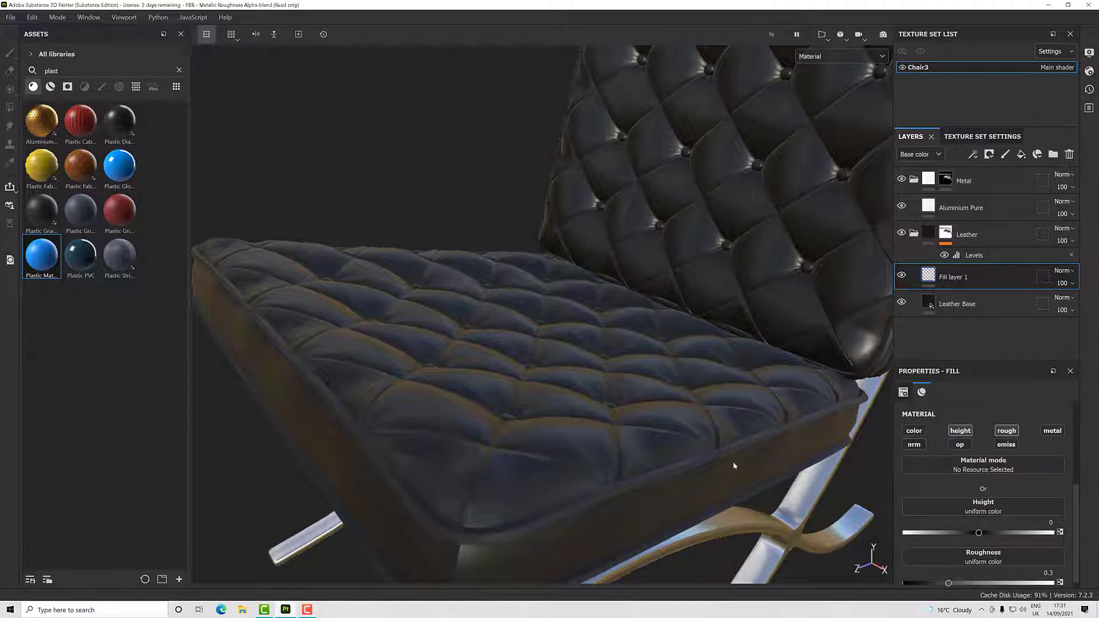
scroll(635, 440, "up", 1)
scroll(636, 439, "down", 2)
left_click_drag(632, 414, 582, 428, "alt")
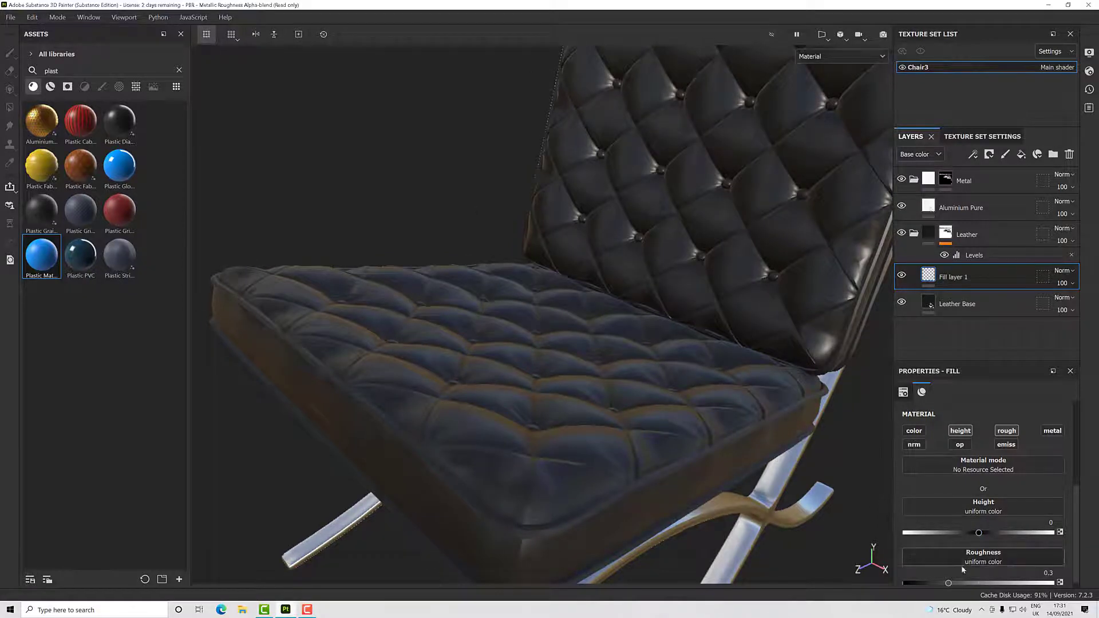
- Set the new fill layer's roughness to about 0.48 and its height to 0.03
left_click_drag(948, 583, 977, 585)
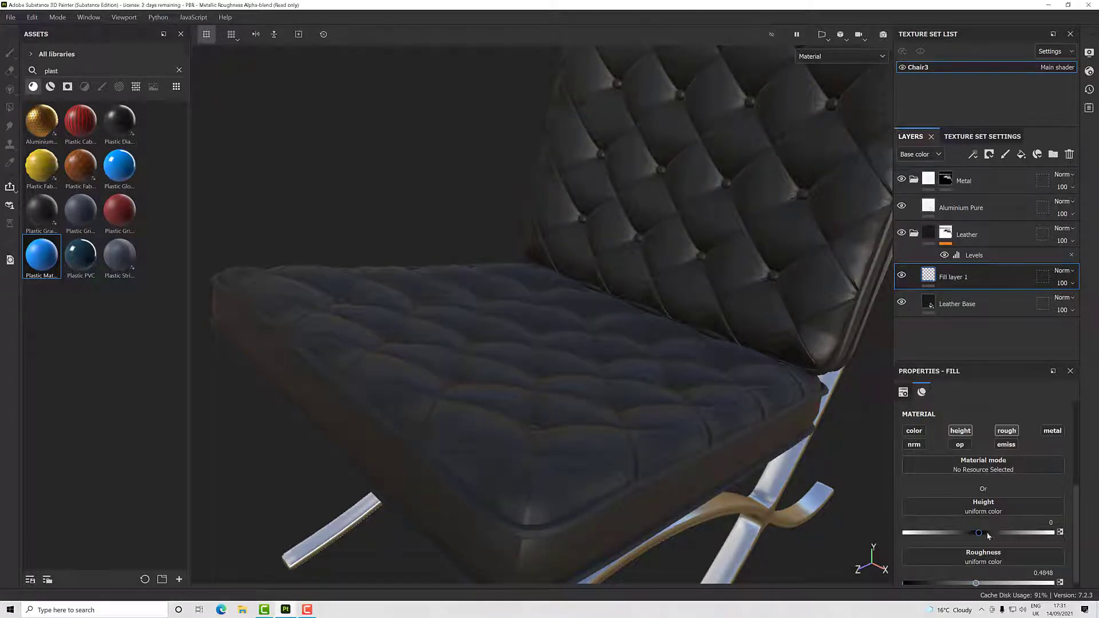
left_click_drag(979, 533, 982, 533)
left_click(1043, 523)
type("0.03")
key("Return")
scroll(566, 462, "up", 1)
scroll(566, 462, "down", 3)
left_click_drag(565, 462, 596, 442, "alt")
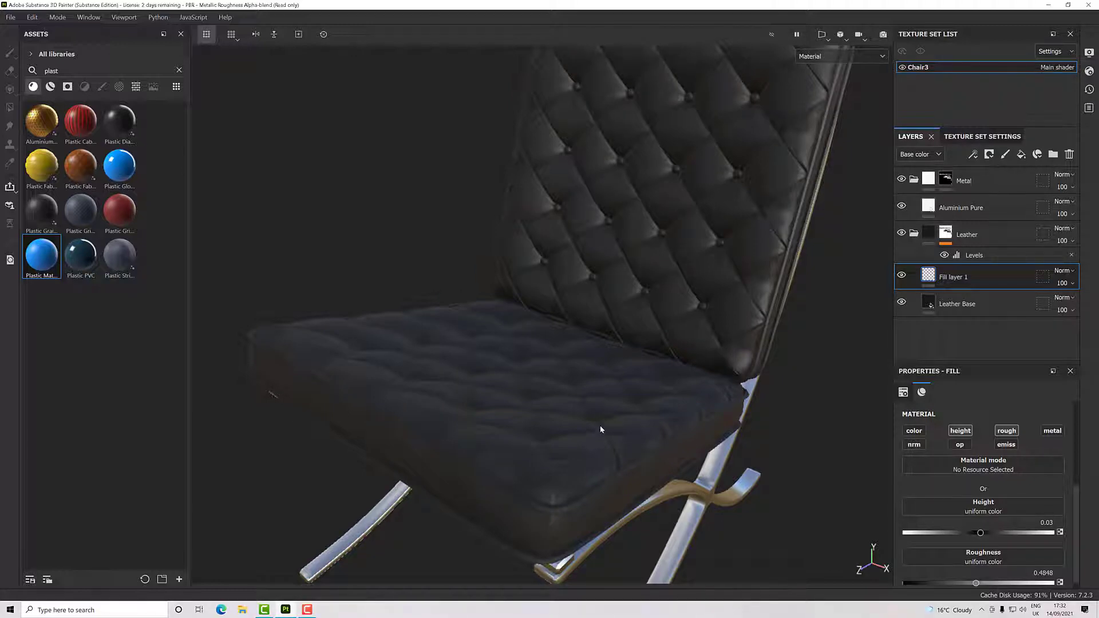
- Add a mask with color selection to Fill layer 1 and delete its Color selection effect, keeping the black mask
right_click(955, 277)
left_click(982, 48)
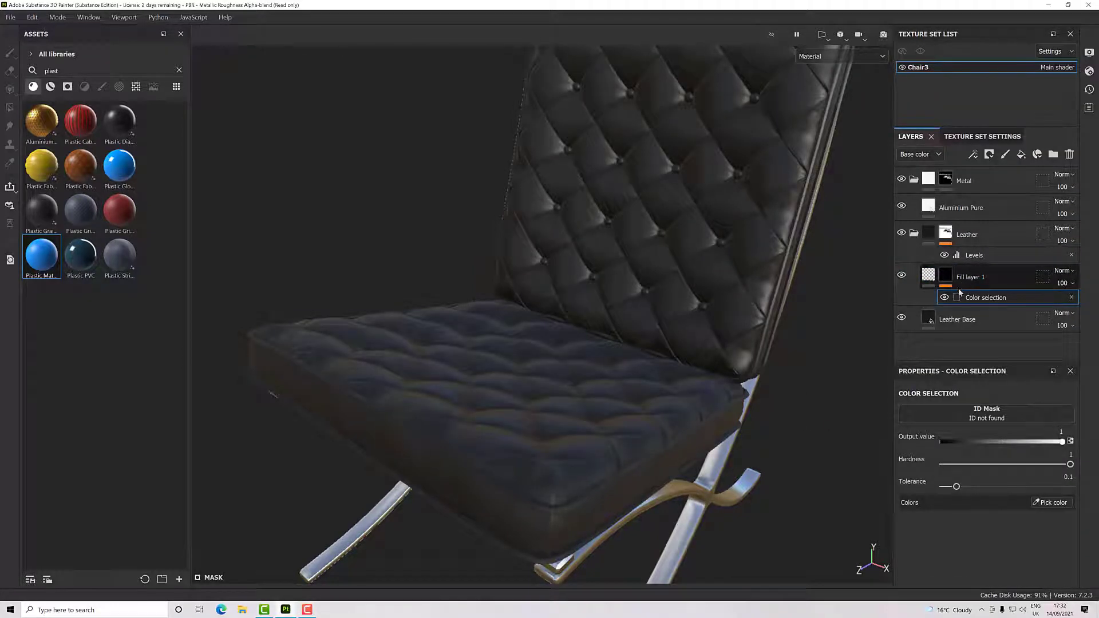
left_click(1071, 298)
- Add a generator to Fill layer 1's mask and assign the Dirt generator to it
right_click(952, 275)
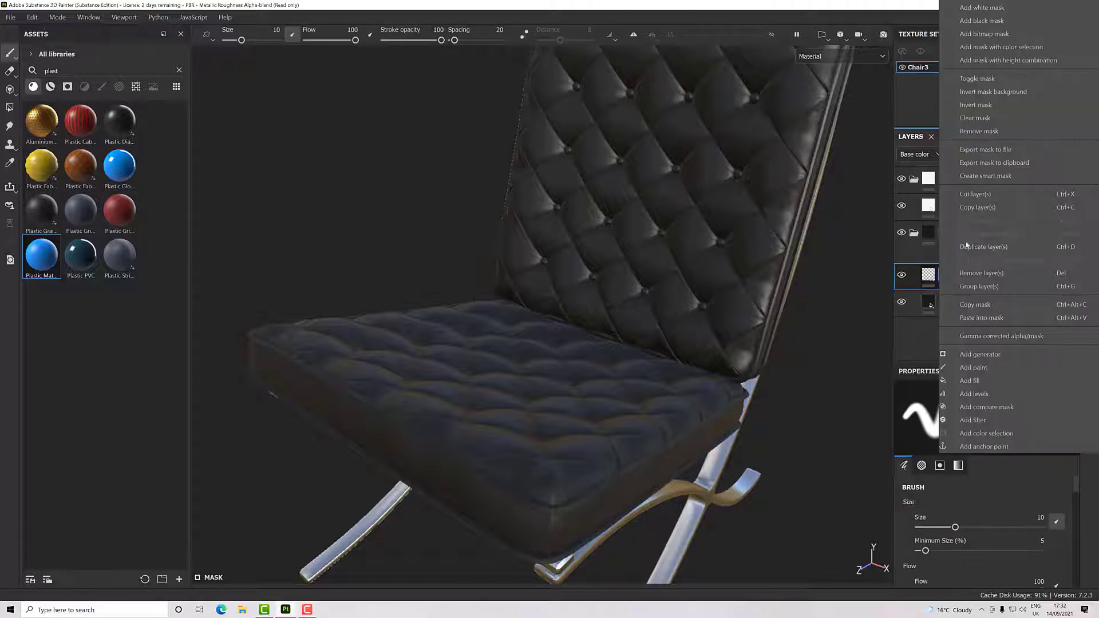
left_click(992, 356)
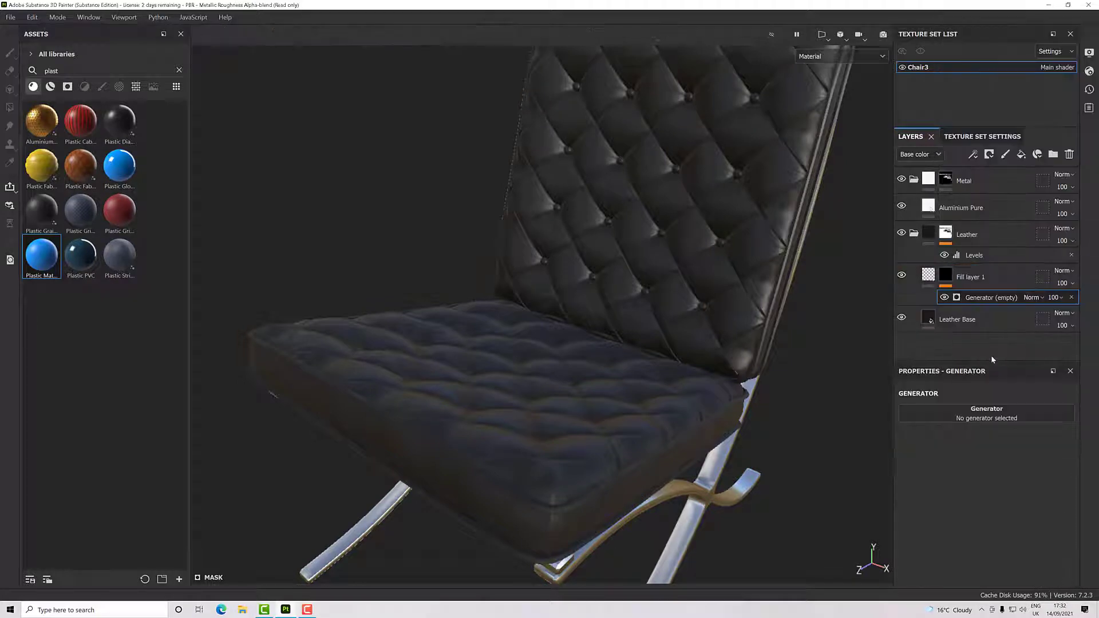
left_click_drag(625, 407, 661, 385, "alt")
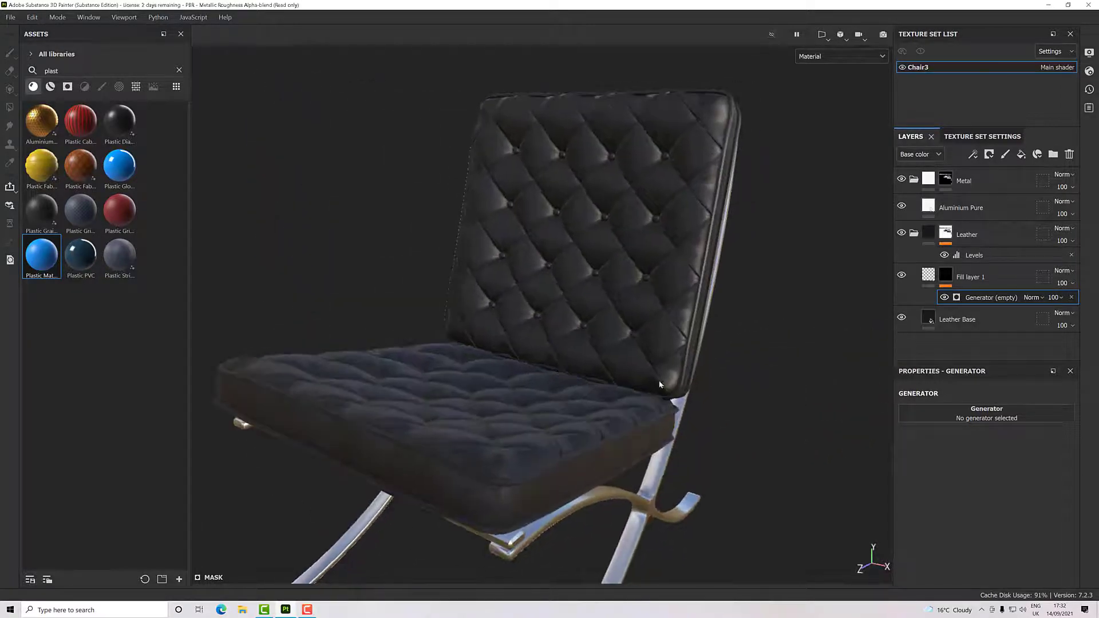
left_click(974, 415)
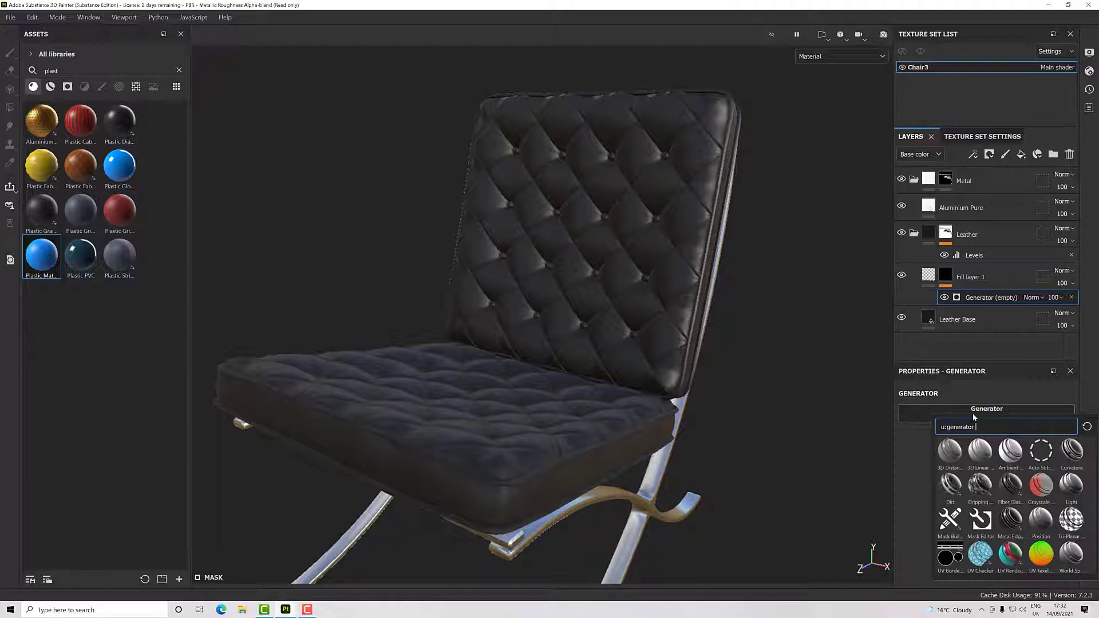
left_click(951, 485)
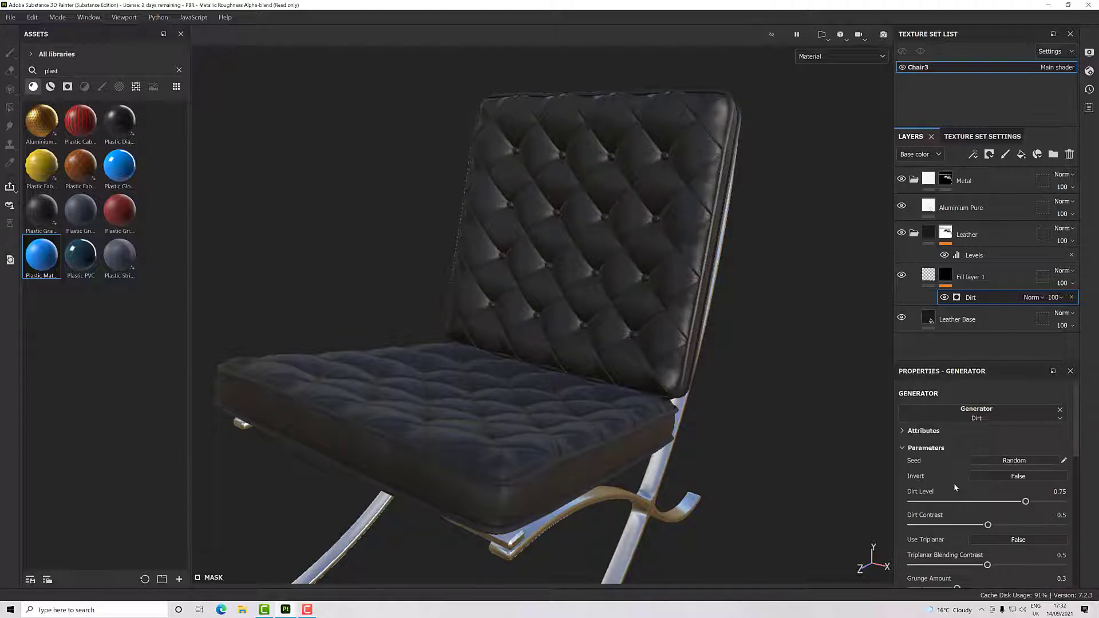
scroll(557, 433, "up", 5)
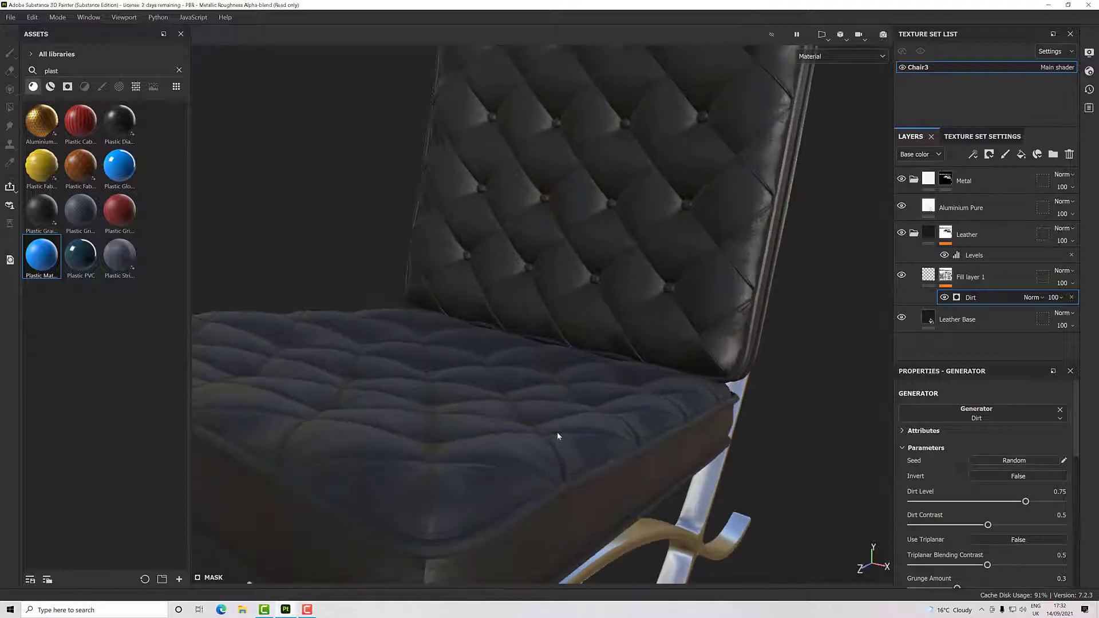
left_click_drag(558, 433, 689, 456, "alt")
left_click_drag(775, 401, 580, 397, "alt")
middle_click_drag(591, 395, 593, 417, "alt")
left_click_drag(593, 418, 548, 395, "alt")
scroll(554, 398, "down", 4)
middle_click_drag(548, 395, 594, 394, "alt")
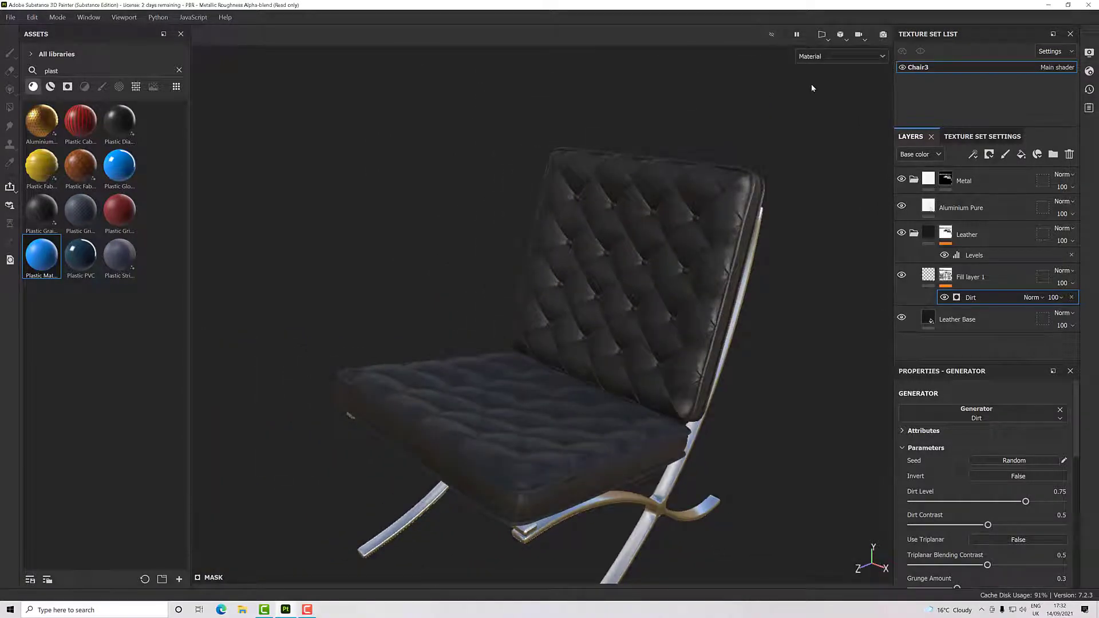
- Switch the viewport display to Mask and examine the Dirt mask around the cushion seams, buttons and frame
left_click(830, 56)
scroll(841, 150, "down", 2)
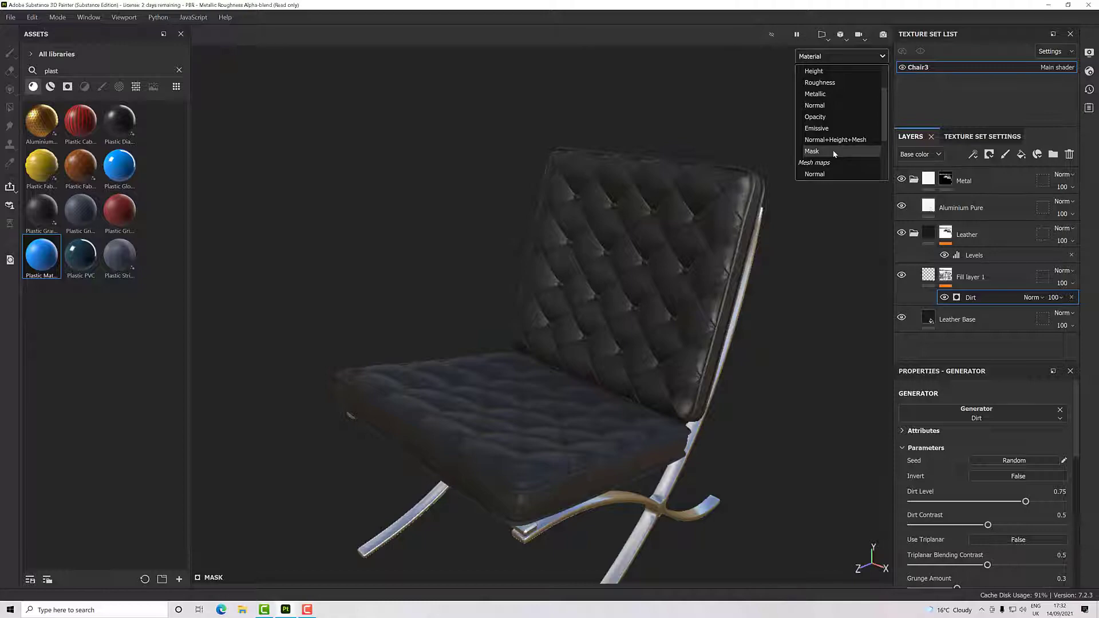
left_click(834, 154)
left_click_drag(686, 339, 692, 380, "alt")
scroll(635, 424, "up", 3)
scroll(635, 428, "up", 1)
left_click_drag(635, 427, 625, 397, "alt")
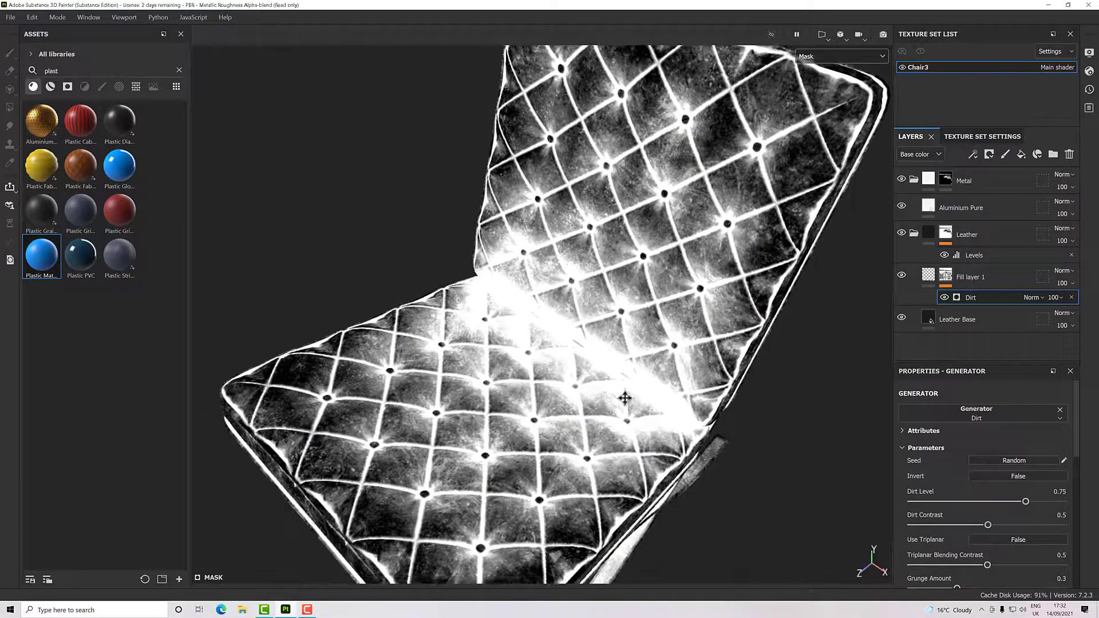
middle_click_drag(626, 397, 676, 338, "alt")
left_click_drag(676, 338, 607, 387, "alt")
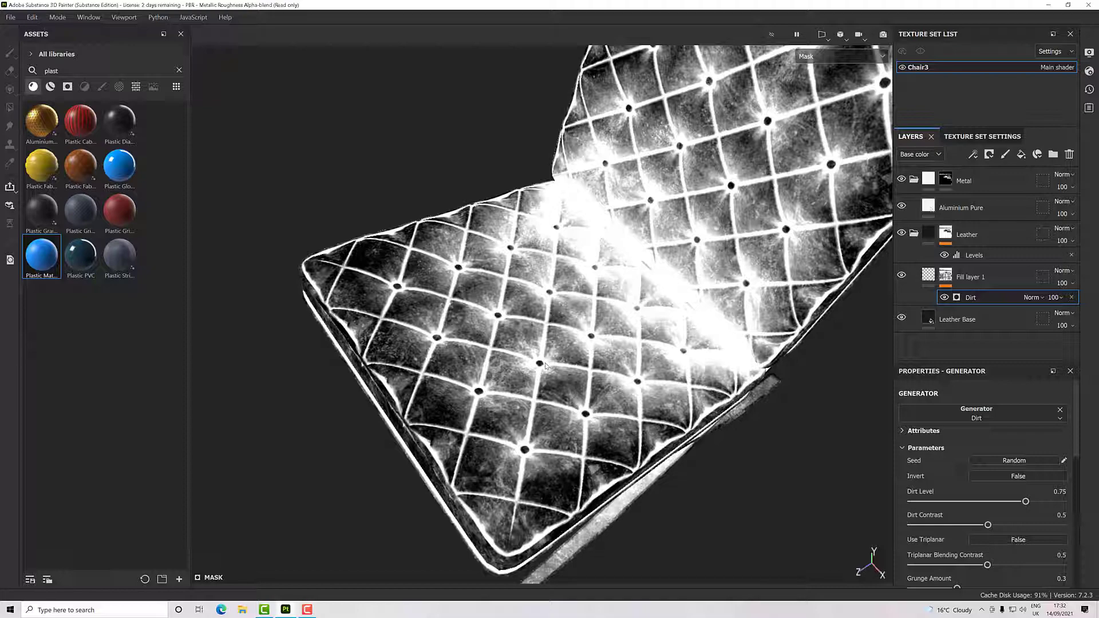
scroll(528, 268, "up", 5)
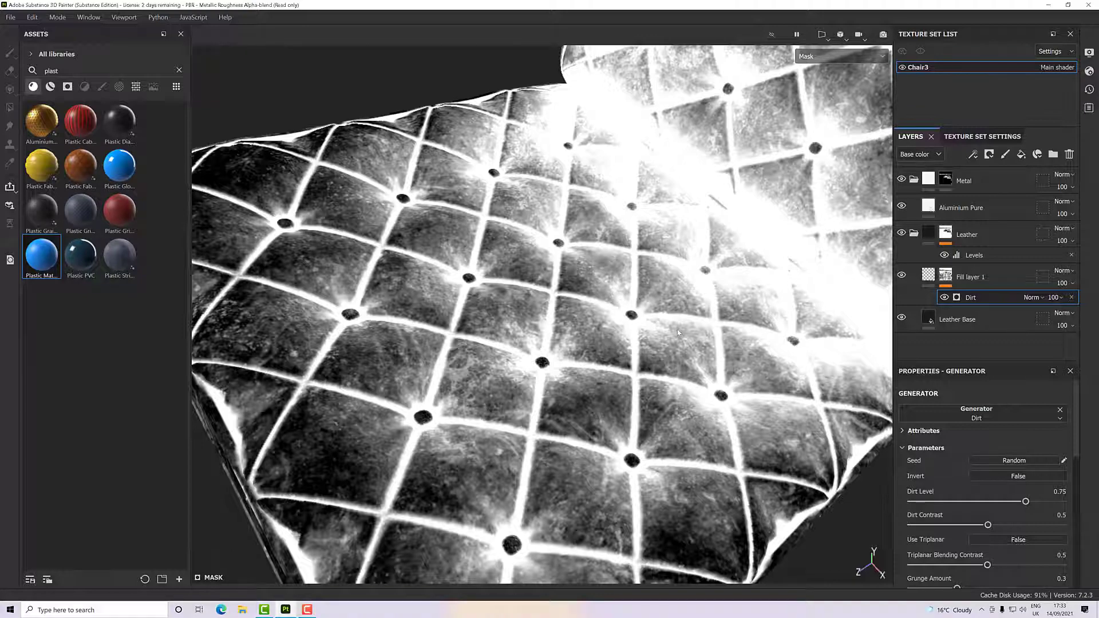
scroll(677, 331, "down", 3)
left_click_drag(616, 338, 626, 269, "alt")
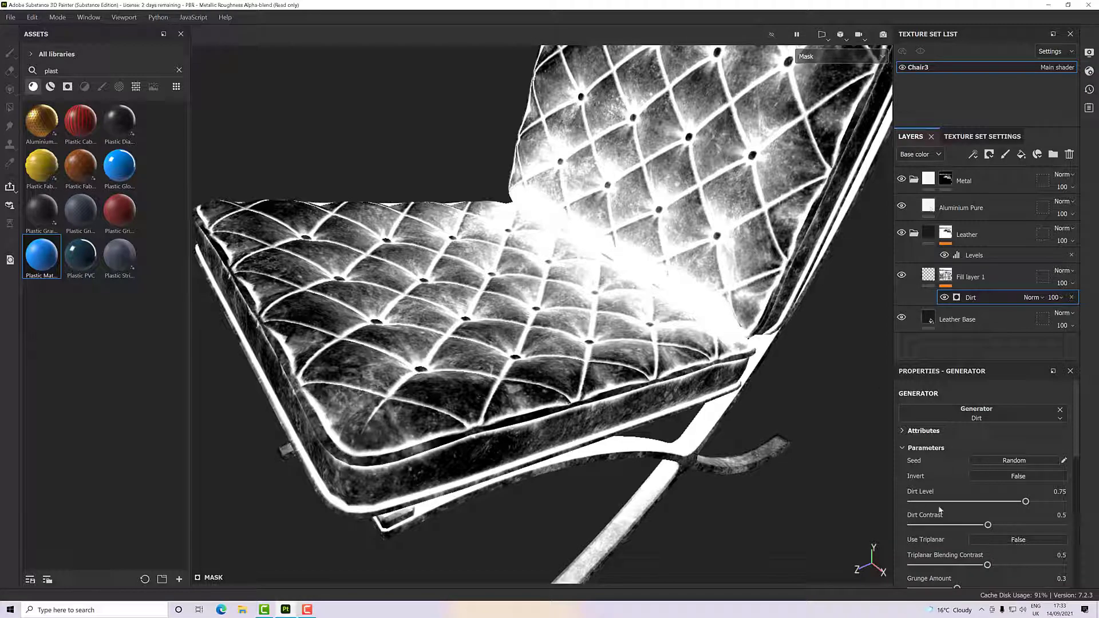
- Set the Dirt generator's Dirt Level to 0.62 and Dirt Contrast to 0.57, trying the contrast extremes of 0 and 1
mouse_move(1027, 503)
left_mouse_down()
mouse_move(989, 504)
mouse_move(1007, 503)
left_mouse_up()
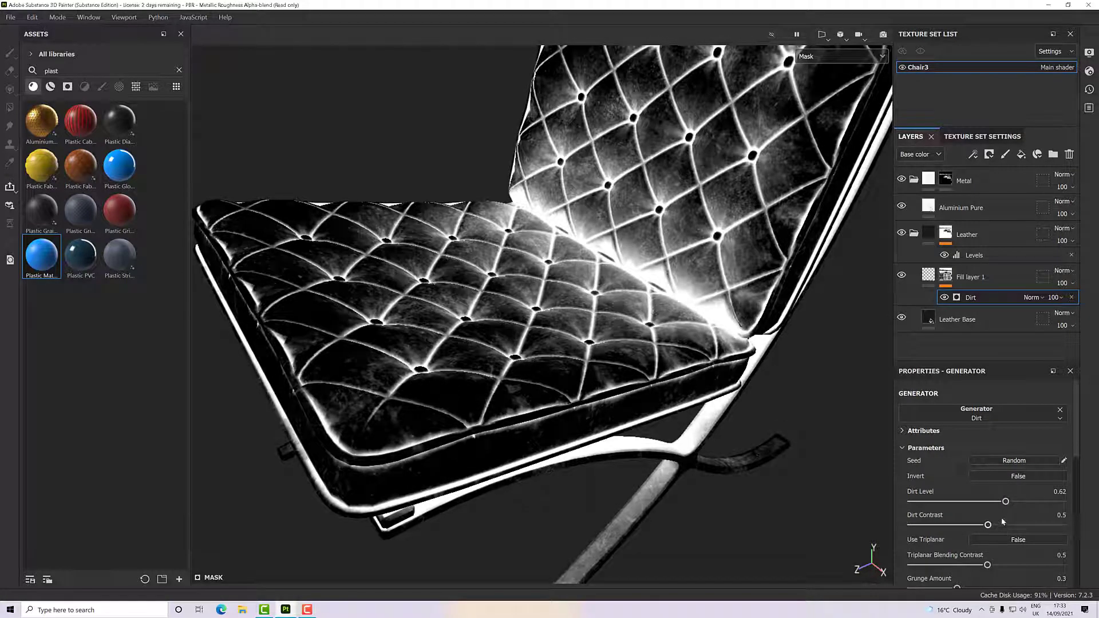
left_click_drag(989, 525, 903, 525)
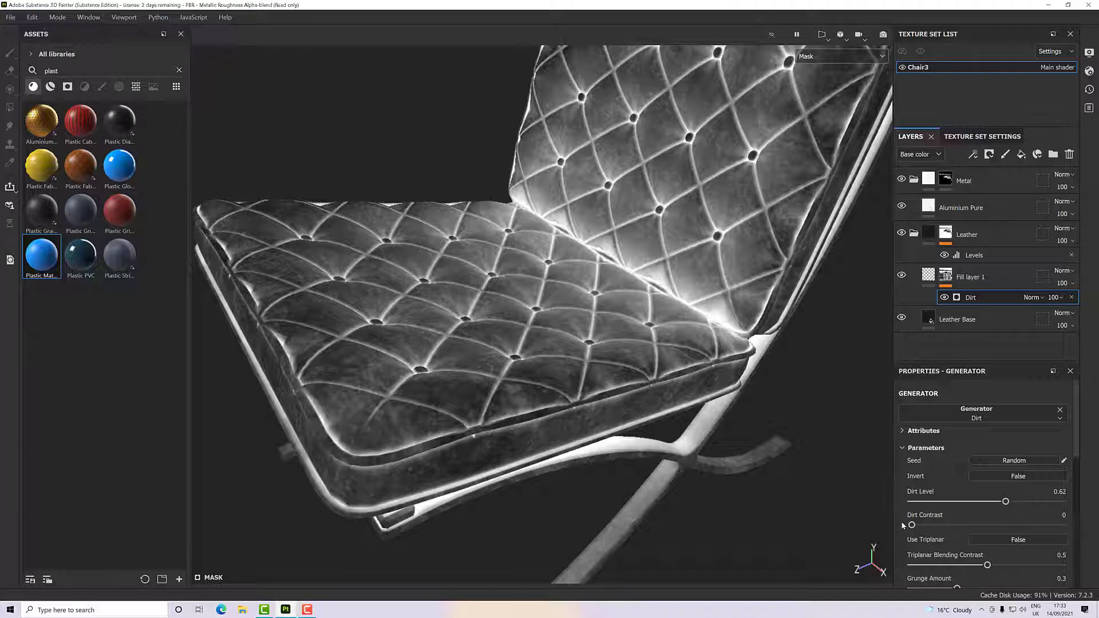
left_click_drag(912, 525, 1081, 537)
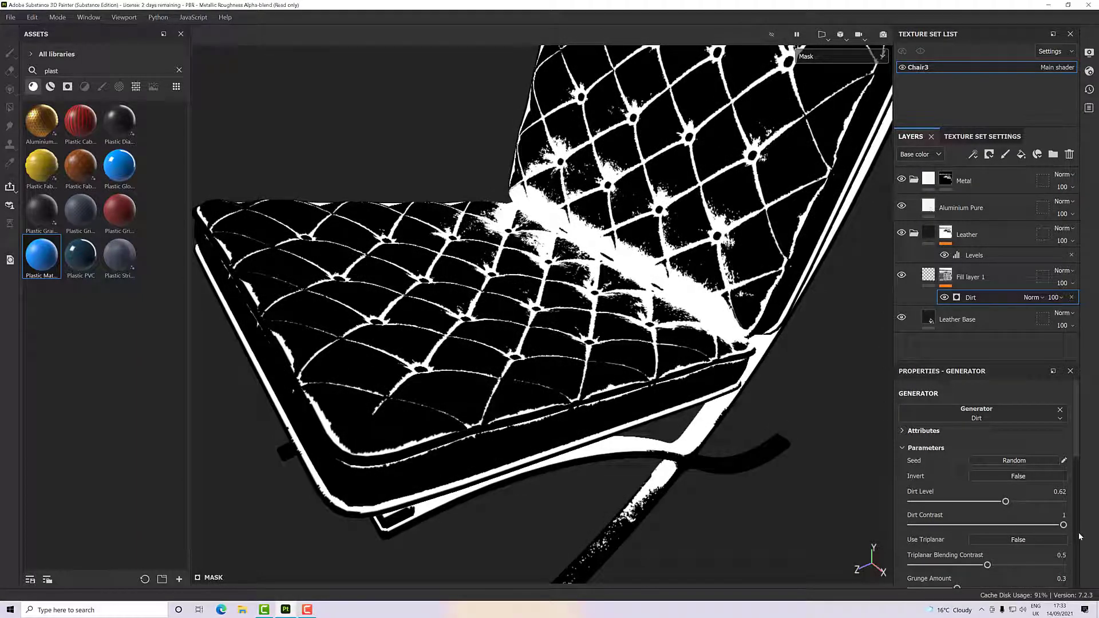
left_click_drag(1064, 525, 1003, 533)
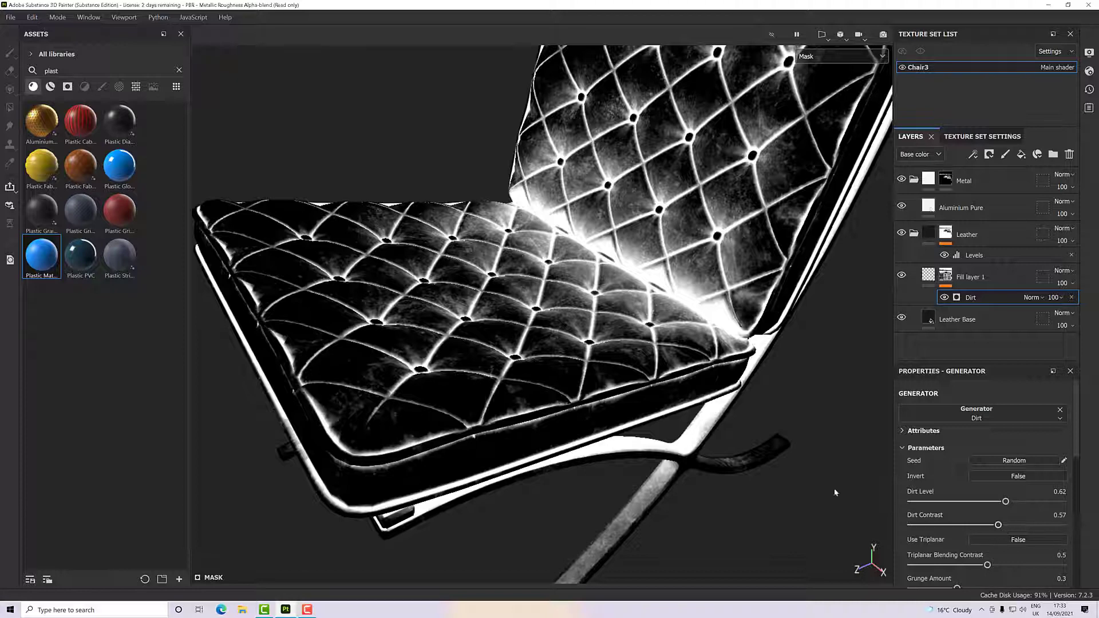
scroll(865, 486, "down", 1)
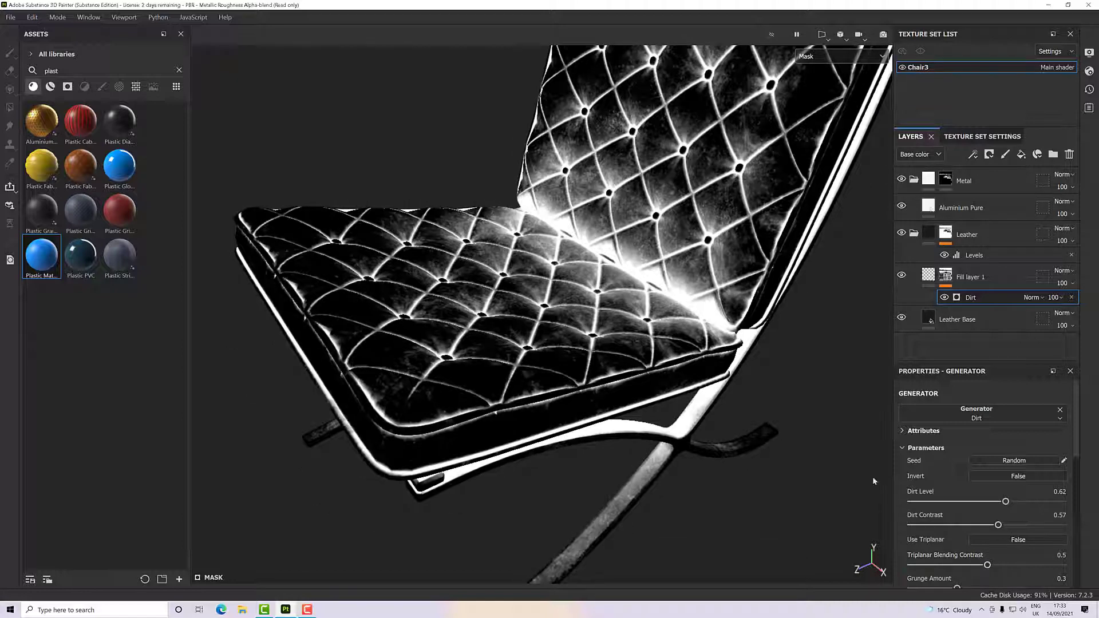
- Set the Dirt generator's Grunge Amount to 0.28 and Grunge Scale to 2, comparing low and high settings on the cushions
scroll(1005, 516, "down", 3)
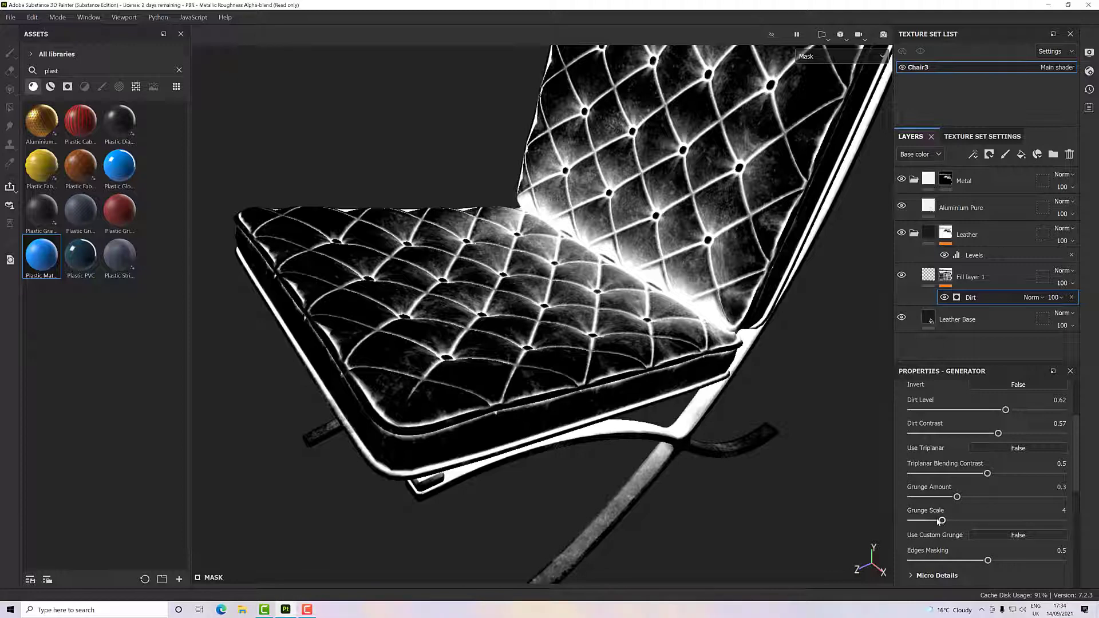
left_click_drag(956, 497, 909, 500)
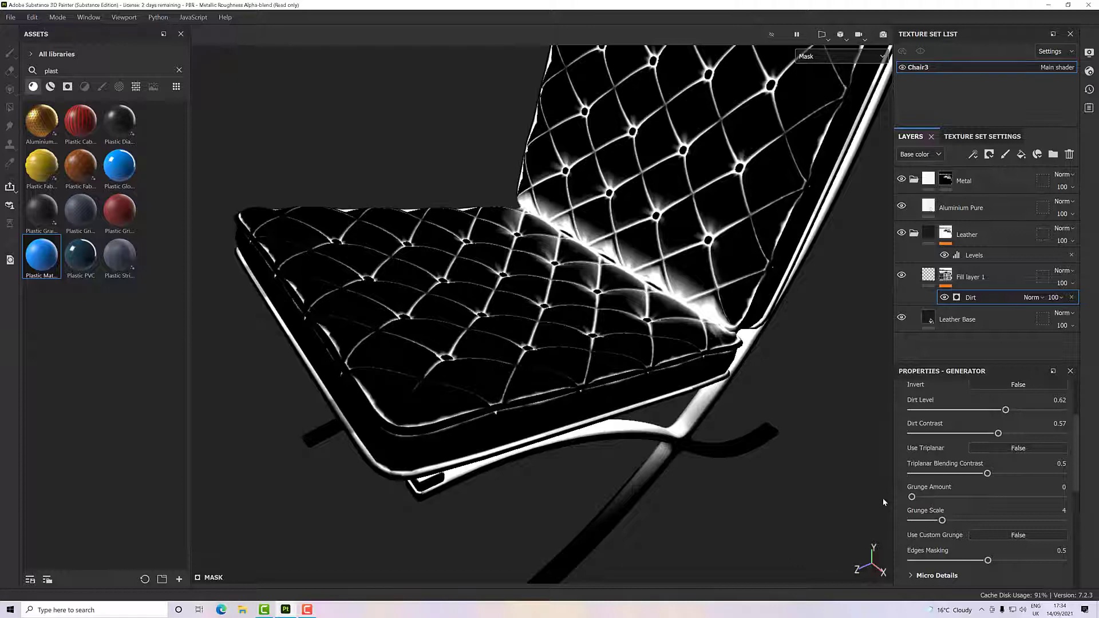
left_click_drag(912, 497, 955, 498)
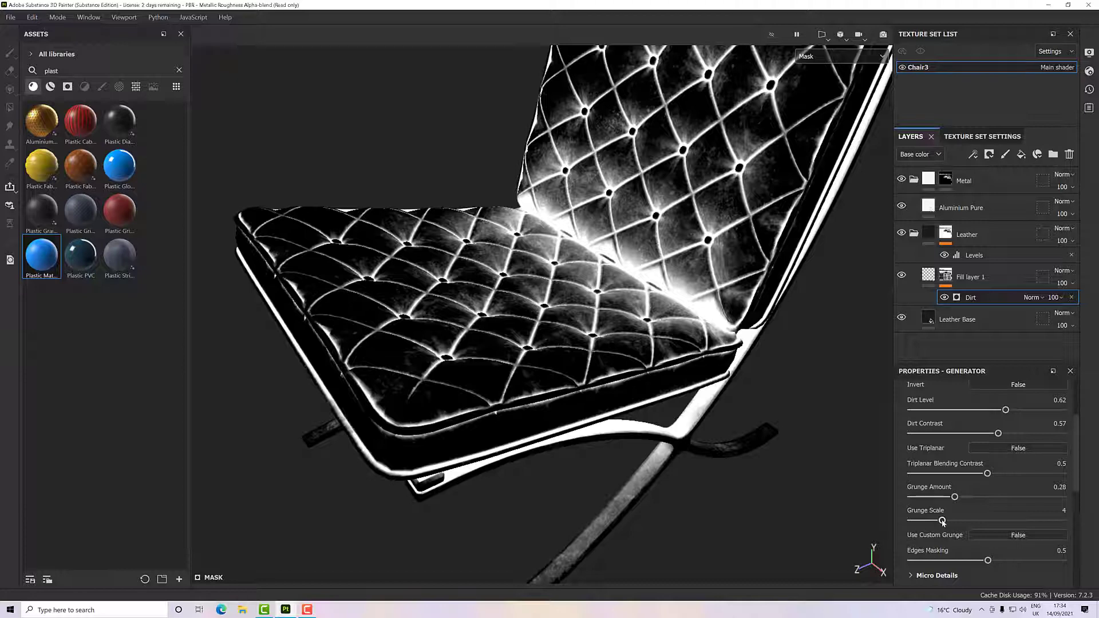
left_click_drag(943, 521, 1090, 525)
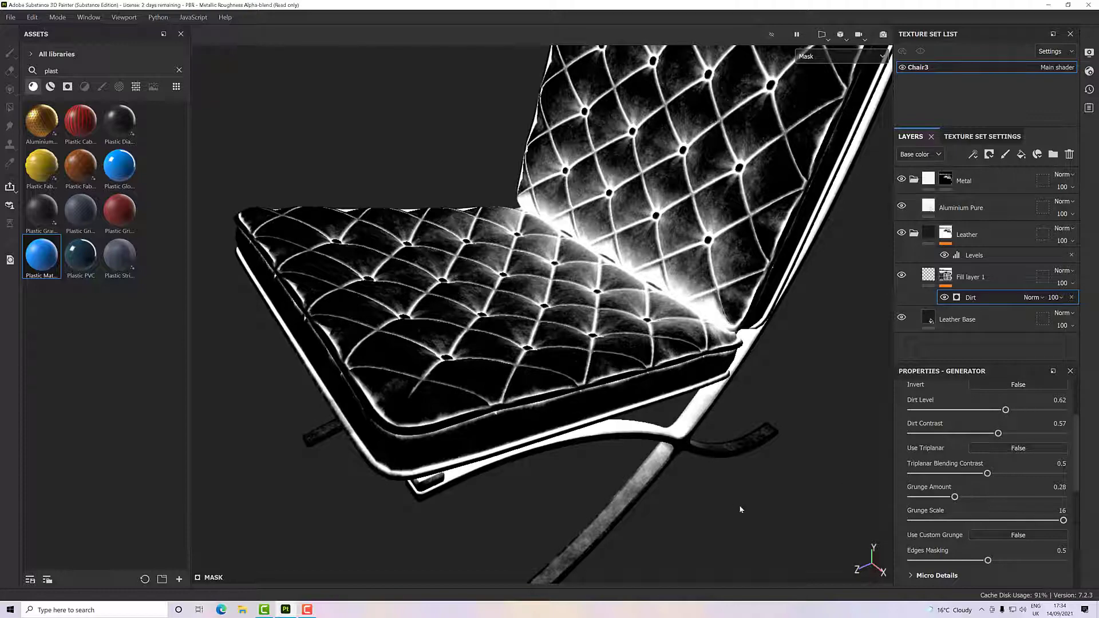
left_click_drag(740, 509, 688, 474, "alt")
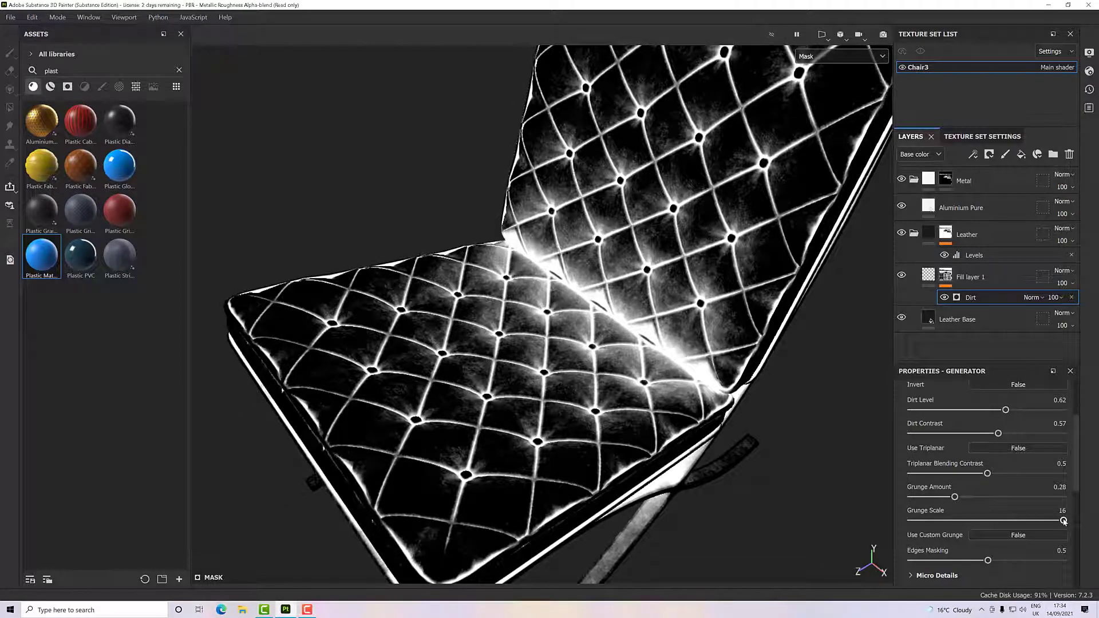
left_click_drag(1064, 521, 928, 524)
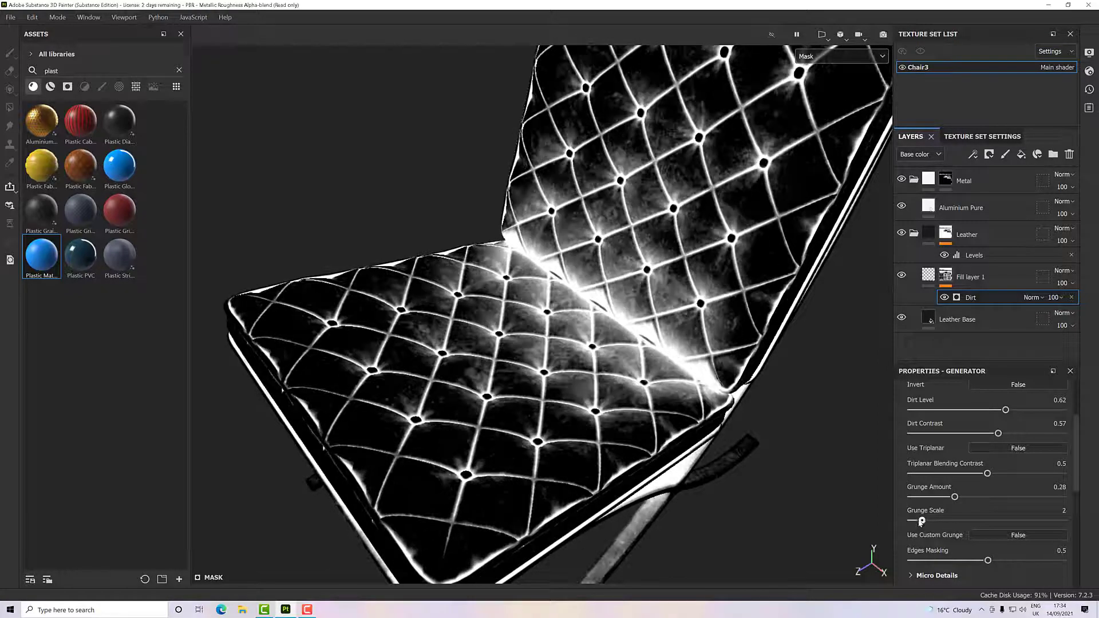
left_click_drag(922, 522, 923, 524)
- Check the Dirt mask over the whole chair and switch the viewport display back to Material
left_click_drag(653, 496, 662, 405, "alt")
scroll(654, 417, "down", 3)
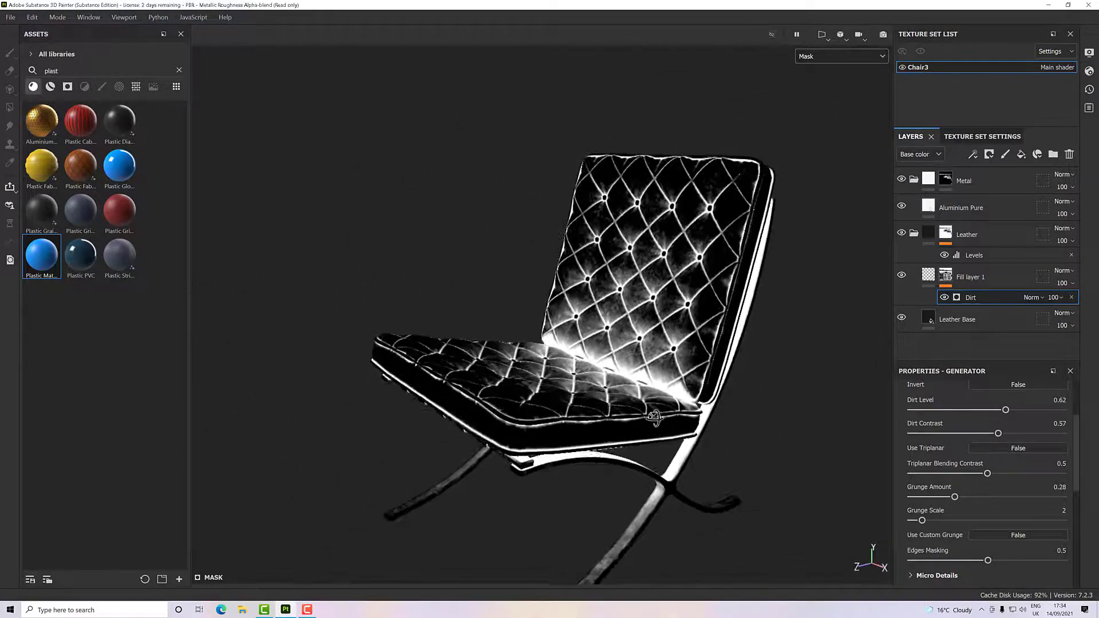
middle_click_drag(660, 405, 670, 394, "alt")
left_click_drag(670, 394, 703, 388, "alt")
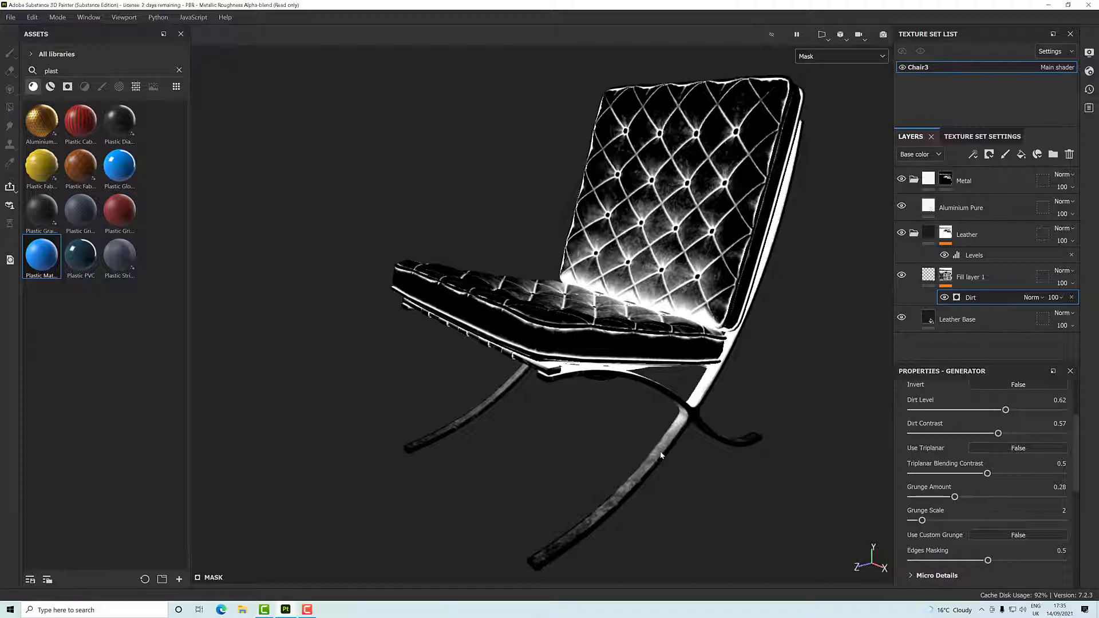
left_click(815, 58)
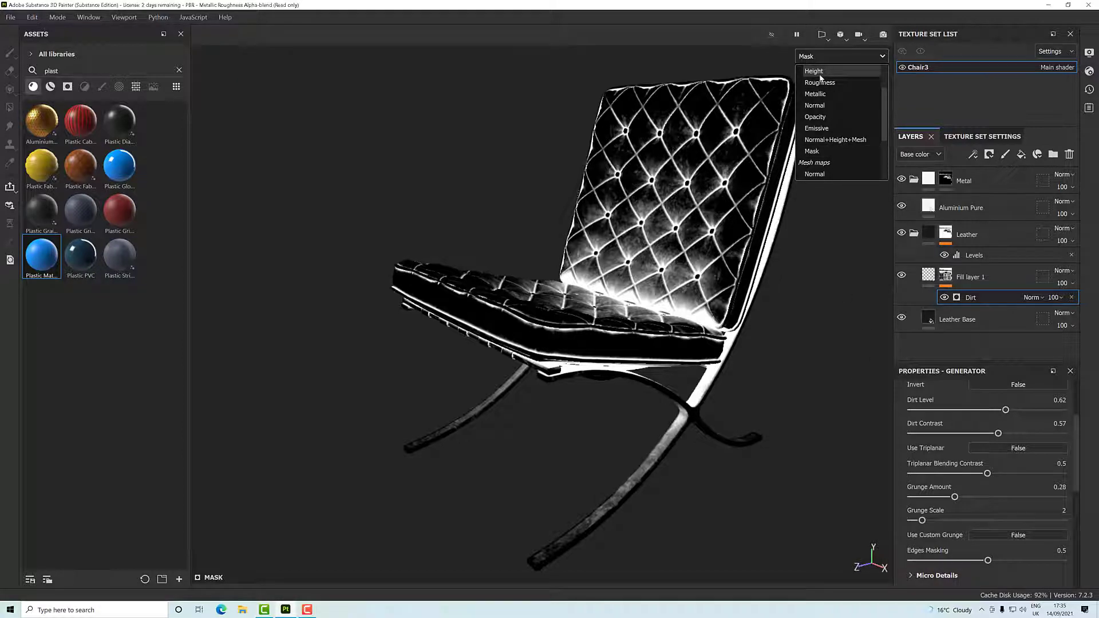
scroll(820, 77, "up", 3)
left_click(820, 78)
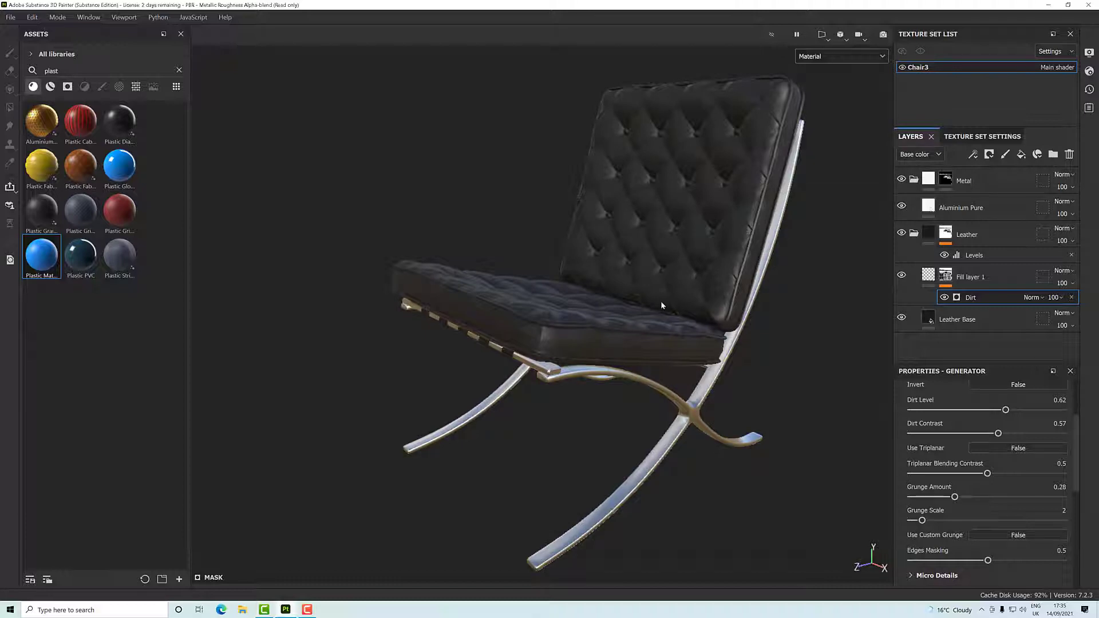
- Try positive and negative heights on Fill layer 1 while viewing the seat cushion up close, and set its height to -0.03
scroll(661, 301, "up", 5)
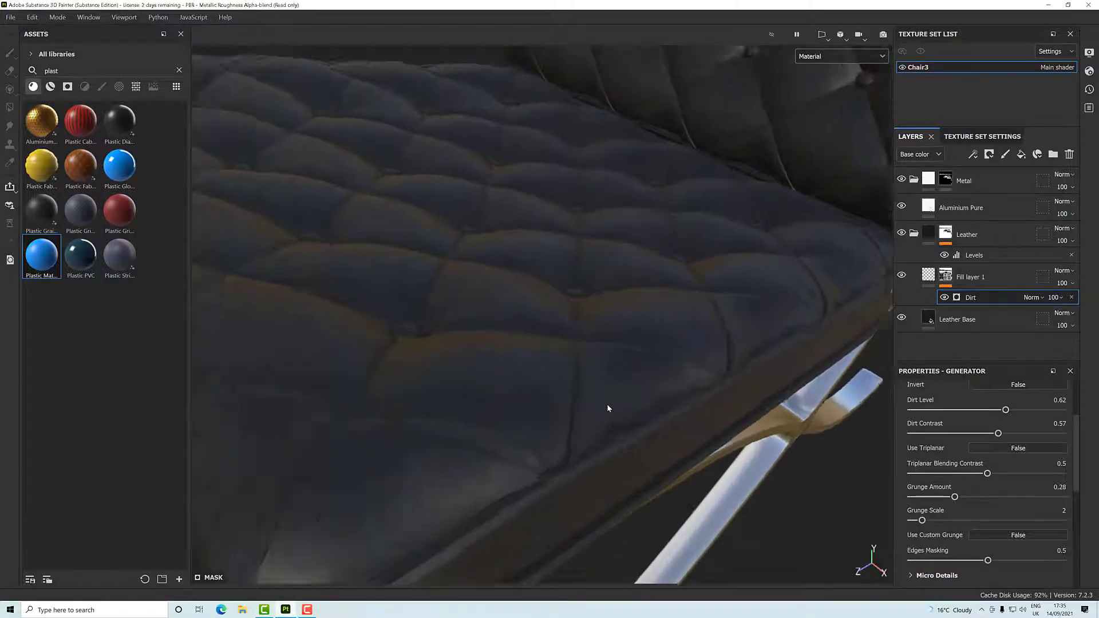
left_click_drag(608, 408, 997, 282, "alt")
left_click_drag(793, 390, 753, 348, "alt")
left_click(920, 275)
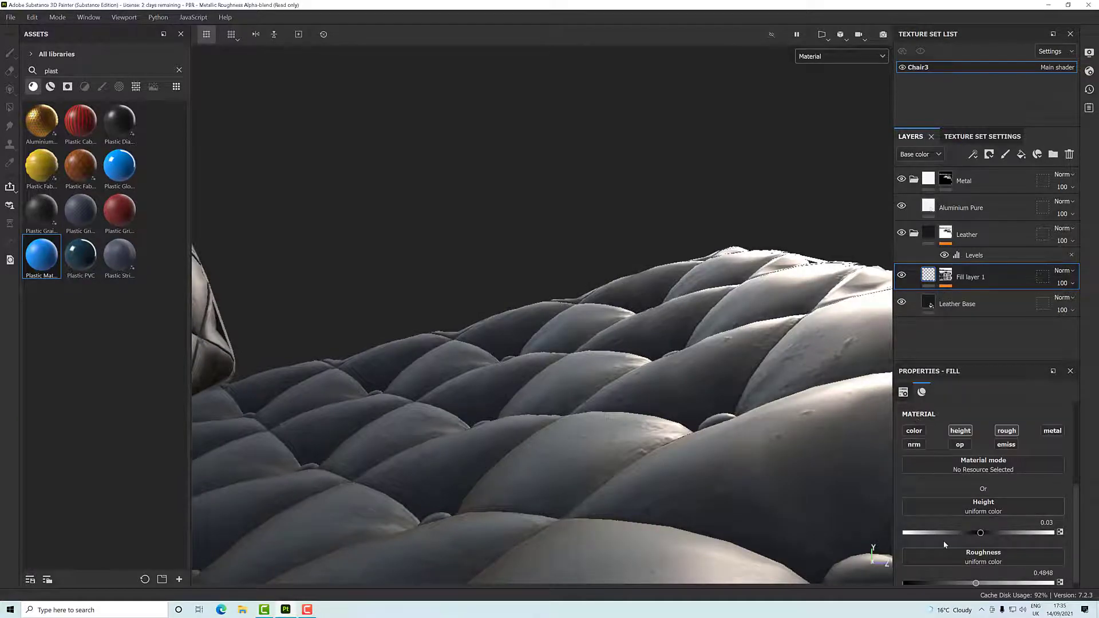
mouse_move(983, 534)
left_mouse_down()
mouse_move(1056, 529)
mouse_move(984, 535)
left_mouse_up()
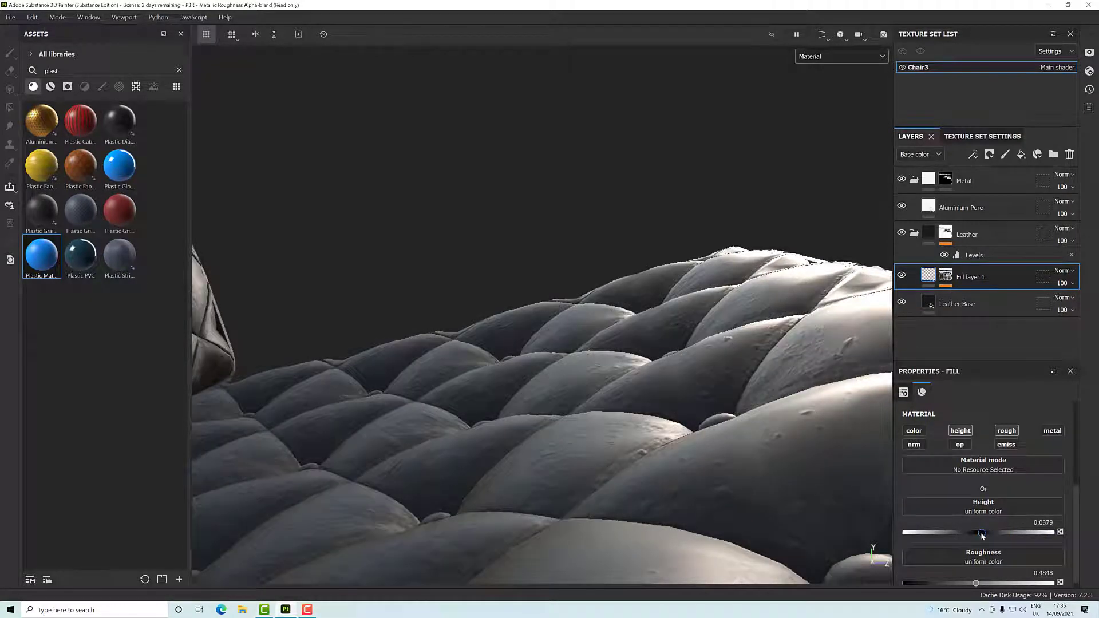
left_click_drag(984, 535, 975, 533)
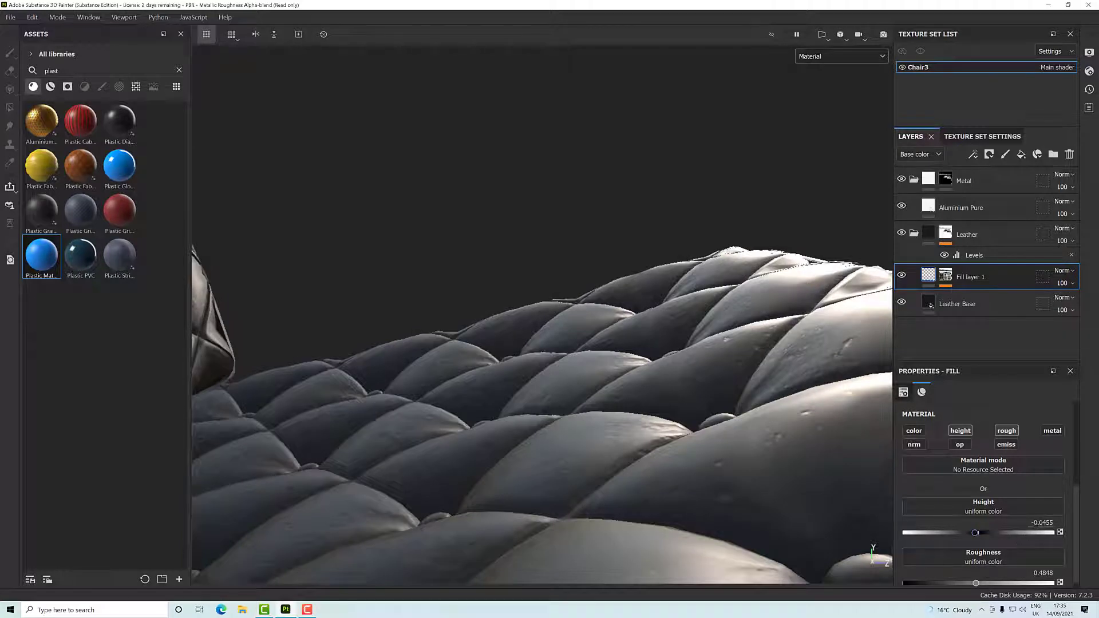
left_click(1044, 522)
key("BackSpace")
key("Return")
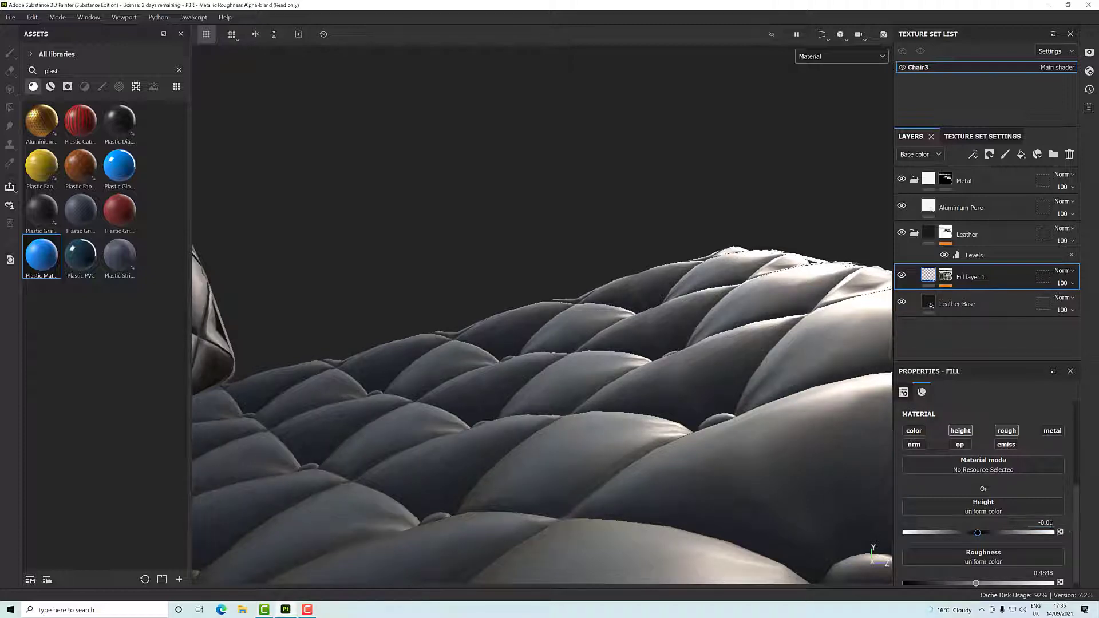
left_click(1048, 523)
left_click(1048, 523)
type("3")
key("Return")
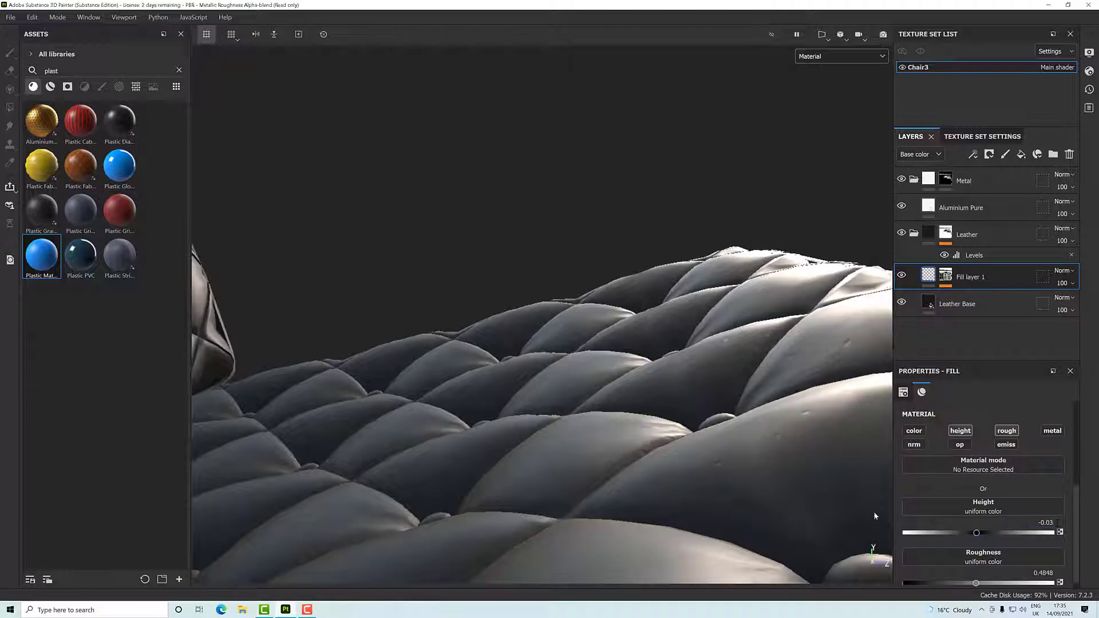
- Set Fill layer 1's roughness to about 0.79
mouse_move(811, 499)
left_mouse_down("alt")
mouse_move(905, 466)
mouse_move(805, 480)
left_mouse_up("alt")
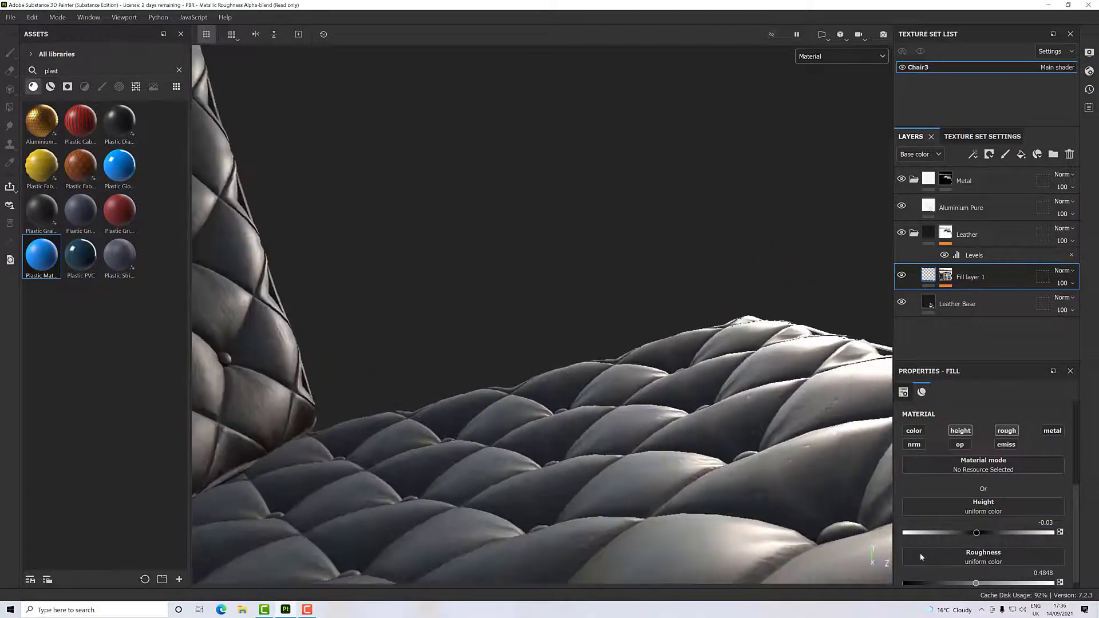
left_click_drag(711, 514, 795, 510, "alt")
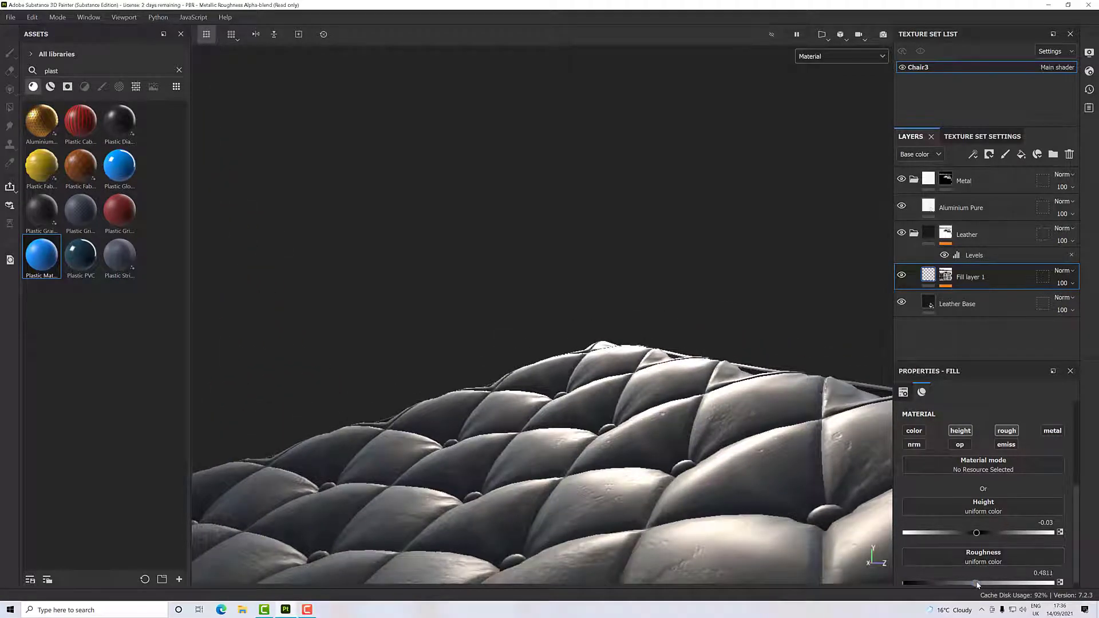
left_click_drag(977, 583, 1023, 585)
- Set the Leather Base layer's roughness to about 0.26
left_click_drag(749, 528, 564, 482, "alt")
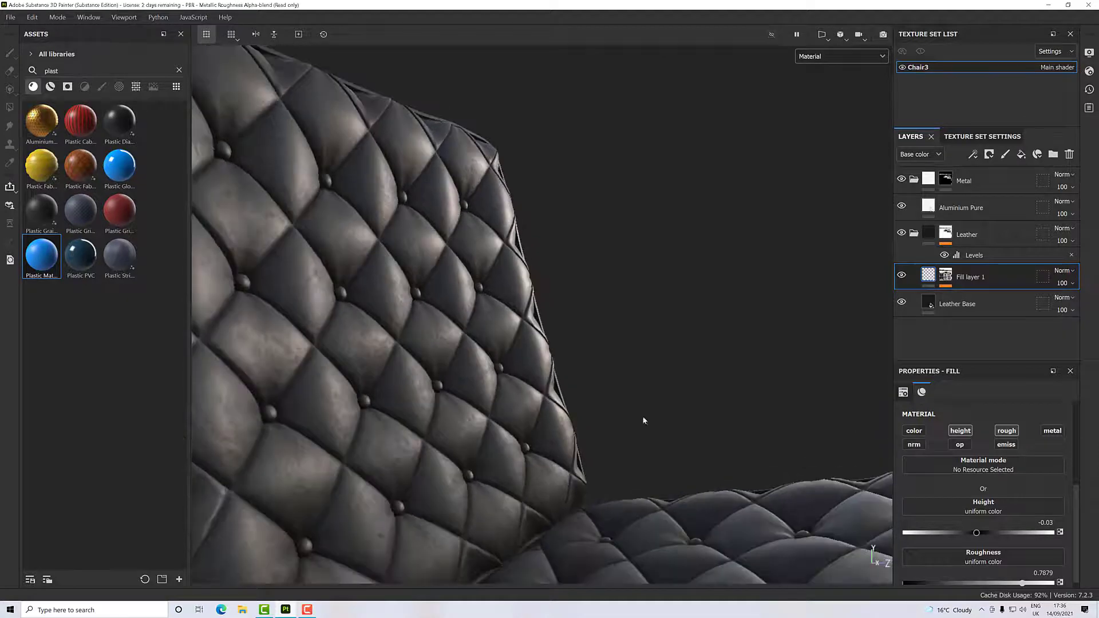
left_click(953, 308)
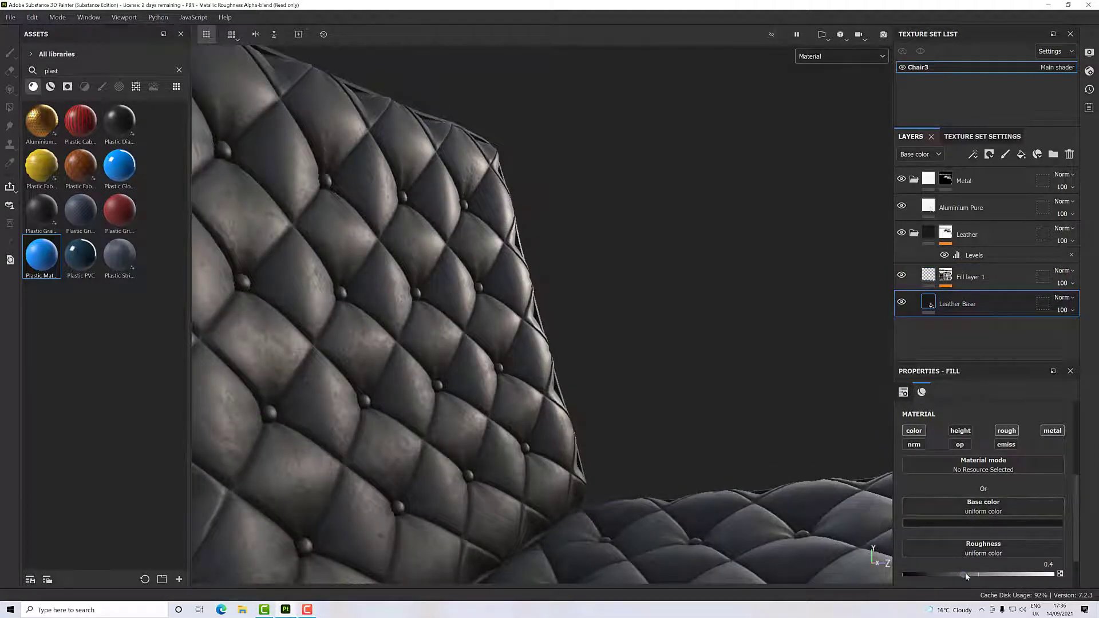
left_click_drag(967, 575, 943, 578)
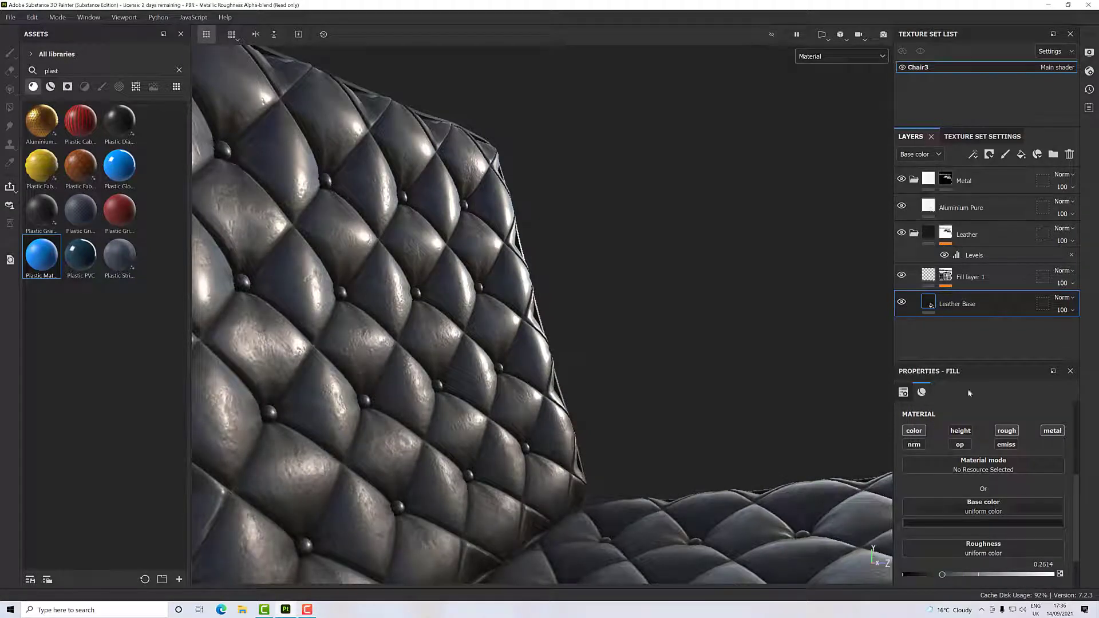
- Examine the leather's sheen and dirt effect on the seat and backrest from near, far and different angles
mouse_move(586, 413)
left_mouse_down("alt")
mouse_move(565, 415)
mouse_move(606, 402)
mouse_move(579, 441)
mouse_move(596, 474)
mouse_move(509, 454)
mouse_move(509, 443)
mouse_move(500, 459)
mouse_move(591, 417)
mouse_move(628, 380)
mouse_move(889, 406)
mouse_move(572, 422)
mouse_move(579, 491)
mouse_move(591, 429)
mouse_move(606, 417)
left_mouse_up("alt")
scroll(558, 463, "down", 2)
scroll(558, 459, "up", 3)
scroll(558, 459, "down", 7)
scroll(509, 443, "up", 5)
scroll(619, 428, "down", 5)
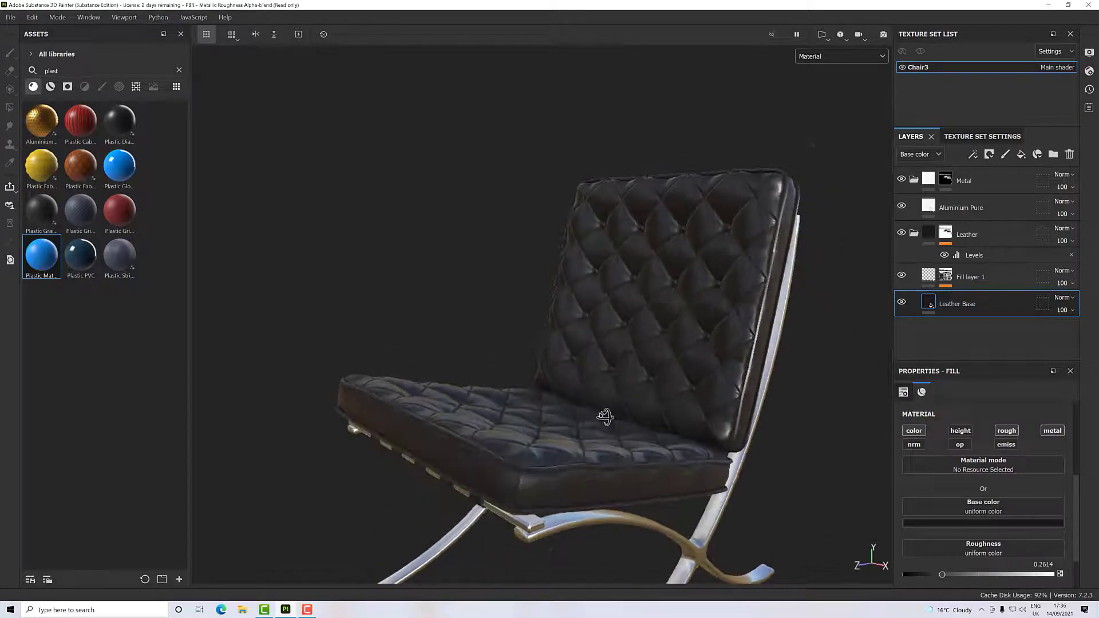
scroll(606, 417, "up", 8)
left_click_drag(615, 489, 842, 423, "alt")
middle_click_drag(789, 424, 667, 426, "alt")
left_click_drag(727, 415, 609, 439, "alt")
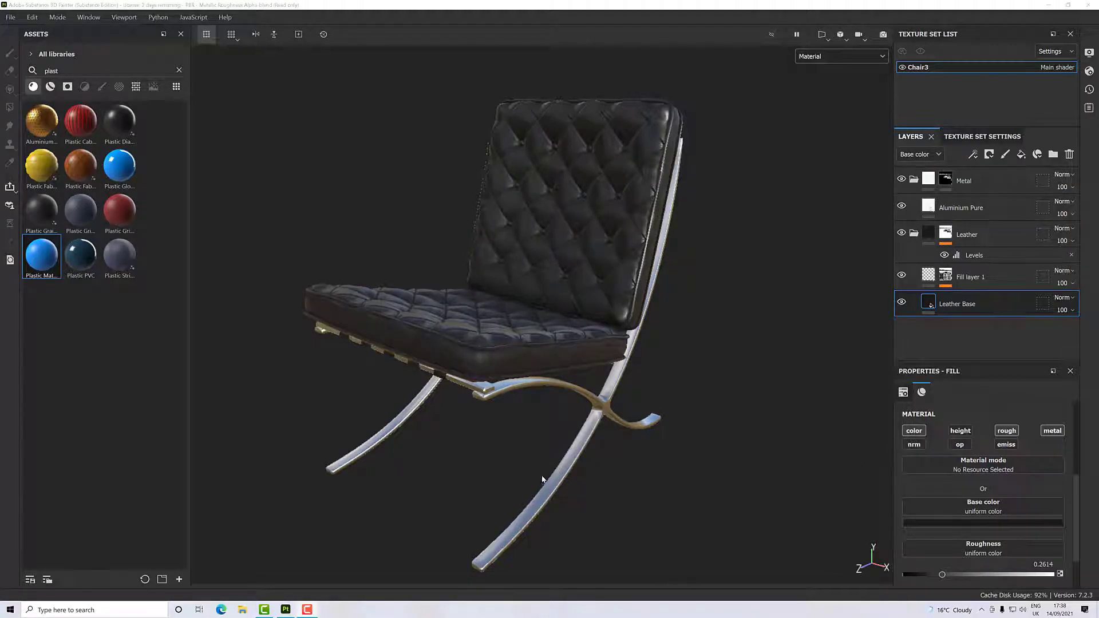
left_click_drag(534, 415, 530, 436, "alt")
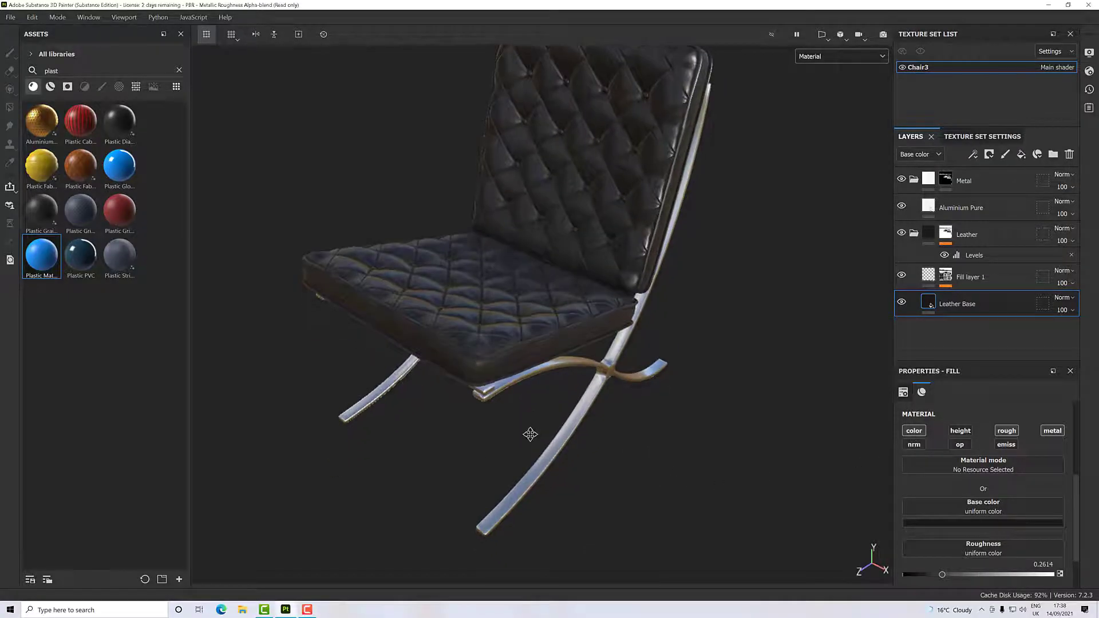
middle_click_drag(529, 437, 517, 455, "alt")
scroll(518, 440, "up", 3)
left_click_drag(507, 430, 683, 430, "alt")
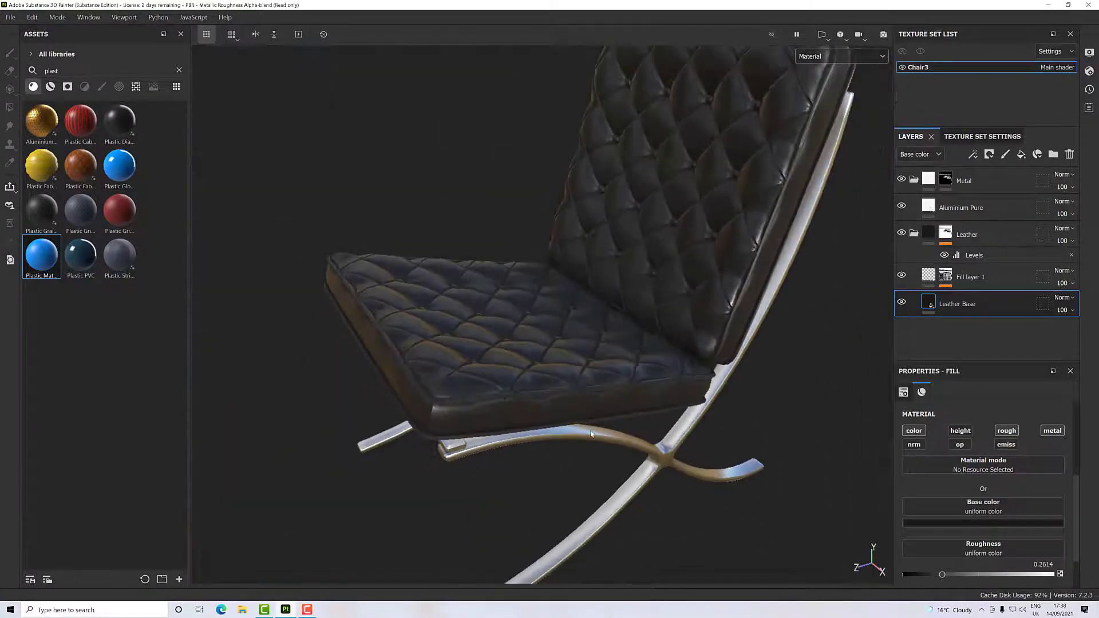
- Add a fill layer above Fill layer 1 in the Leather folder and give it a black mask
left_click(1007, 283)
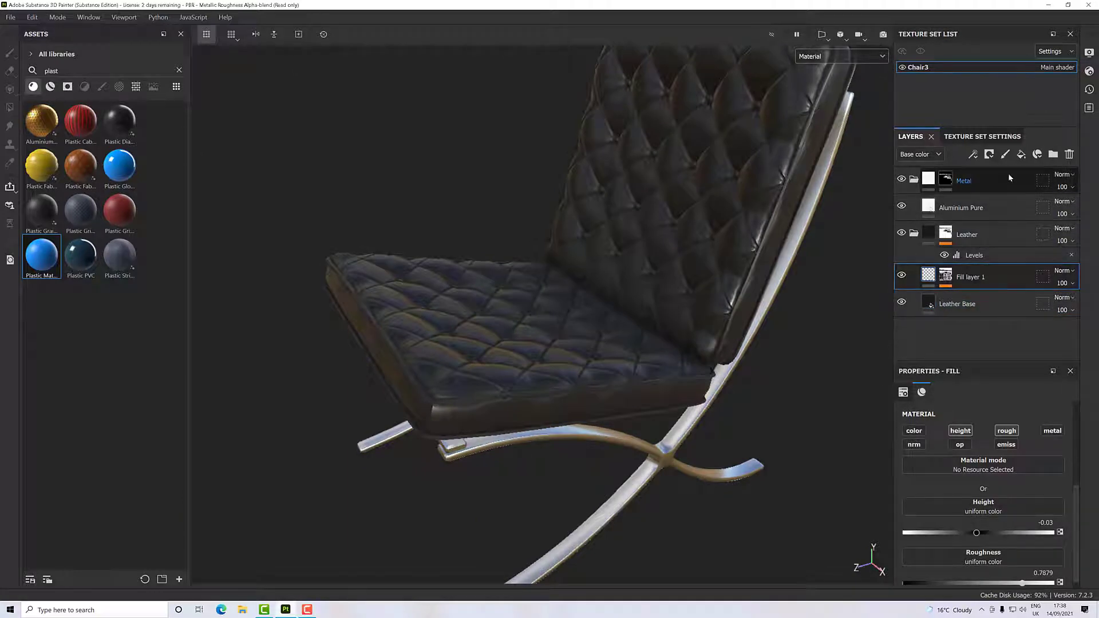
left_click(1022, 155)
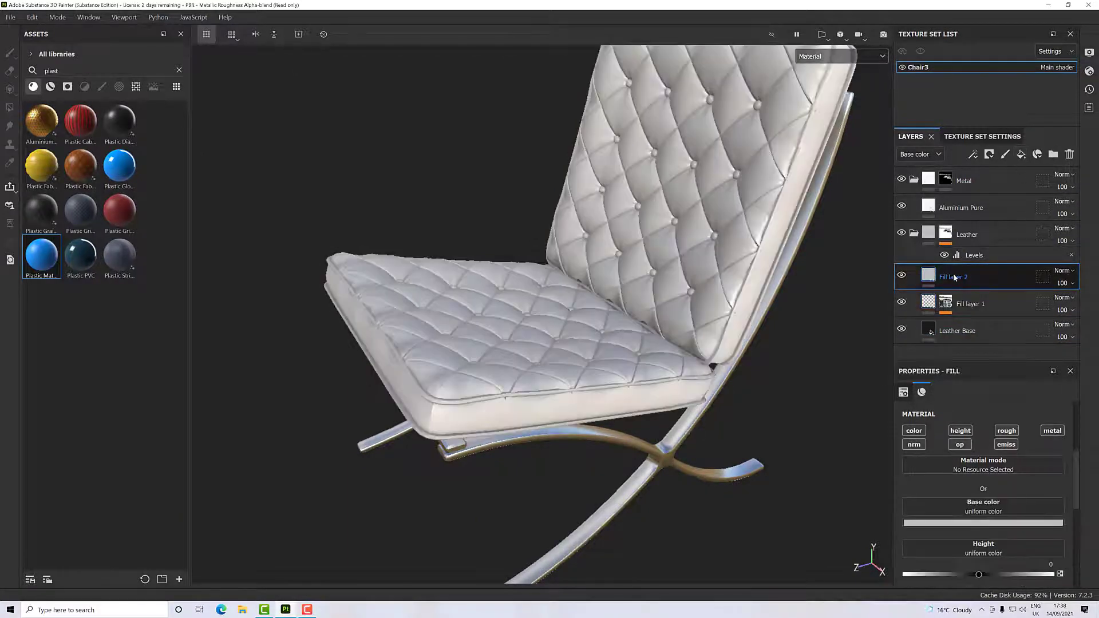
right_click(973, 276)
left_click(982, 21)
- Disable the color, normal, opacity and emissive channels of Fill layer 2's material
left_click(932, 282)
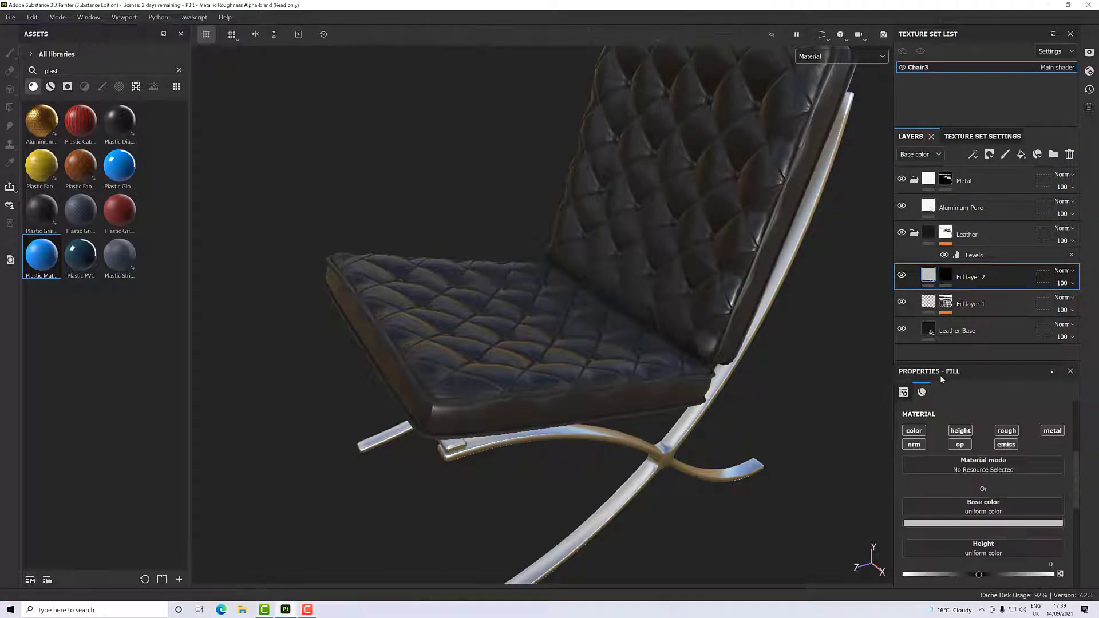
left_click(914, 431)
left_click(960, 445)
left_click(1007, 444)
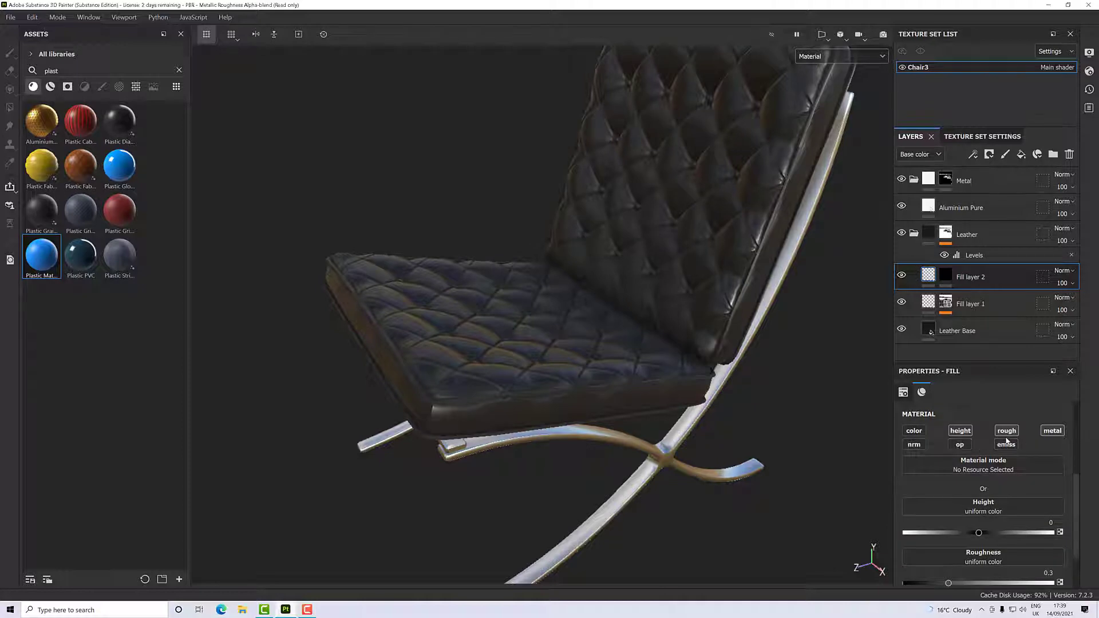
- Disable the roughness and metallic channels of Fill layer 2's material so only height stays active
left_click(1006, 431)
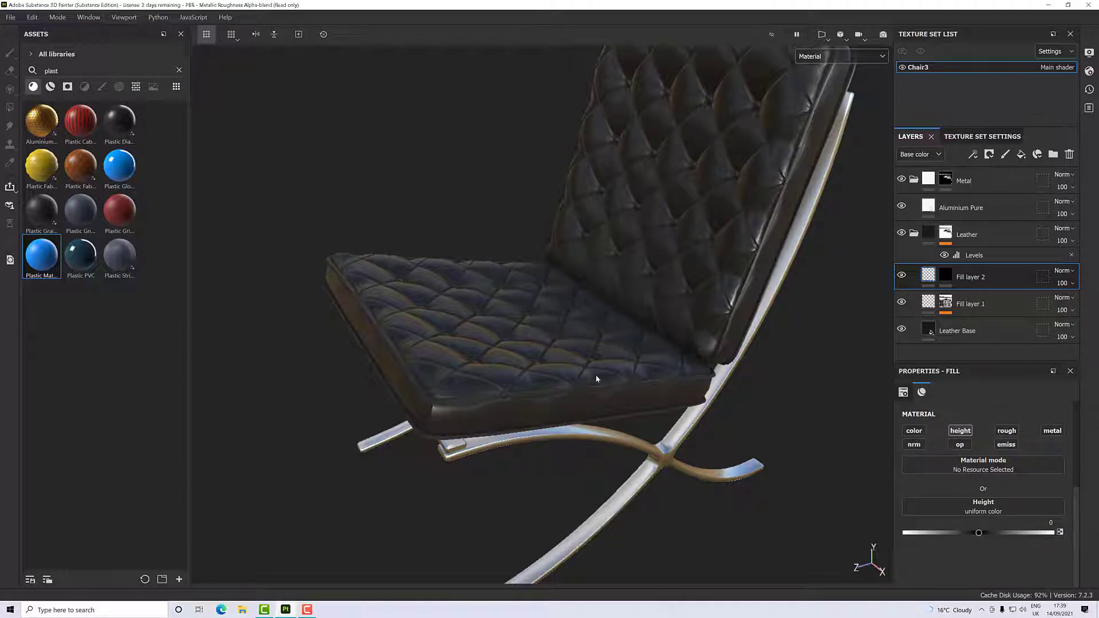
scroll(528, 355, "up", 2)
scroll(528, 355, "down", 1)
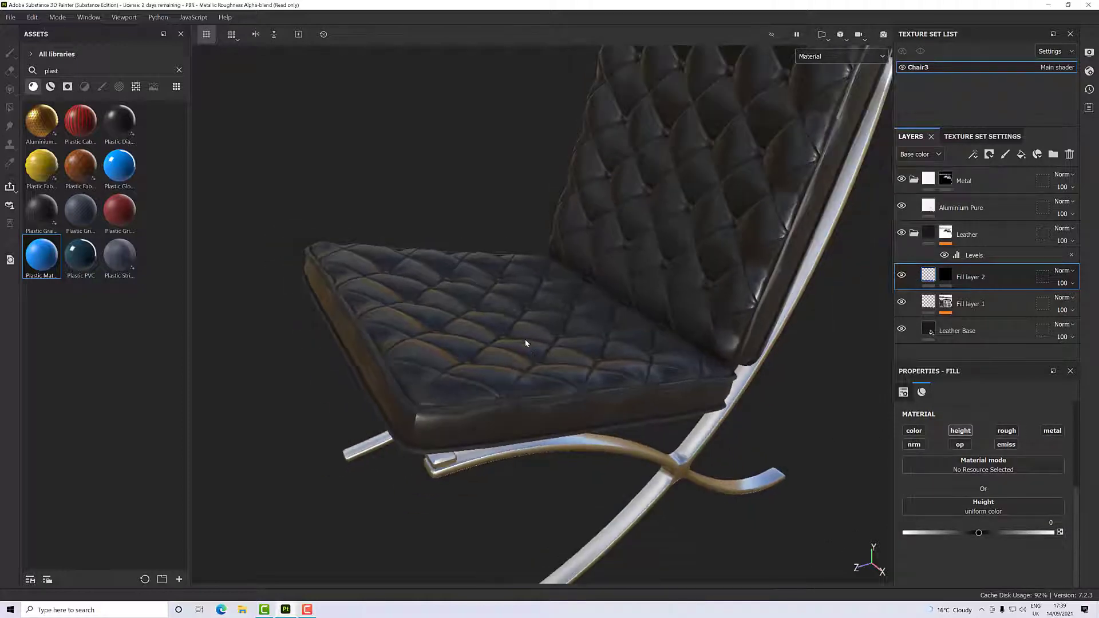
left_click_drag(524, 339, 500, 336, "alt")
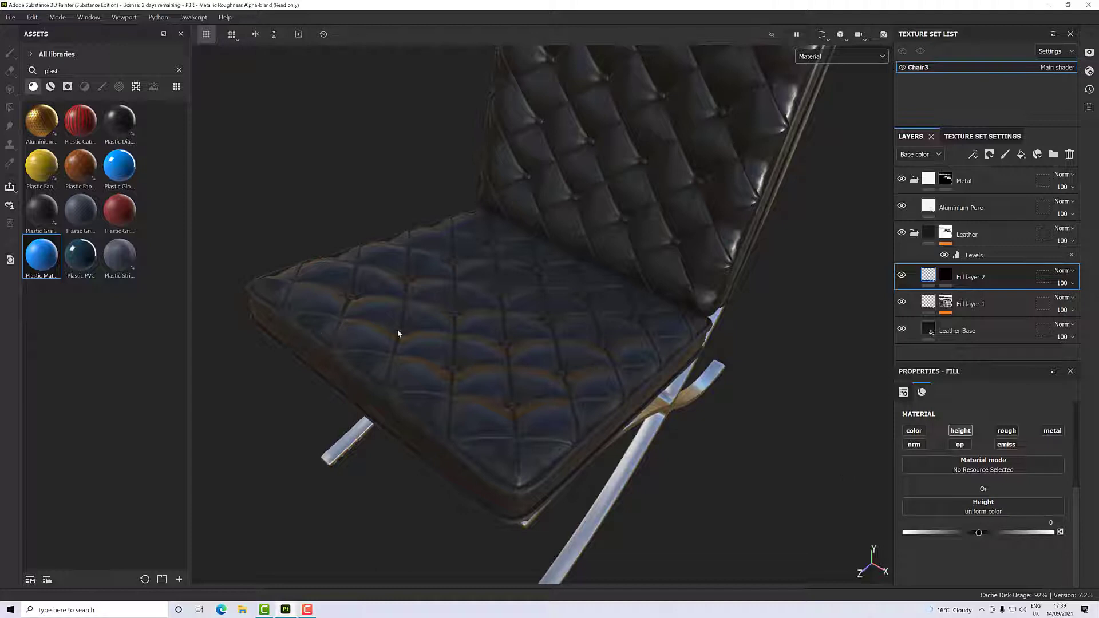
- Search the texture assets for "marble" in place of the previous search term
left_click(137, 87)
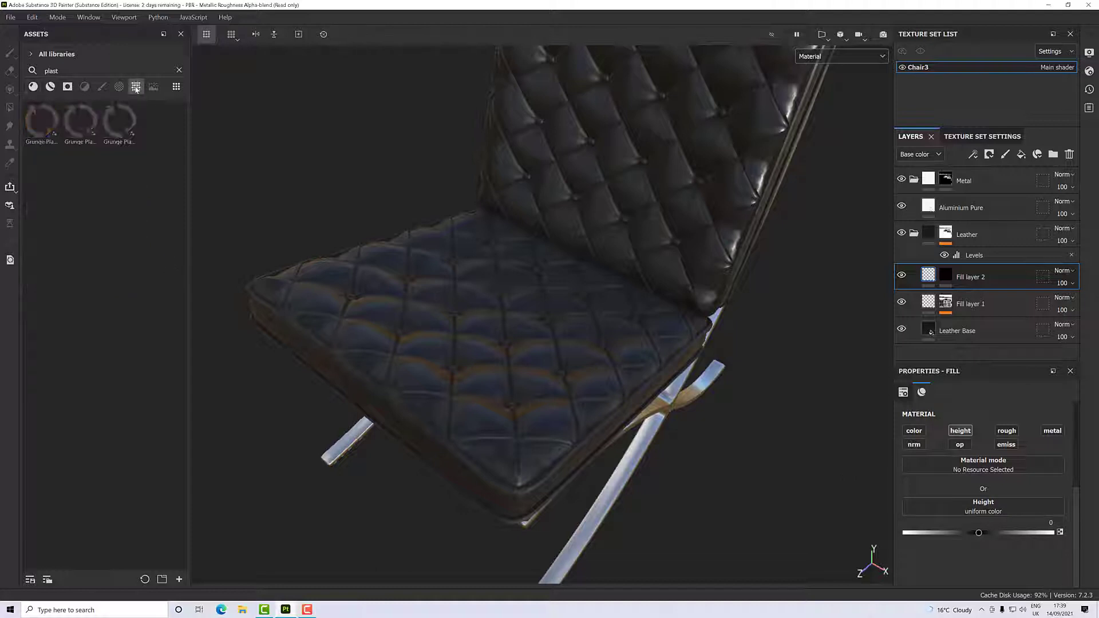
left_click(179, 70)
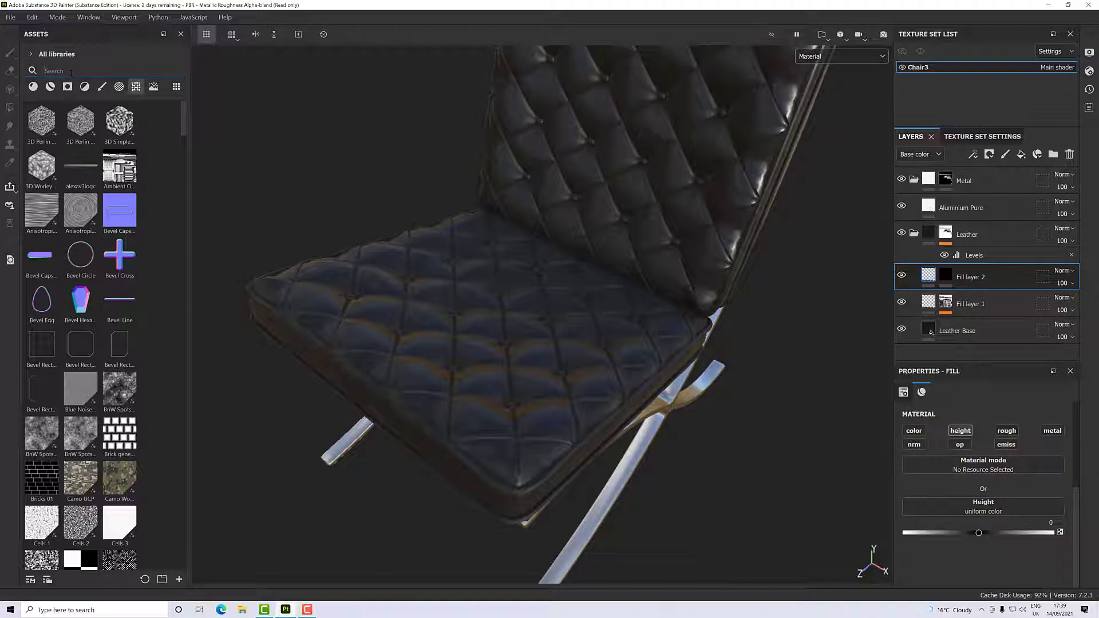
type("marble")
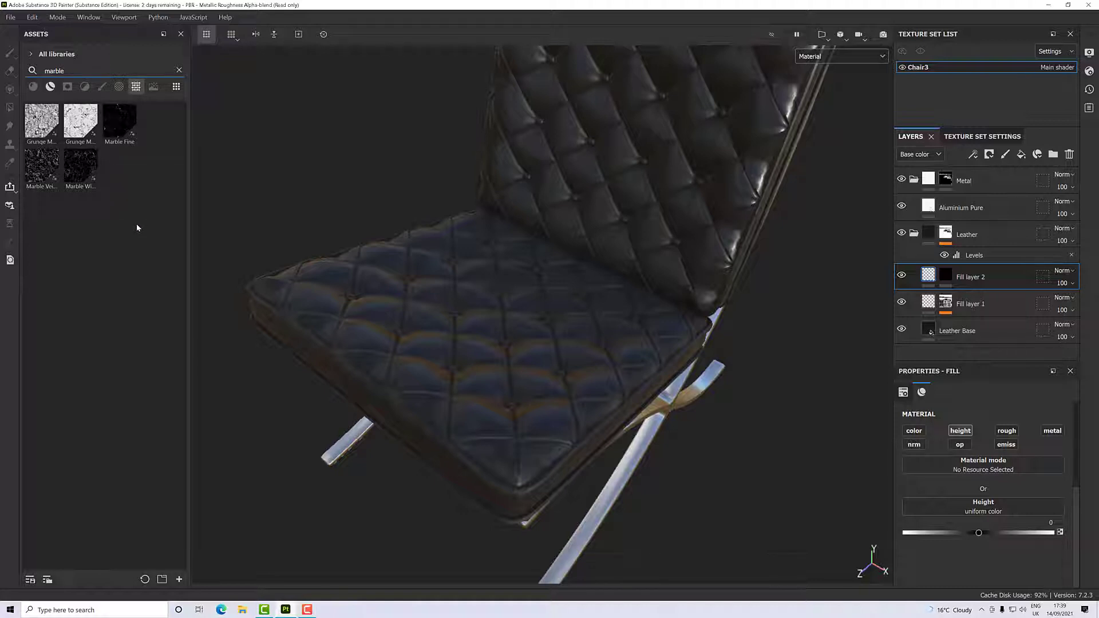
- Assign the Marble Fine texture to Fill layer 2's height channel
mouse_move(86, 179)
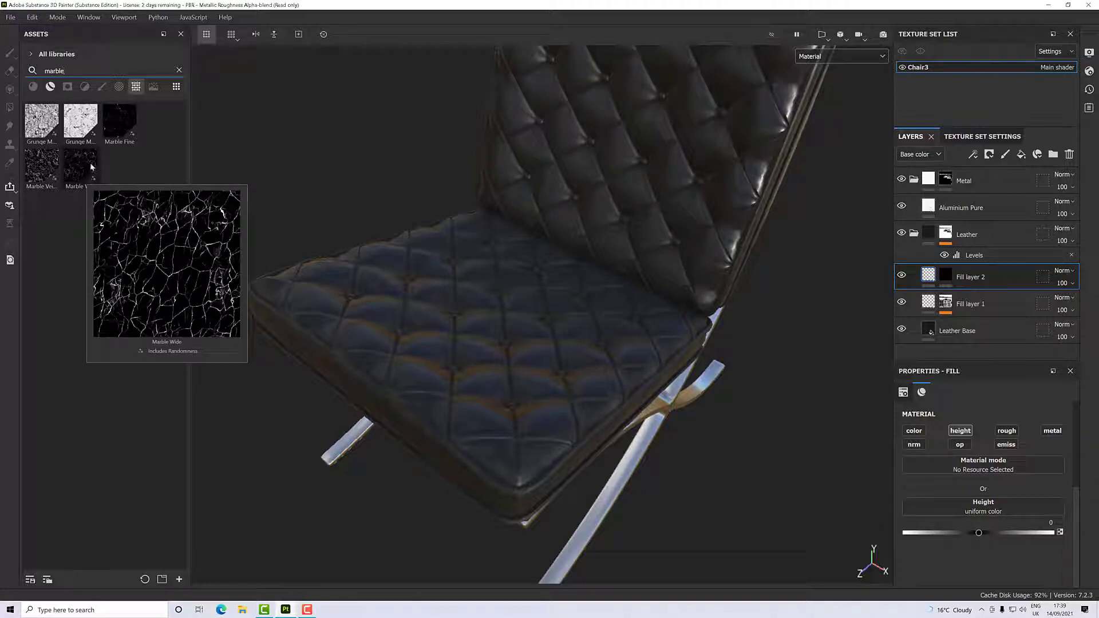
mouse_move(114, 131)
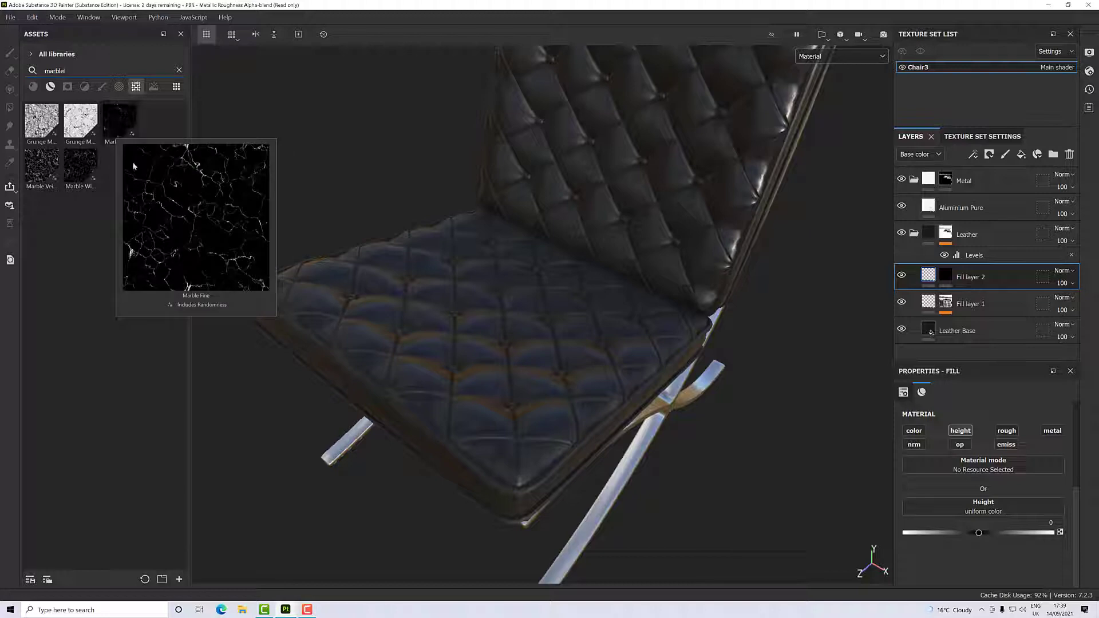
left_click_drag(116, 129, 955, 508)
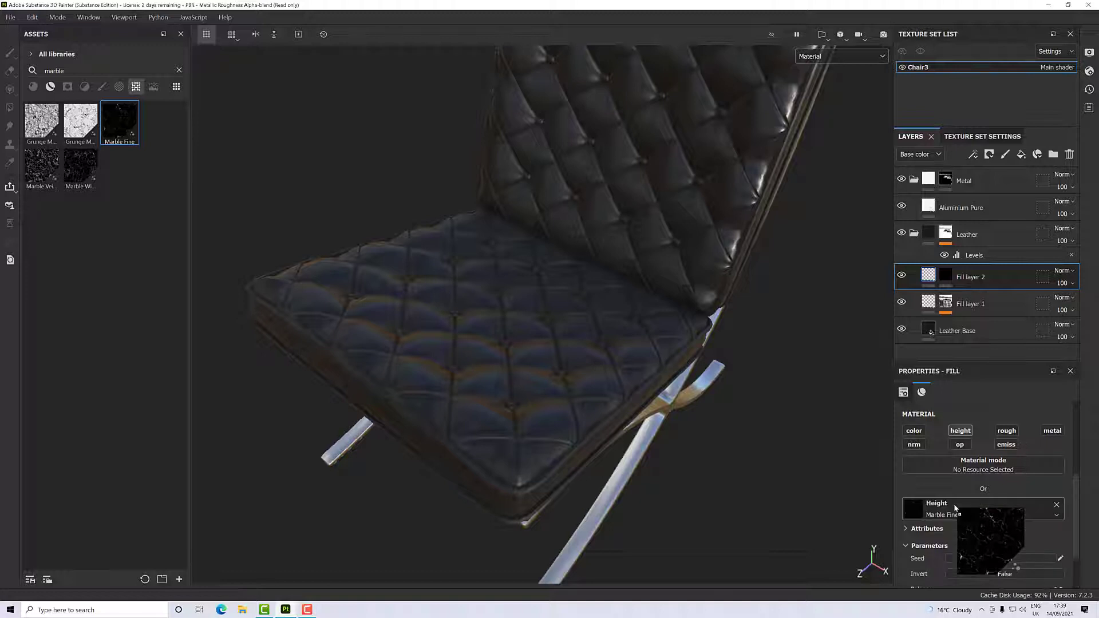
- Switch the viewport display to the Height channel alone
scroll(521, 389, "up", 3)
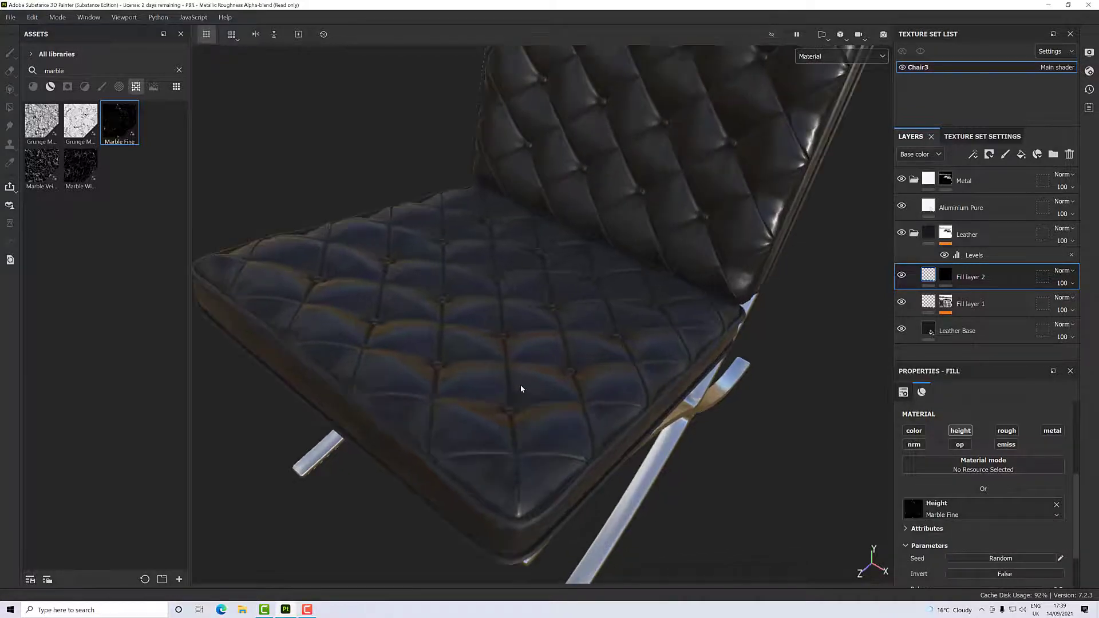
left_click(825, 56)
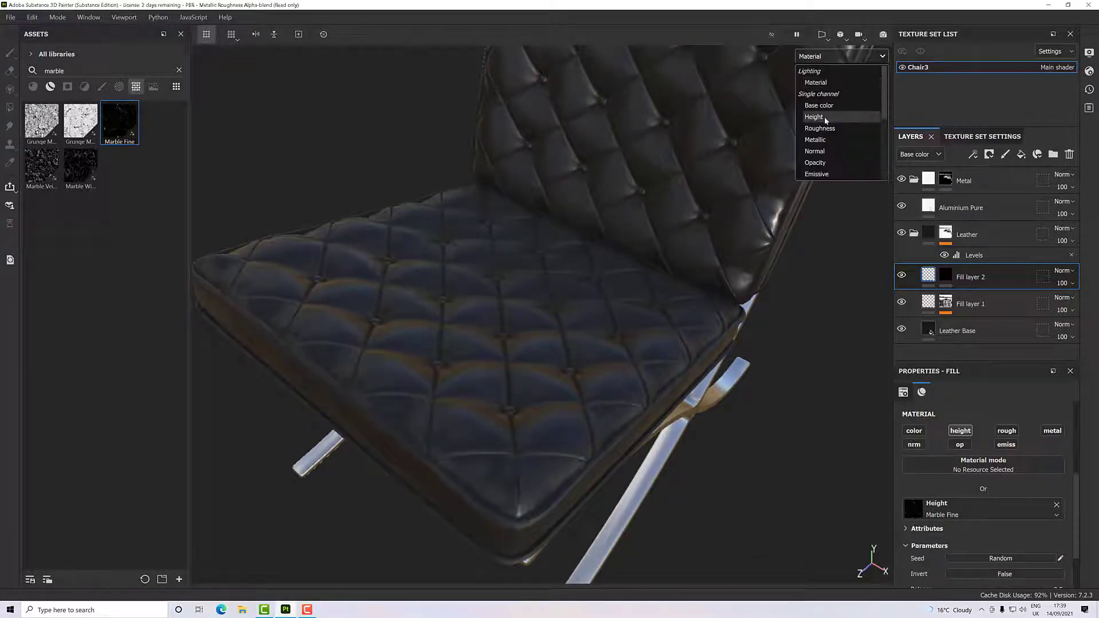
left_click(814, 117)
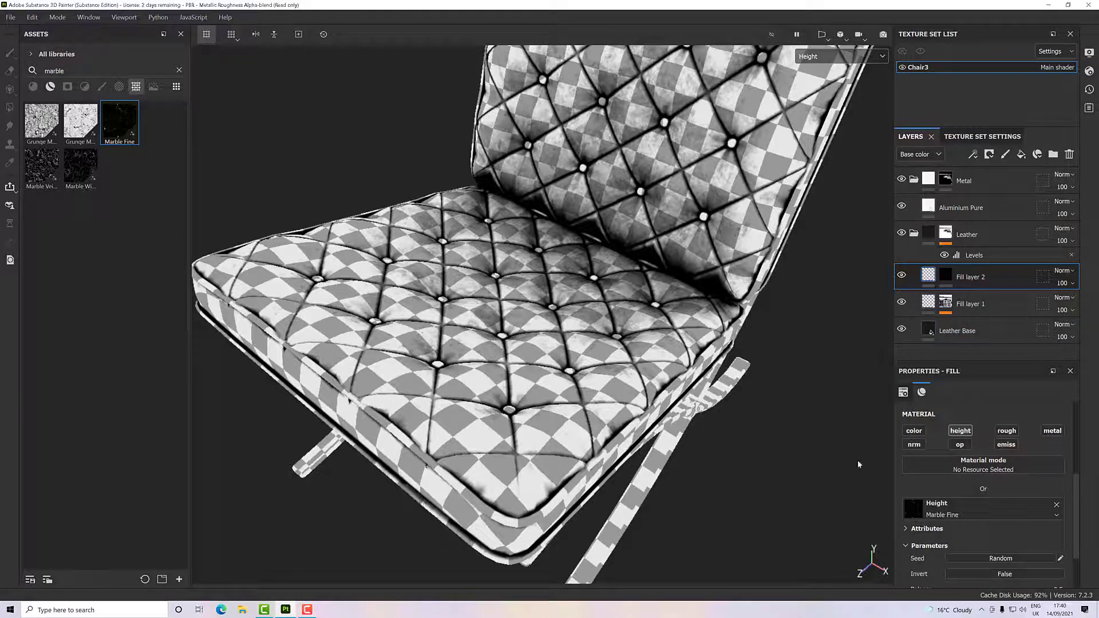
- Remove the Marble Fine texture from Fill layer 2's height channel, restoring a uniform height
scroll(947, 473, "up", 3)
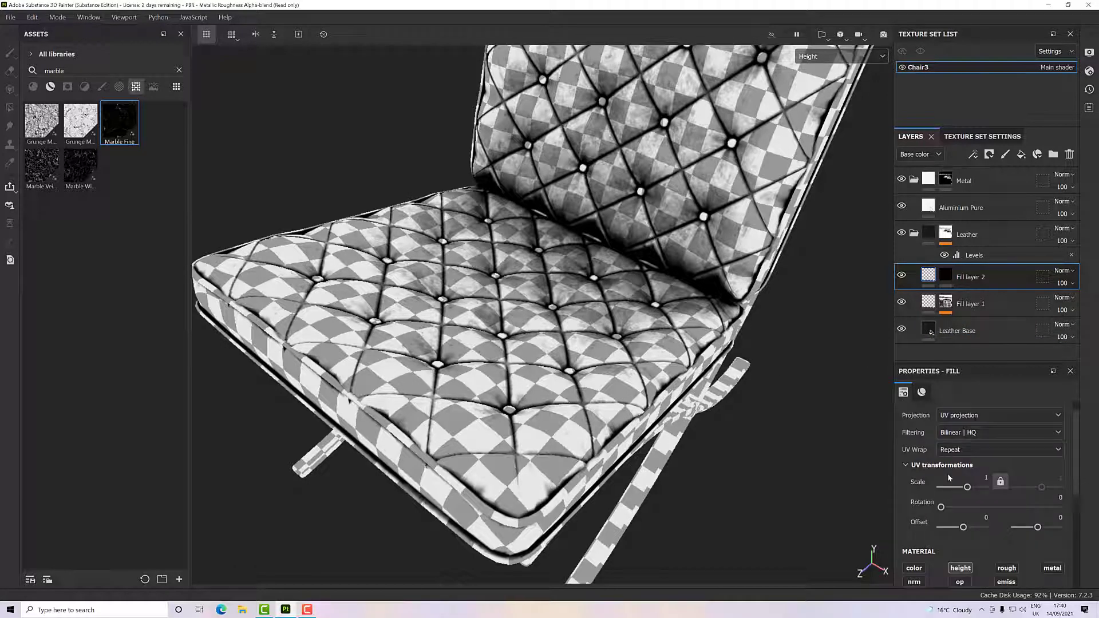
scroll(949, 478, "down", 3)
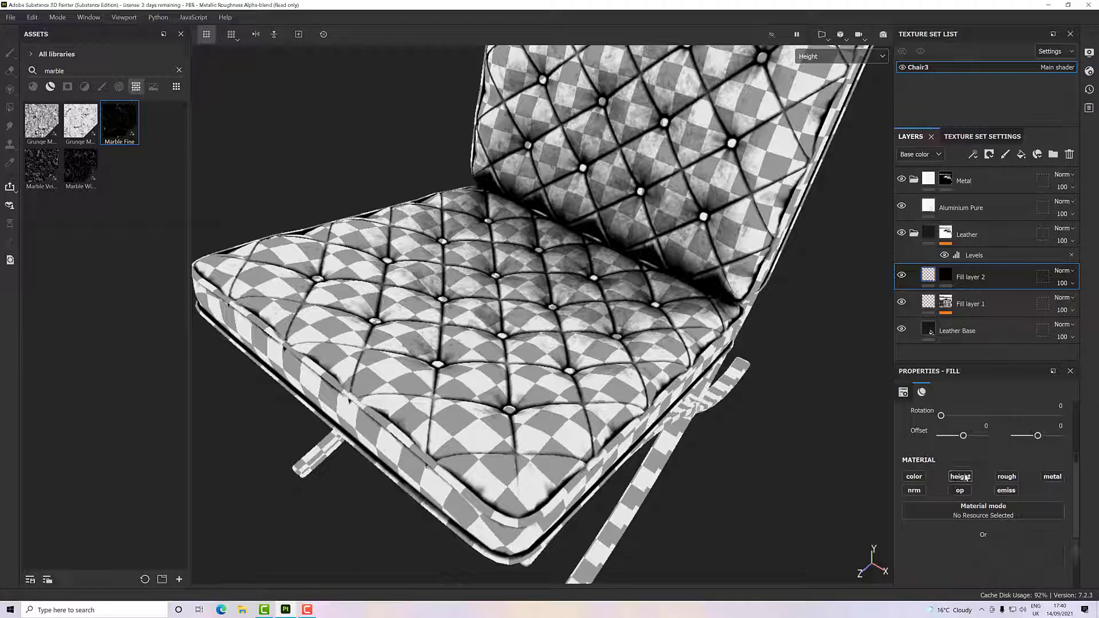
left_click(966, 477)
scroll(967, 495, "down", 3)
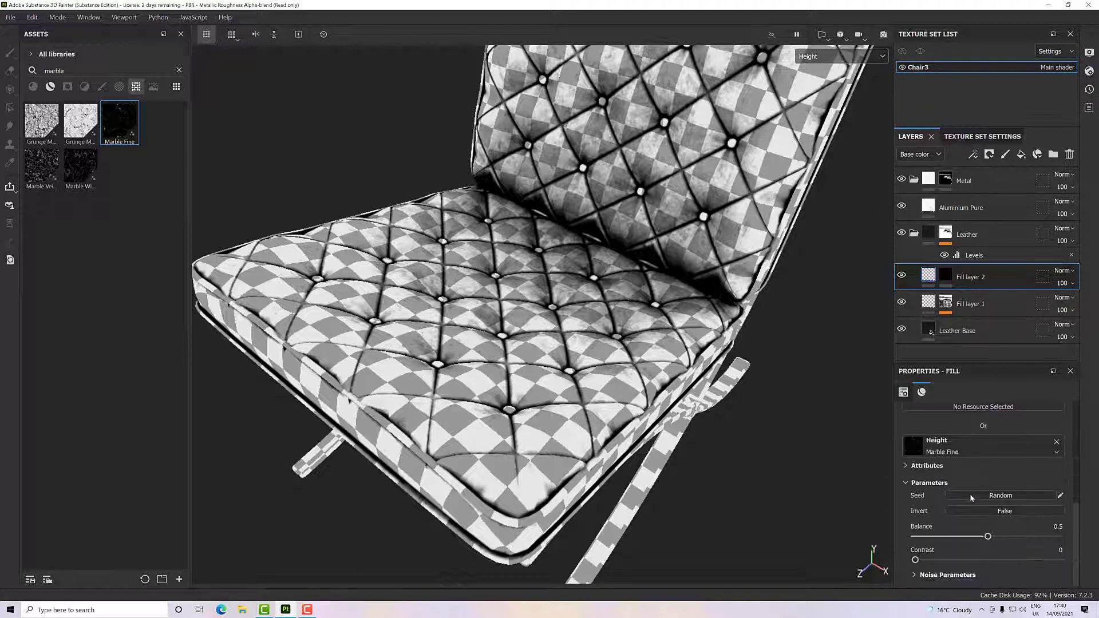
scroll(960, 472, "up", 1)
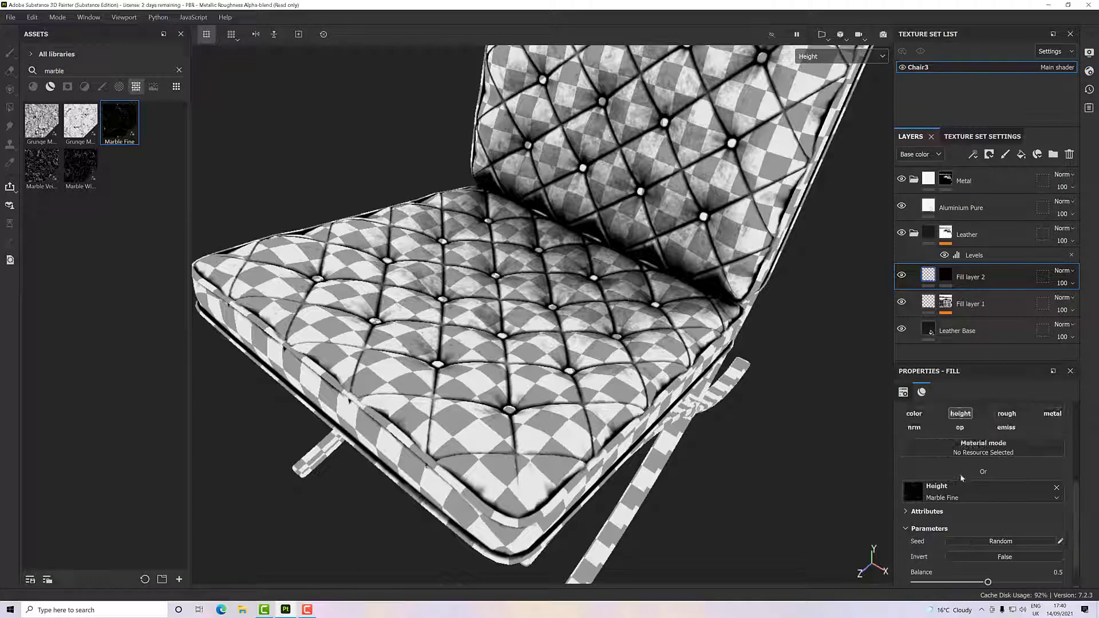
left_click(1056, 488)
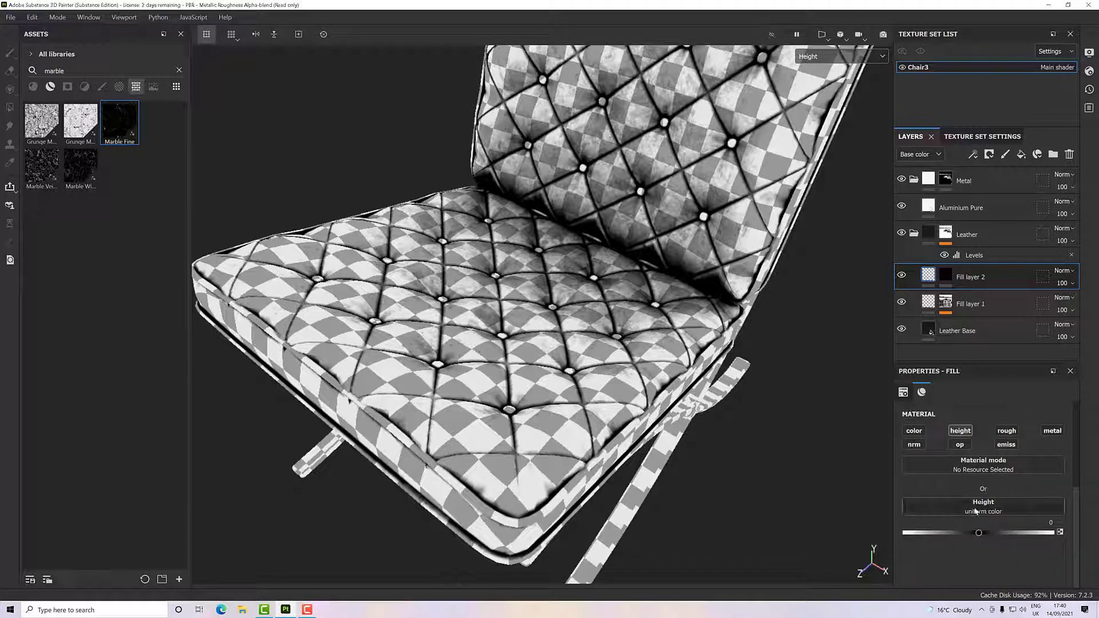
left_click(976, 509)
- Add a fill effect to Fill layer 2's mask and use the Marble Fine texture as its grayscale
left_click(949, 277)
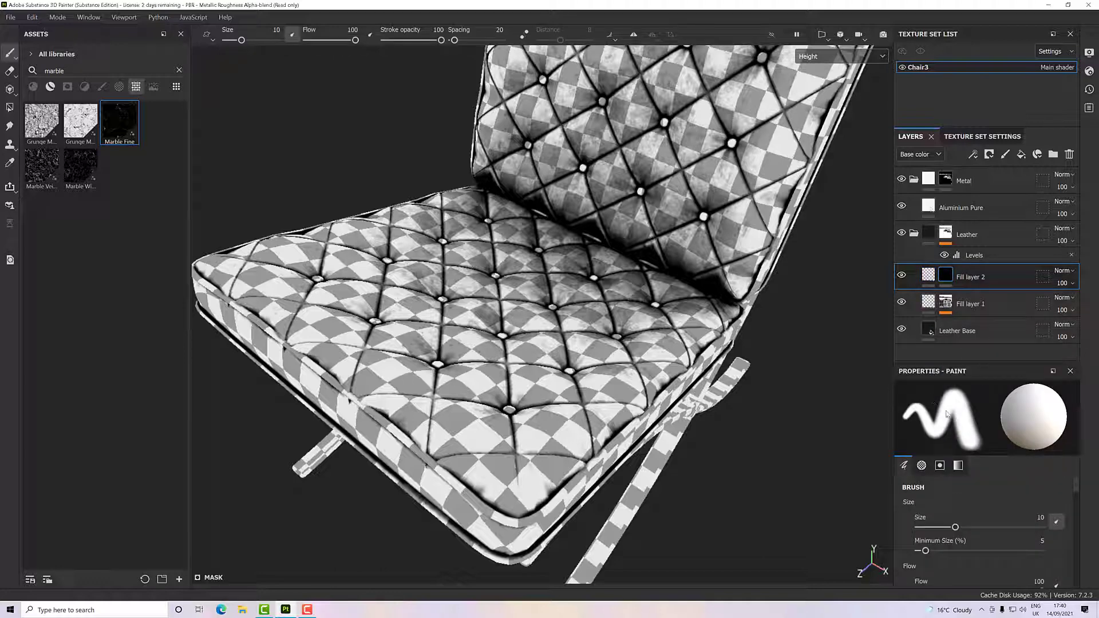
right_click(949, 277)
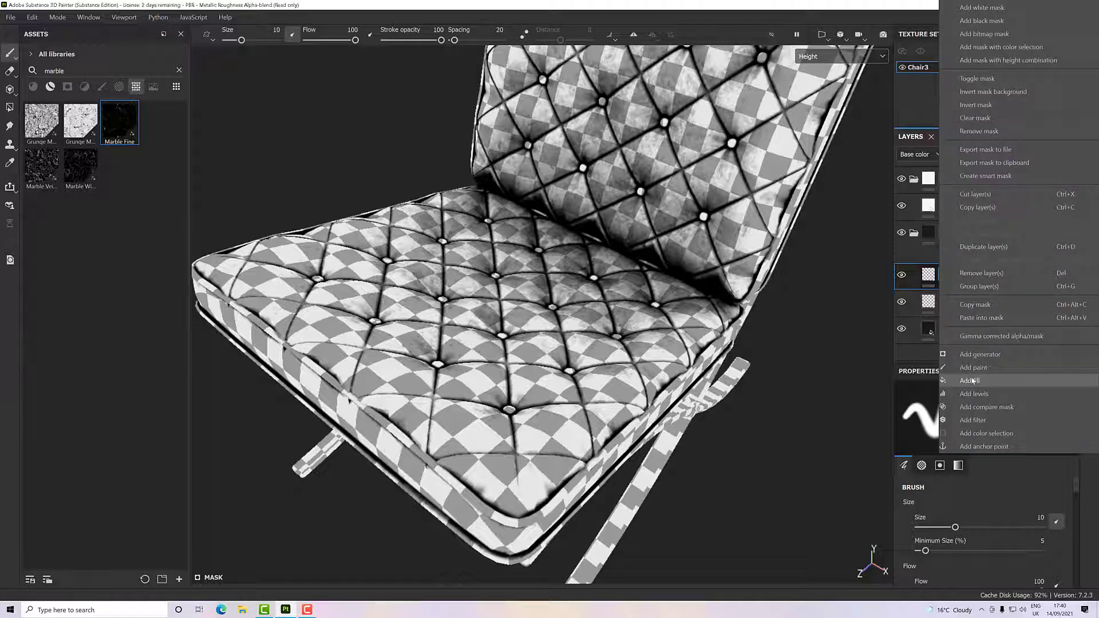
left_click(971, 380)
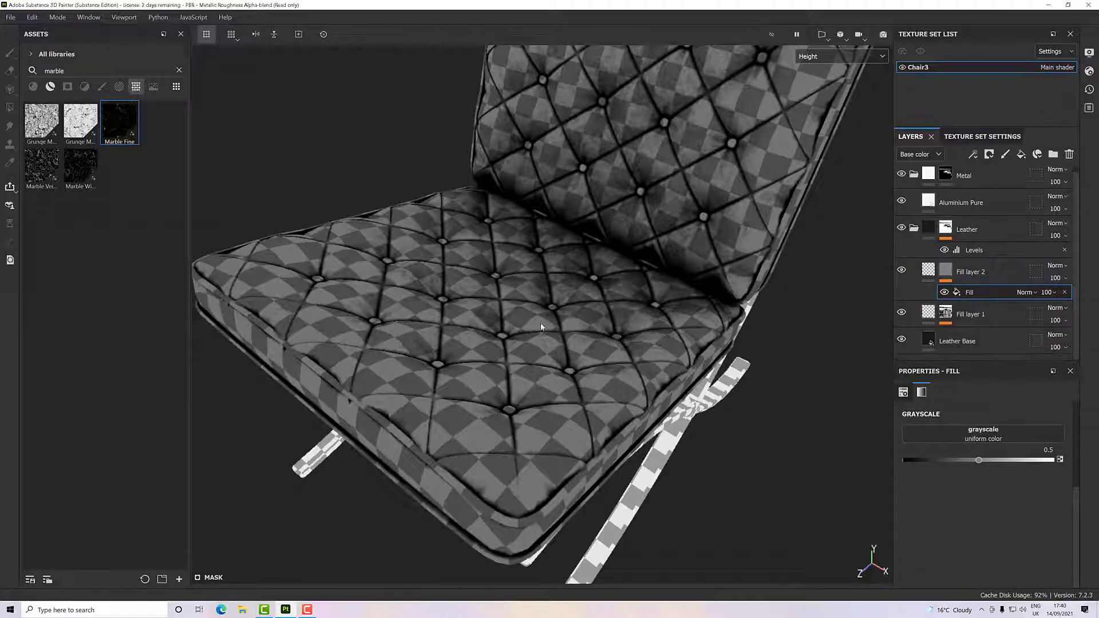
left_click_drag(135, 131, 927, 436)
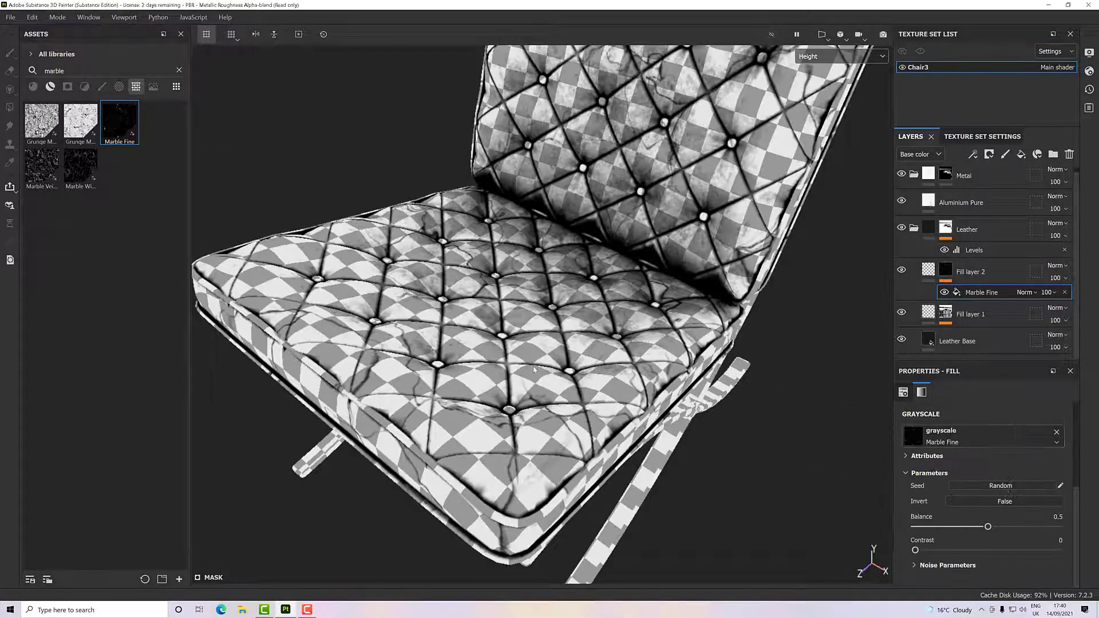
- Set the UV scale of the Marble Fine mask fill to 2
scroll(426, 369, "up", 8)
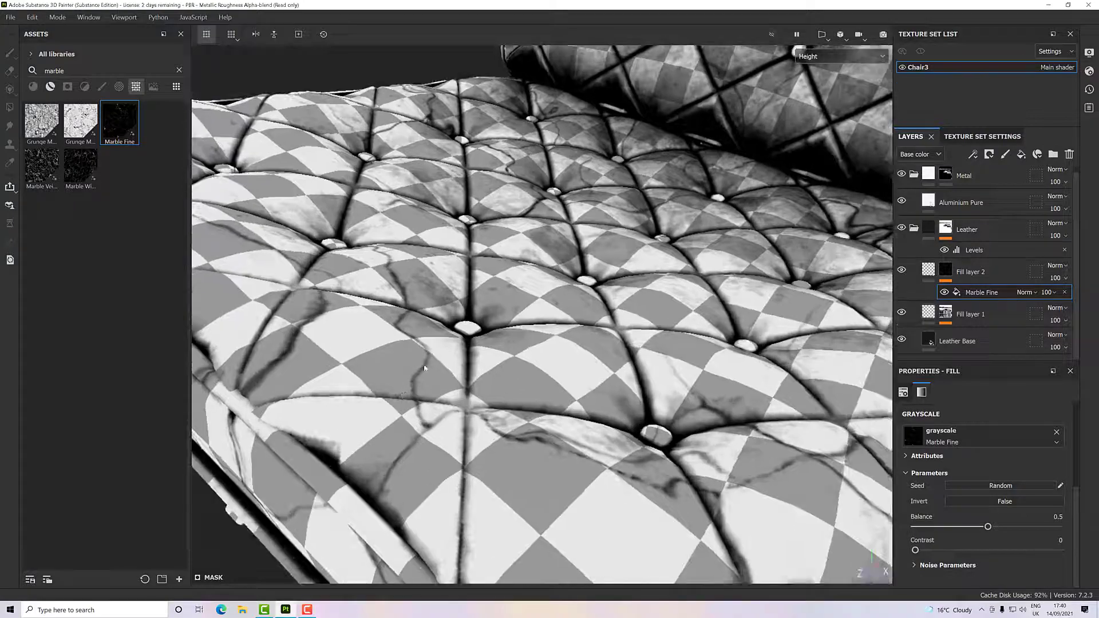
scroll(452, 379, "down", 5)
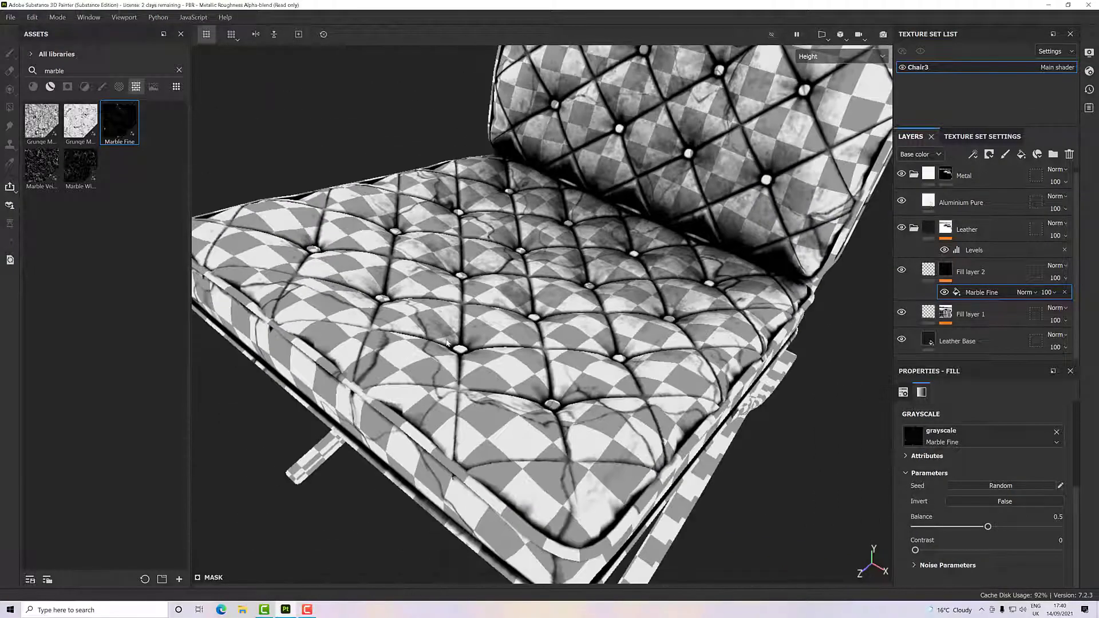
left_click_drag(447, 343, 493, 340, "alt")
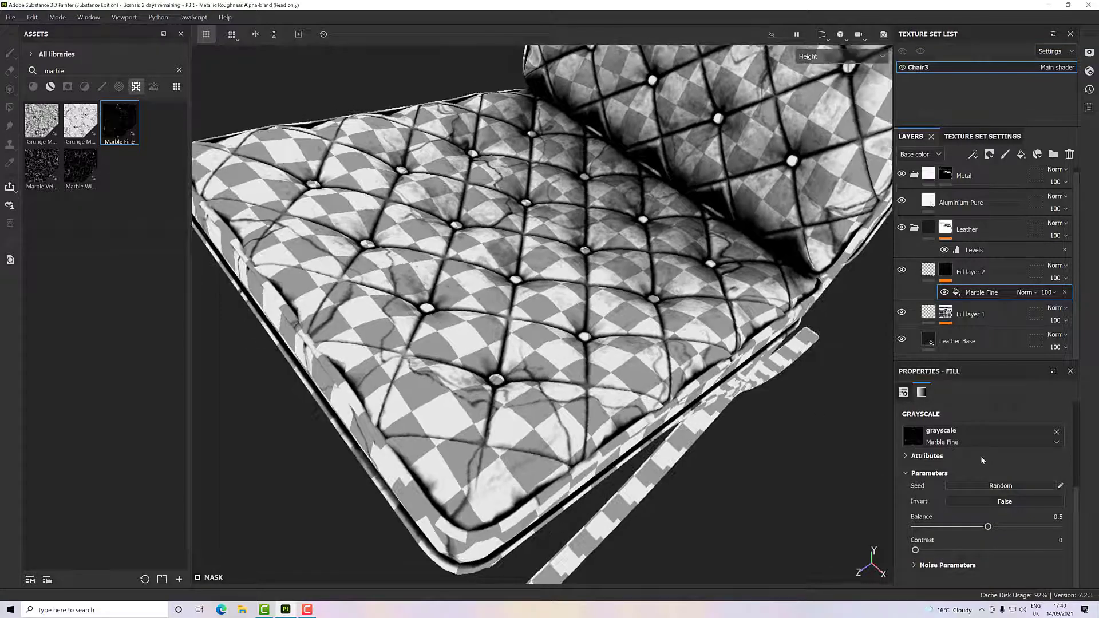
scroll(960, 444, "up", 3)
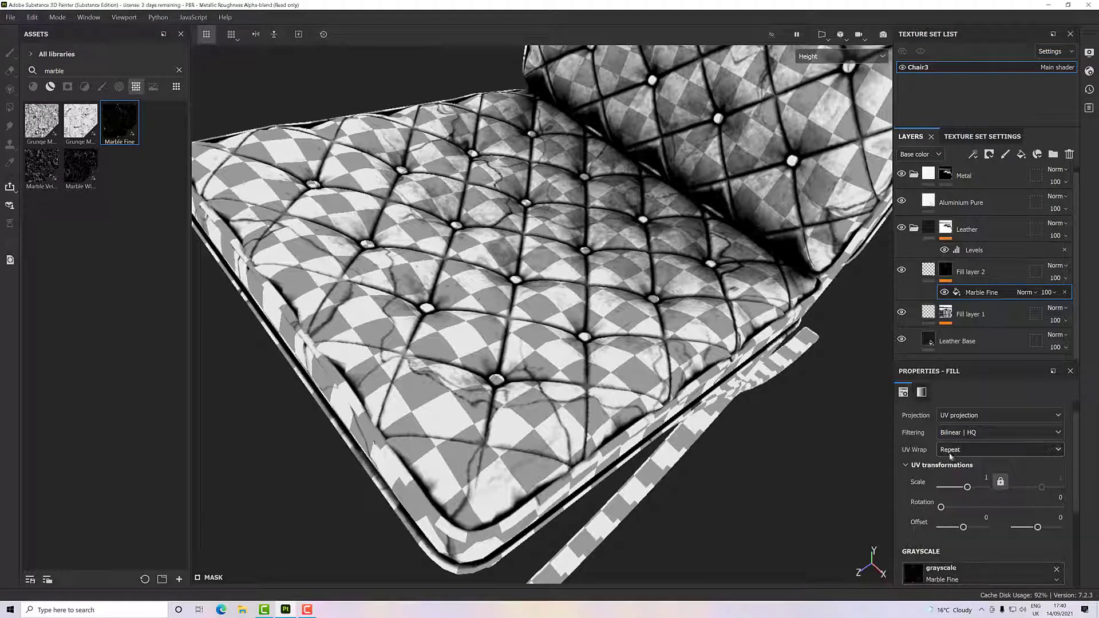
left_click(985, 477)
type("2")
key("Return")
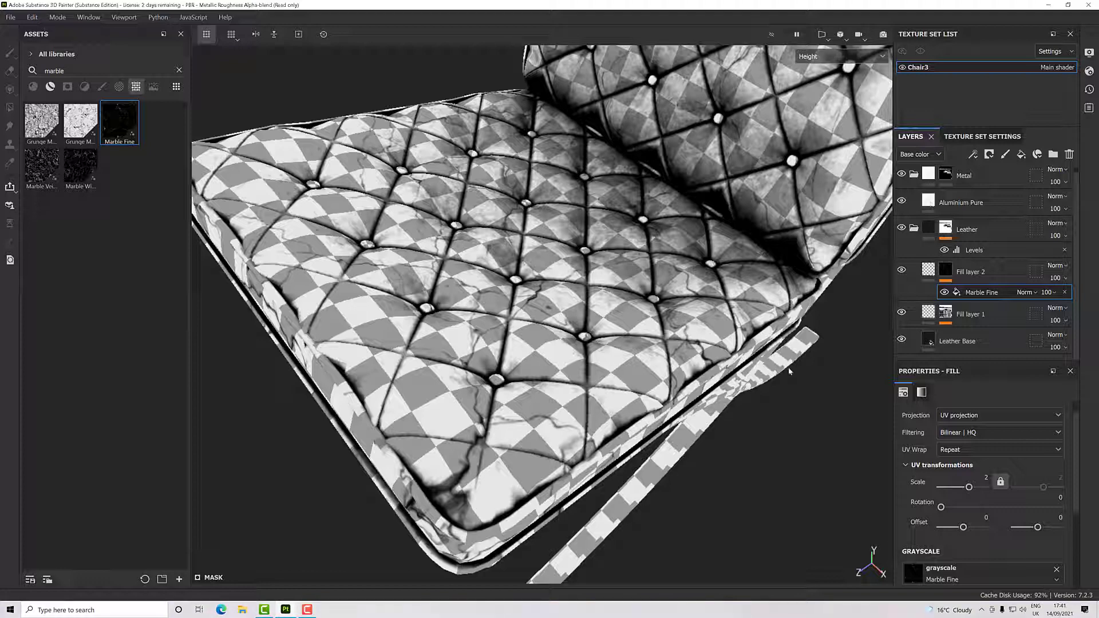
- Set the Marble Fine mask fill's balance to about 0.83 and its contrast to about 0.25
scroll(872, 474, "down", 3)
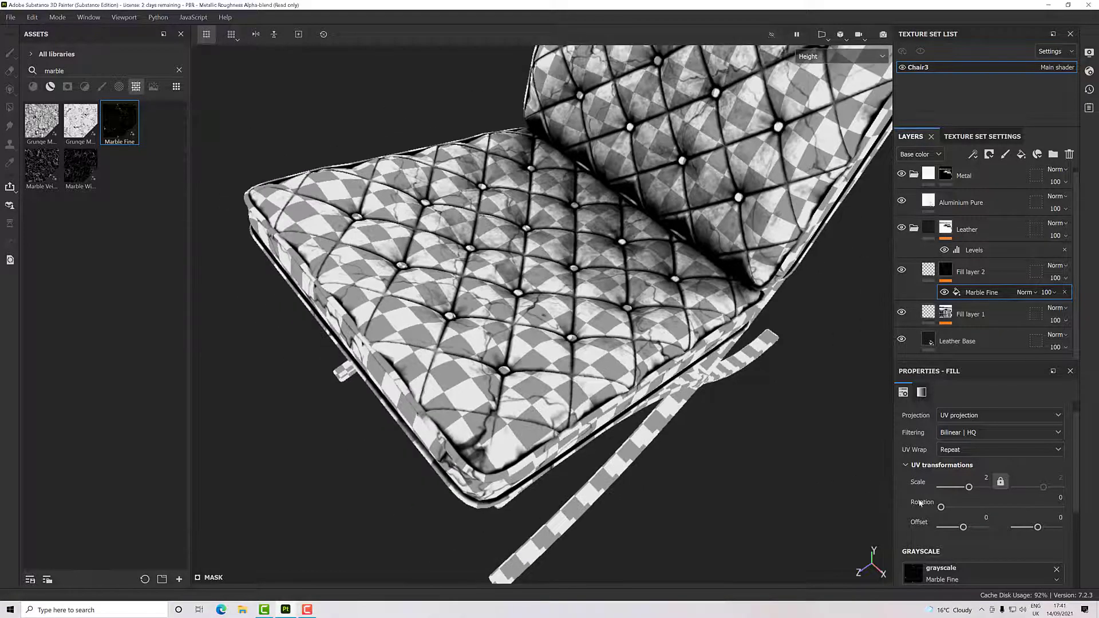
scroll(920, 502, "down", 3)
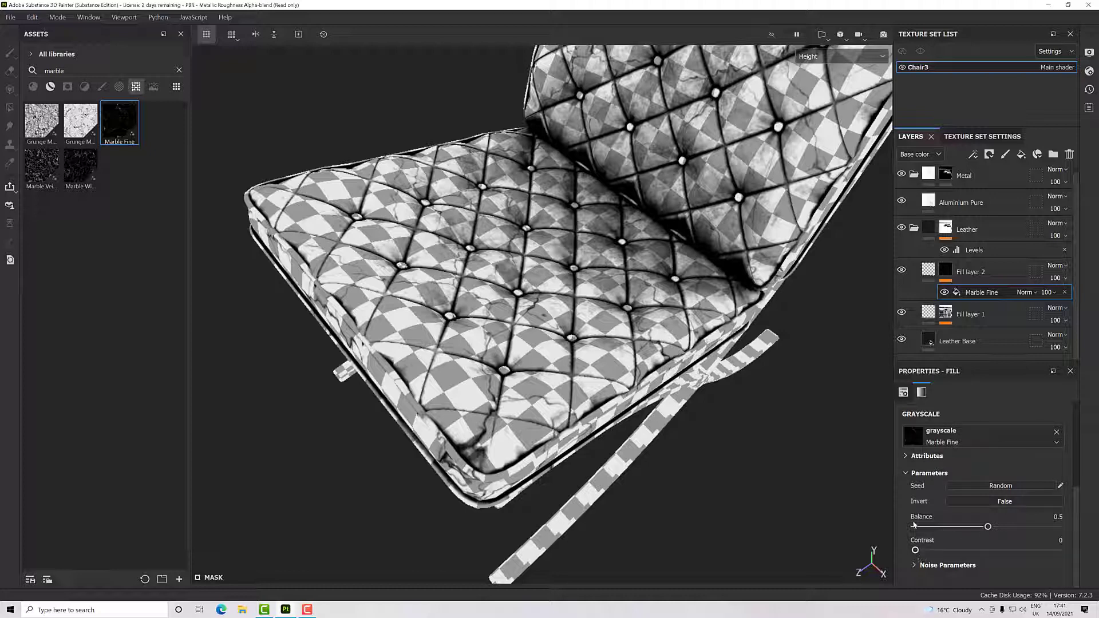
right_click_drag(440, 393, 864, 544, "alt")
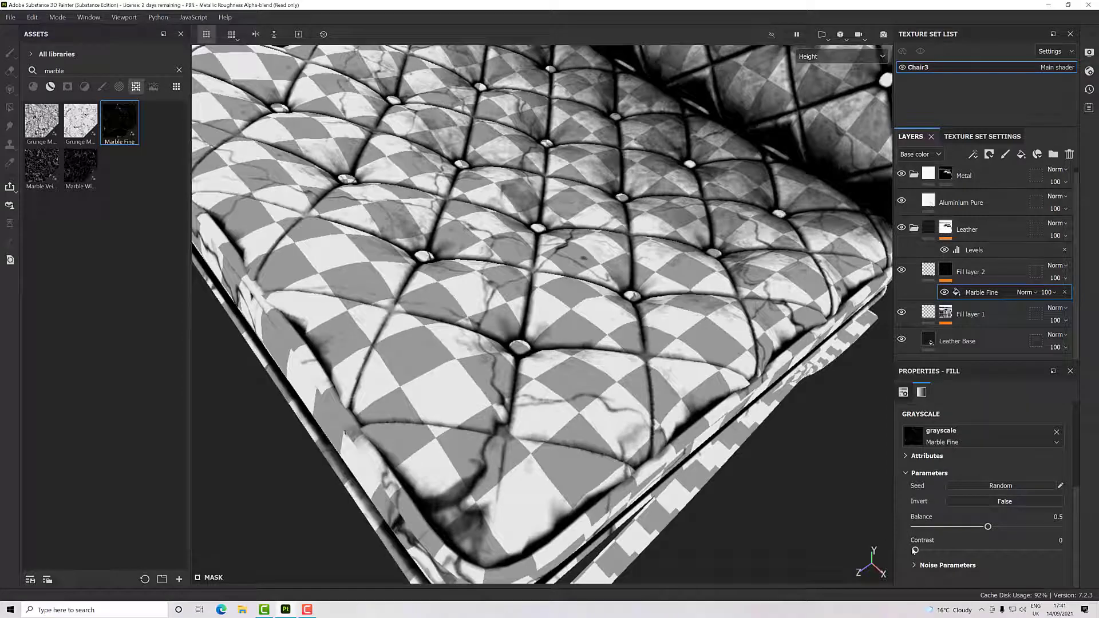
left_click_drag(915, 550, 1041, 532)
scroll(688, 433, "down", 3)
scroll(688, 433, "down", 3)
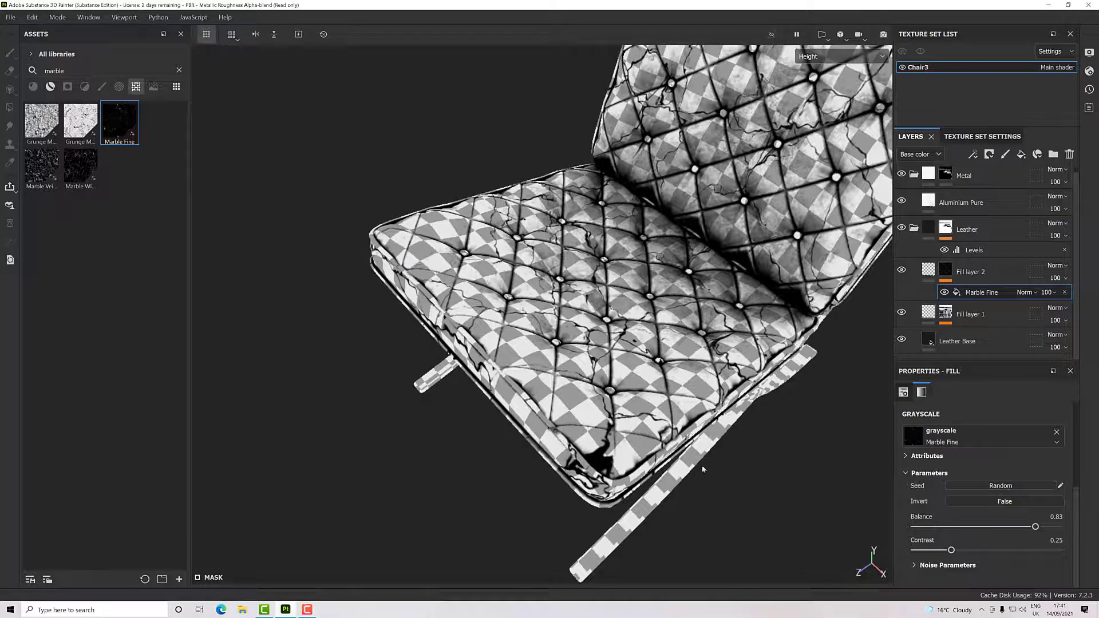
left_click_drag(650, 426, 669, 387, "alt")
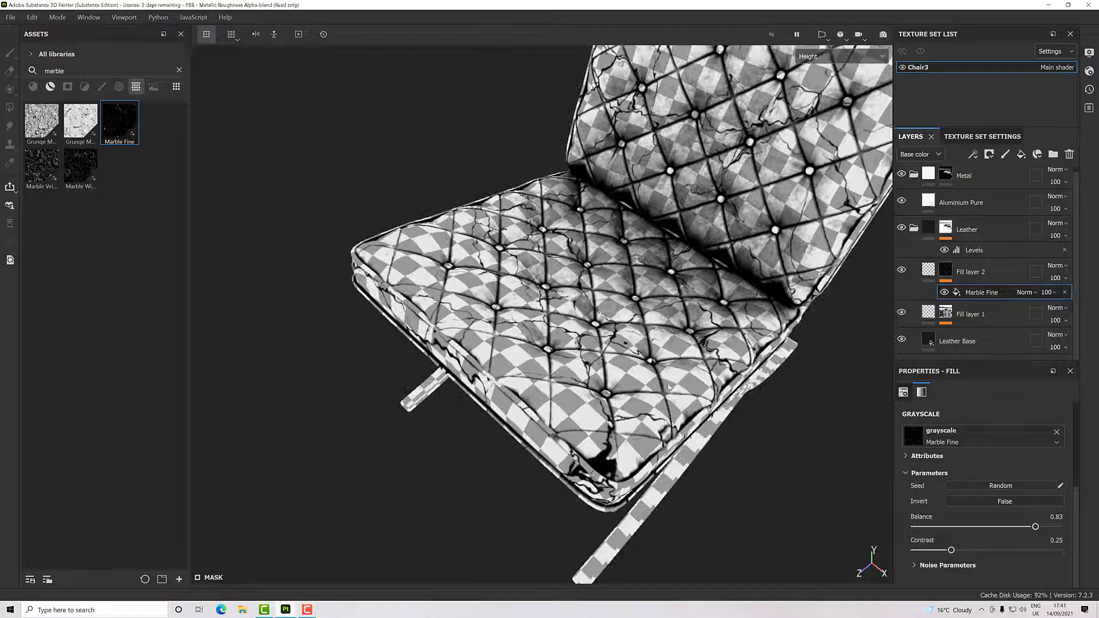
- Return the viewport to the Material display and inspect the seat leather up close
left_click(821, 59)
left_click(826, 86)
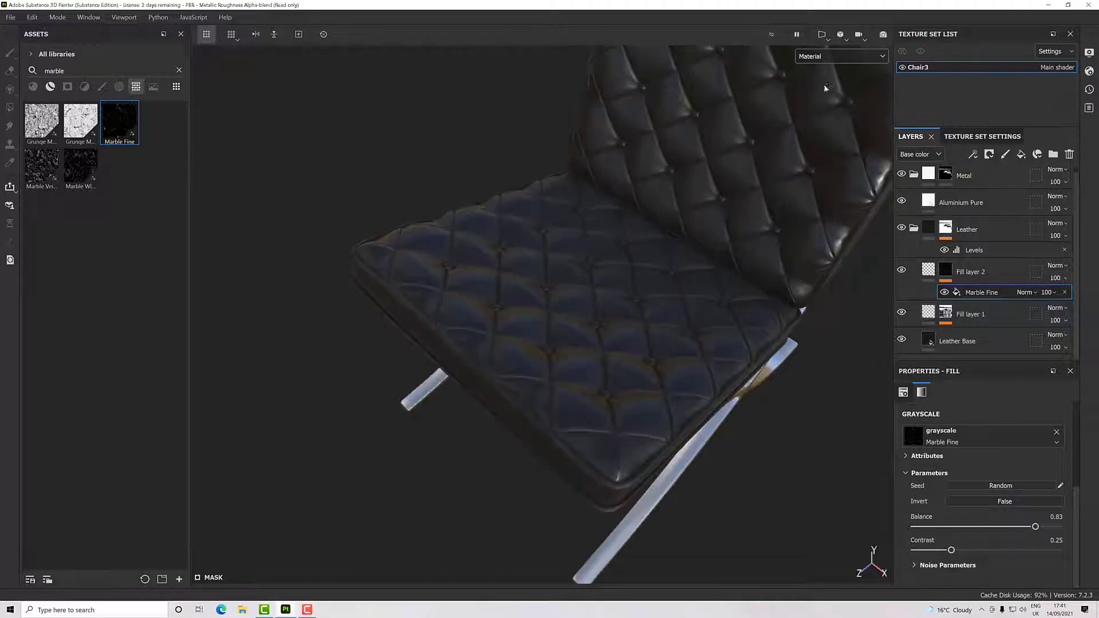
scroll(634, 452, "up", 5)
left_click_drag(619, 452, 694, 391, "alt")
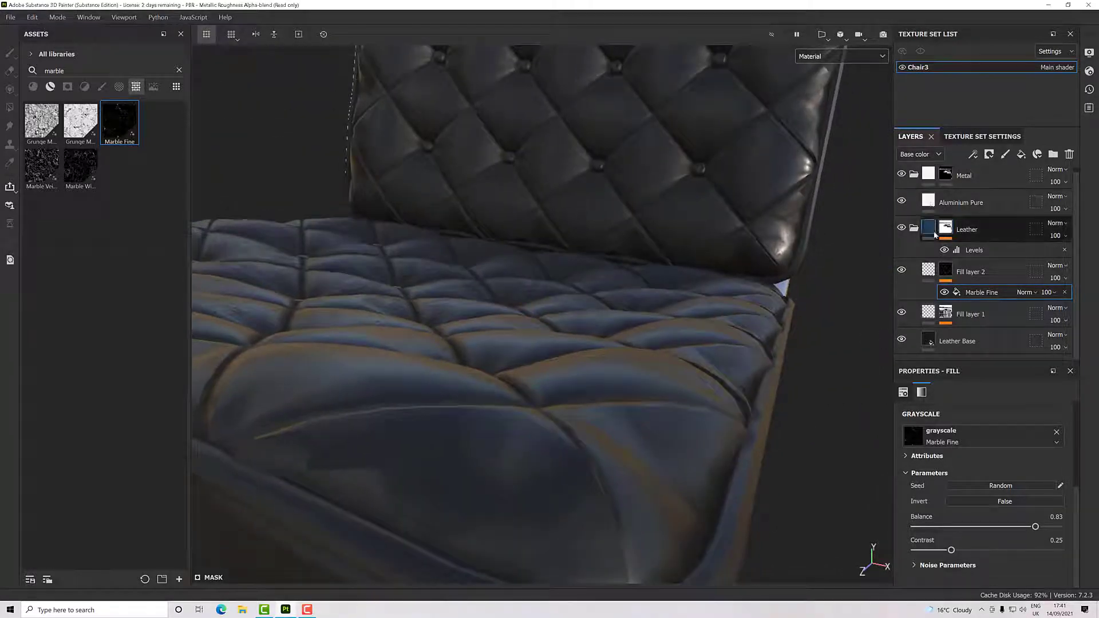
- Set Fill layer 2's height to about -0.0379 to sink the marble-masked creases into the leather
left_click(973, 272)
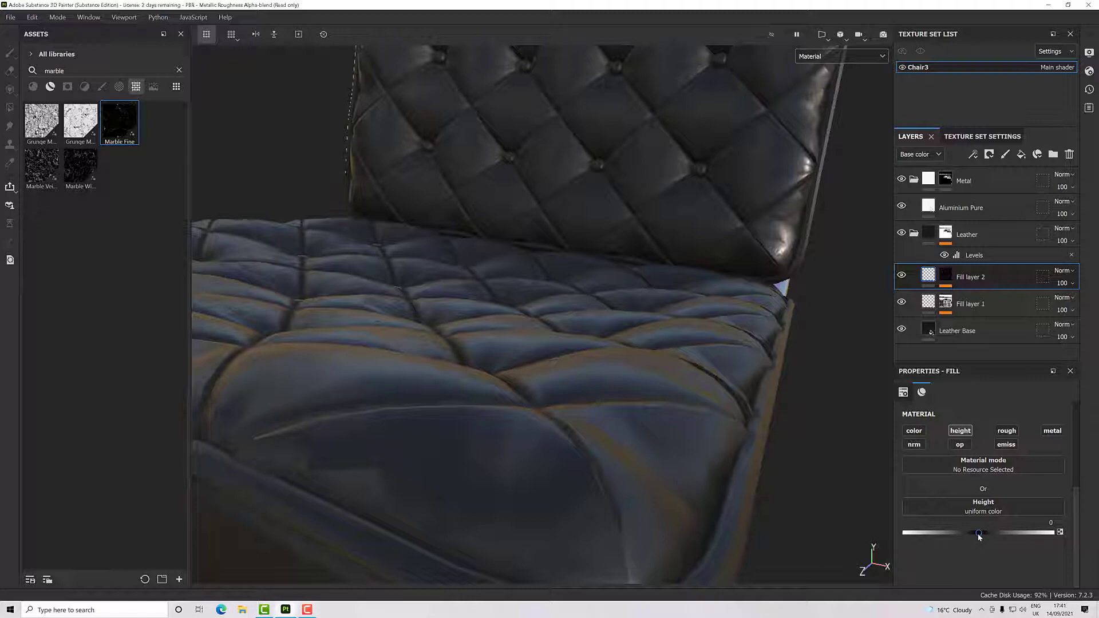
left_click_drag(978, 533, 976, 535)
left_click_drag(725, 489, 783, 483, "alt")
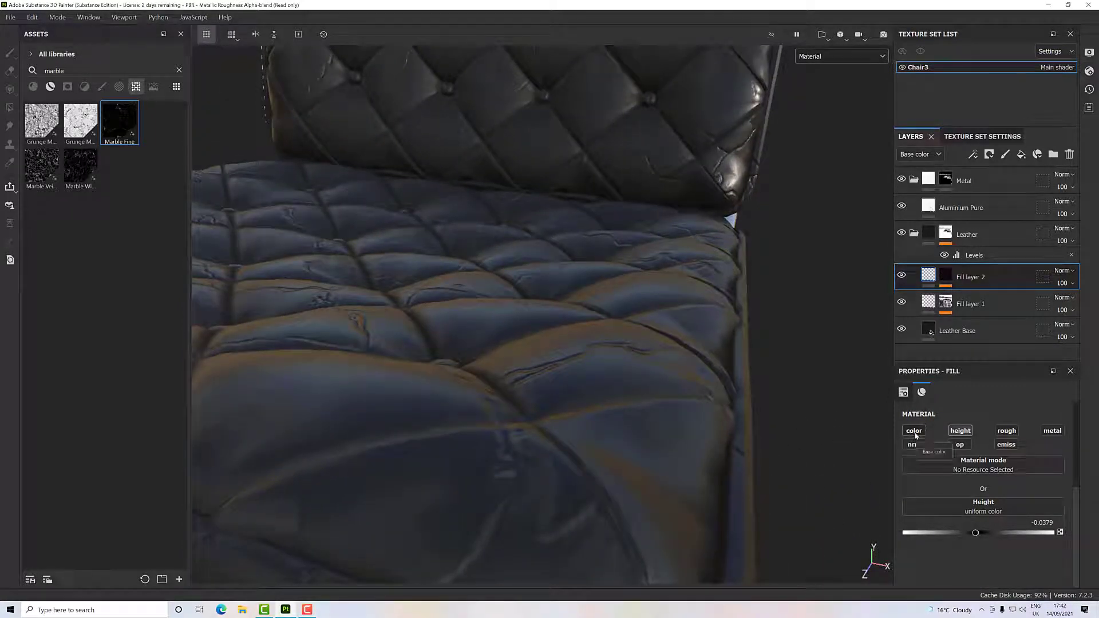
- Enable the roughness channel on Fill layer 2 and raise its roughness to nearly 1
left_click(1008, 431)
scroll(960, 551, "down", 1)
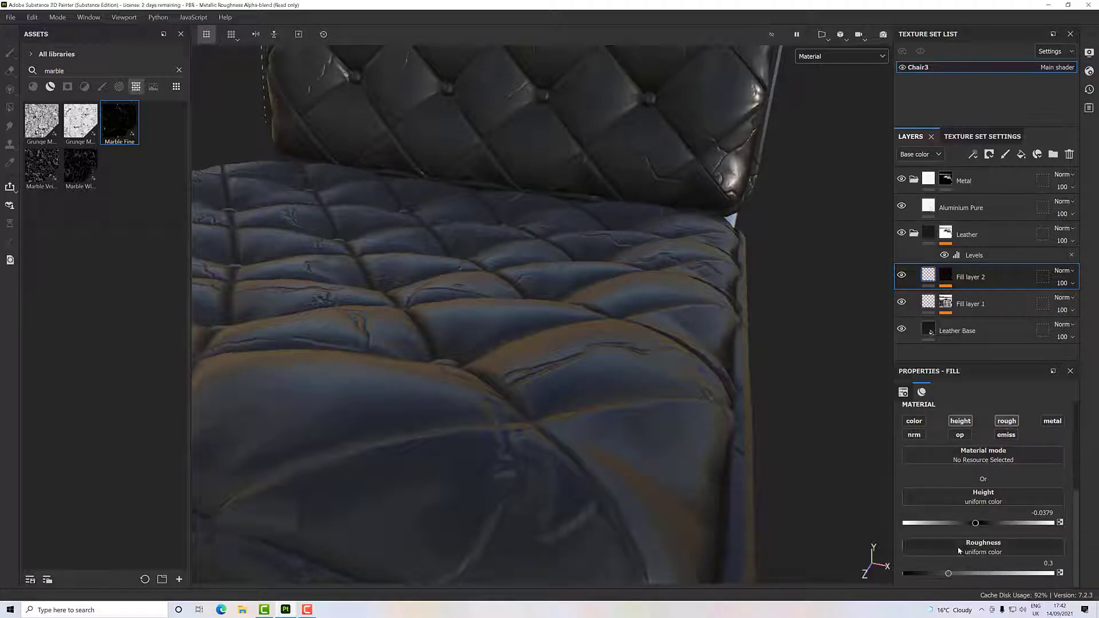
left_click_drag(949, 573, 1052, 573)
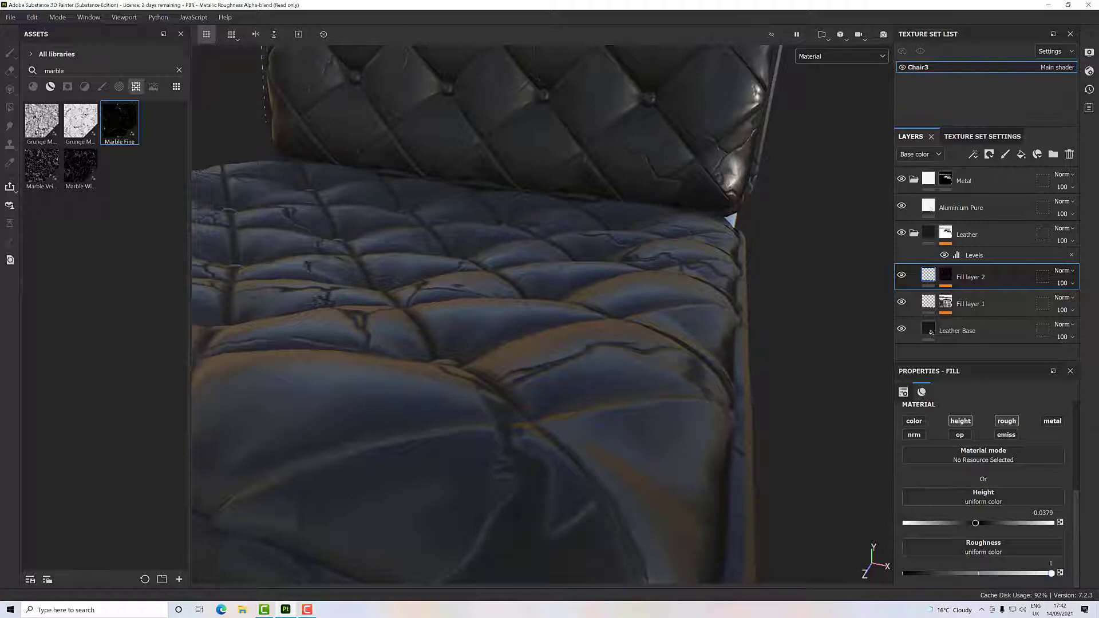
left_click_drag(584, 503, 555, 390, "alt")
left_click_drag(1054, 574, 1048, 573)
- Enable the color channel on Fill layer 2 and set its base color to dark grey 404040
left_click(915, 421)
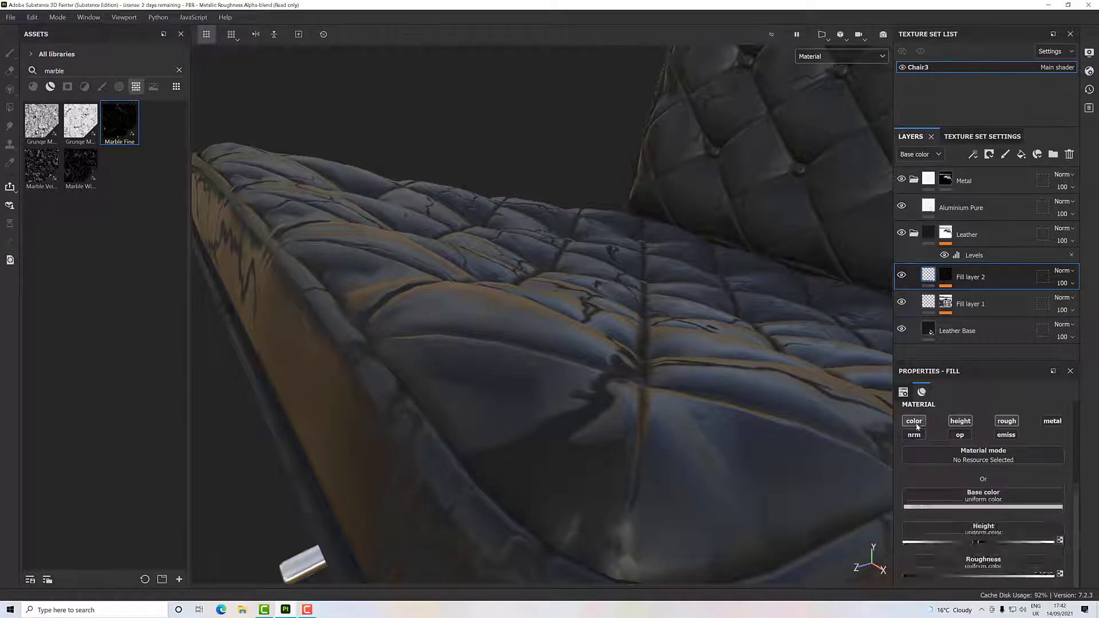
left_click(932, 513)
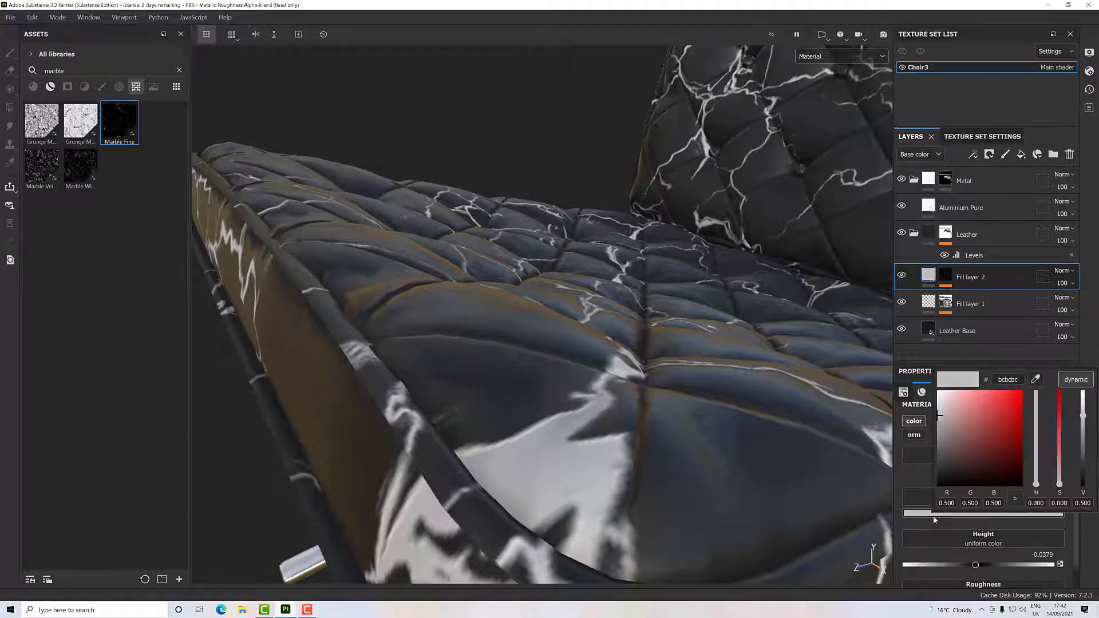
left_click(937, 466)
left_click(934, 462)
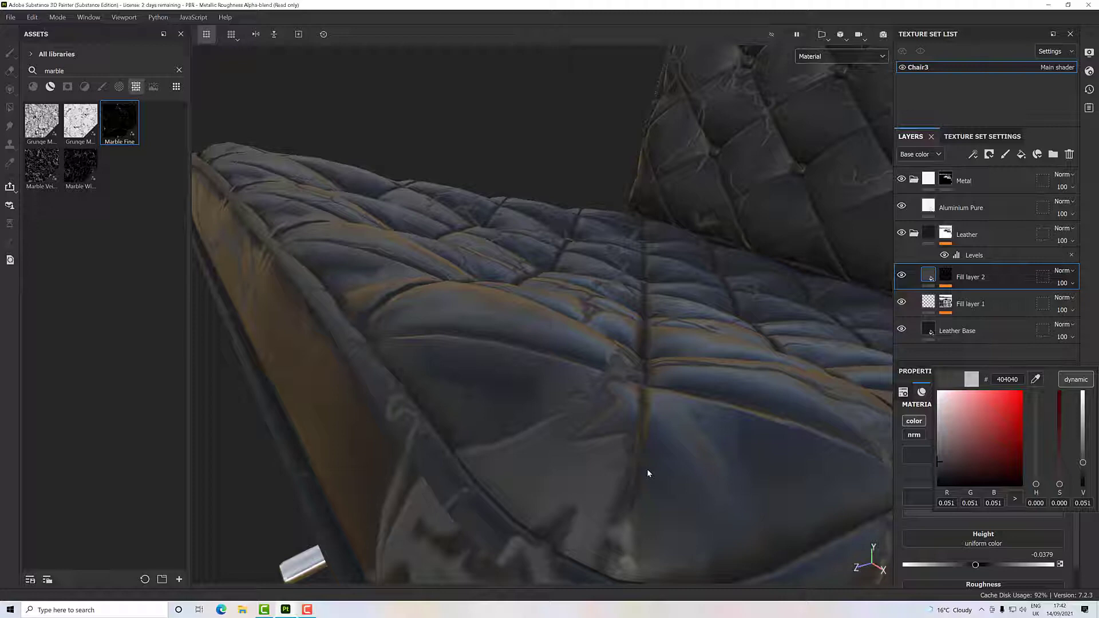
left_click(602, 466)
- Inspect the grey creases on the seat and backrest up close and from a distance
left_click_drag(603, 466, 629, 491, "alt")
scroll(630, 491, "down", 1)
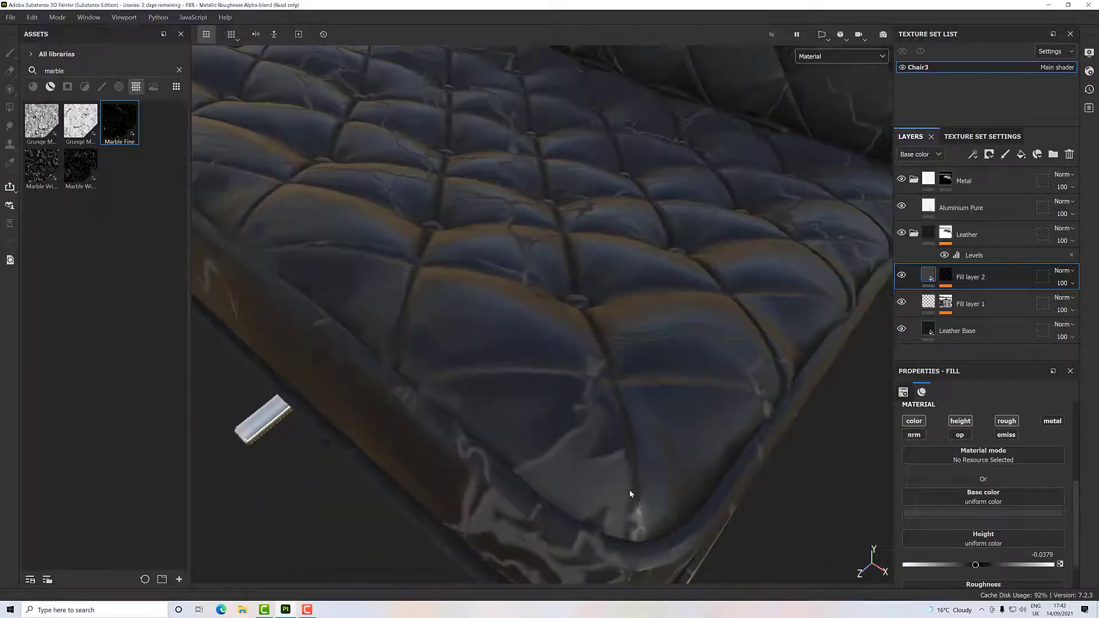
scroll(630, 494, "down", 5)
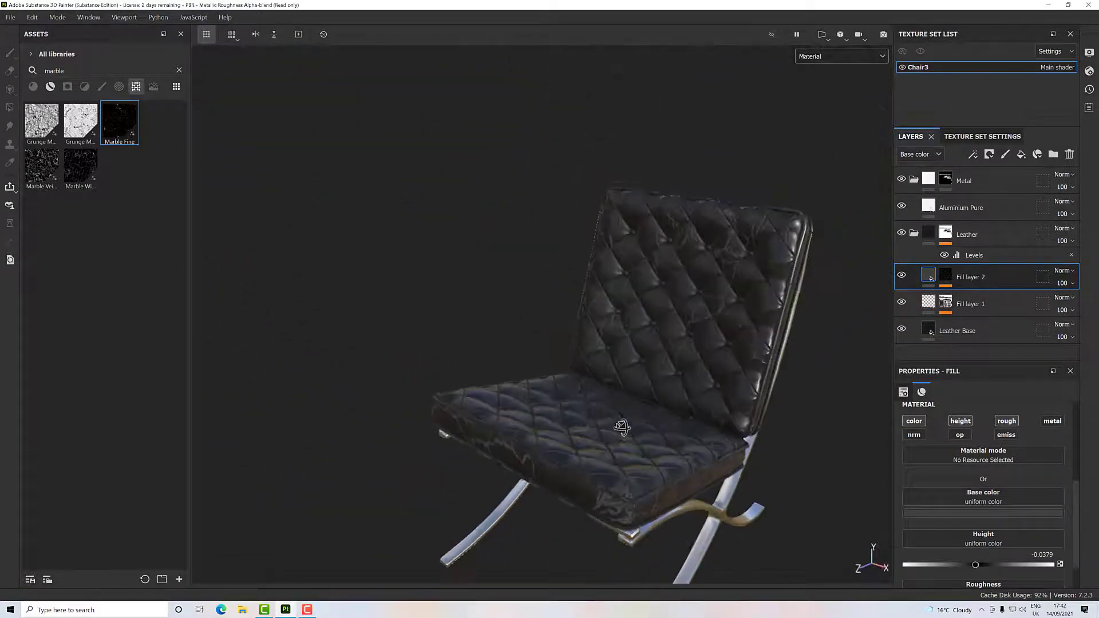
scroll(622, 426, "up", 6)
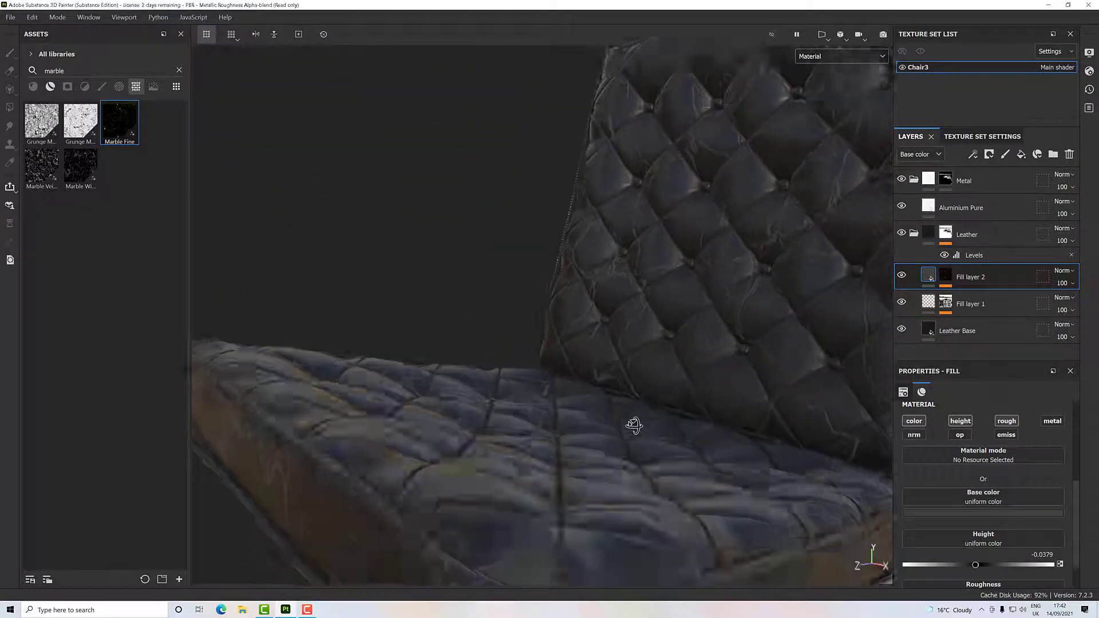
left_click_drag(634, 425, 649, 401, "alt")
scroll(628, 431, "down", 4)
scroll(626, 437, "down", 3)
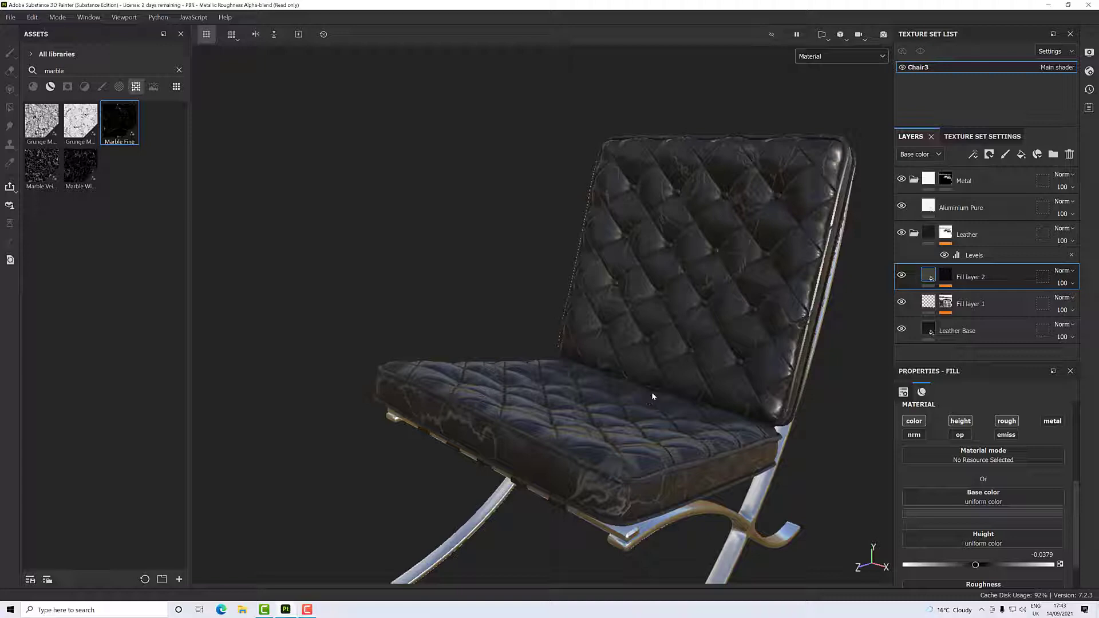
- Add a second fill to Fill layer 2's mask and assign it Gaussian Spots 1 from a search for "noise"
left_click(949, 277)
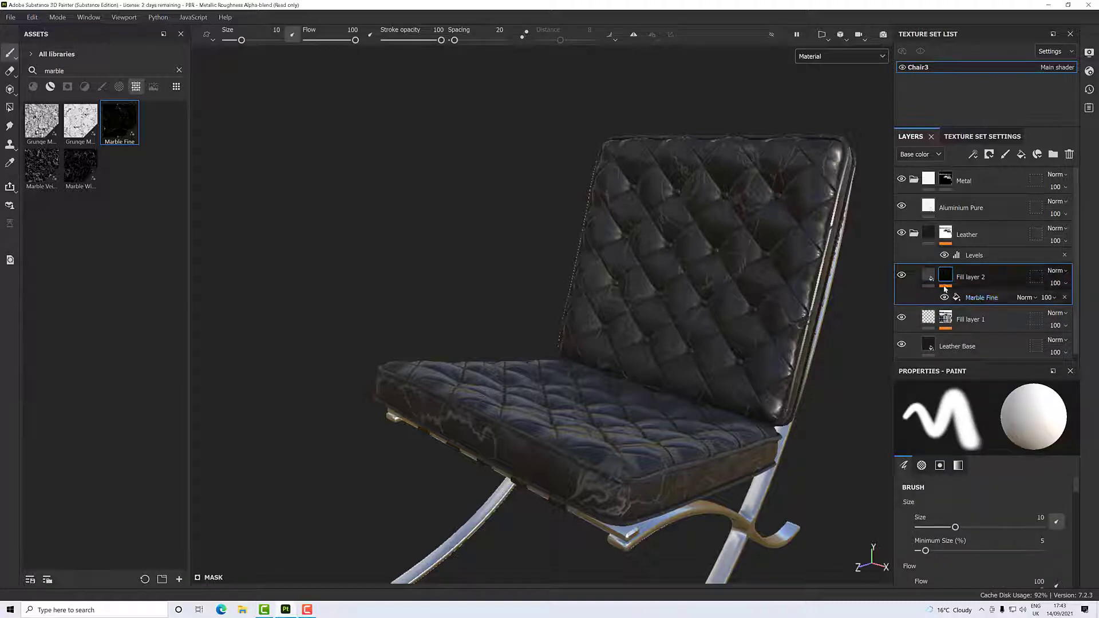
right_click(948, 278)
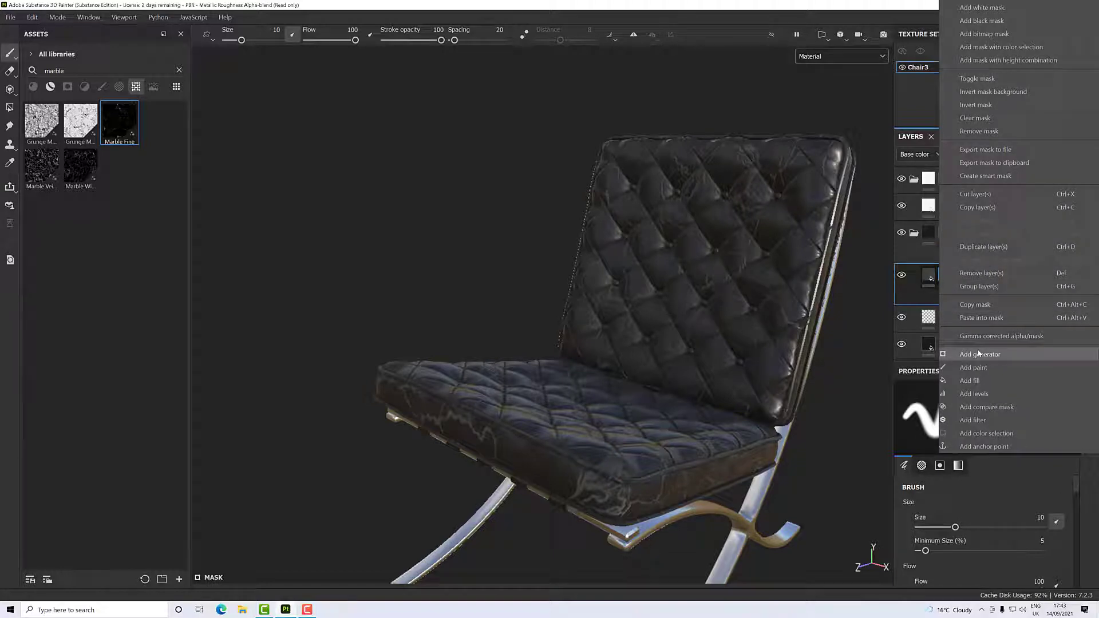
left_click(973, 381)
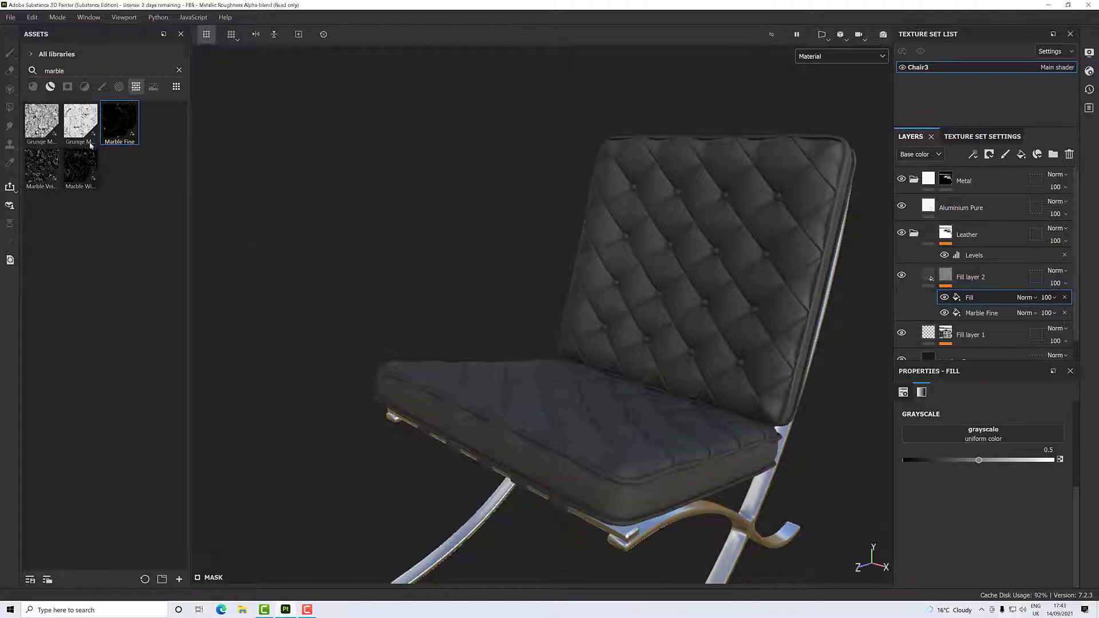
double_click(68, 70)
type("noise")
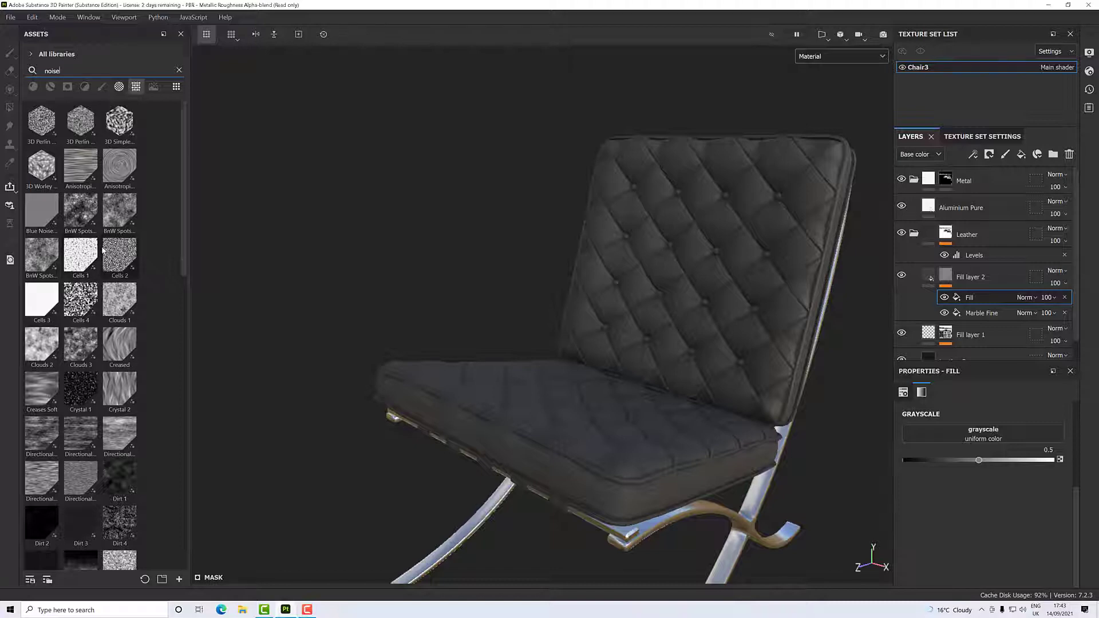
scroll(104, 286, "down", 4)
scroll(146, 368, "down", 4)
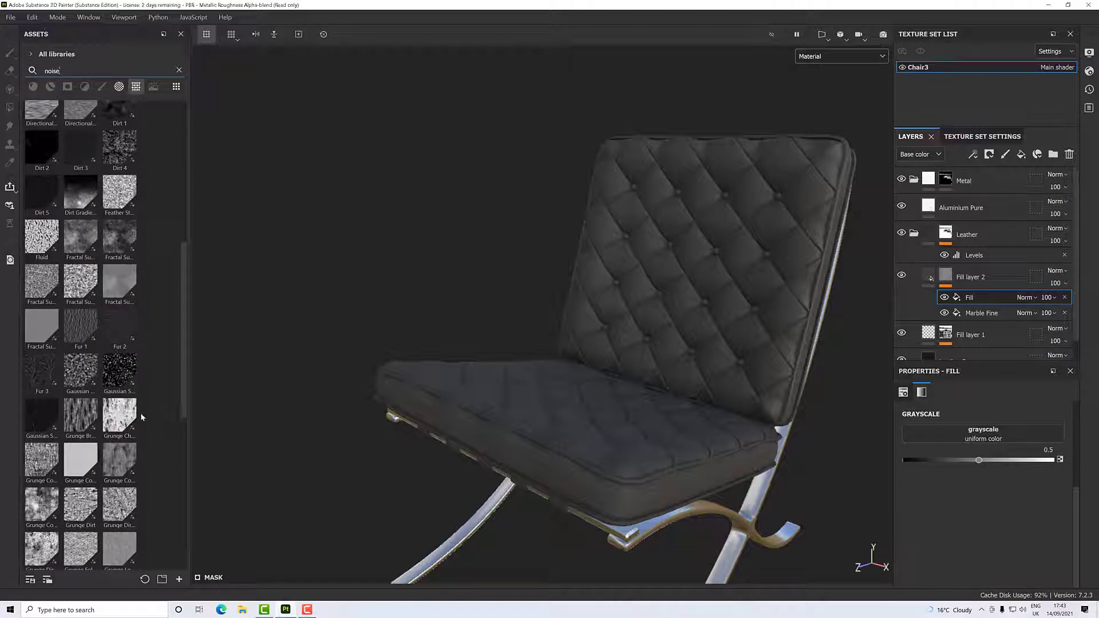
left_click_drag(123, 371, 968, 439)
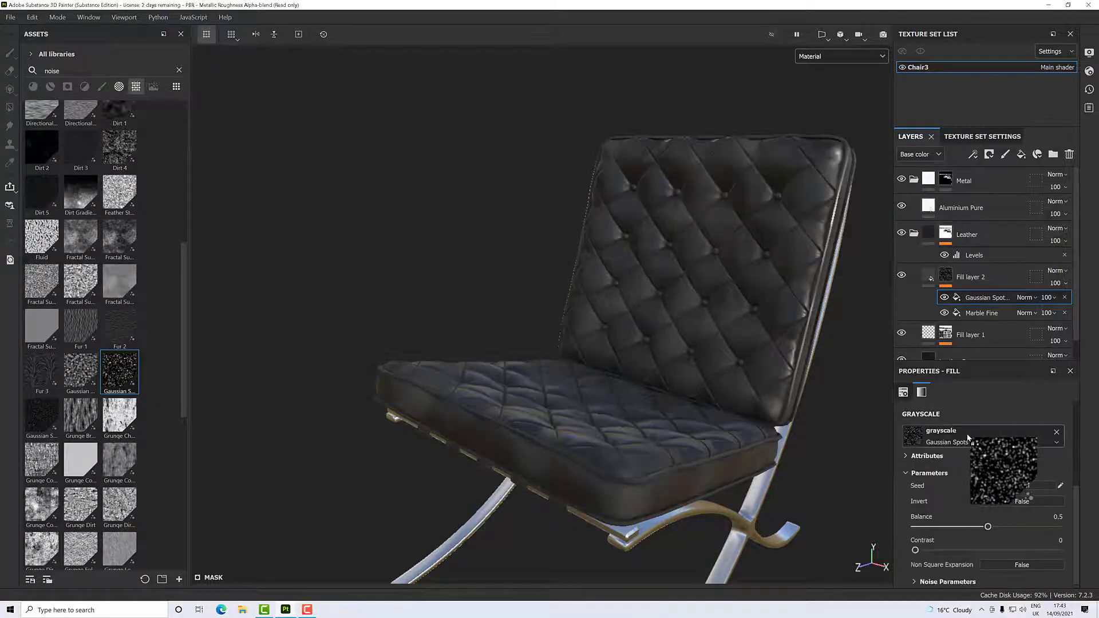
- Switch the viewport to the Mask display and examine how the Gaussian spots cover the seat and backrest
scroll(627, 413, "up", 4)
left_click_drag(635, 400, 712, 410, "alt")
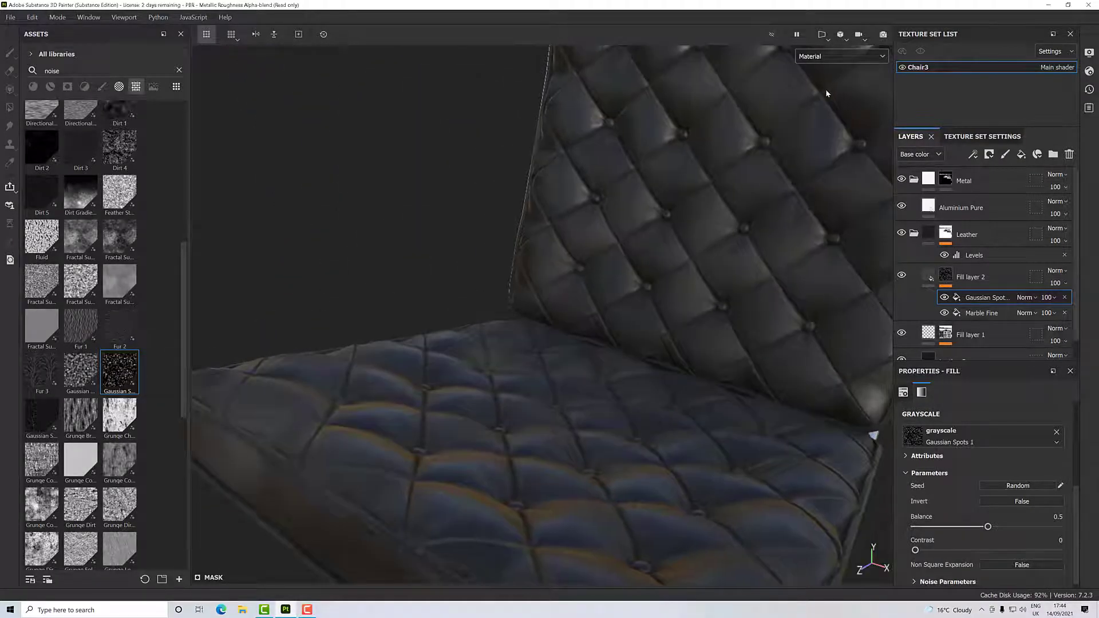
left_click(833, 56)
scroll(822, 106, "down", 3)
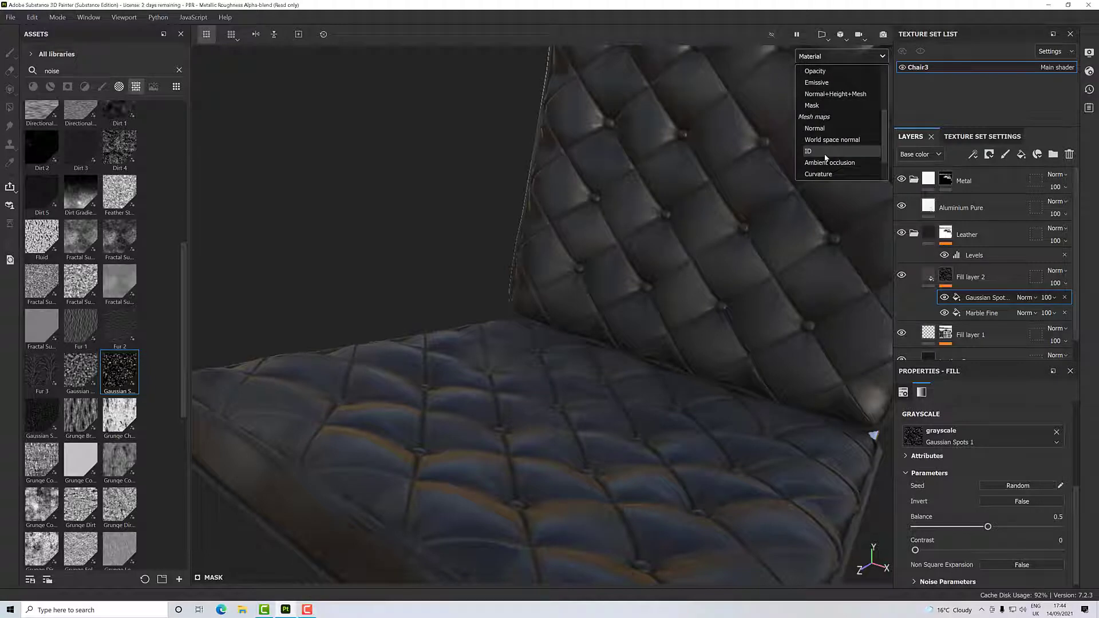
left_click(819, 106)
left_click_drag(737, 229, 775, 235, "alt")
middle_click_drag(775, 235, 661, 211, "alt")
left_click_drag(660, 211, 692, 218, "alt")
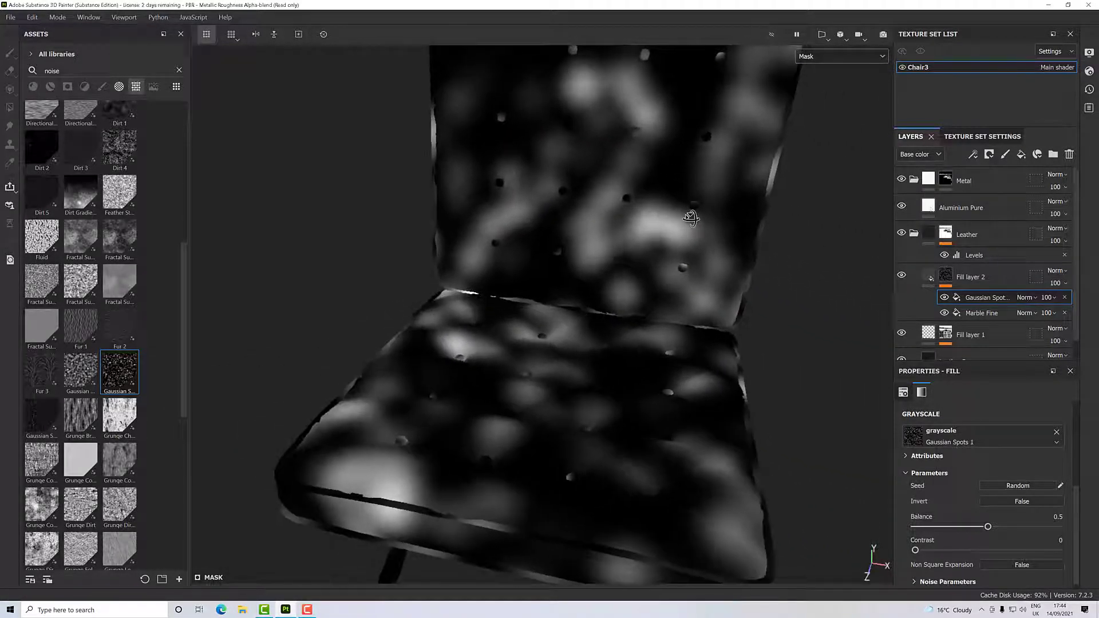
middle_click_drag(692, 217, 640, 288, "alt")
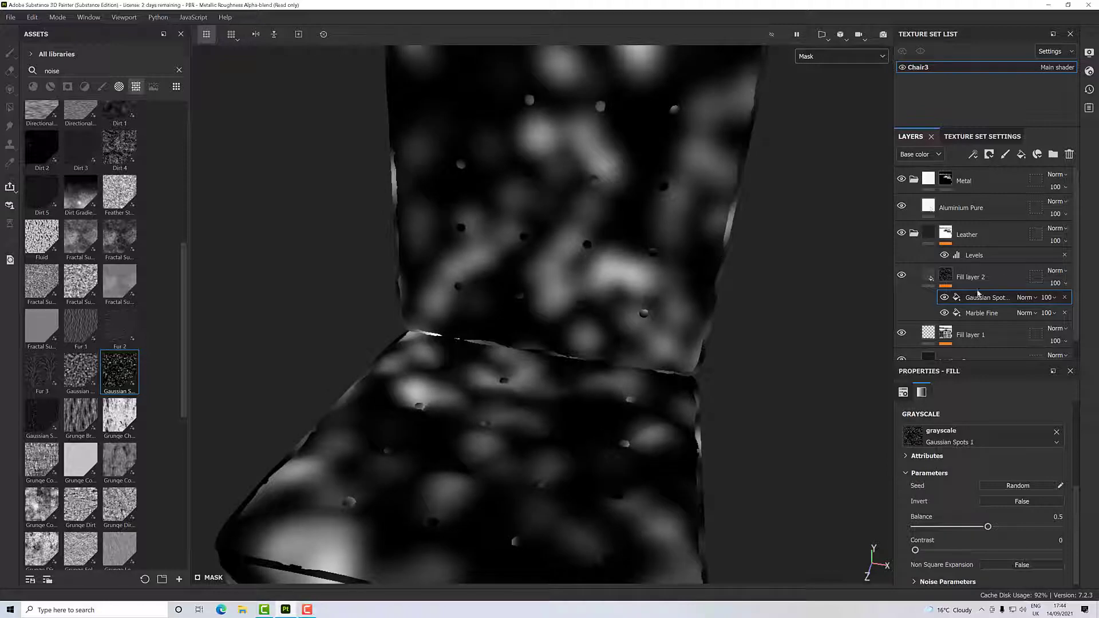
- Set the Gaussian Spots mask fill's blend mode to Multiply and check the broken-up creases on the chair
left_click(1020, 300)
left_click(1020, 300)
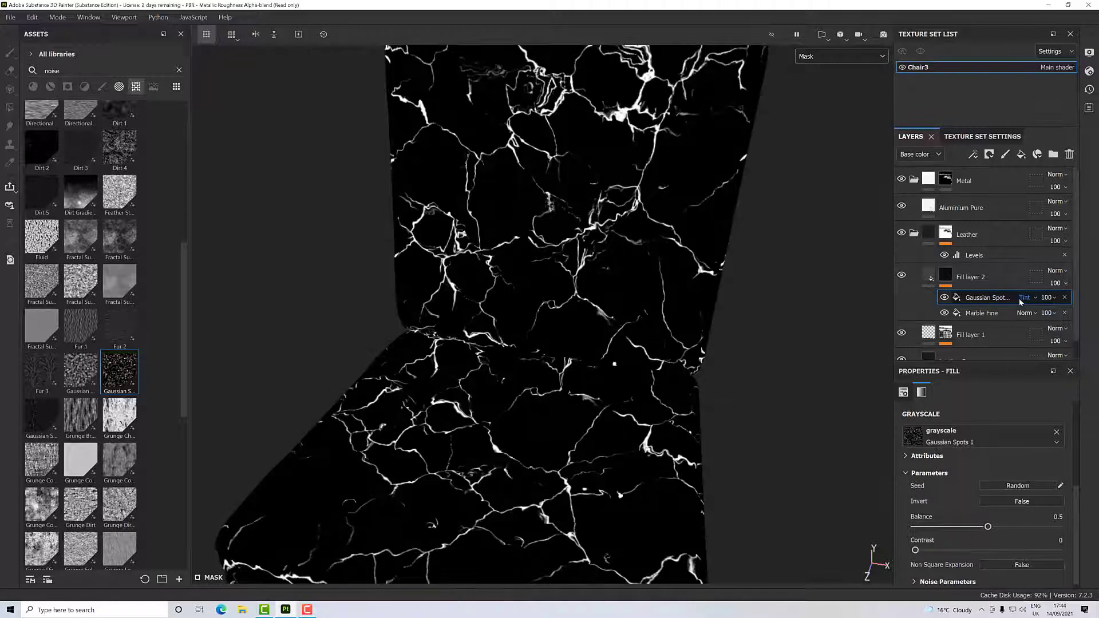
left_click(1020, 300)
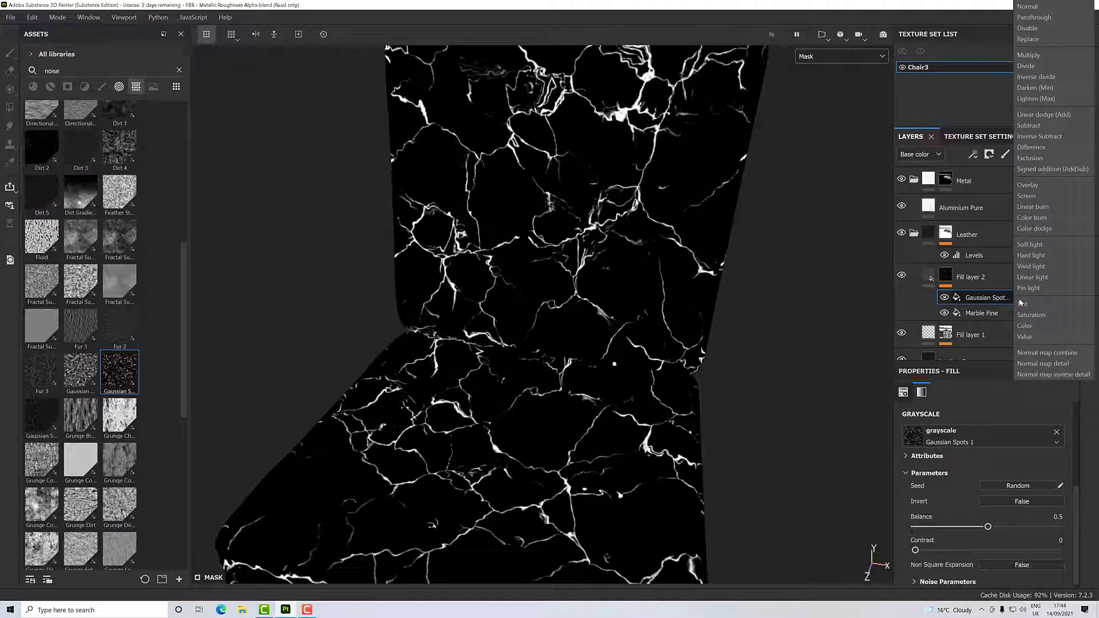
left_click(1032, 56)
left_click_drag(695, 353, 744, 295, "alt")
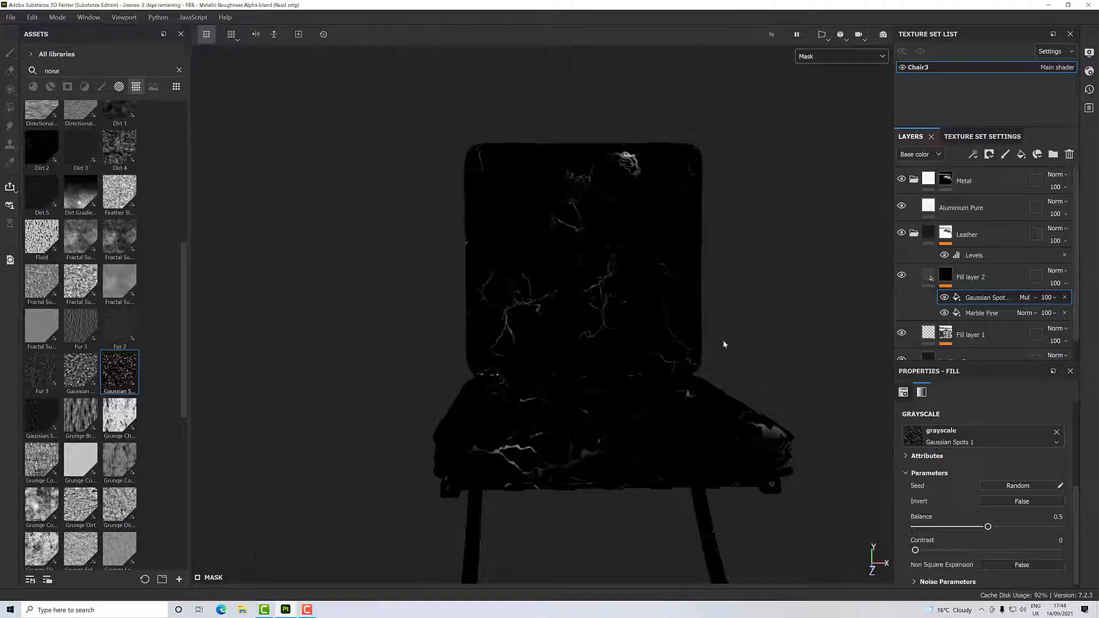
scroll(724, 341, "up", 3)
left_click_drag(746, 331, 676, 297, "alt")
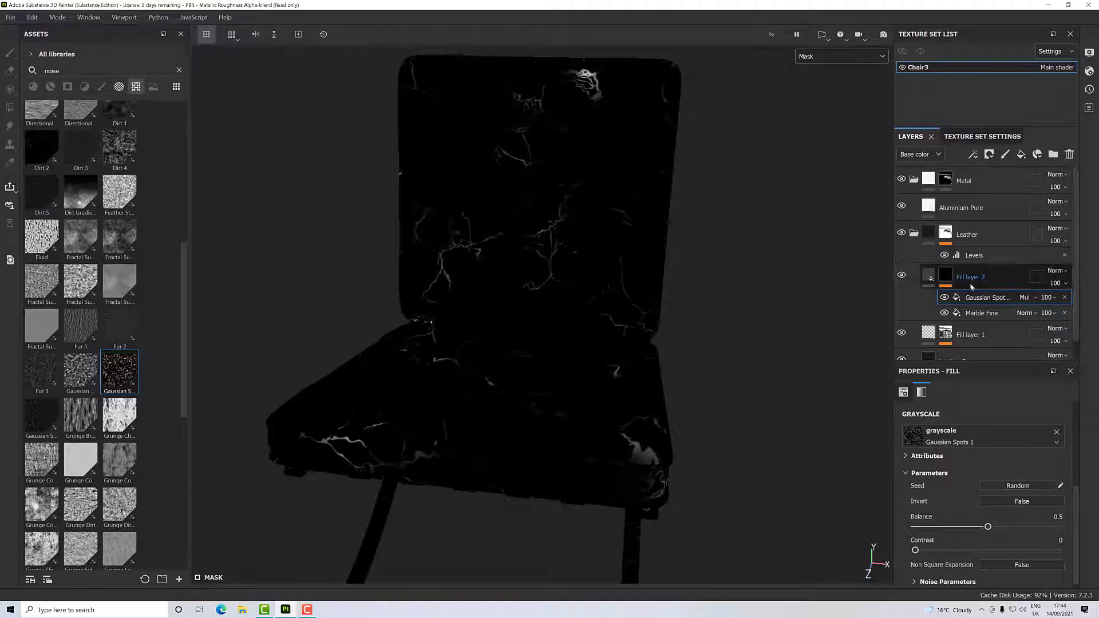
- Try a UV scale of 2 on the Gaussian Spots mask fill
scroll(960, 424, "up", 2)
scroll(960, 423, "up", 2)
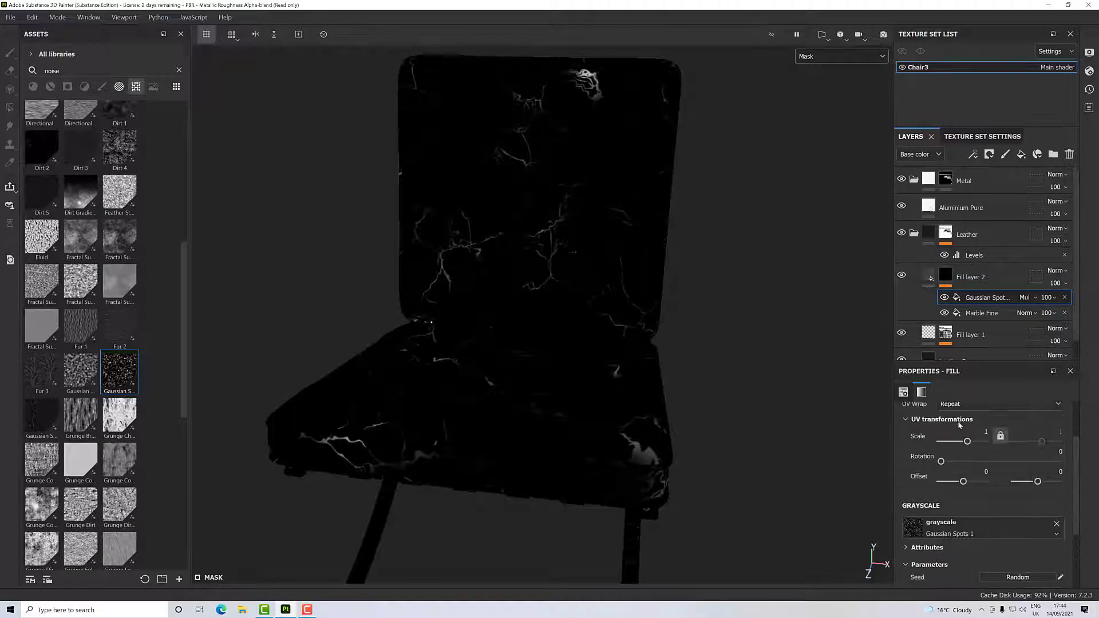
double_click(987, 432)
type("2")
key("Return")
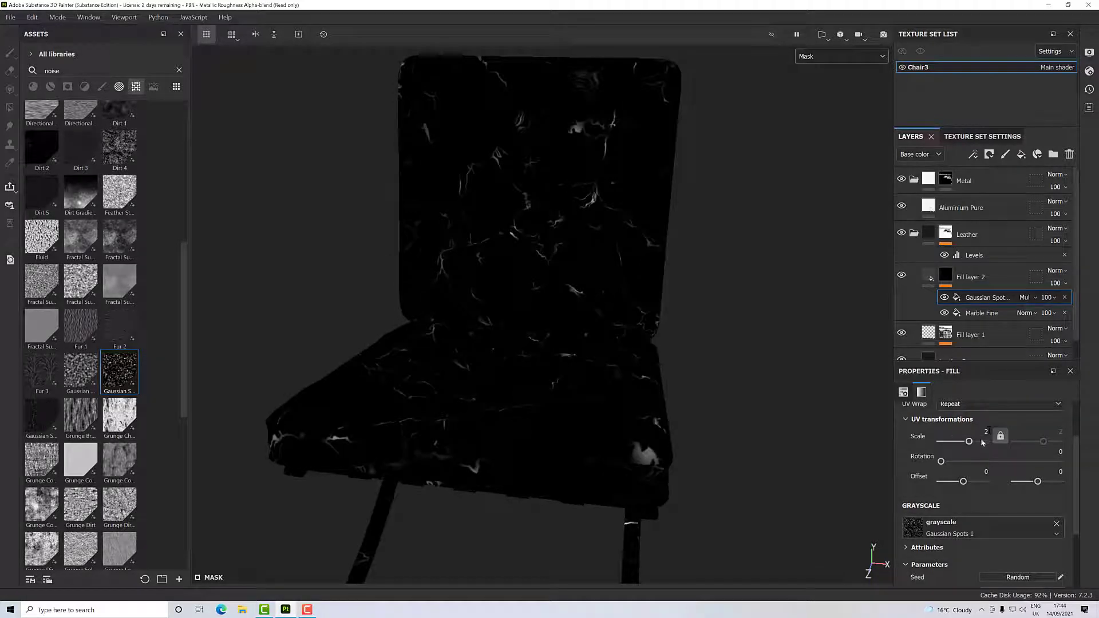
- Set the UV scale of the Gaussian Spots mask fill to 0.5
double_click(987, 432)
type("0.5")
key("Return")
left_click_drag(695, 414, 676, 390, "alt")
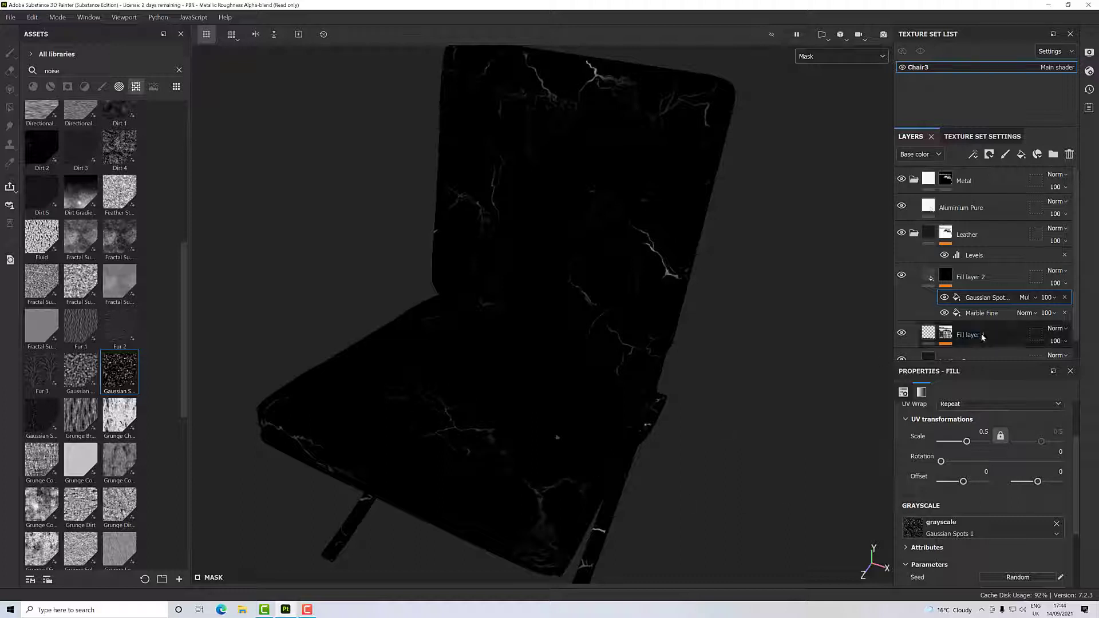
- Try the Divide, Subtract and Linear dodge (Add) blend modes on the Gaussian Spots mask fill and go back to Multiply
left_click(1025, 297)
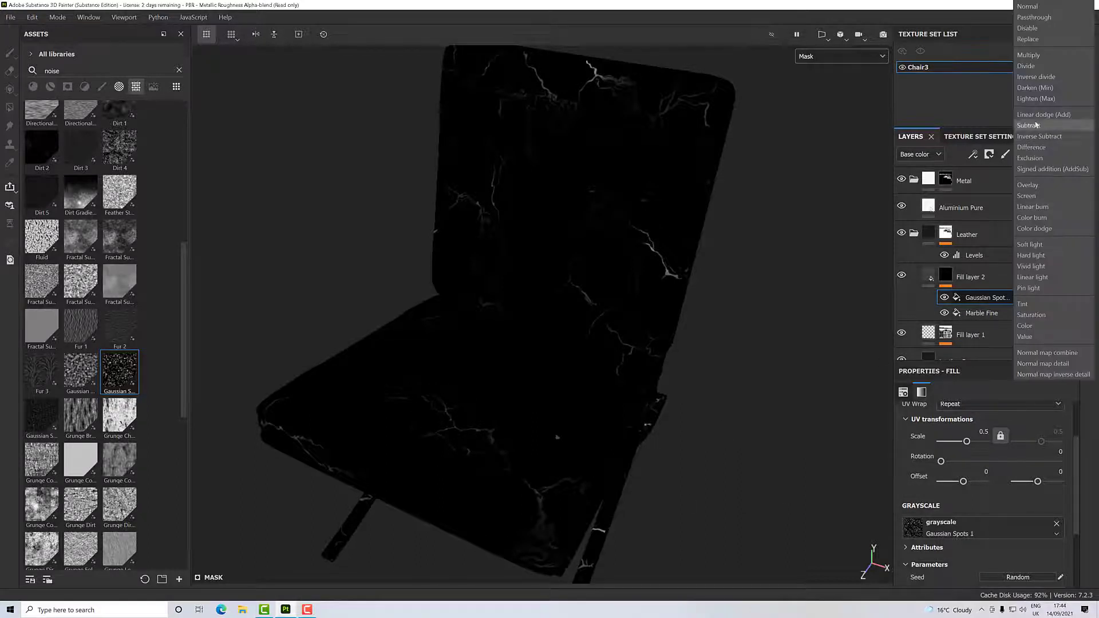
left_click(1032, 68)
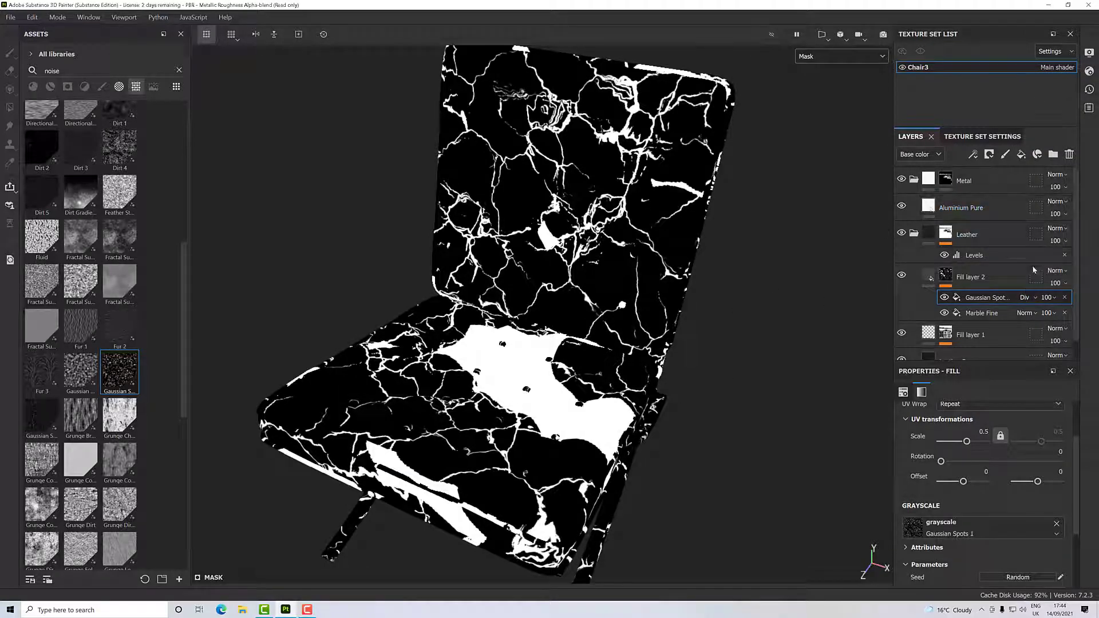
left_click(1028, 297)
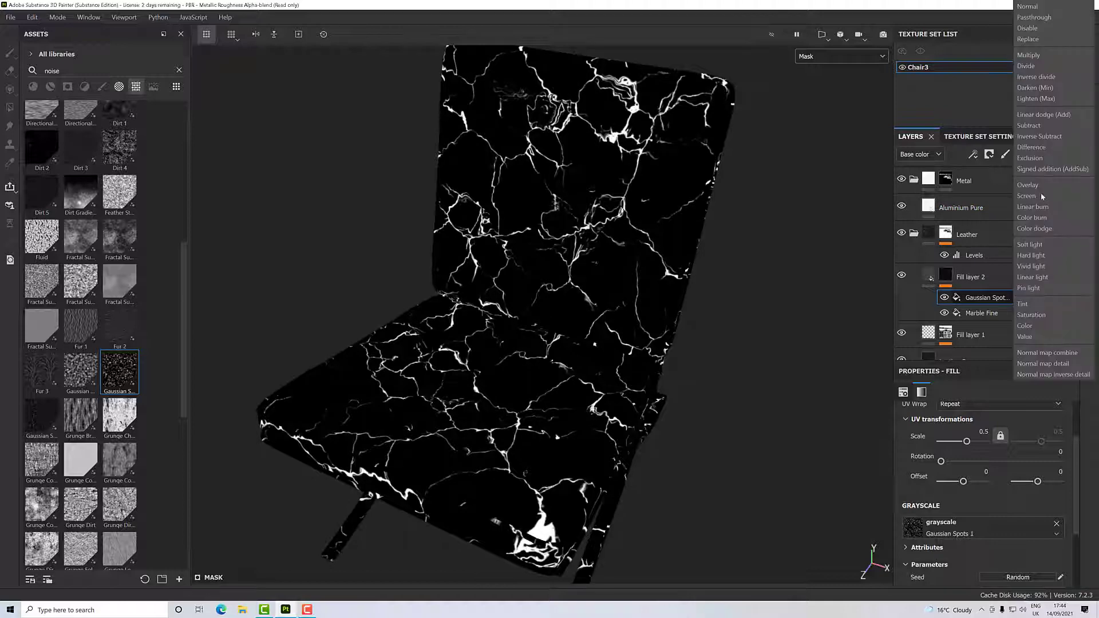
left_click(1039, 127)
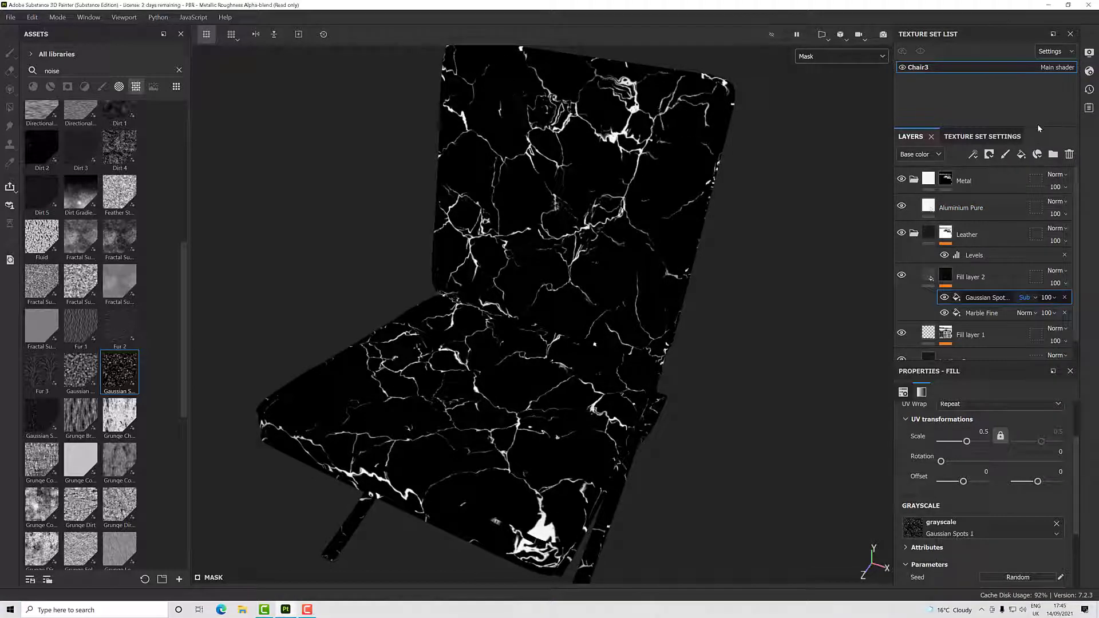
left_click(1029, 298)
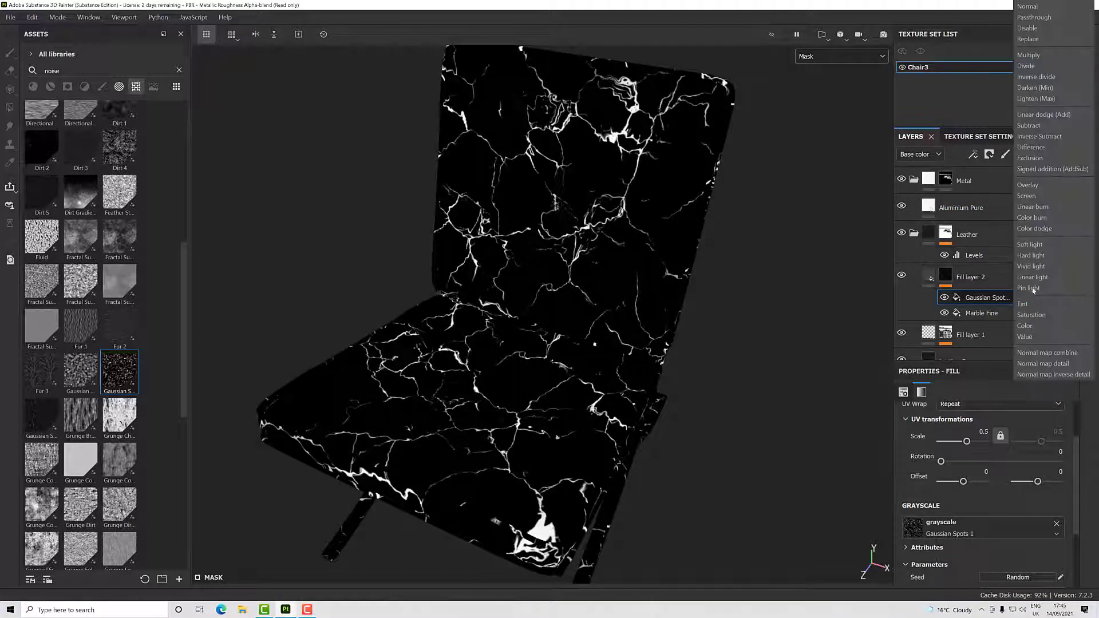
left_click(1036, 116)
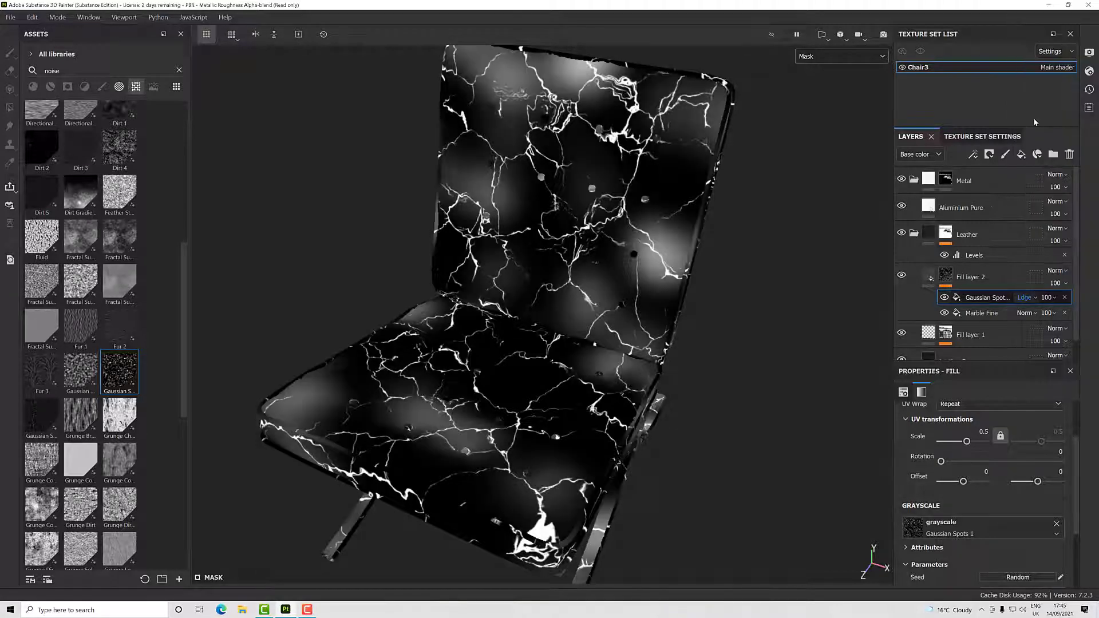
left_click(1028, 298)
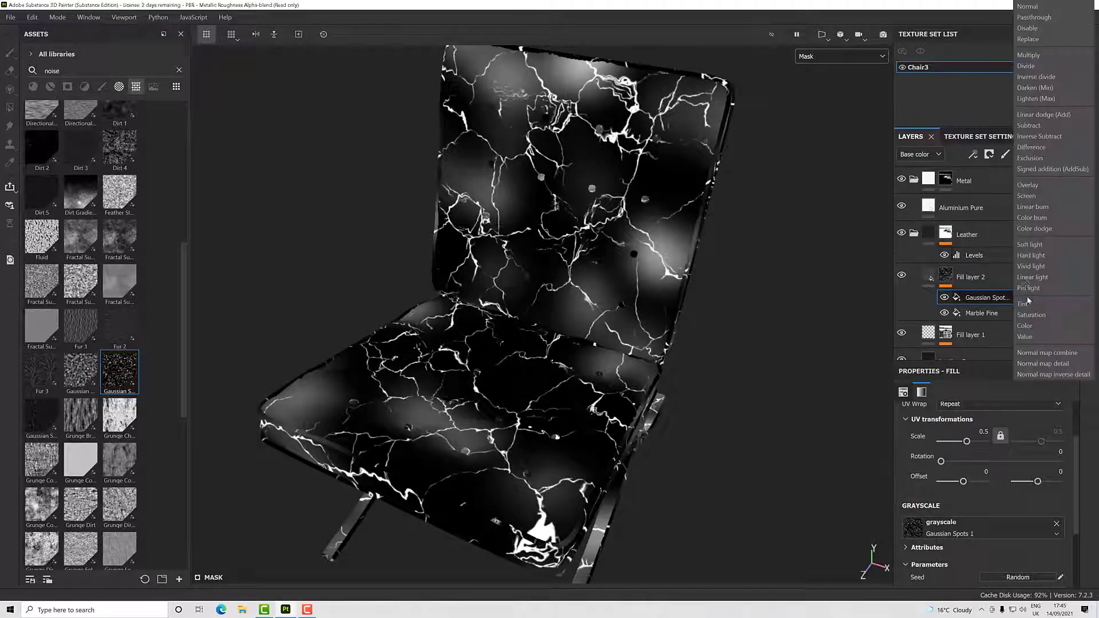
left_click(1031, 55)
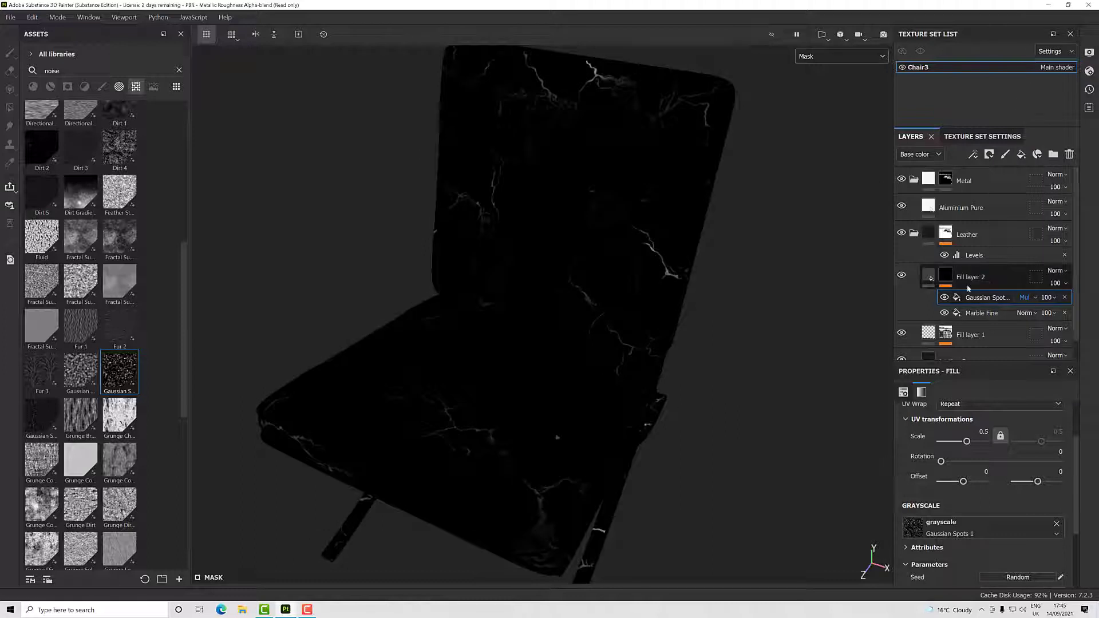
- Set the Gaussian Spots mask fill's opacity to 92 and inspect the seat and backrest leather in the Material display
left_click(1053, 302)
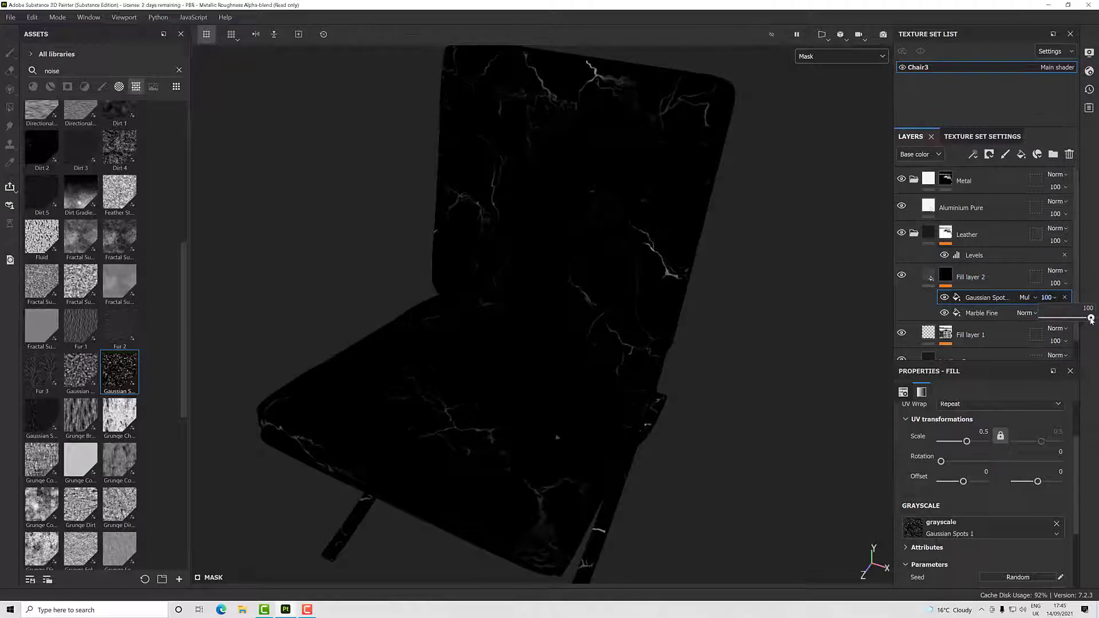
mouse_move(1091, 319)
left_mouse_down()
mouse_move(1014, 321)
mouse_move(1089, 318)
left_mouse_up()
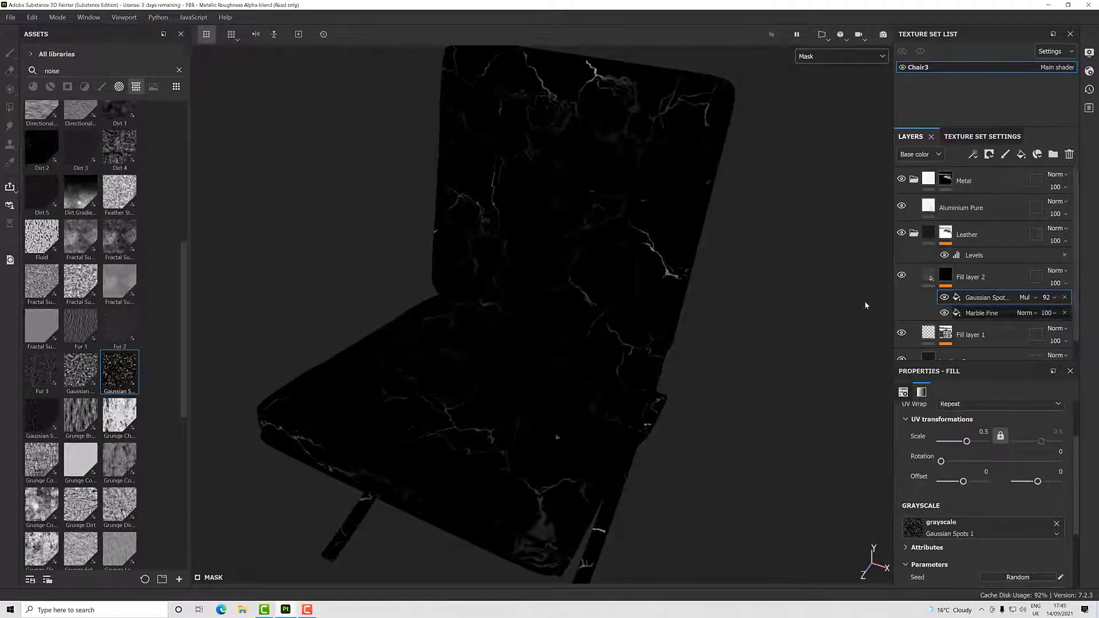
left_click(816, 56)
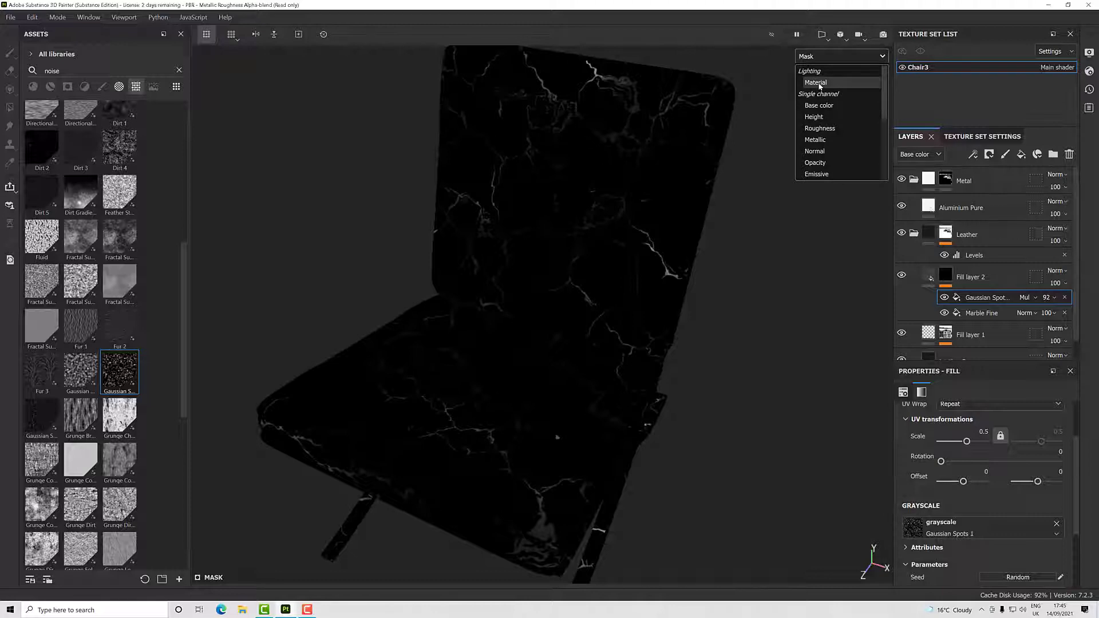
left_click(820, 85)
scroll(583, 432, "up", 5)
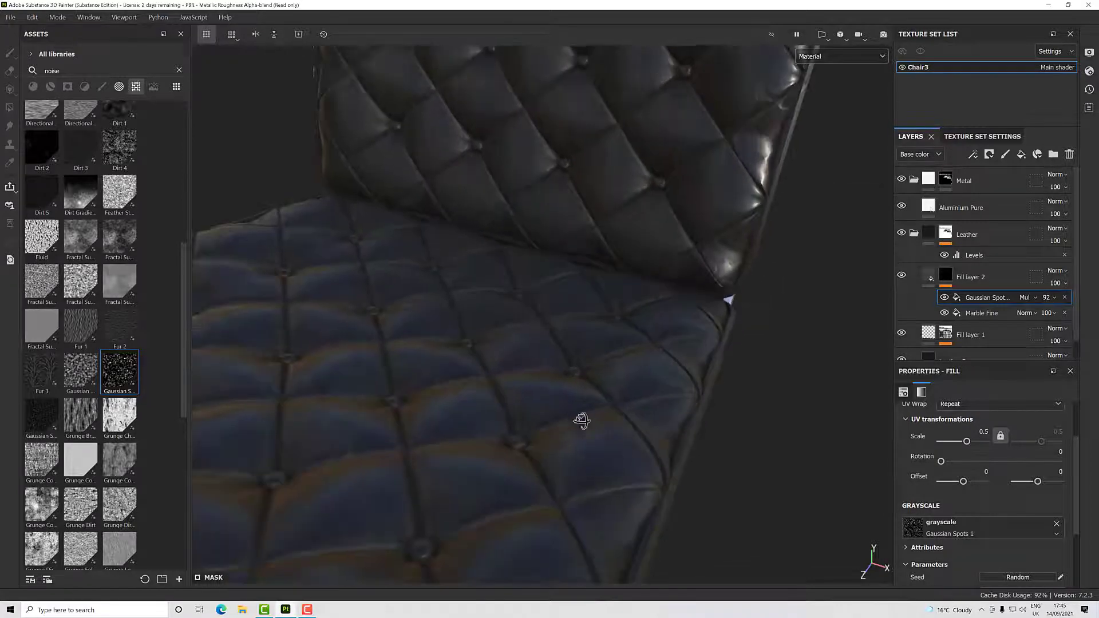
left_click_drag(583, 428, 876, 361, "alt")
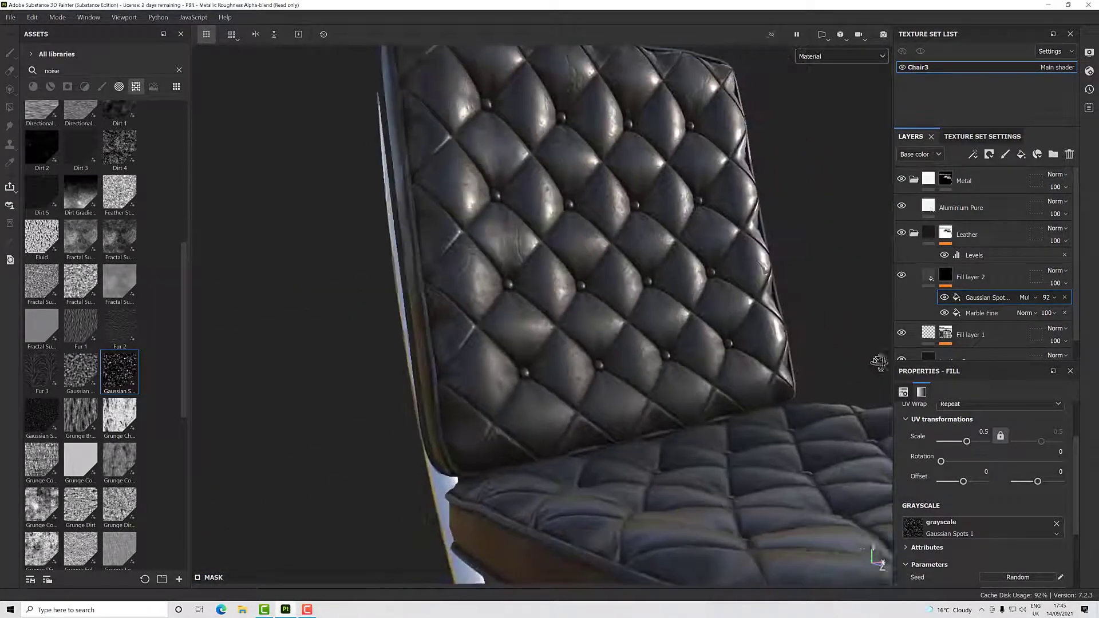
left_click_drag(687, 421, 690, 380, "alt")
scroll(720, 385, "up", 3)
scroll(721, 392, "down", 3)
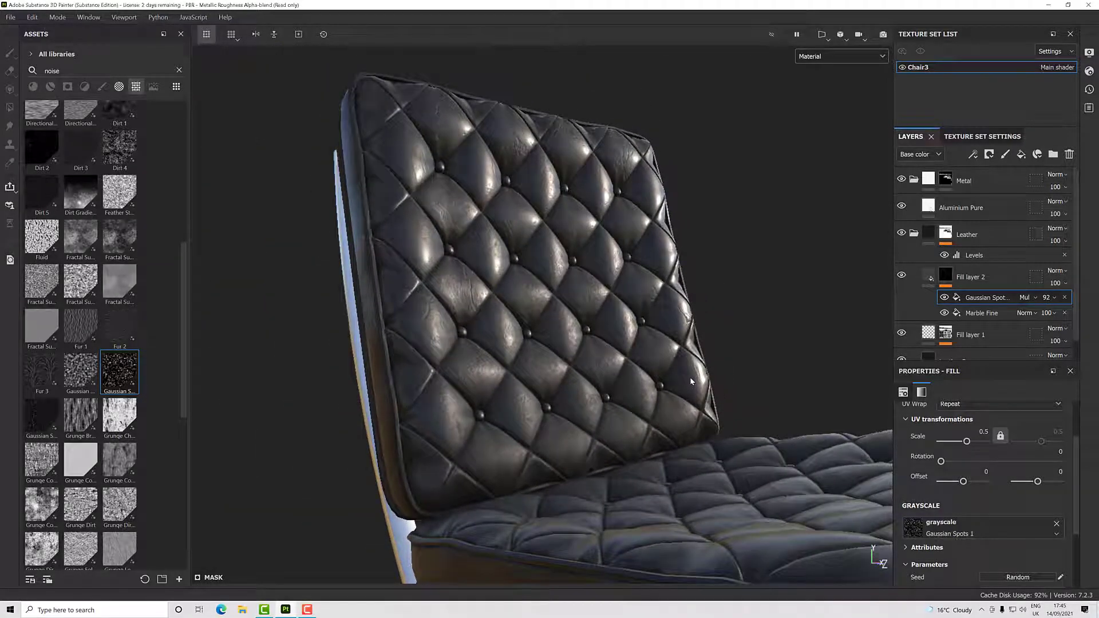
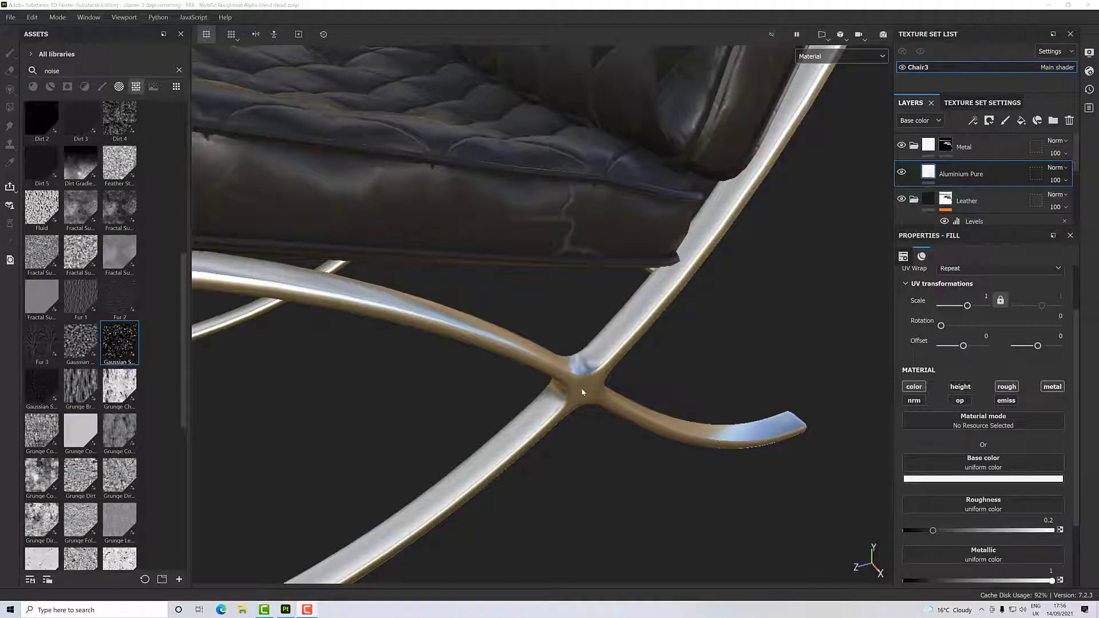
- Duplicate the Aluminium Pure fill layer in the Metal group
left_click_drag(582, 387, 547, 349, "alt")
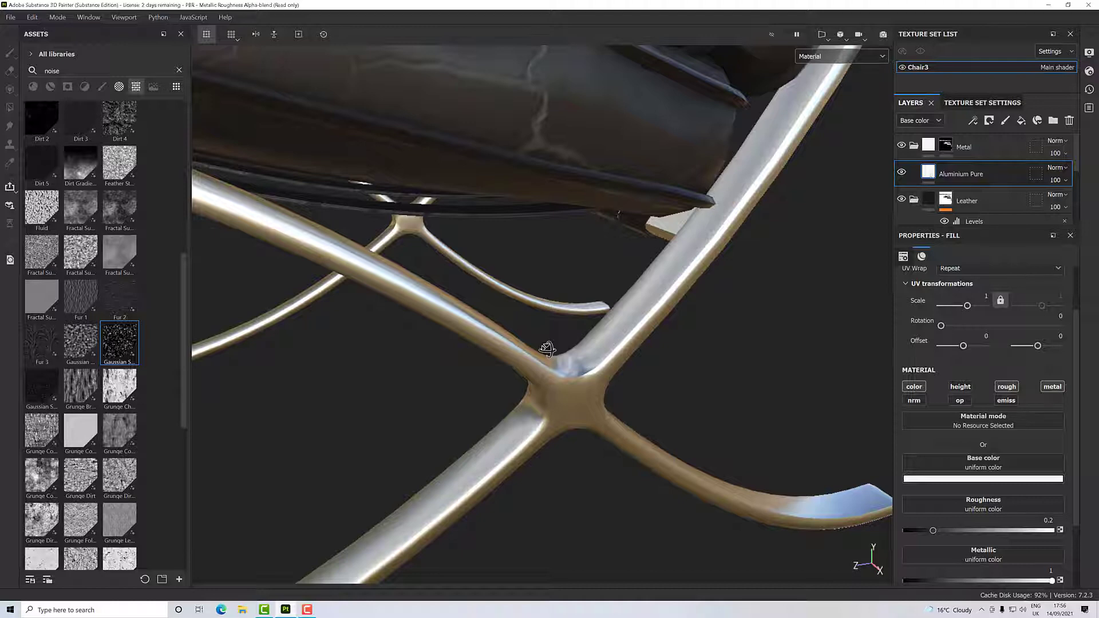
right_click(960, 176)
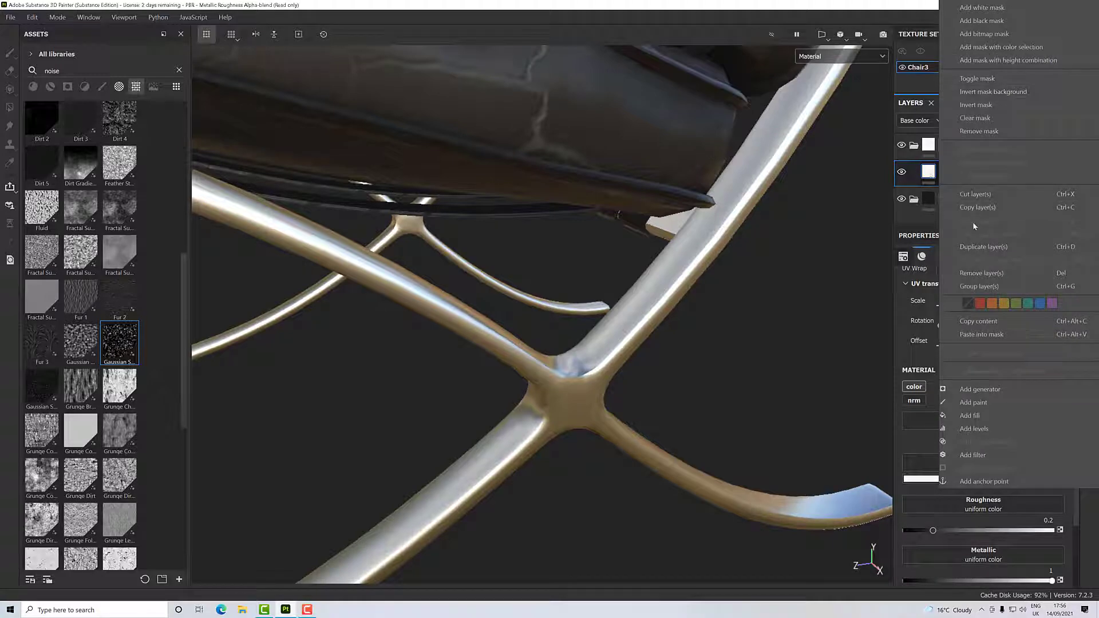
left_click(975, 247)
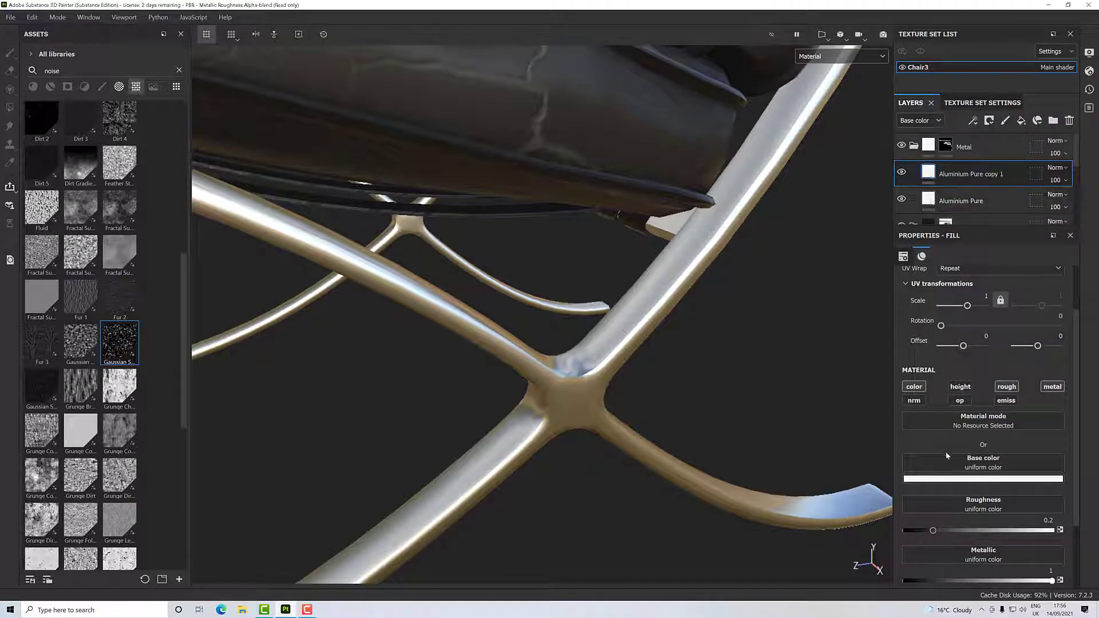
- Darken the duplicated aluminium layer's base color to a mid grey and set its roughness to 0.4432
left_click(945, 479)
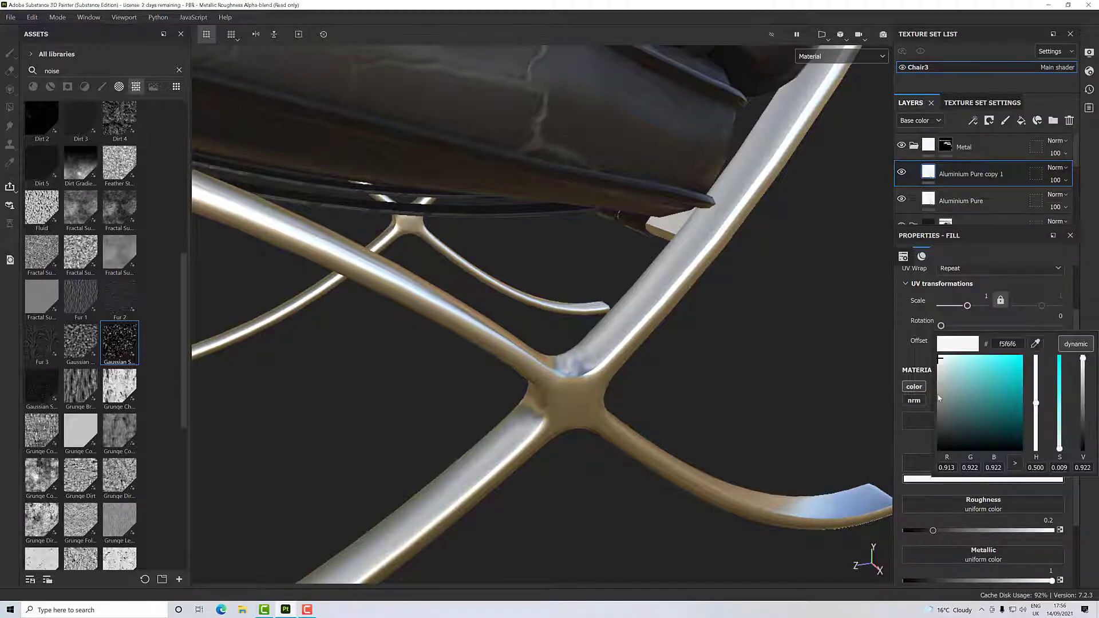
left_click_drag(939, 399, 935, 388)
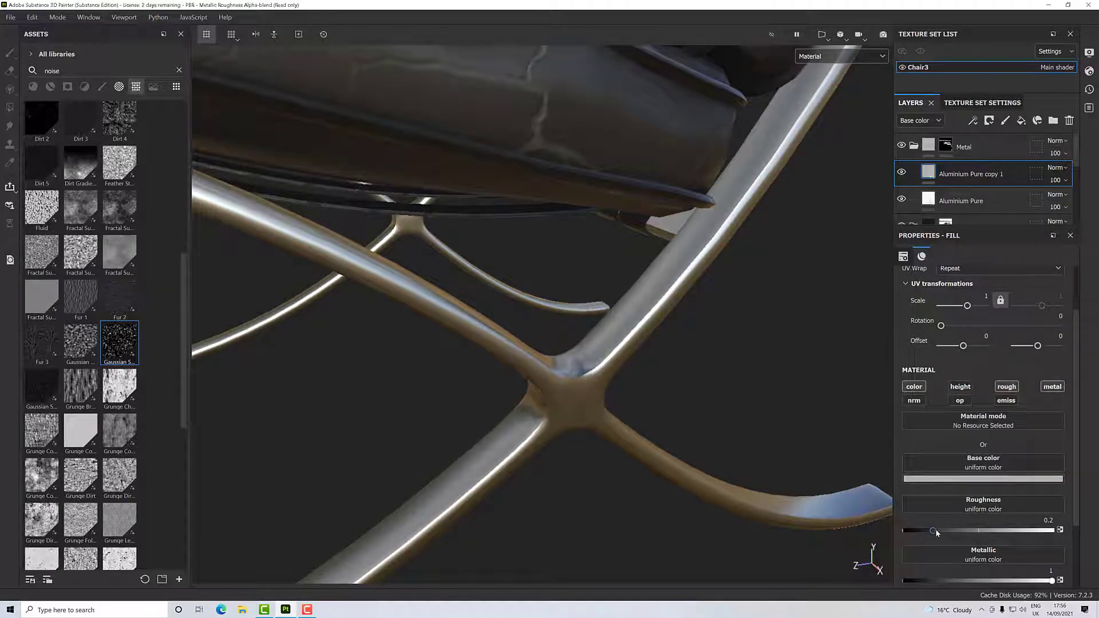
left_click_drag(935, 530, 971, 532)
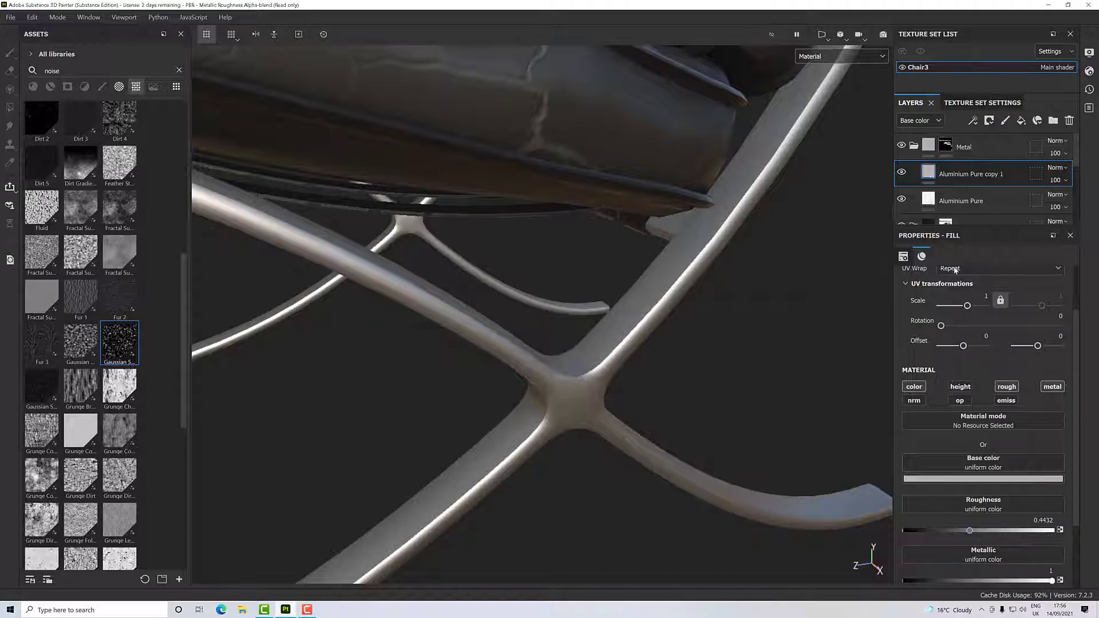
- Add a black mask with a Mask Editor generator to the duplicated Aluminium Pure layer
right_click(957, 175)
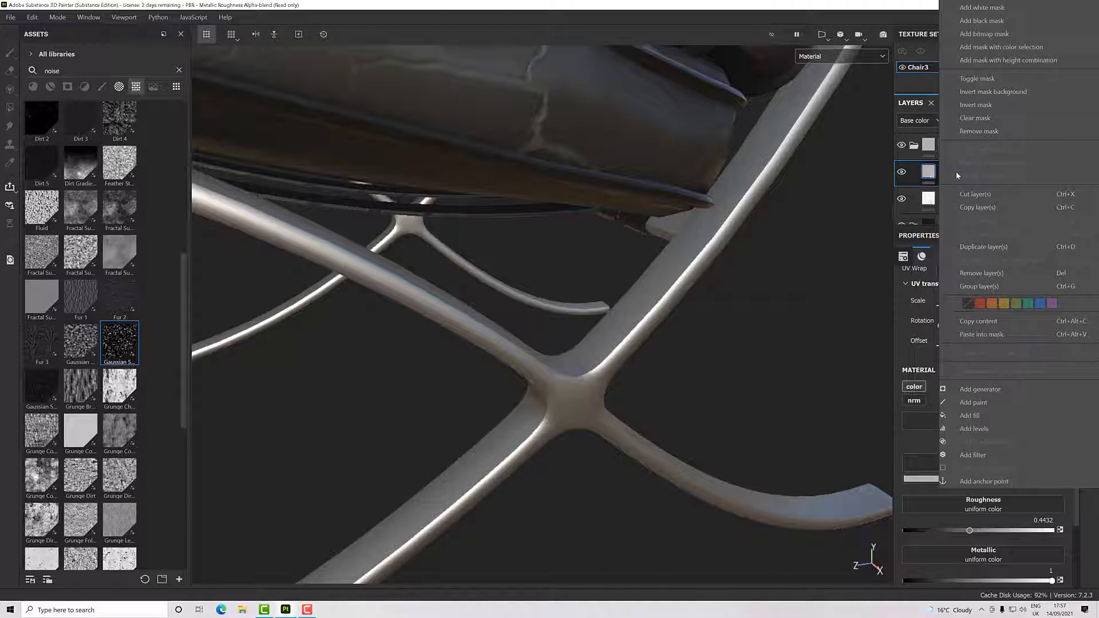
left_click(892, 184)
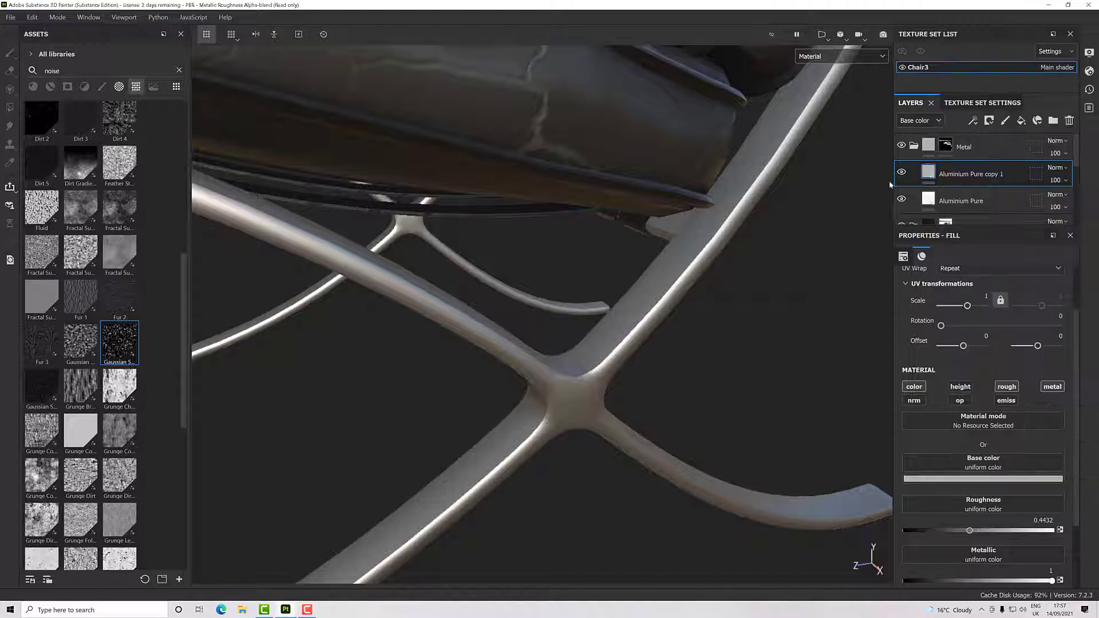
right_click(958, 174)
left_click(998, 21)
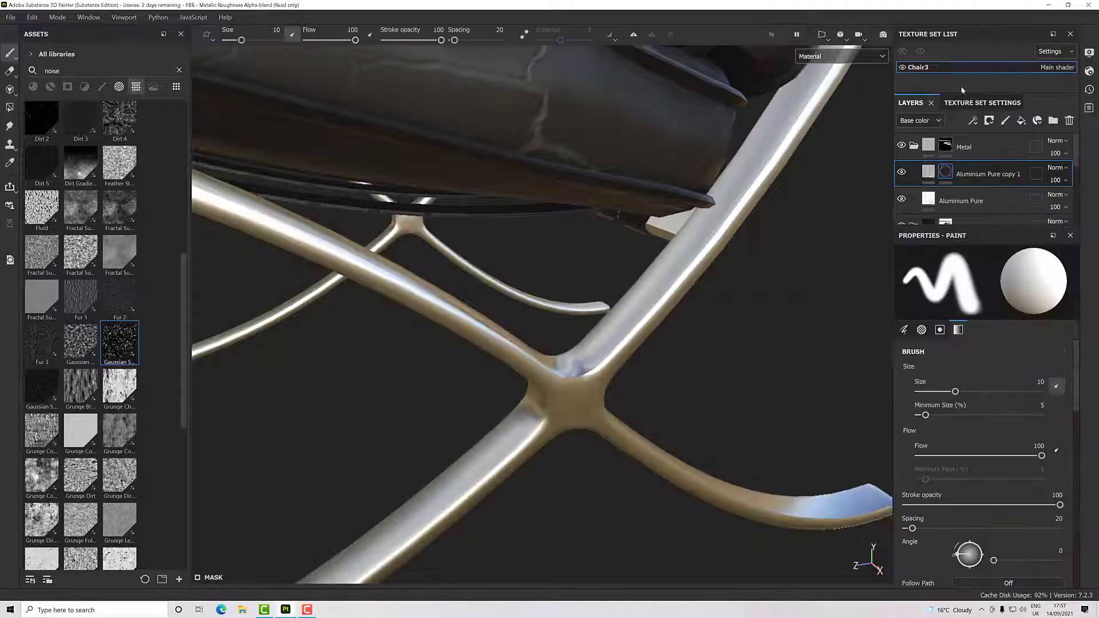
right_click(950, 174)
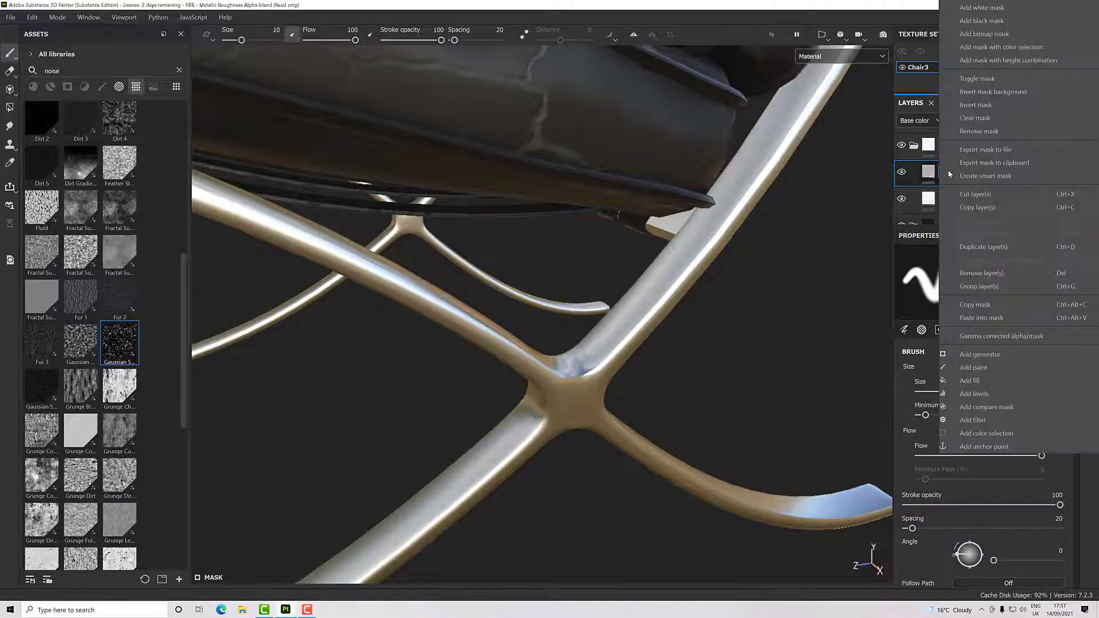
left_click(973, 356)
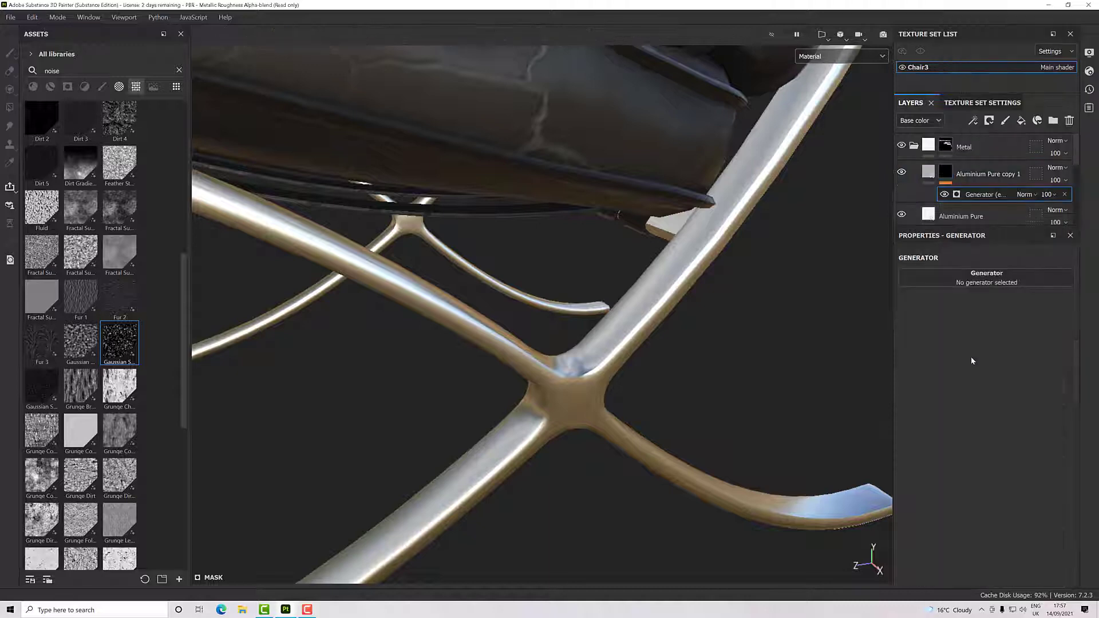
left_click(961, 286)
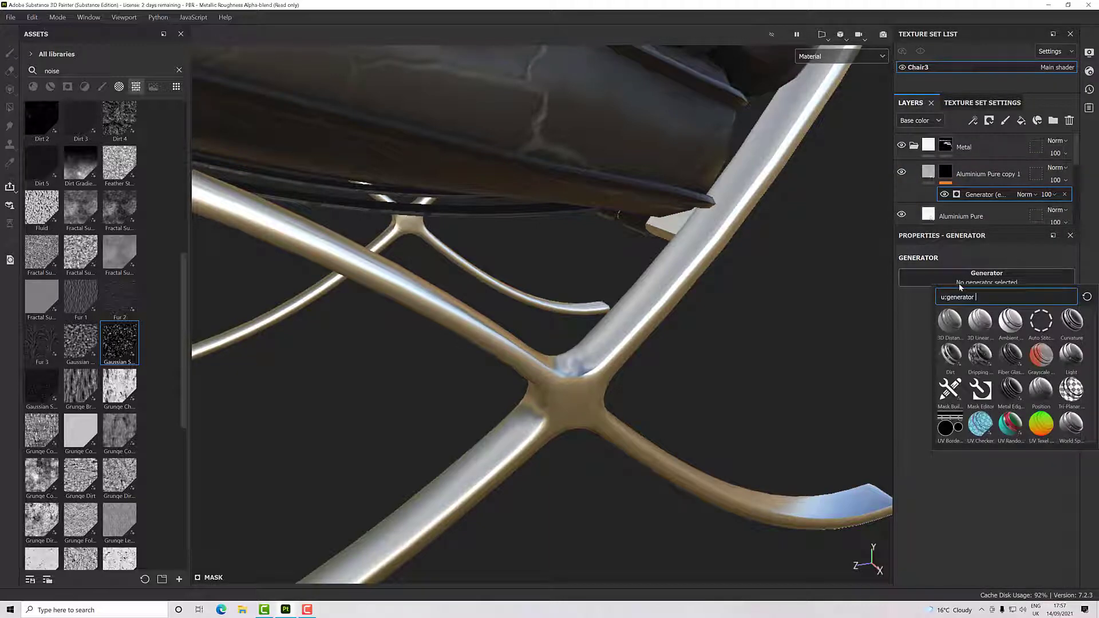
left_click(981, 392)
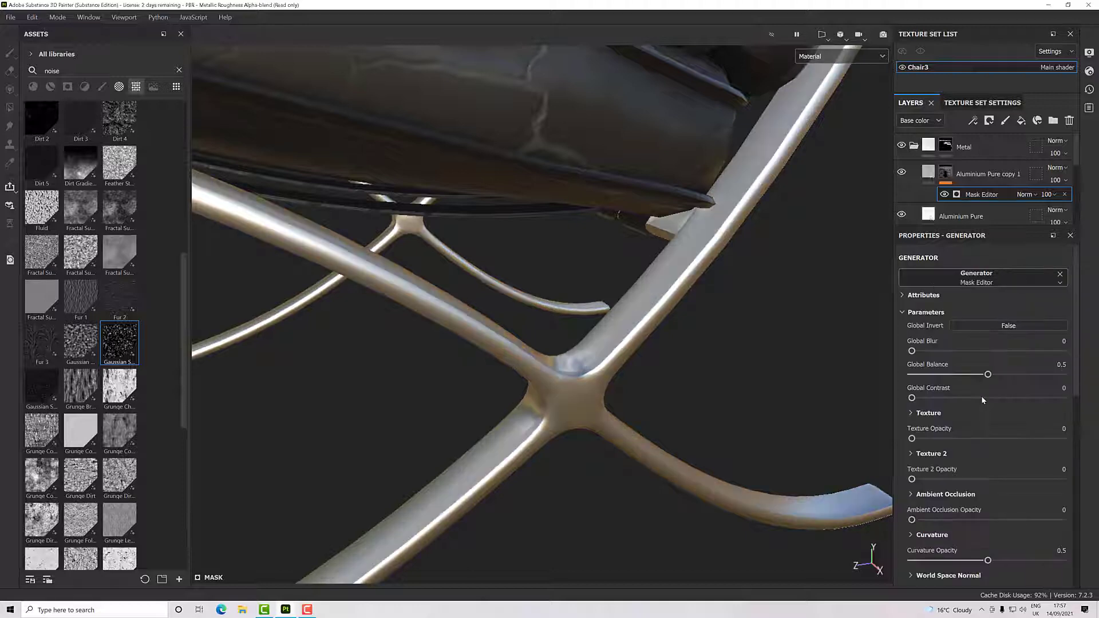
- Switch the viewport display to Mask and examine the generated mask on the metal frame and its cross joint
left_click_drag(830, 365, 711, 358, "alt")
mouse_move(705, 341)
left_mouse_down("alt")
mouse_move(776, 366)
mouse_move(713, 330)
left_mouse_up("alt")
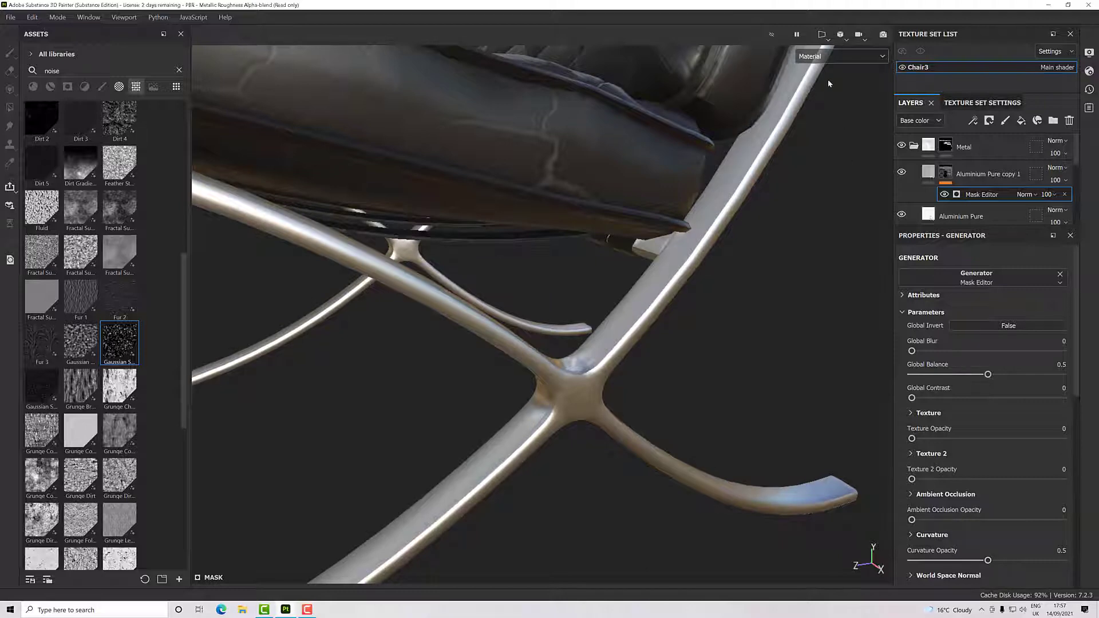
left_click(833, 60)
scroll(834, 143, "down", 5)
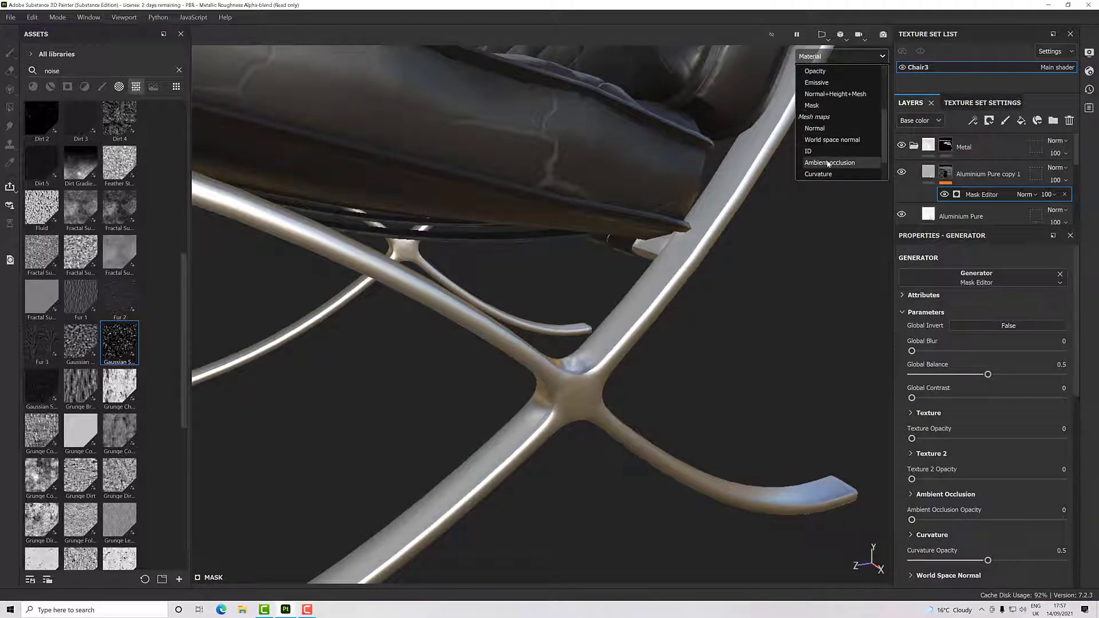
left_click(821, 107)
left_click_drag(737, 339, 665, 359, "alt")
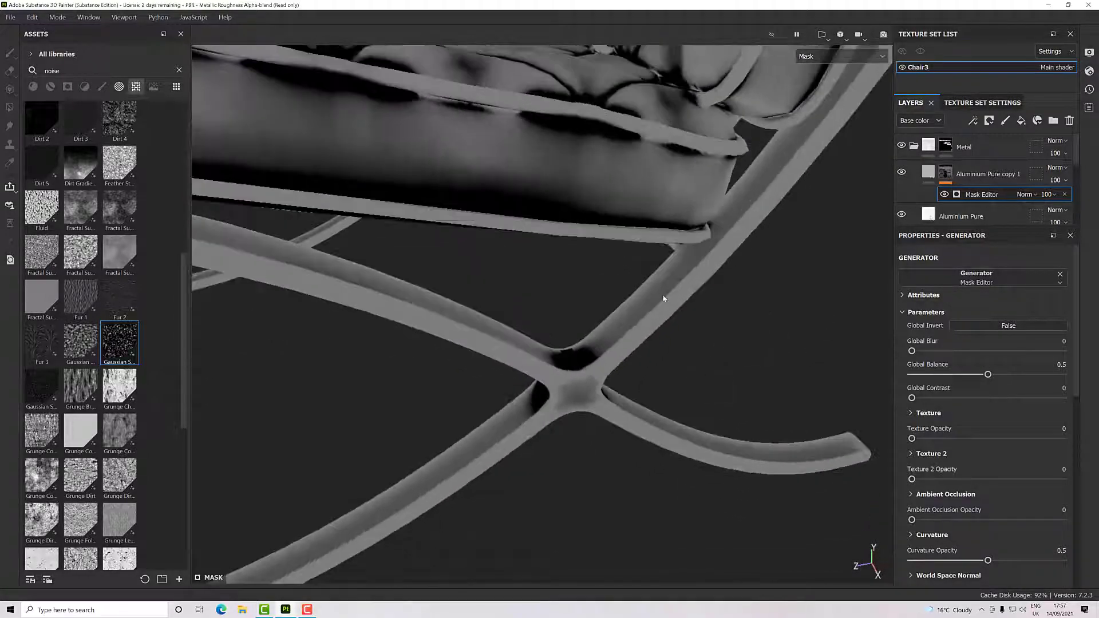
scroll(576, 344, "down", 5)
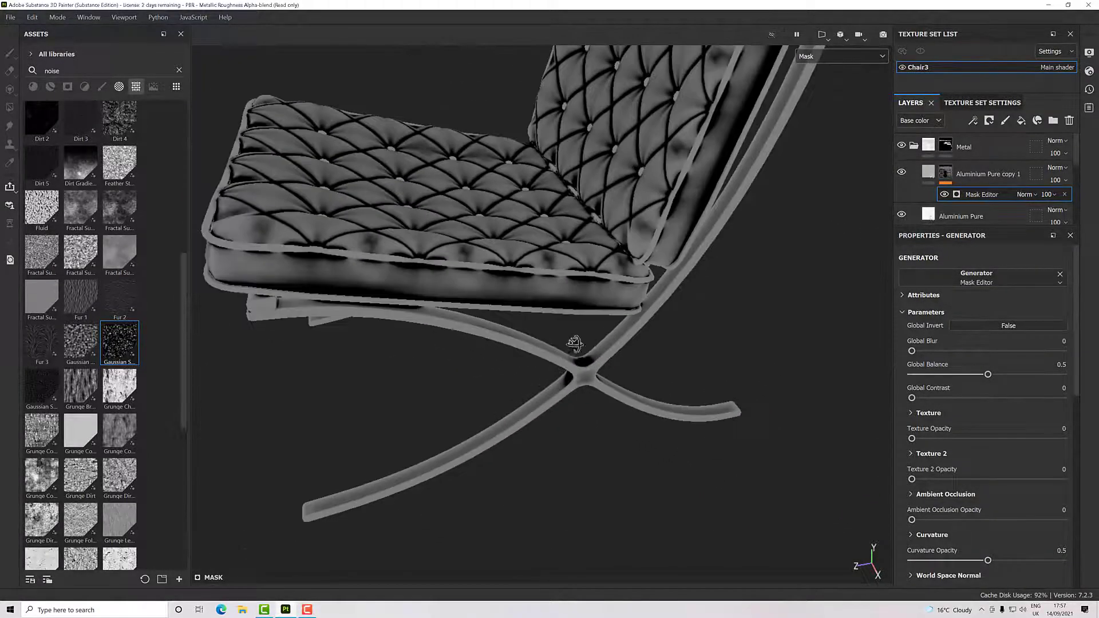
left_click_drag(575, 344, 768, 409, "alt")
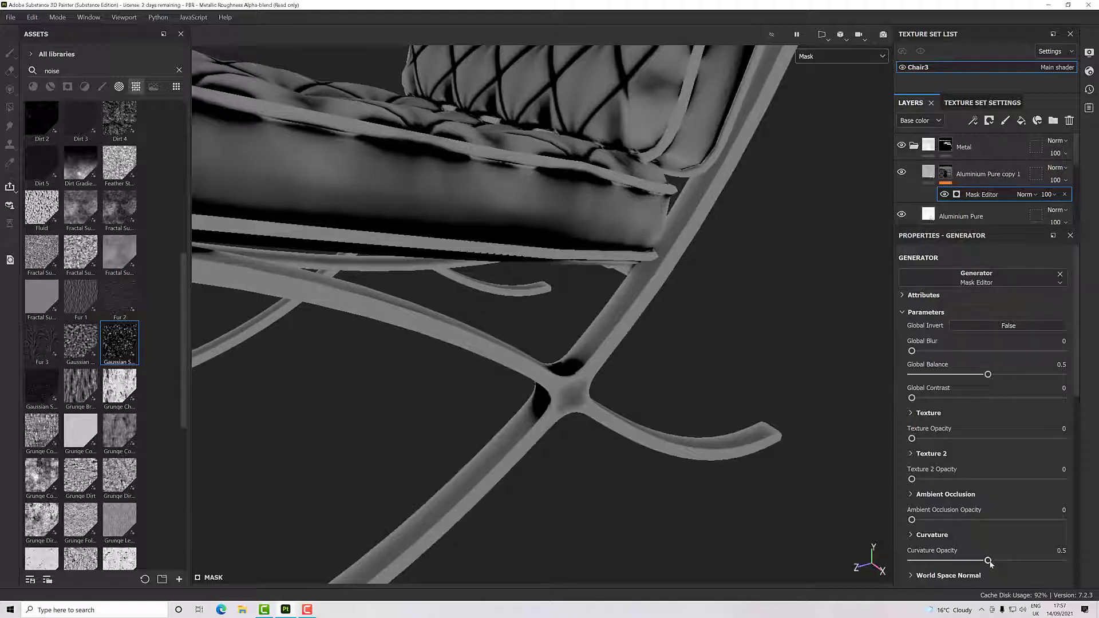
- Set the Mask Editor's Curvature Opacity to 1, keeping Sharp at 1 and setting Fine, Soft, Medium, Large, Big and Huge to 0
left_click_drag(989, 561, 1085, 566)
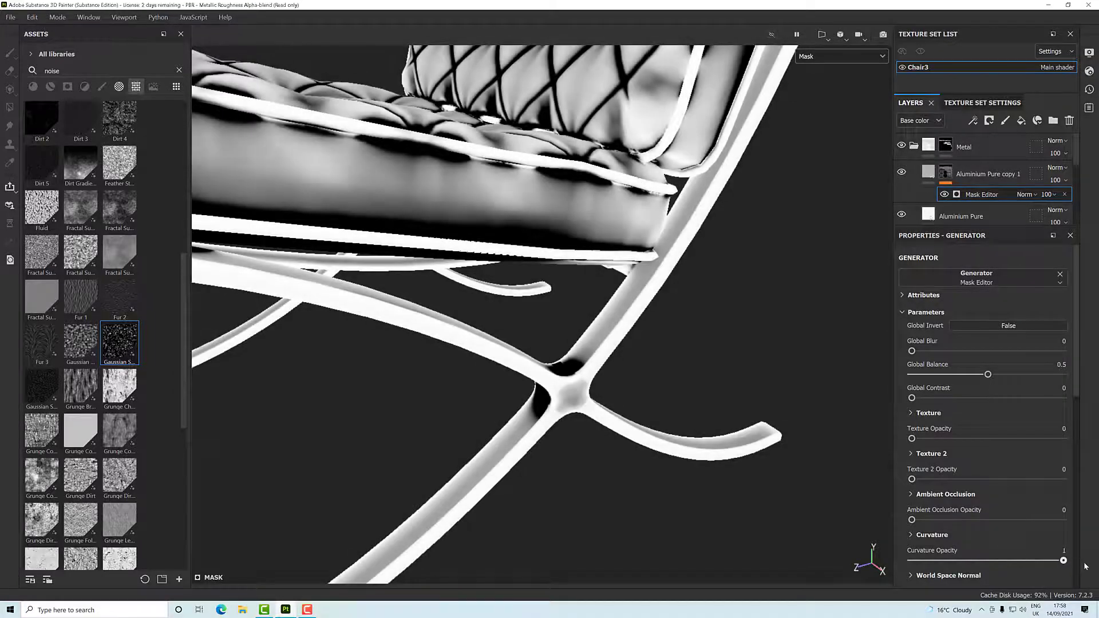
left_click(911, 536)
scroll(968, 532, "down", 4)
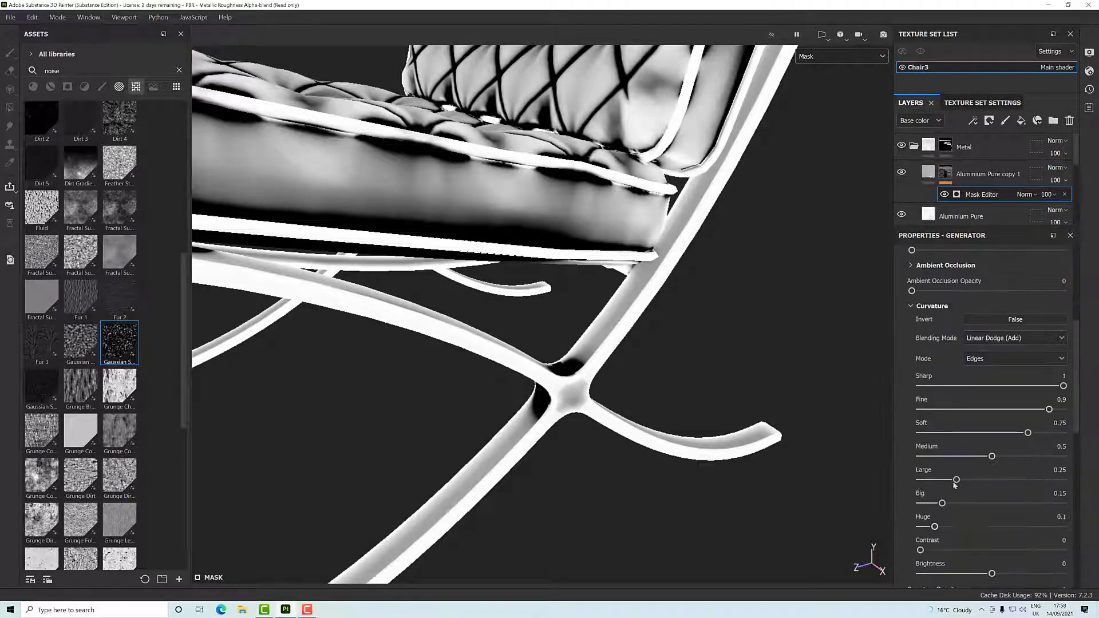
scroll(939, 412, "down", 1)
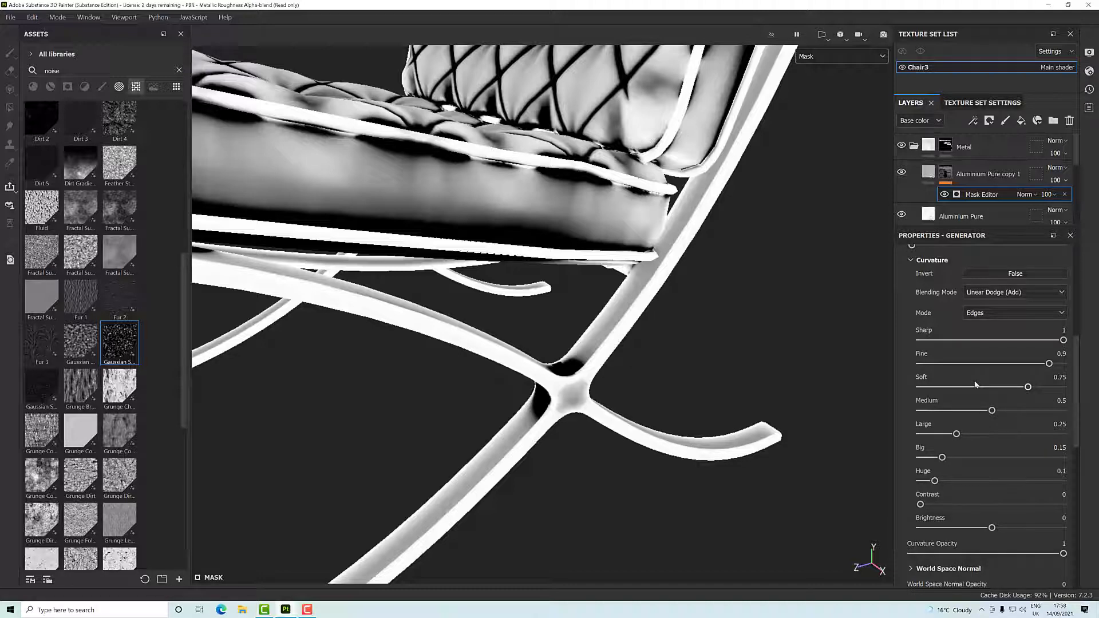
left_click_drag(1063, 340, 922, 340)
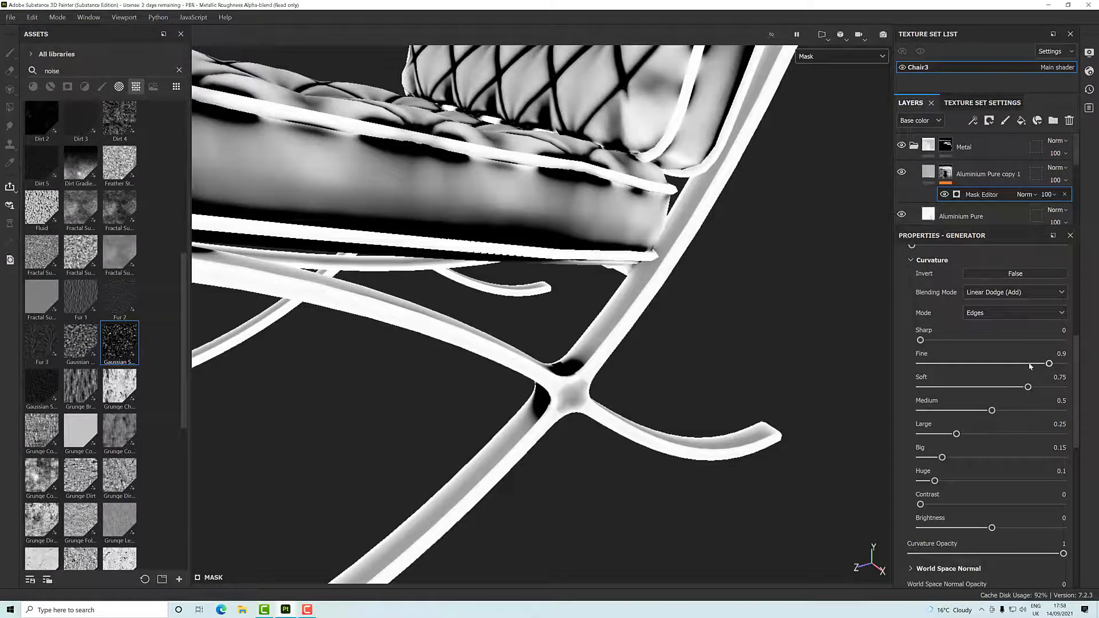
left_click_drag(1049, 364, 921, 363)
left_click_drag(1028, 387, 922, 388)
left_click_drag(992, 410, 899, 413)
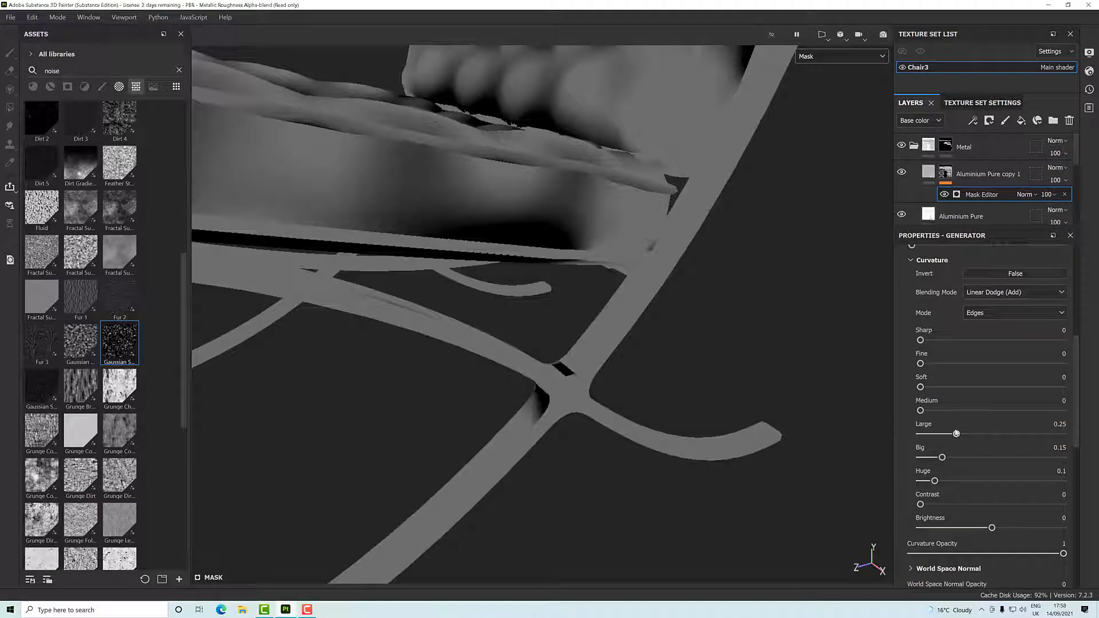
mouse_move(956, 435)
left_mouse_down()
mouse_move(900, 436)
mouse_move(914, 460)
mouse_move(906, 484)
mouse_move(1081, 491)
mouse_move(920, 482)
mouse_move(968, 459)
mouse_move(1012, 458)
mouse_move(888, 458)
mouse_move(959, 433)
mouse_move(1031, 434)
mouse_move(898, 434)
mouse_move(1022, 410)
mouse_move(892, 408)
mouse_move(1019, 387)
mouse_move(894, 389)
mouse_move(1001, 364)
mouse_move(896, 366)
mouse_move(969, 340)
mouse_move(1071, 341)
left_mouse_up()
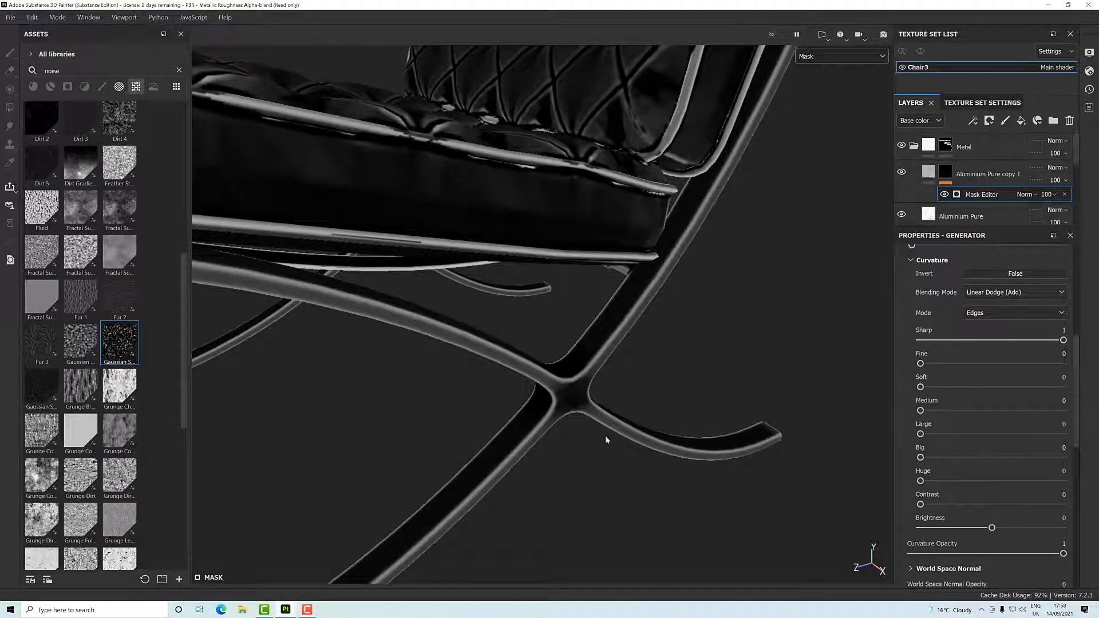
- Set the curvature's Fine value to 0.14 and check the edge mask around the chair frame
scroll(564, 392, "up", 4)
left_click_drag(565, 393, 542, 413, "alt")
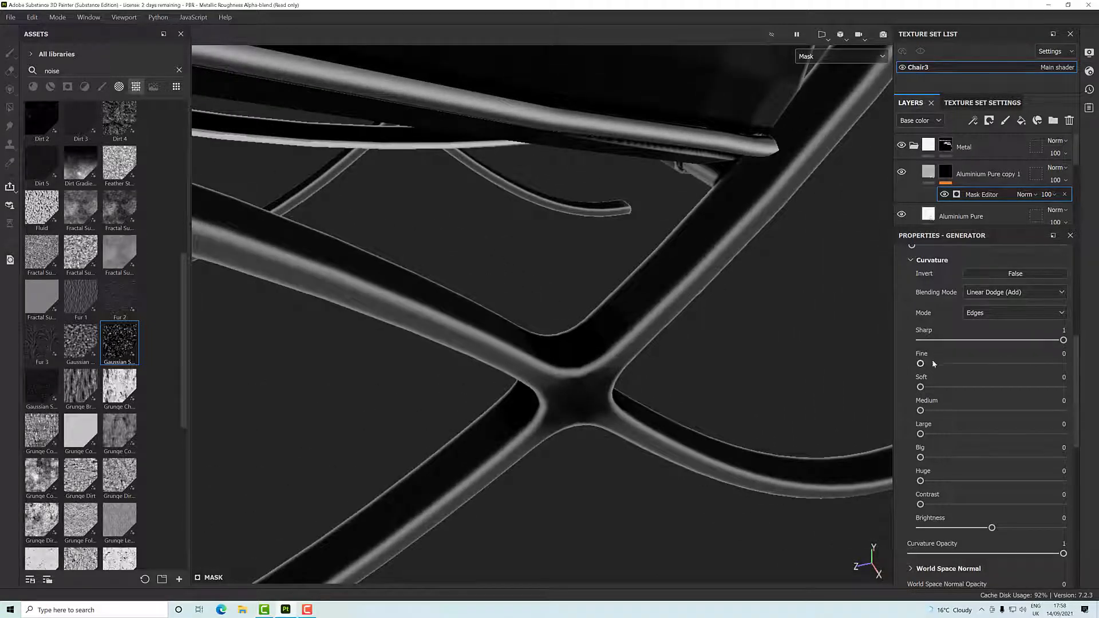
left_click_drag(921, 363, 937, 364)
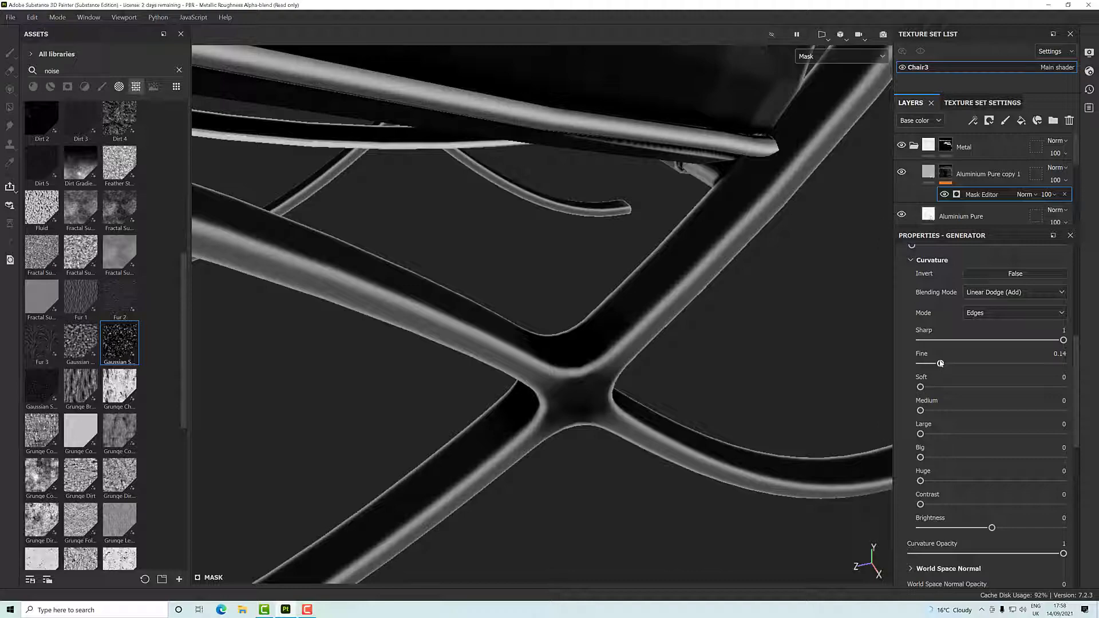
left_click_drag(723, 420, 780, 356, "alt")
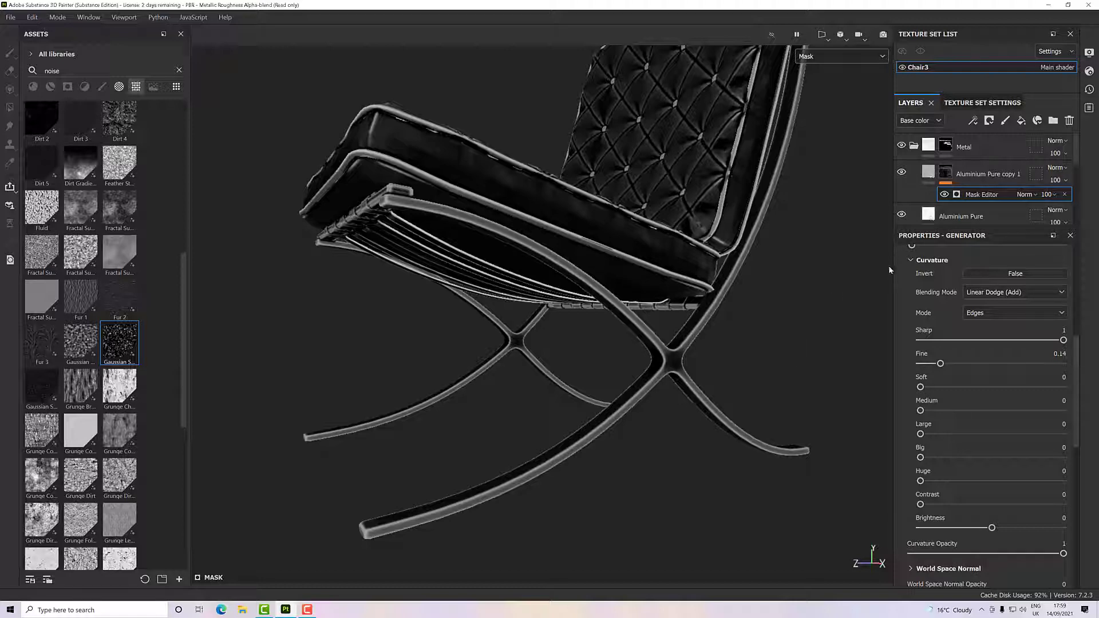
- Assign the Fur 1 procedural to the Mask Editor's Texture image input
left_click(911, 260)
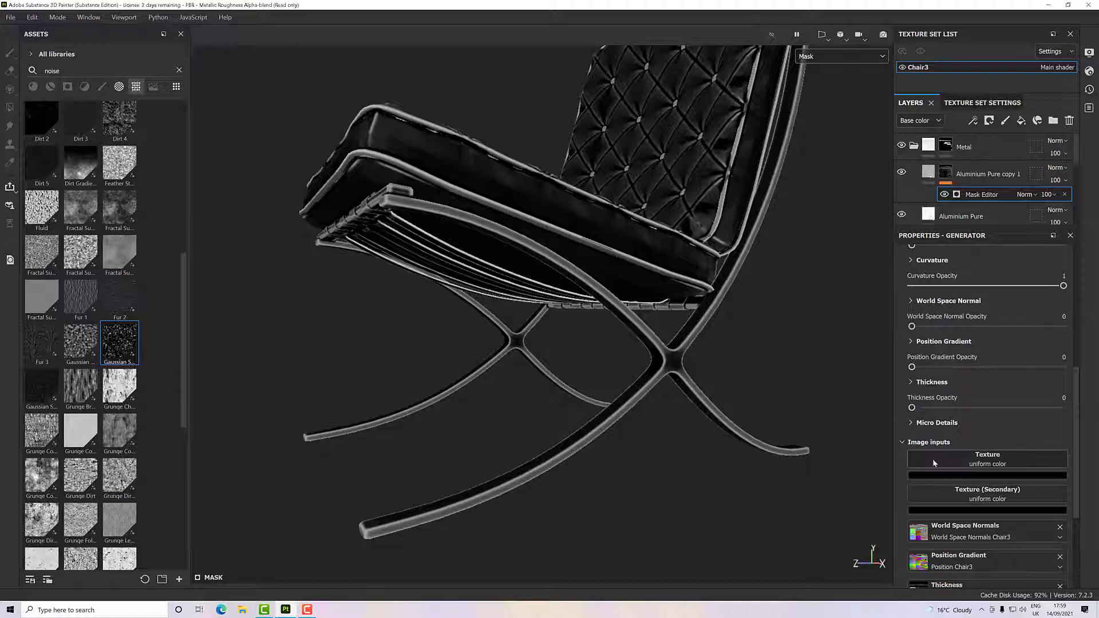
scroll(955, 498, "down", 2)
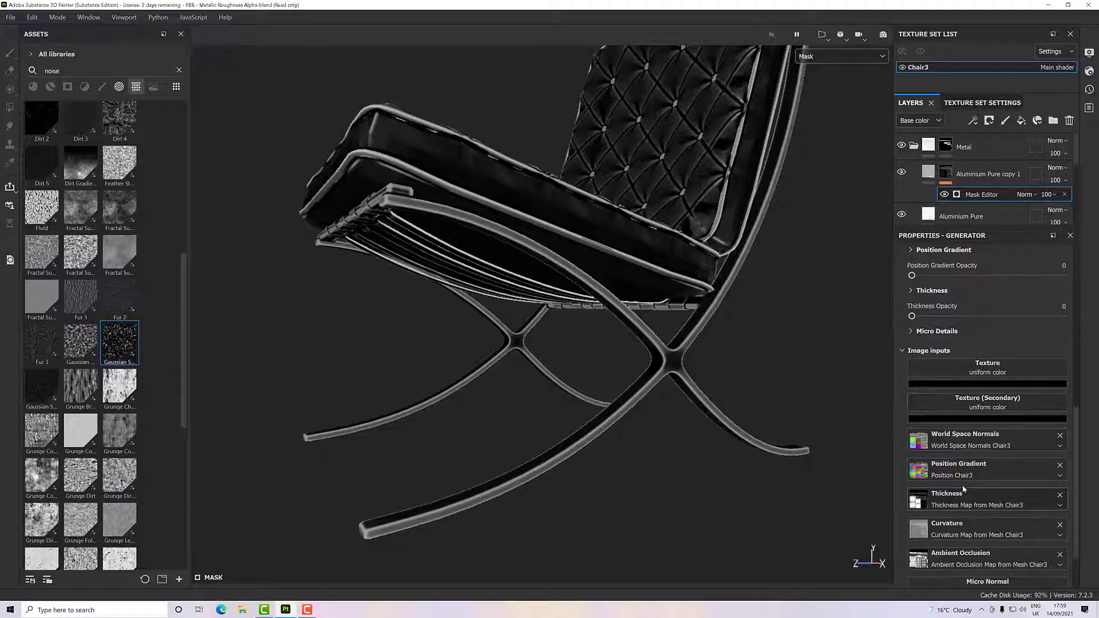
scroll(955, 492, "down", 1)
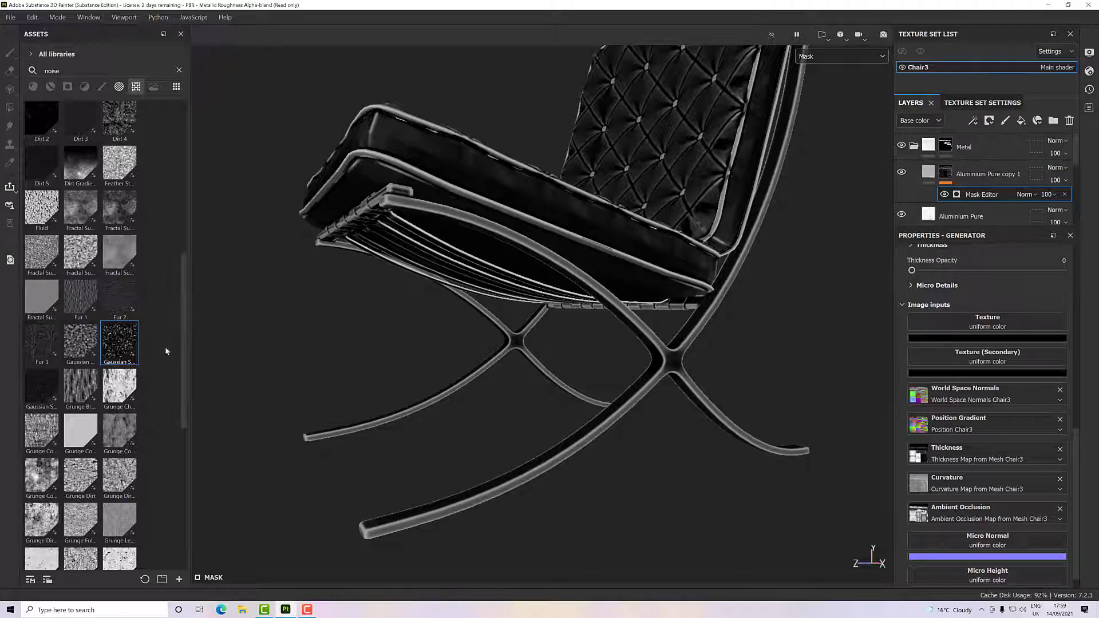
left_click_drag(181, 345, 183, 372)
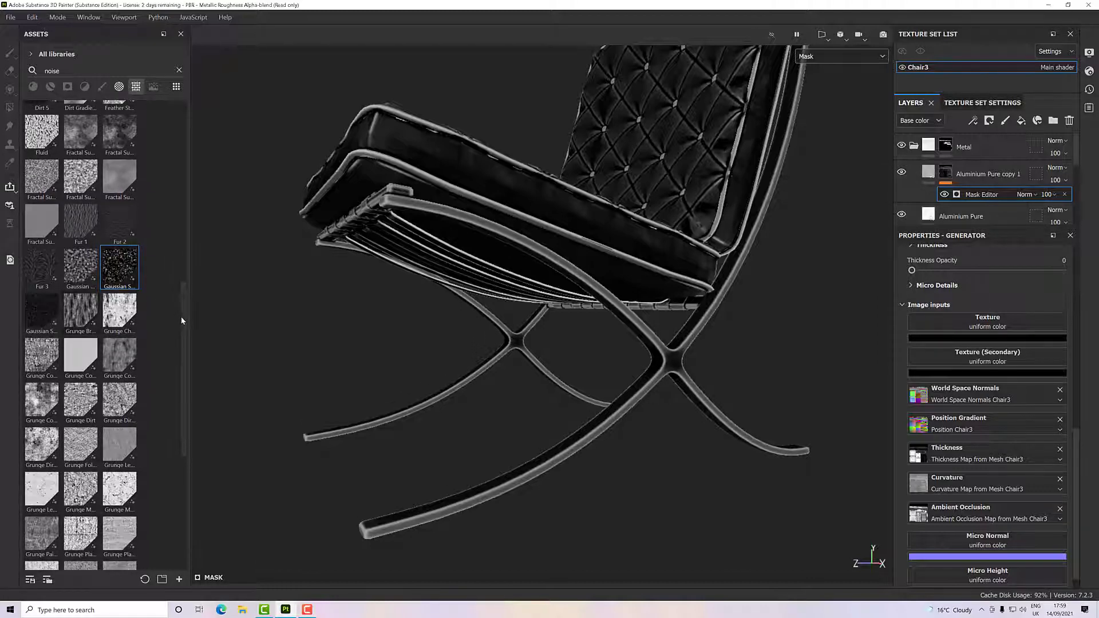
scroll(181, 297, "up", 3)
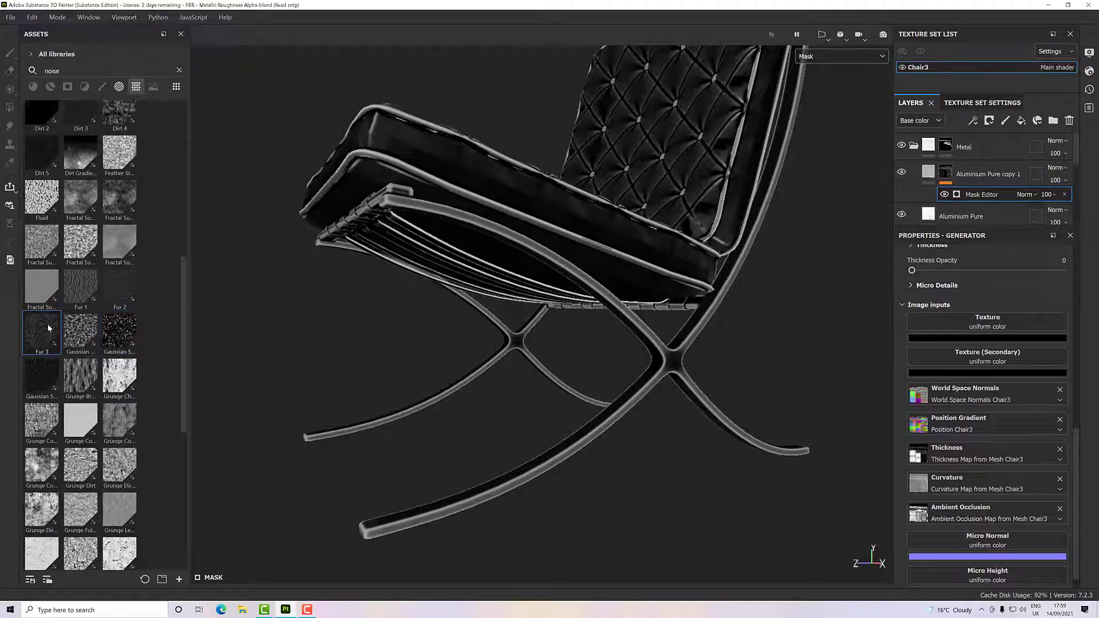
left_click(78, 290)
left_click_drag(79, 289, 956, 329)
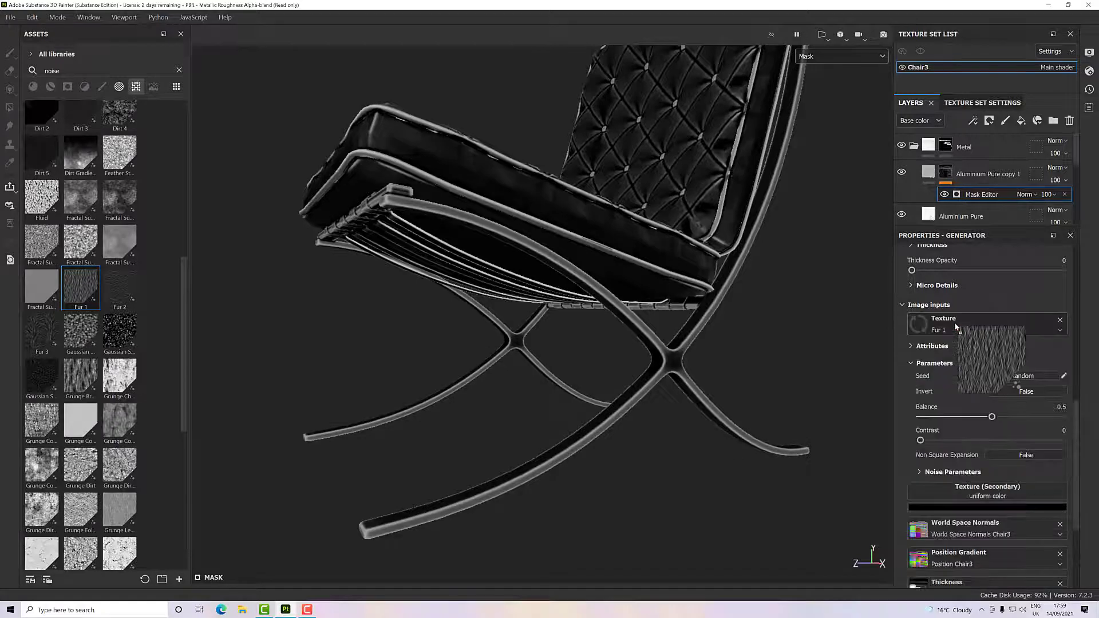
- Set the Mask Editor's Texture Opacity to 1 and check the fur pattern on the chair frame's mask
scroll(680, 351, "up", 6)
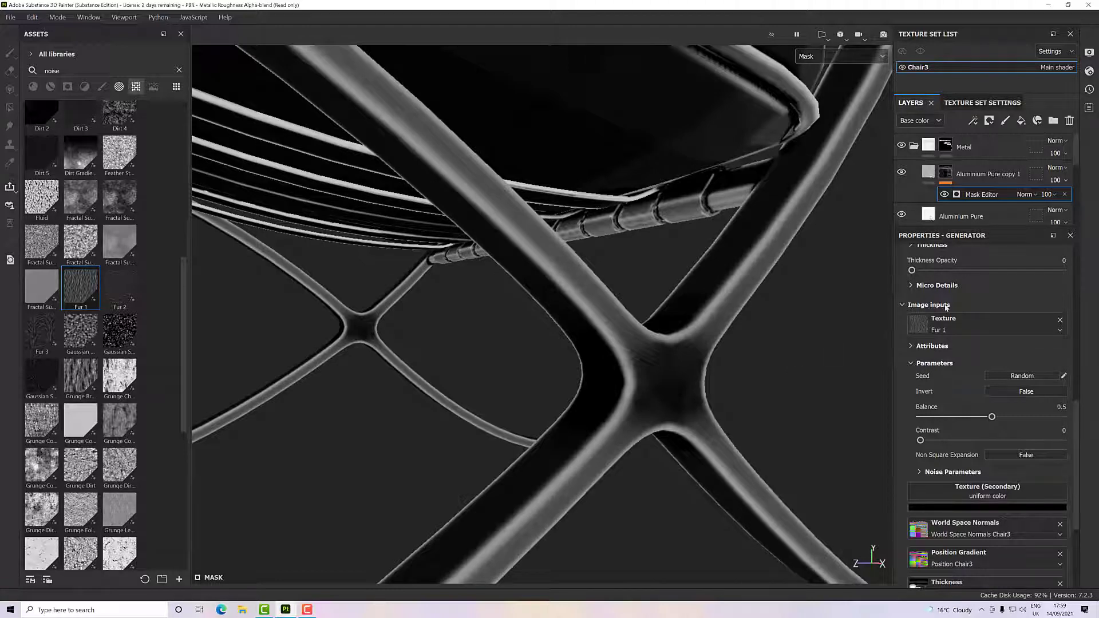
scroll(946, 308, "up", 5)
scroll(945, 308, "up", 3)
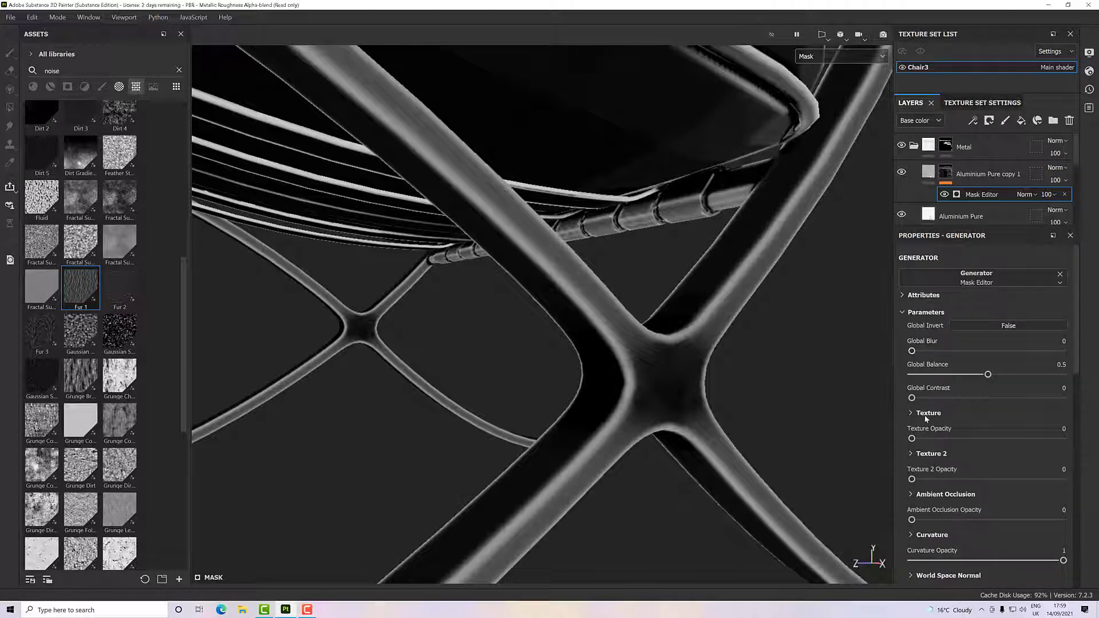
left_click_drag(912, 439, 1092, 448)
scroll(726, 379, "down", 10)
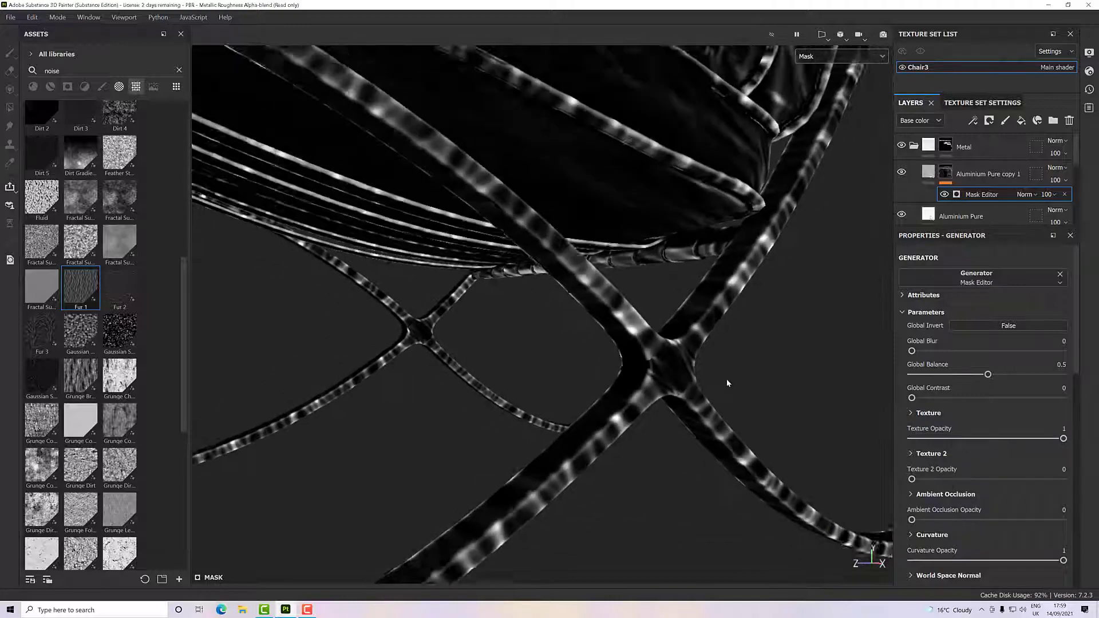
scroll(726, 379, "up", 5)
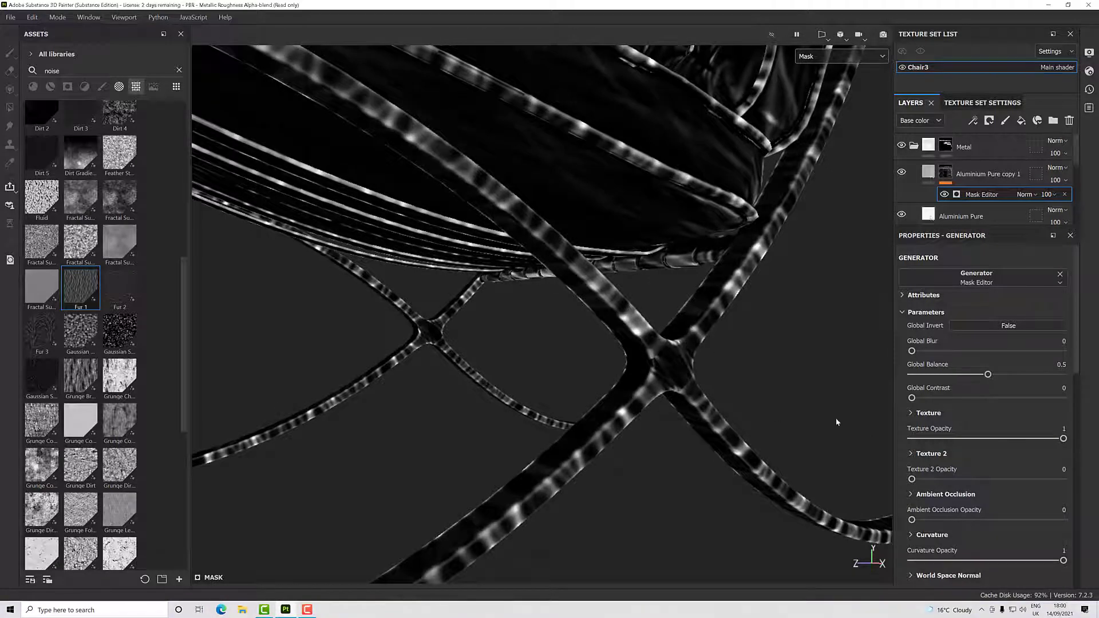
- In the Mask Editor's Texture settings, turn on Invert and set Scale to 8.68
left_click(912, 413)
scroll(897, 413, "down", 2)
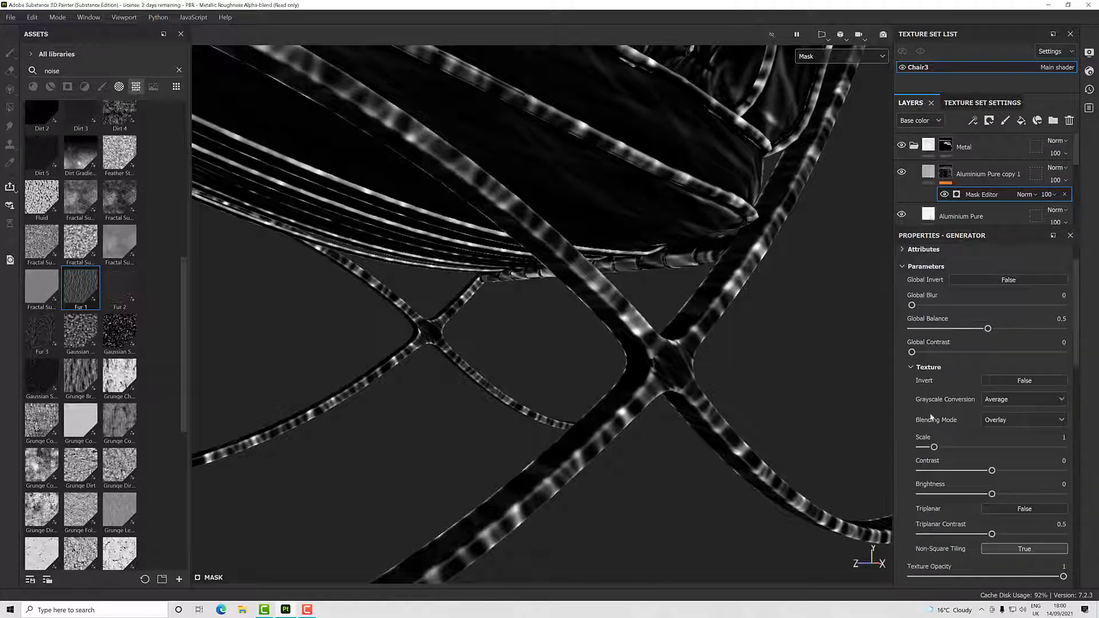
scroll(898, 430, "down", 2)
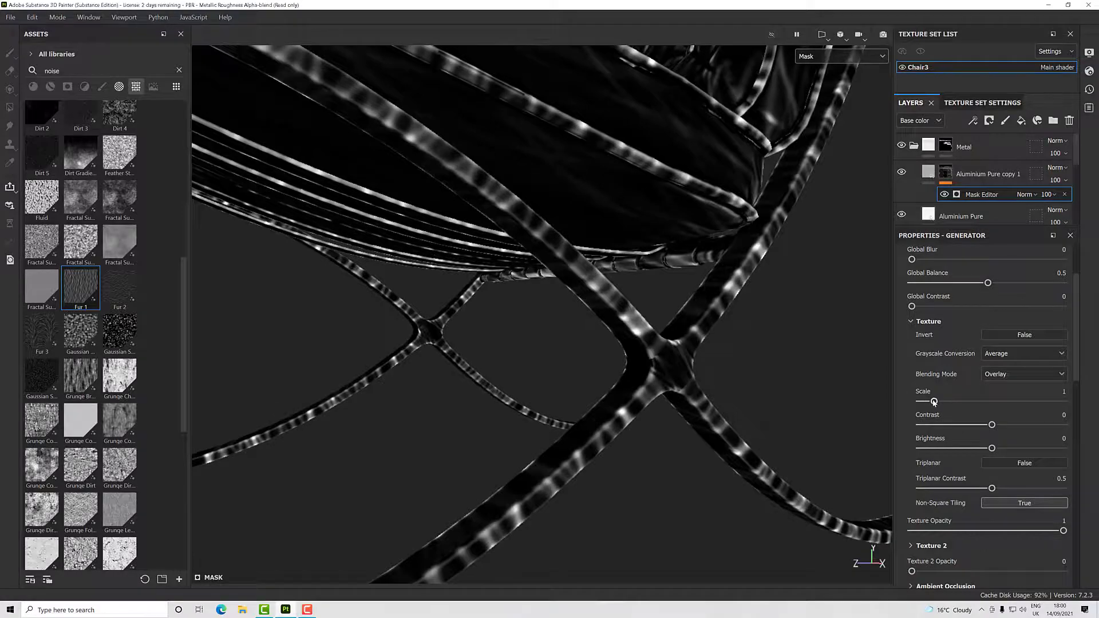
left_click_drag(935, 402, 1056, 413)
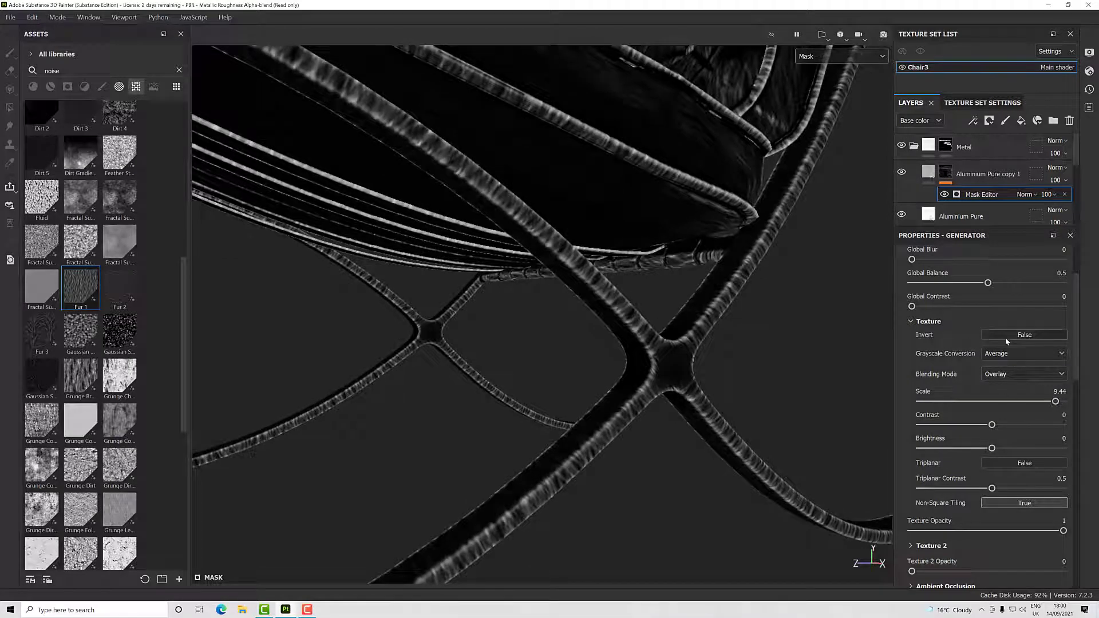
left_click(1005, 335)
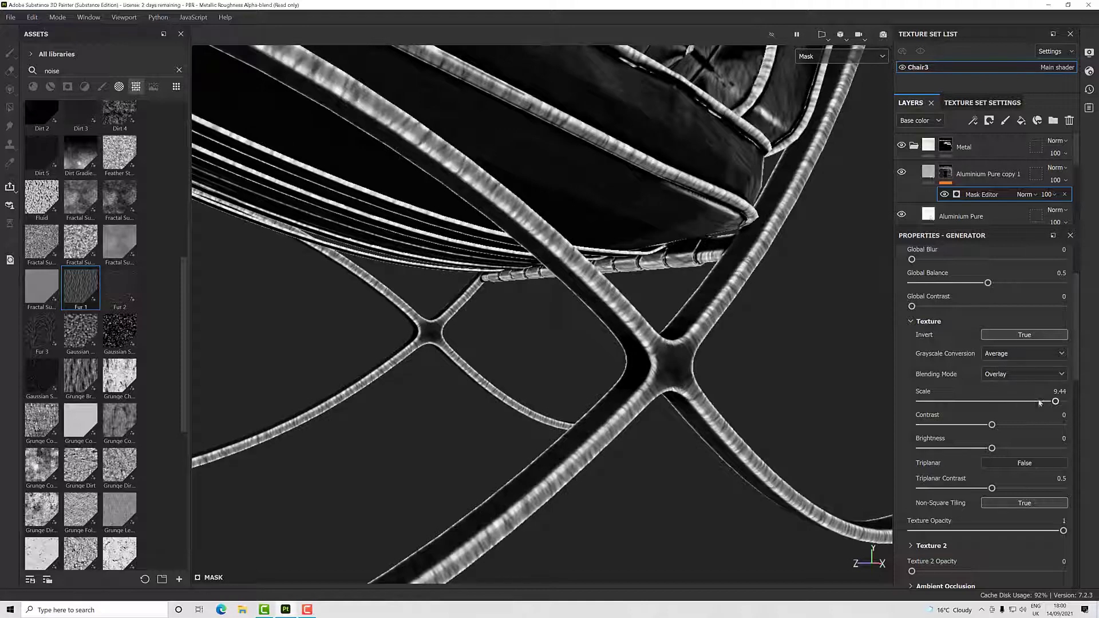
left_click_drag(1056, 402, 1045, 402)
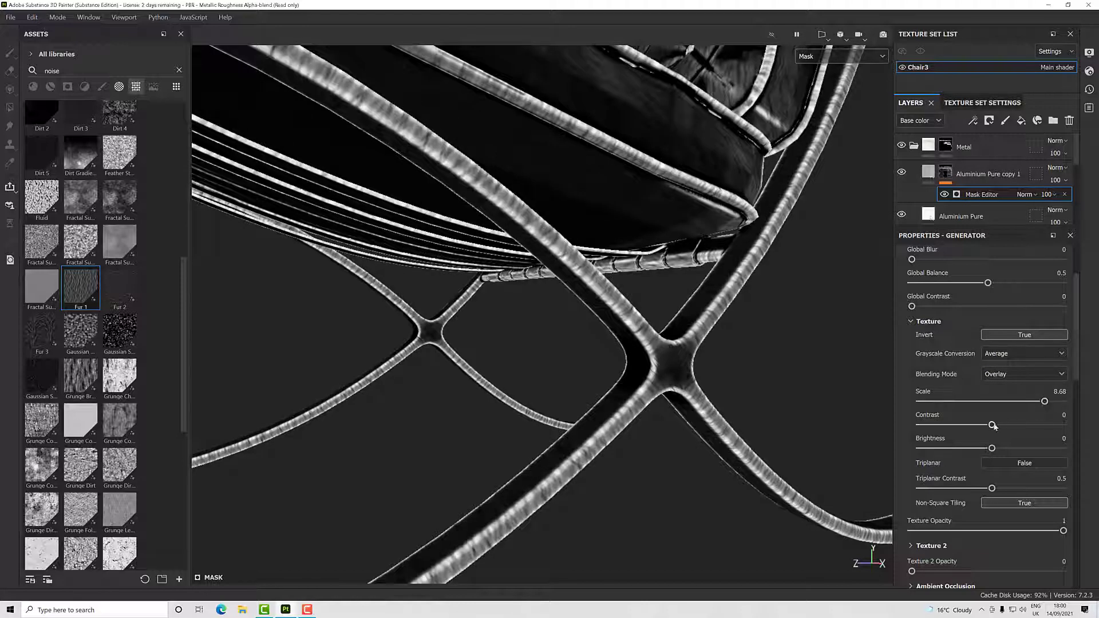
- Set the mask texture's Contrast to 0.4 and Brightness to 0.06, and check the streaks along the frame
left_click_drag(993, 425, 997, 460)
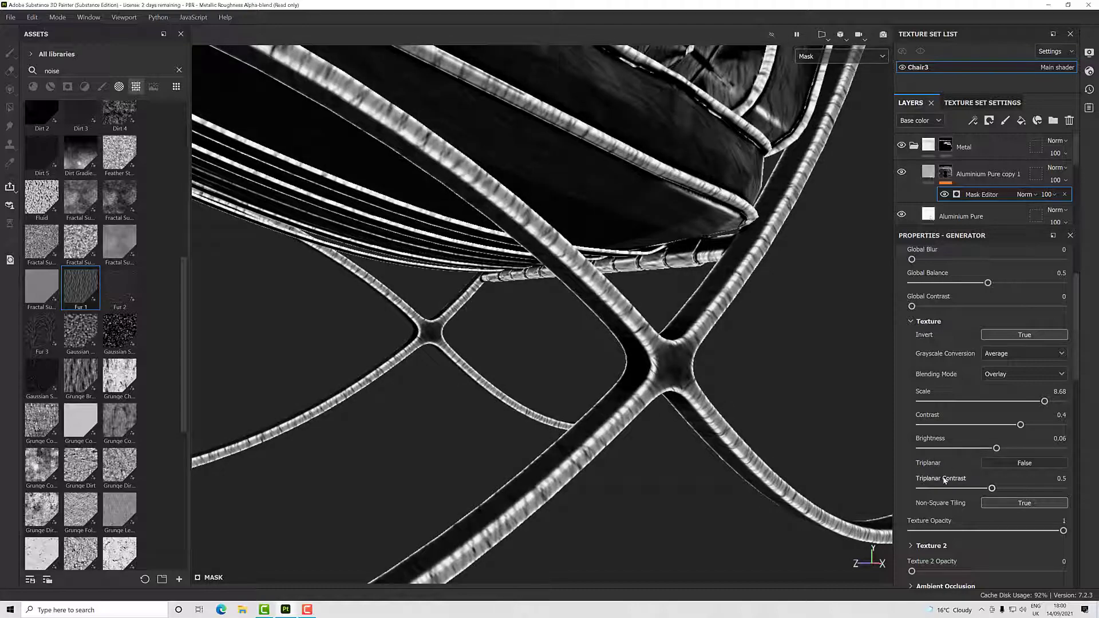
left_click_drag(617, 461, 605, 442, "alt")
scroll(632, 347, "up", 3)
scroll(633, 347, "up", 2)
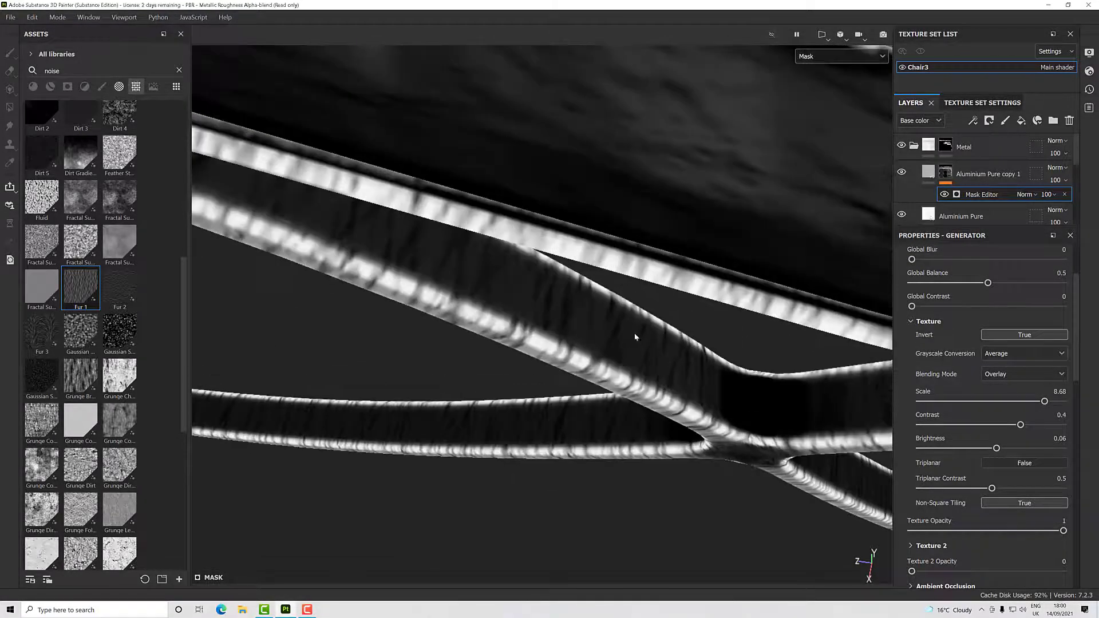
scroll(643, 386, "down", 5)
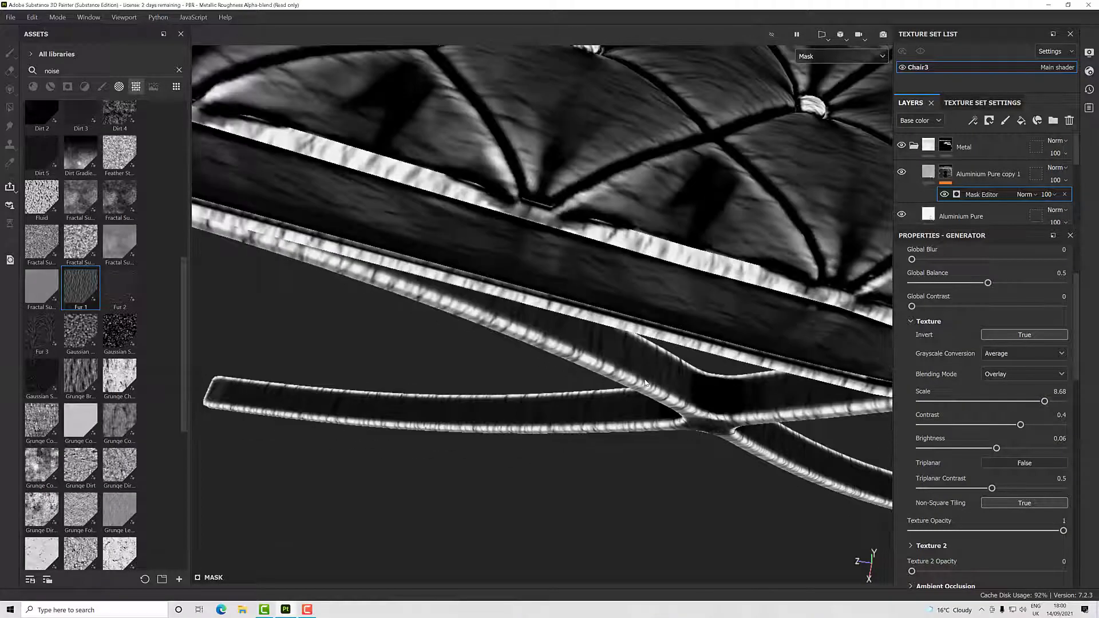
- Try a much smaller scale for the mask texture, and settle on a Scale of 10
left_click_drag(642, 386, 633, 325, "alt")
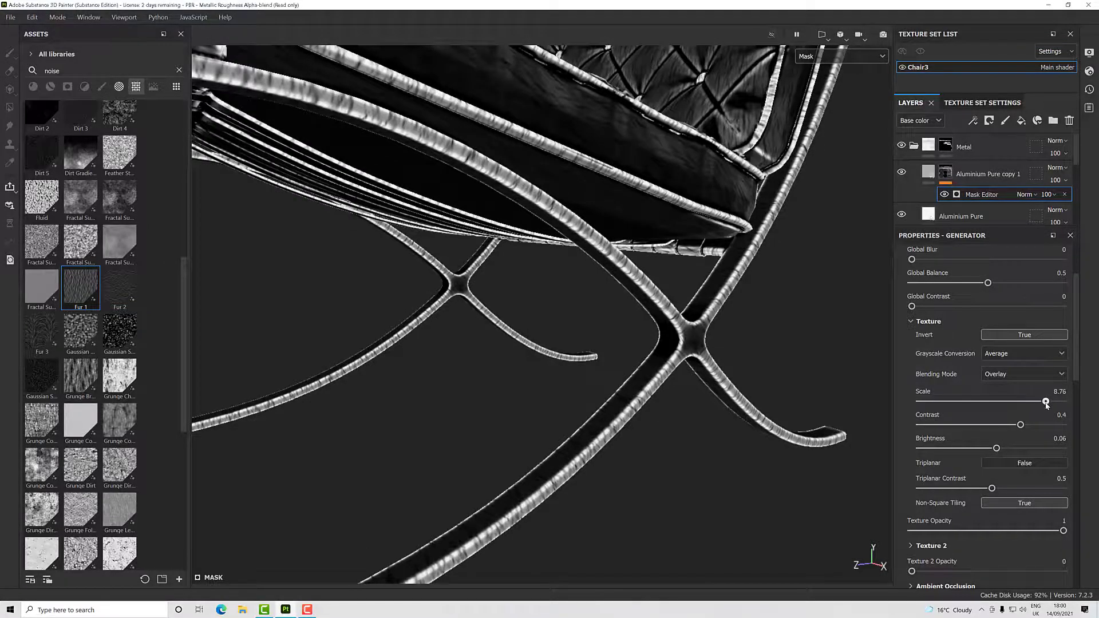
left_click_drag(1045, 402, 954, 410)
left_click_drag(938, 402, 1087, 419)
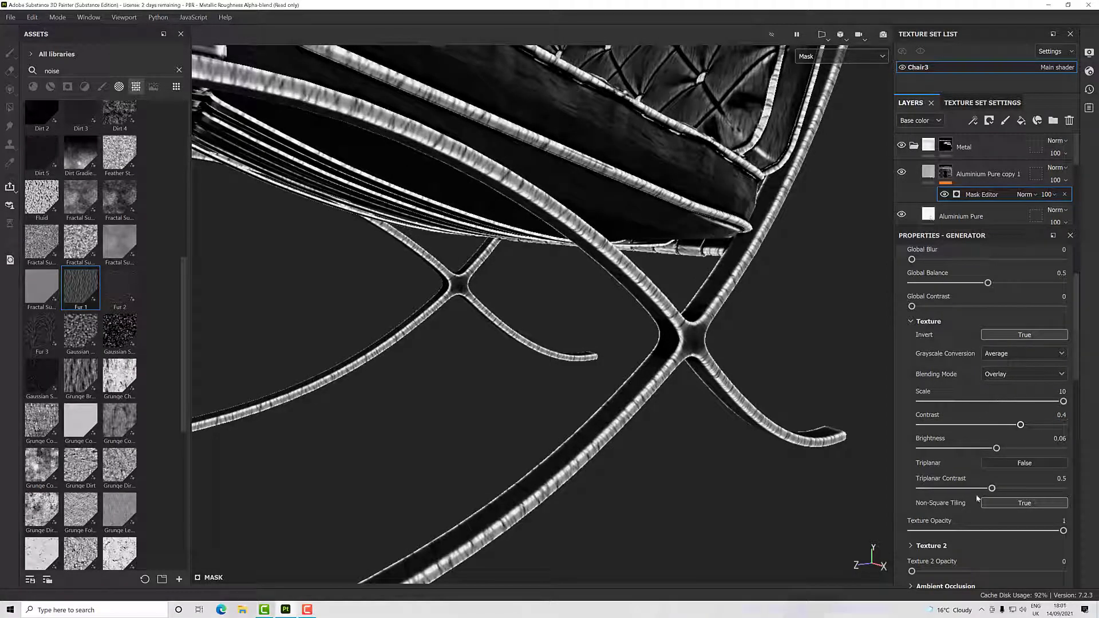
- Try Triplanar projection on the mask texture with Scale at 1.53, and return to non-triplanar at Scale 10
left_click(999, 464)
left_click_drag(730, 366, 671, 375, "alt")
scroll(672, 375, "up", 5)
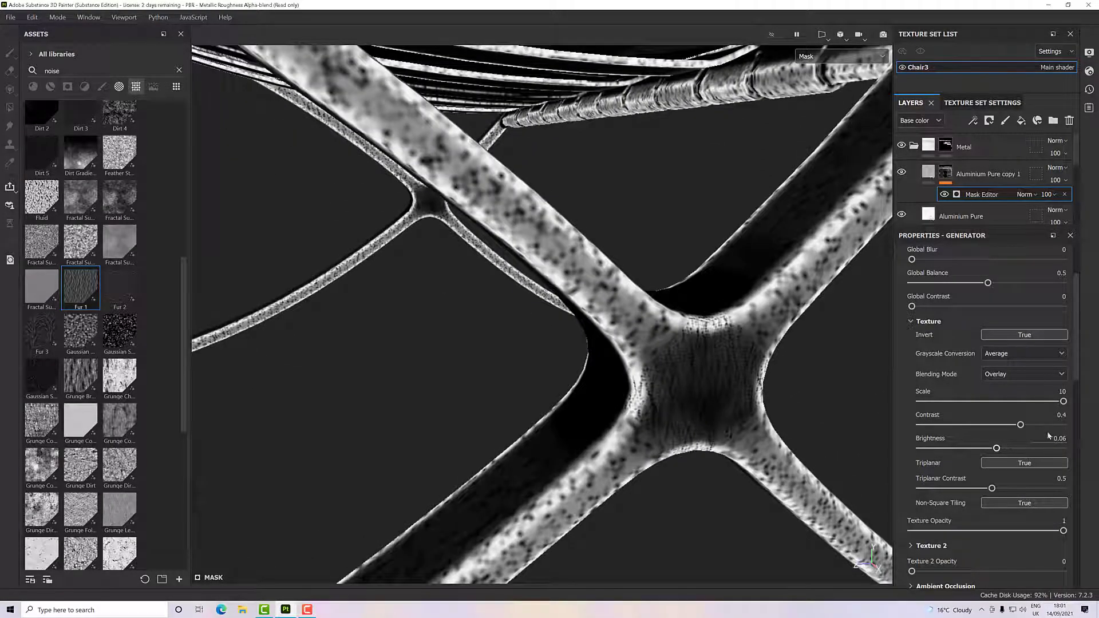
left_click_drag(1064, 402, 942, 403)
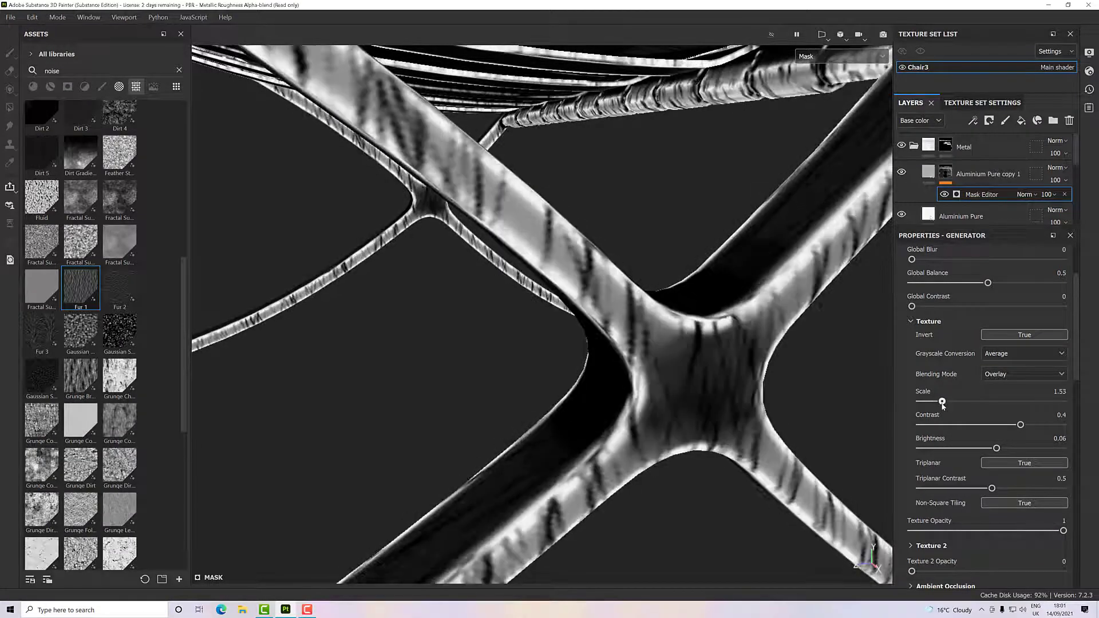
scroll(717, 396, "down", 12)
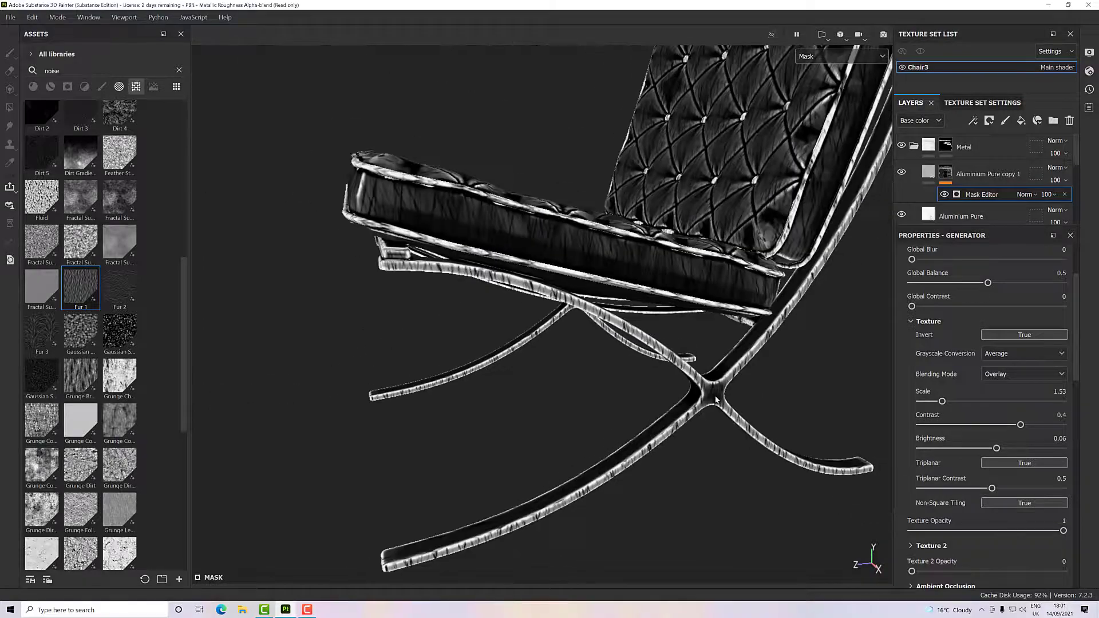
left_click_drag(718, 397, 825, 400, "alt")
scroll(734, 394, "up", 10)
scroll(723, 379, "up", 3)
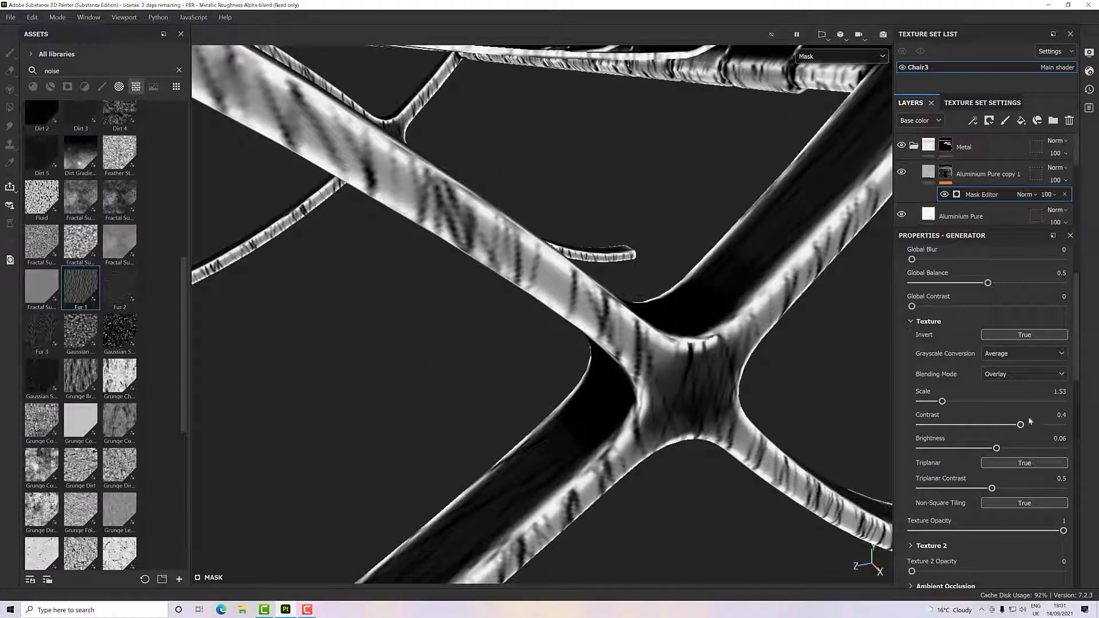
left_click(1018, 463)
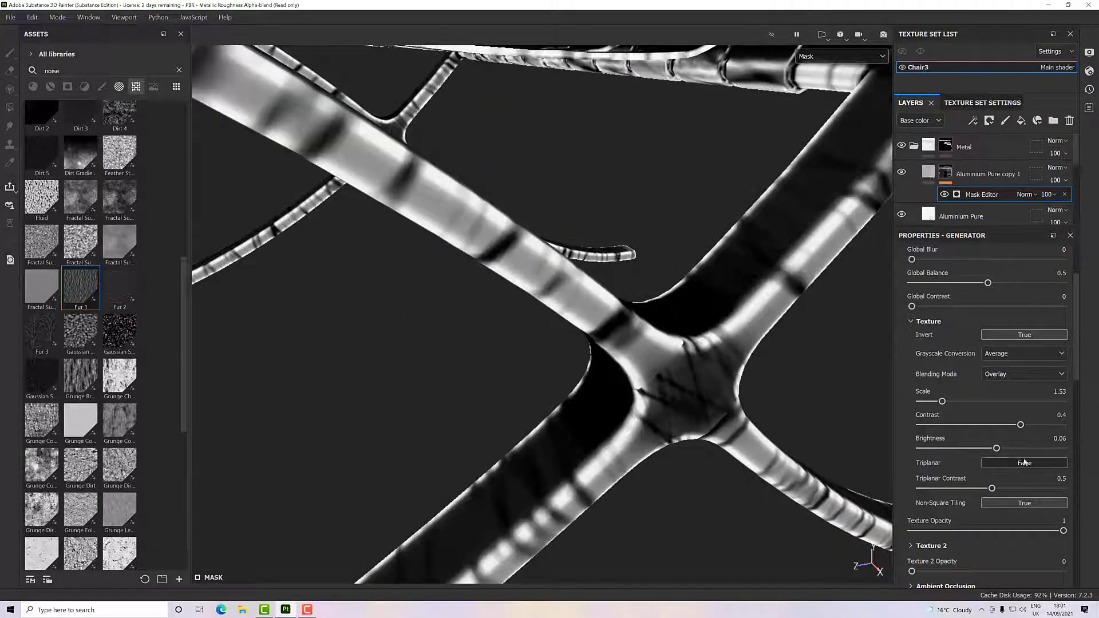
left_click_drag(944, 402, 1087, 405)
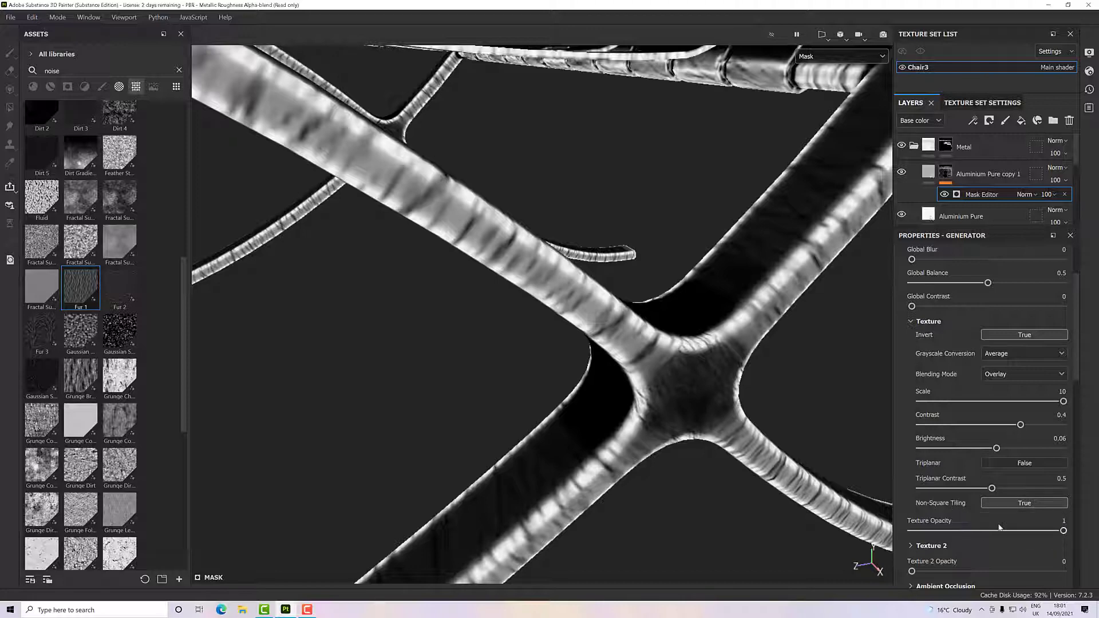
- Lower the mask's Texture Opacity to 0.51 and show the chair in Material display
left_click_drag(1063, 532, 991, 538)
left_click(830, 56)
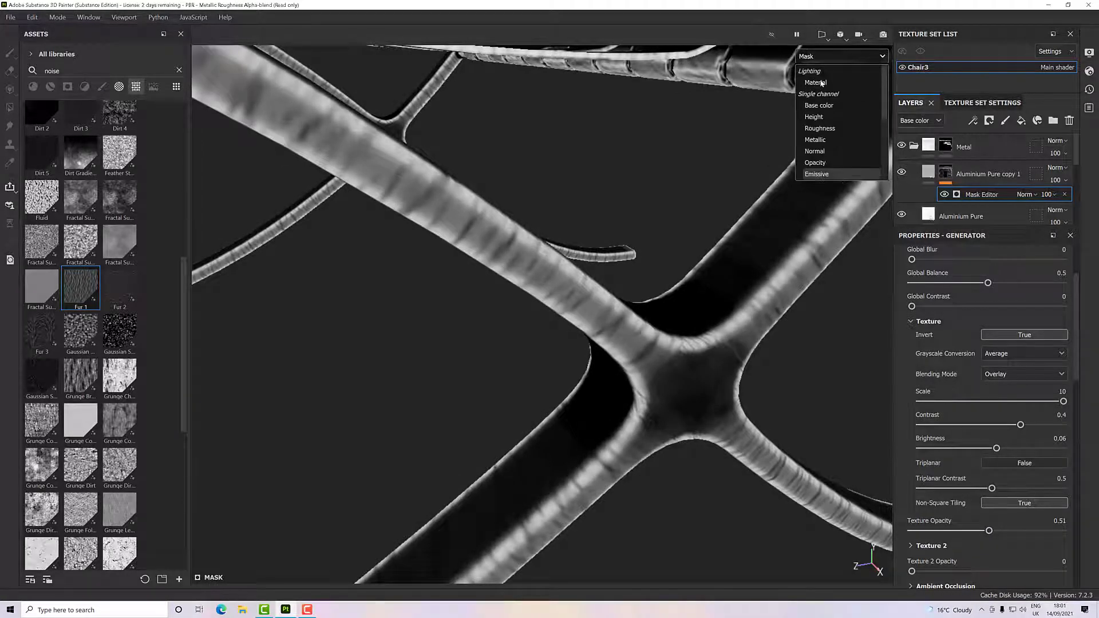
left_click(821, 83)
left_click_drag(729, 273, 658, 344, "alt")
- Try the dark grey base color 373636 on the Aluminium Pure copy 1 fill and inspect the frame's cross joint
left_click(927, 174)
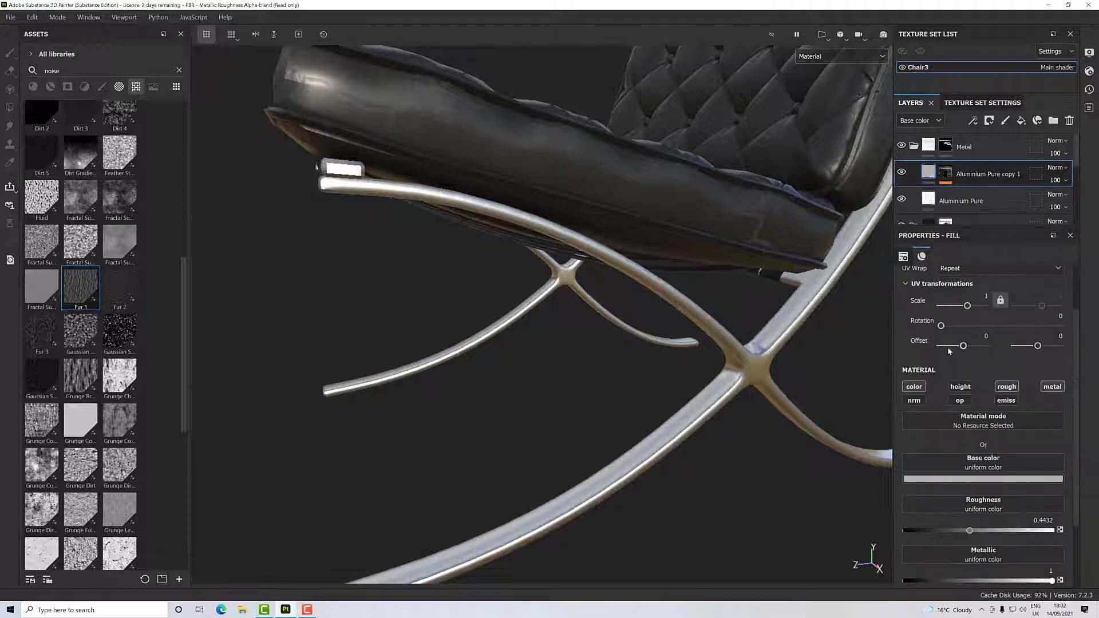
left_click(945, 479)
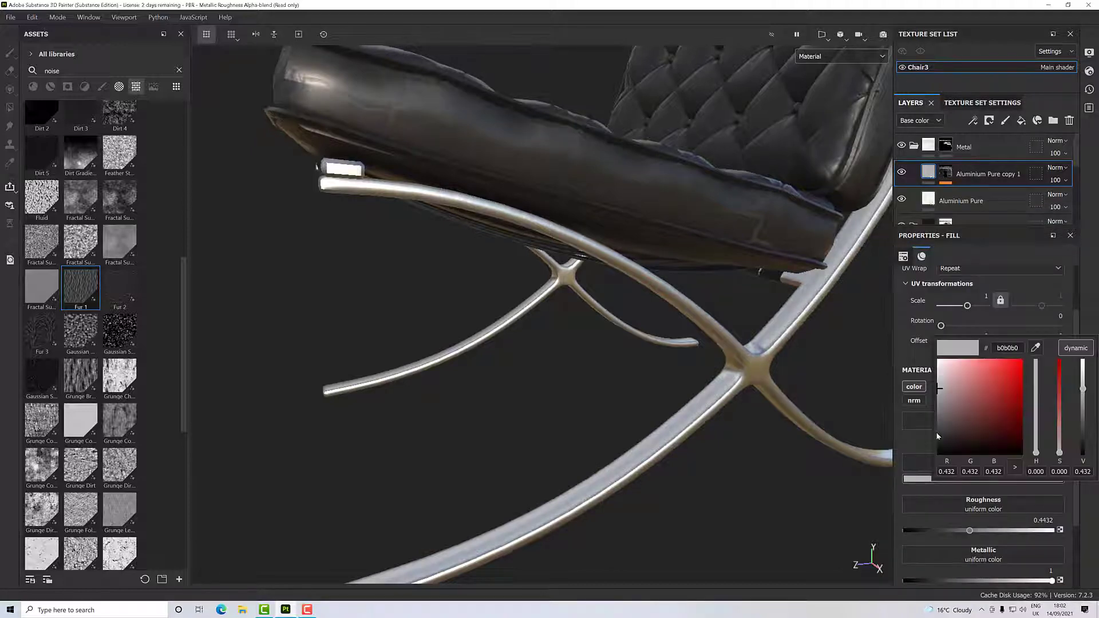
left_click_drag(946, 427, 937, 435)
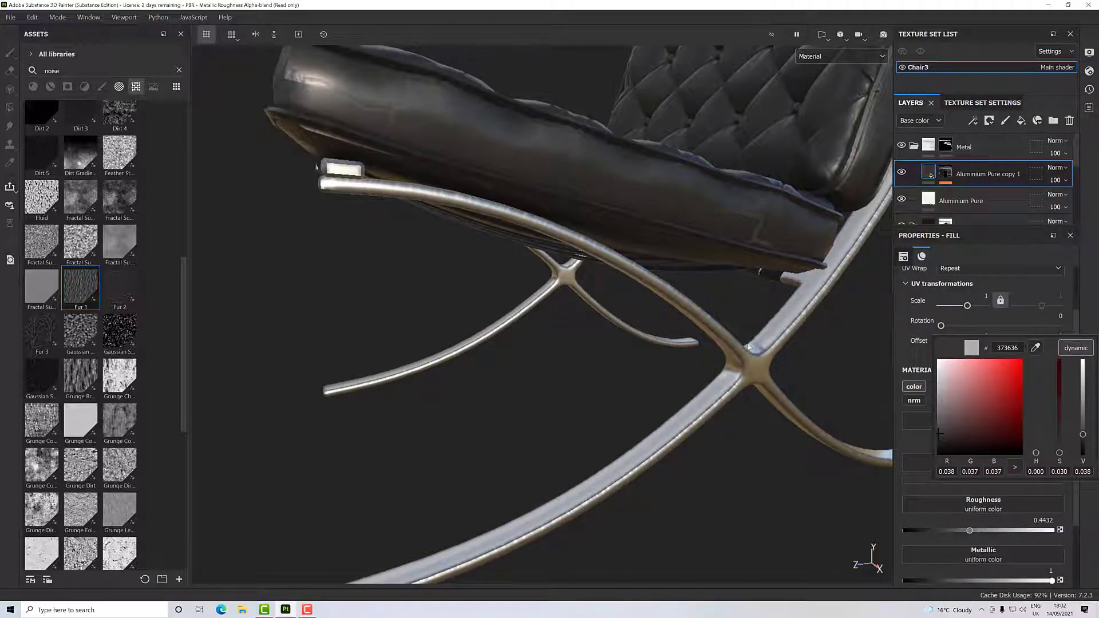
left_click(765, 350)
scroll(745, 353, "up", 6)
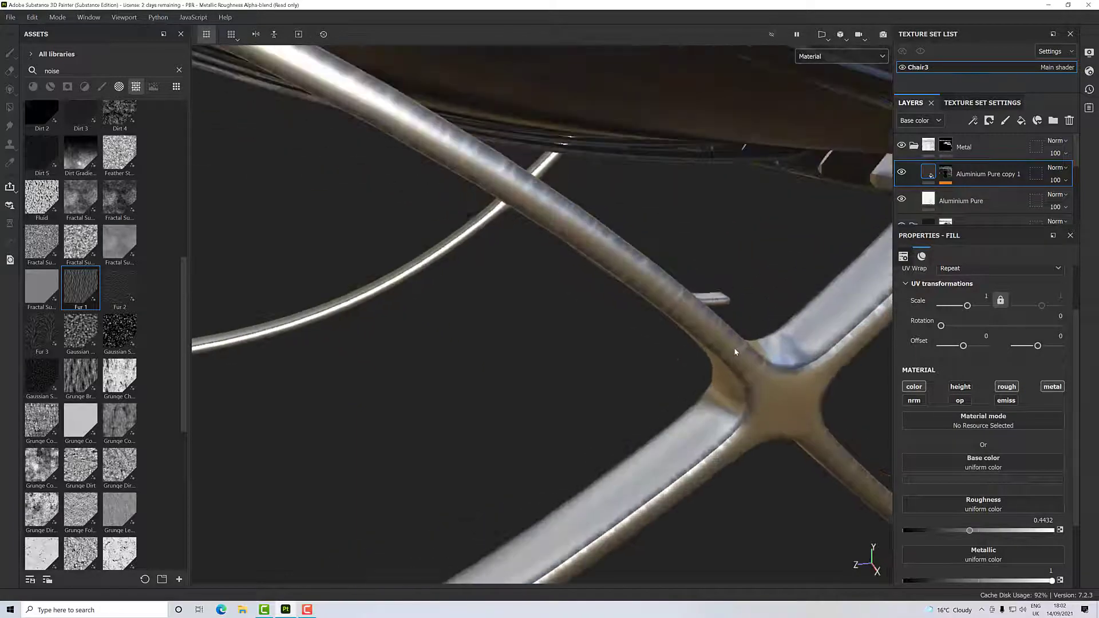
mouse_move(737, 352)
left_mouse_down("alt")
mouse_move(697, 407)
mouse_move(736, 395)
mouse_move(751, 429)
left_mouse_up("alt")
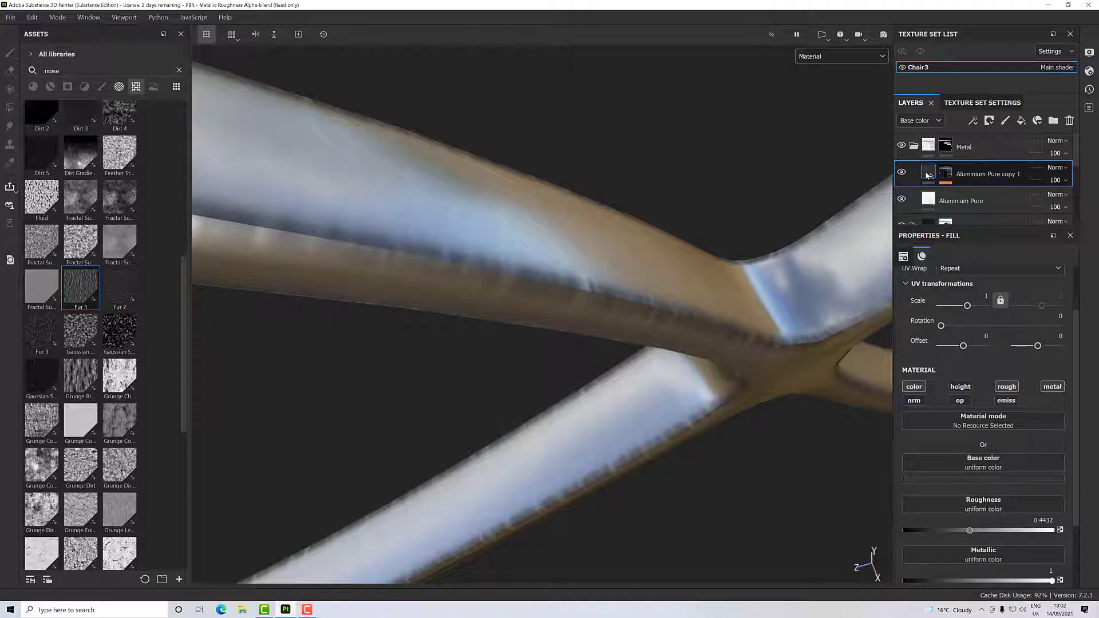
- Try base color 868686 on the Aluminium Pure copy 1 fill and compare the frame with the layer hidden and shown
left_click(978, 479)
left_click_drag(940, 435, 937, 406)
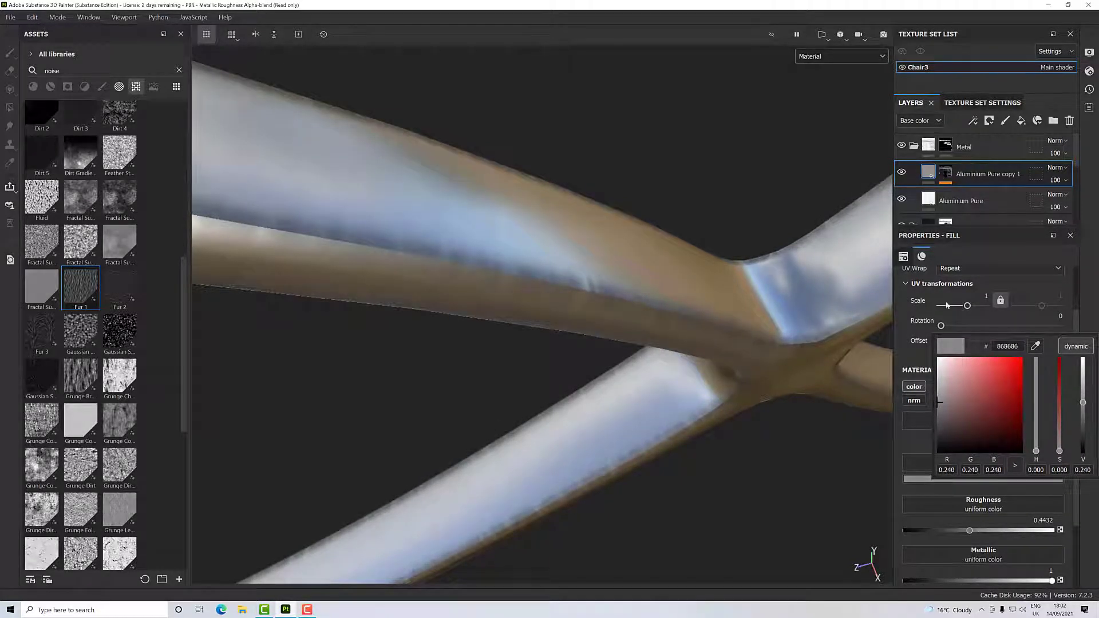
left_click(903, 172)
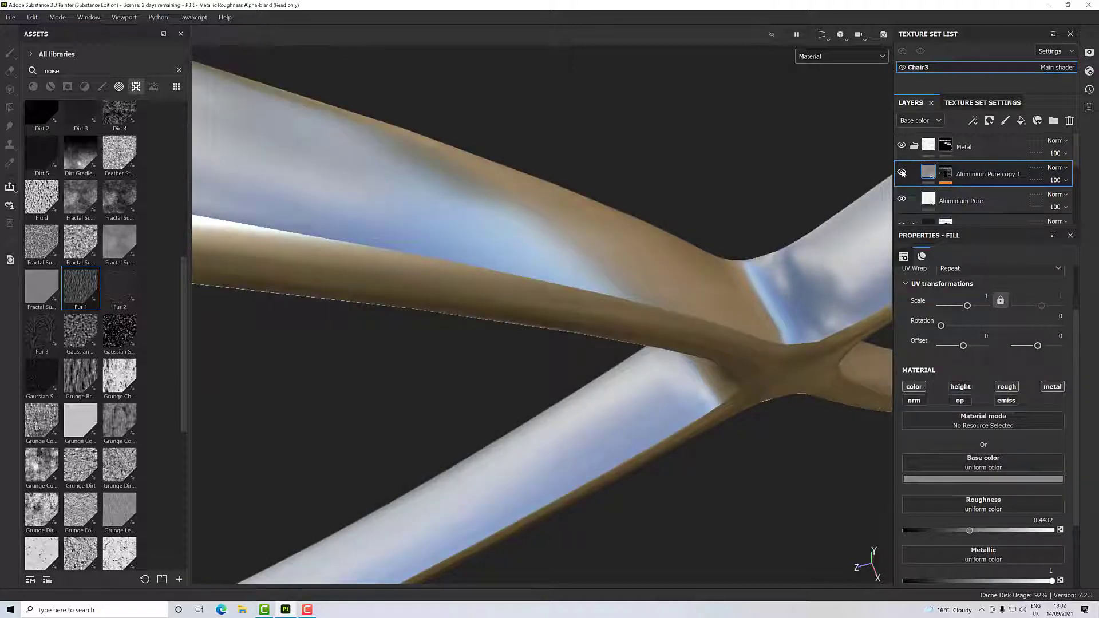
left_click(903, 173)
left_click(902, 173)
left_click(902, 172)
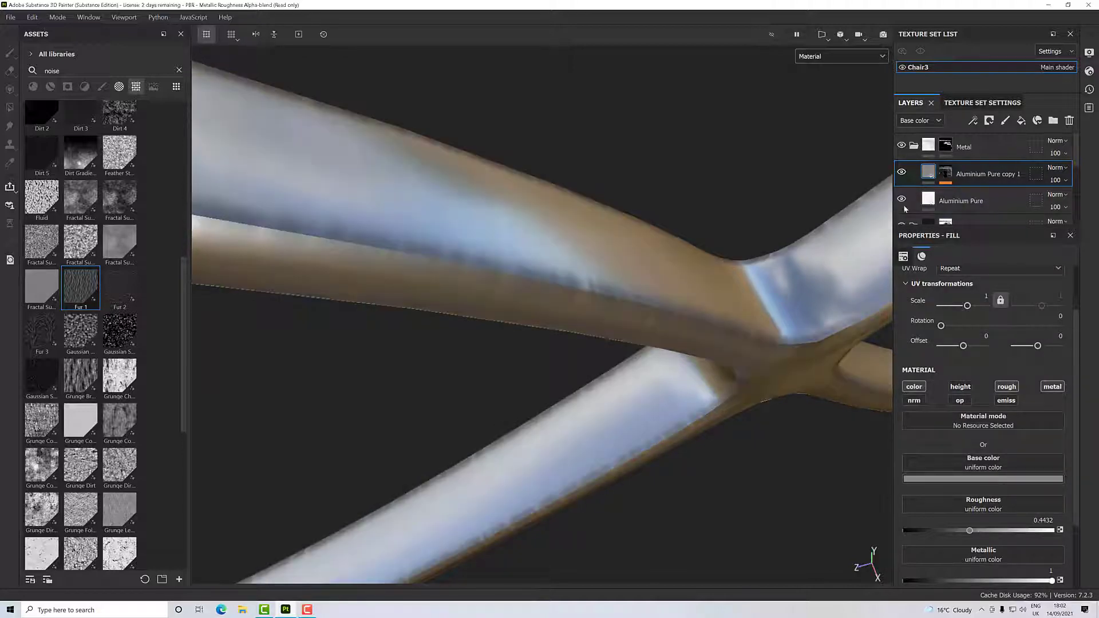
- Lighten the Aluminium Pure copy 1 base color to a light grey and compare the frame with the layer hidden and shown
left_click(947, 479)
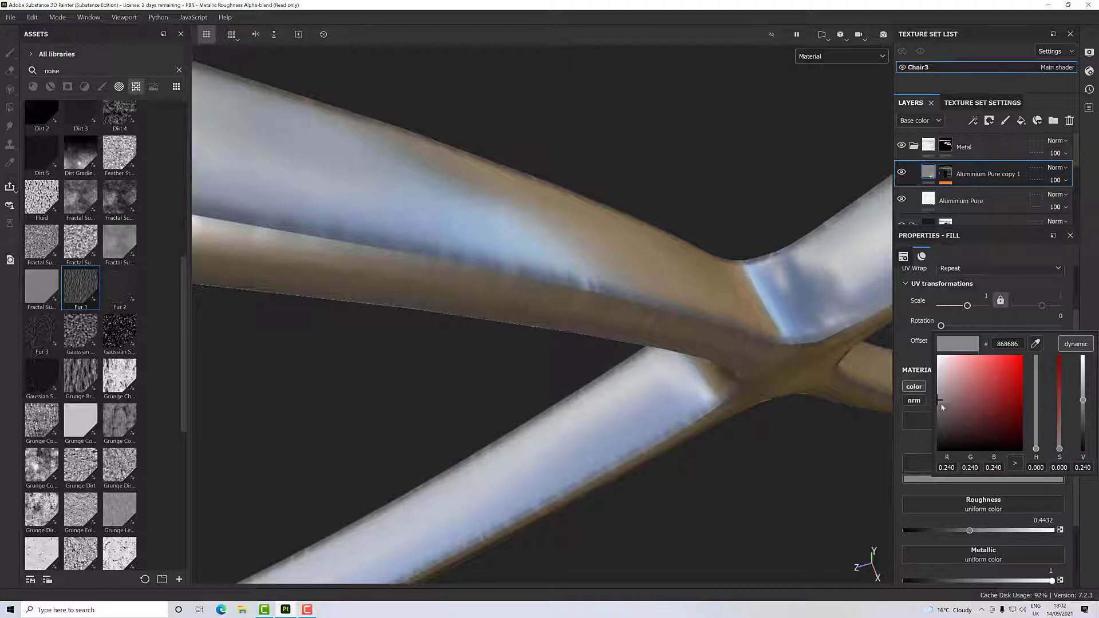
left_click_drag(942, 407, 937, 383)
left_click(902, 173)
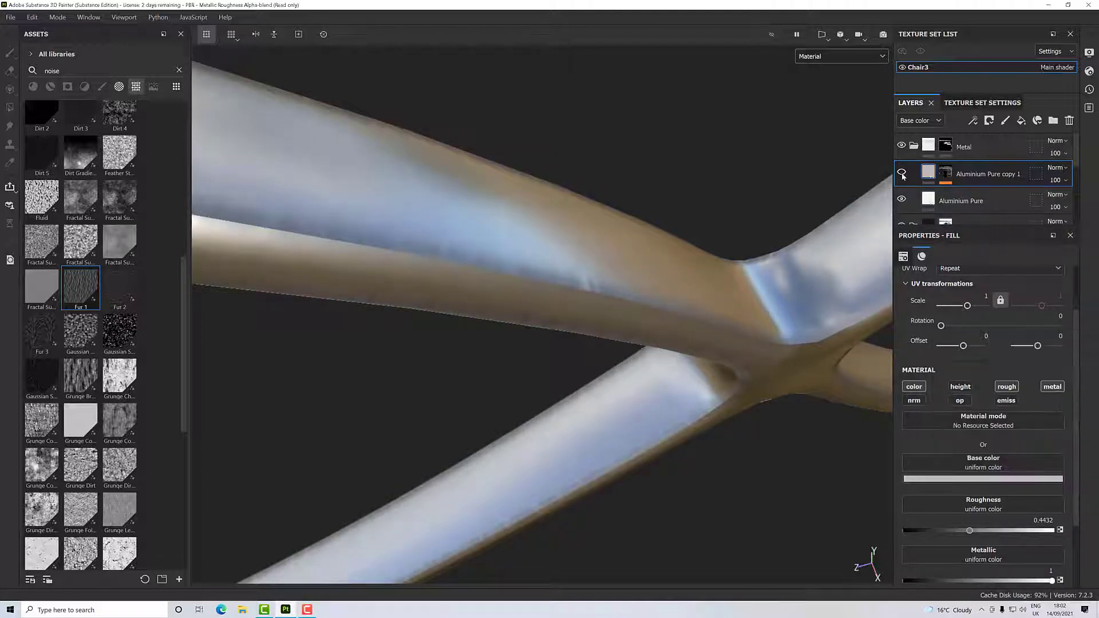
left_click(903, 174)
left_click(903, 174)
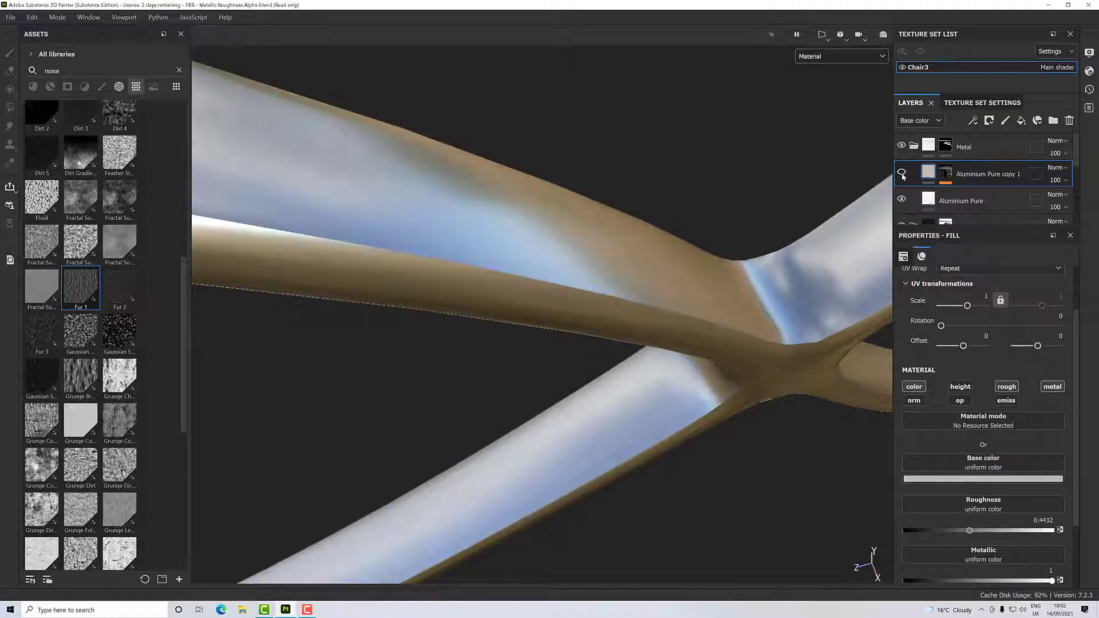
left_click(903, 174)
- Set the roughness of the Aluminium Pure copy 1 fill to 0.6515
scroll(710, 382, "down", 1)
scroll(710, 384, "down", 4)
left_click_drag(710, 378, 665, 255, "alt")
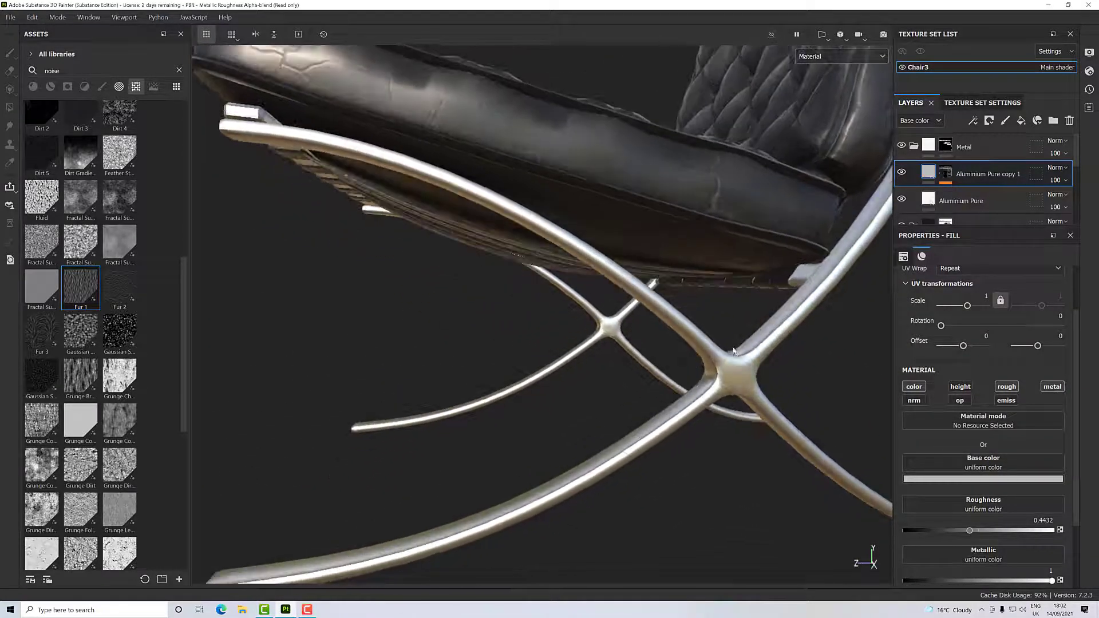
left_click_drag(775, 329, 765, 360, "alt")
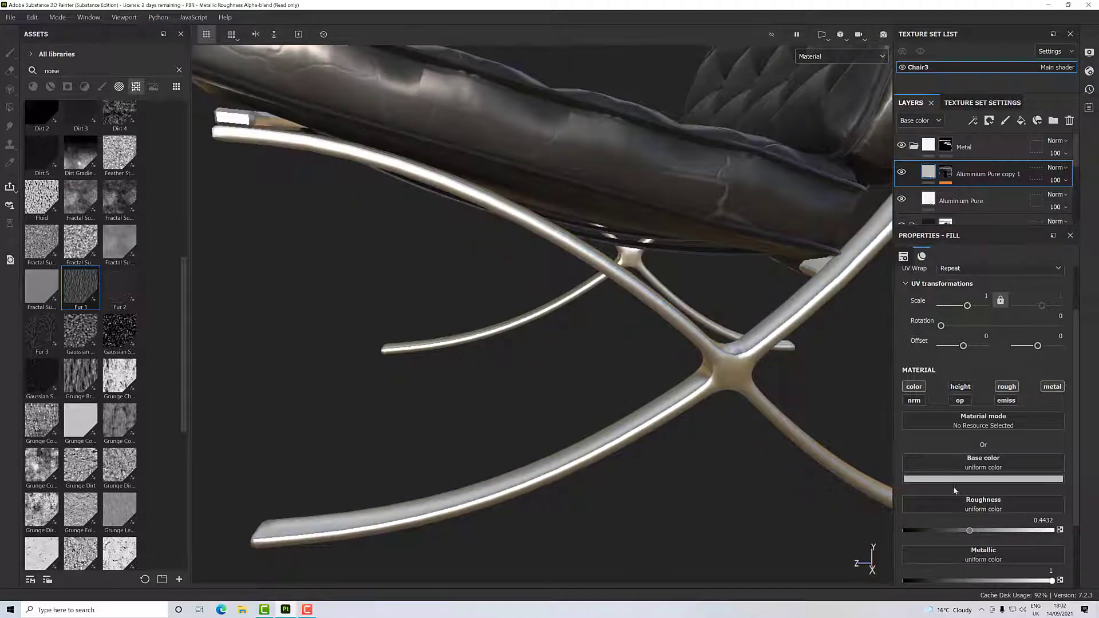
scroll(687, 327, "up", 6)
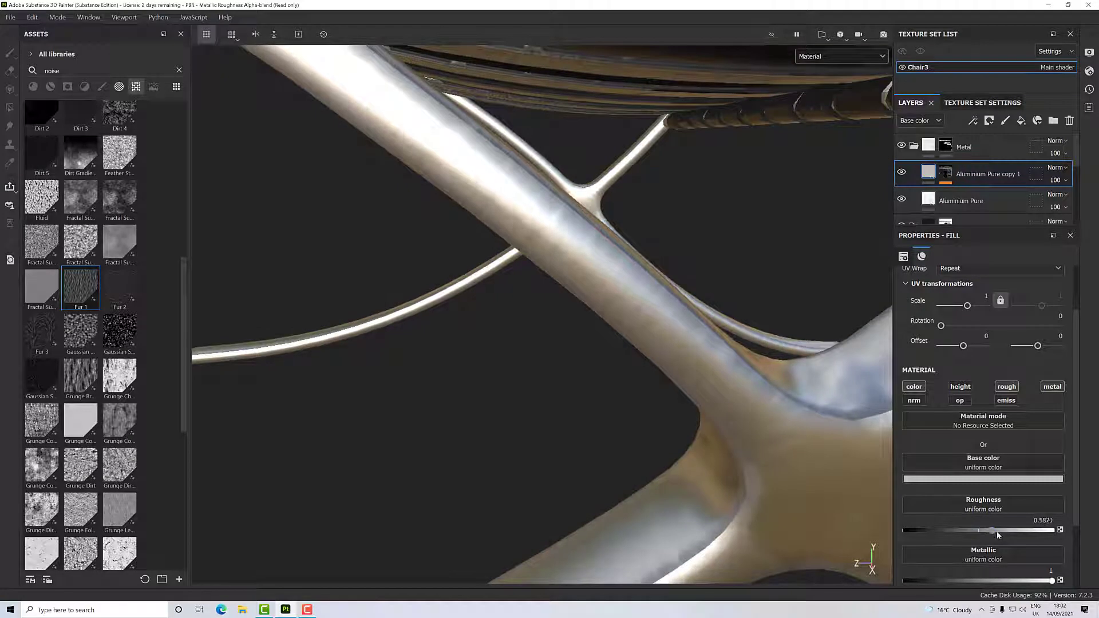
left_click_drag(979, 533, 1032, 537)
left_click_drag(806, 435, 789, 357, "alt")
scroll(788, 431, "down", 10)
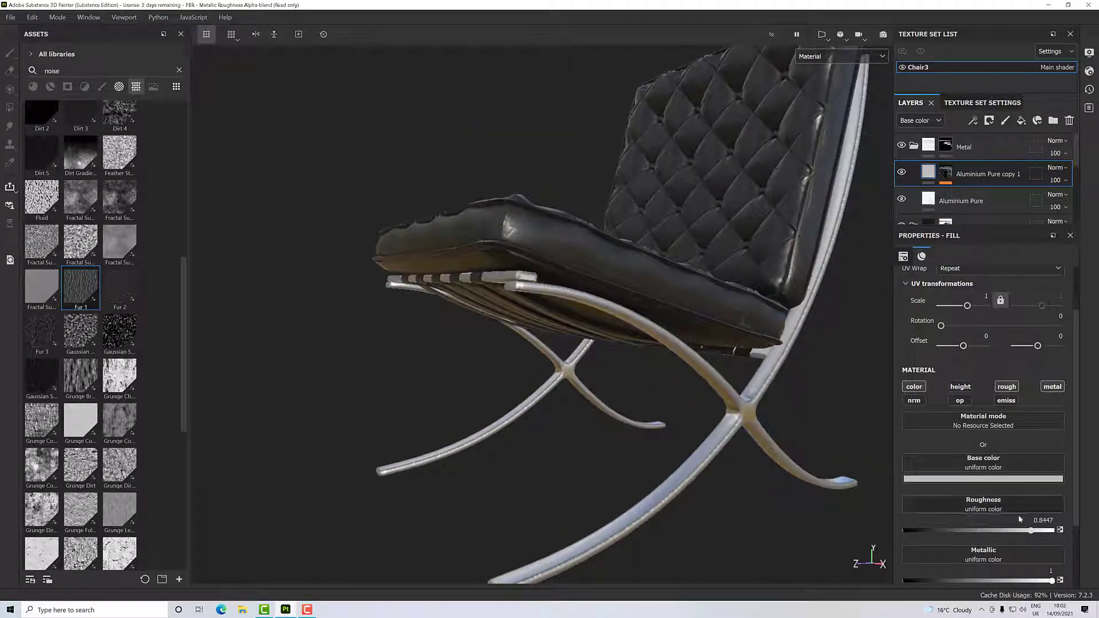
left_click_drag(1025, 532, 1005, 533)
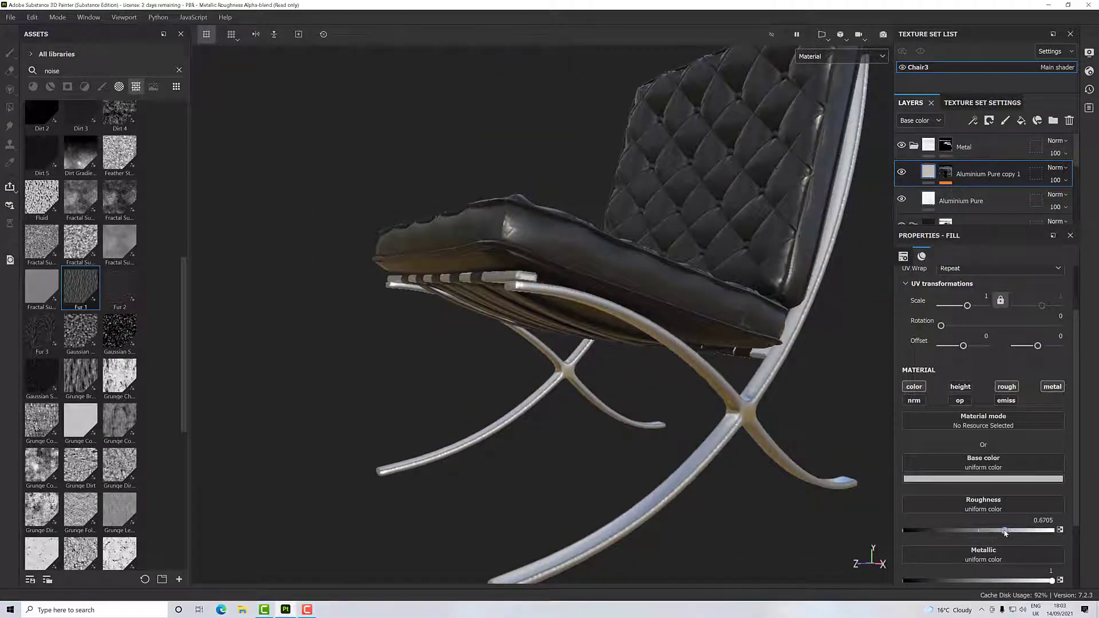
- Inspect the metal frame's cross joint, legs and edges from several angles and distances
mouse_move(714, 418)
left_mouse_down("alt")
mouse_move(790, 378)
mouse_move(632, 399)
mouse_move(668, 389)
mouse_move(658, 389)
mouse_move(683, 422)
mouse_move(720, 435)
mouse_move(830, 437)
mouse_move(726, 411)
left_mouse_up("alt")
scroll(691, 423, "up", 4)
scroll(691, 422, "up", 5)
scroll(725, 411, "down", 8)
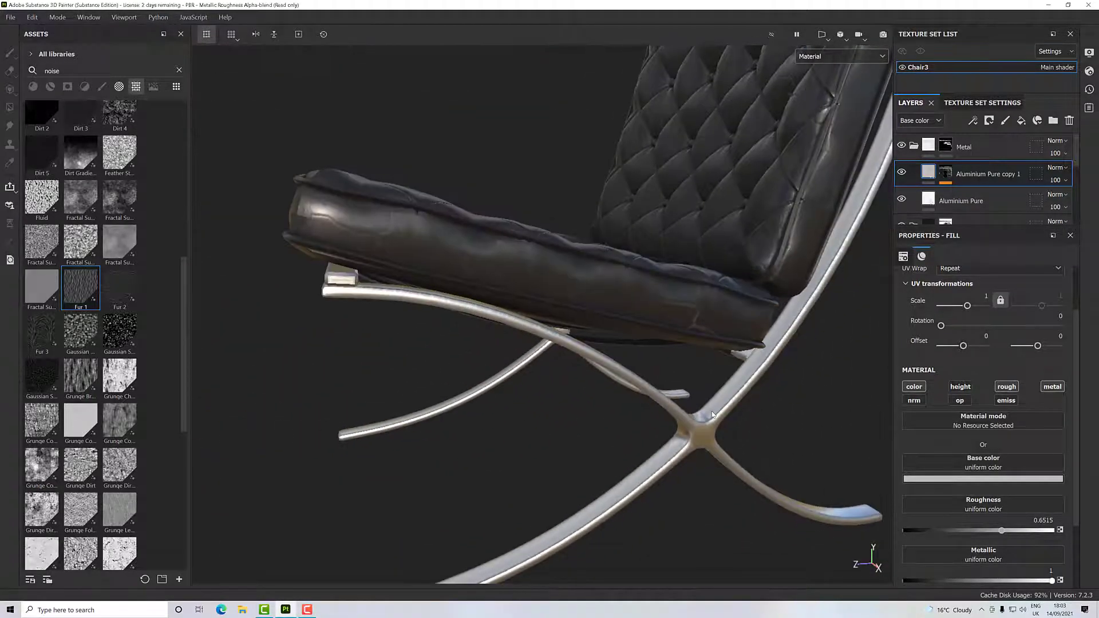
scroll(692, 384, "down", 6)
left_click_drag(702, 384, 723, 441, "alt")
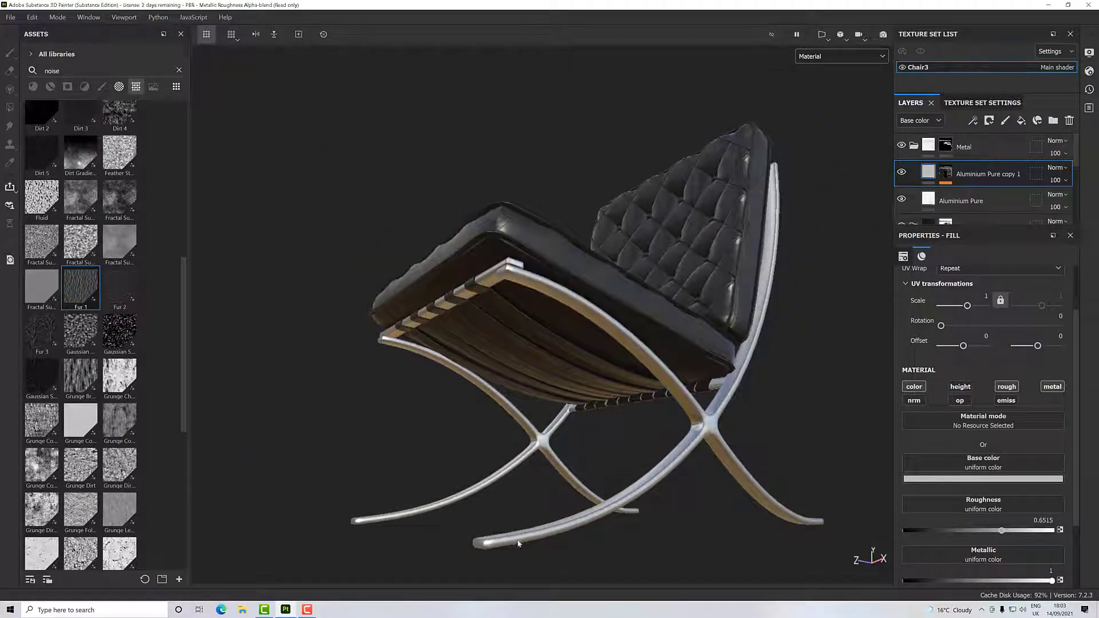
left_click_drag(505, 537, 606, 501, "alt")
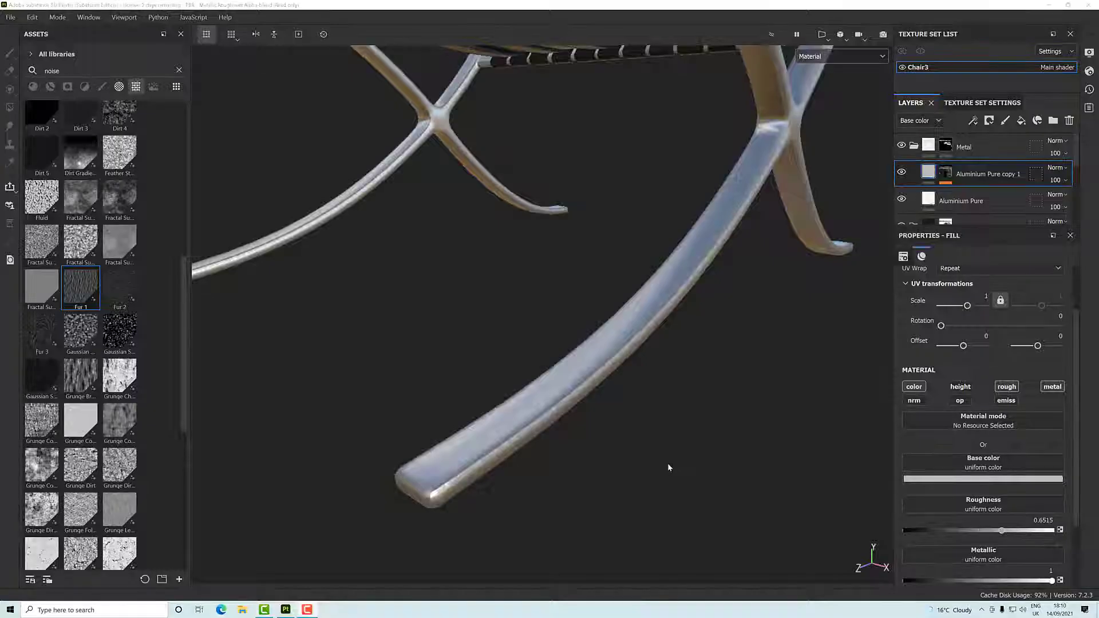
mouse_move(667, 466)
left_mouse_down("alt")
mouse_move(638, 386)
mouse_move(658, 418)
mouse_move(575, 420)
left_mouse_up("alt")
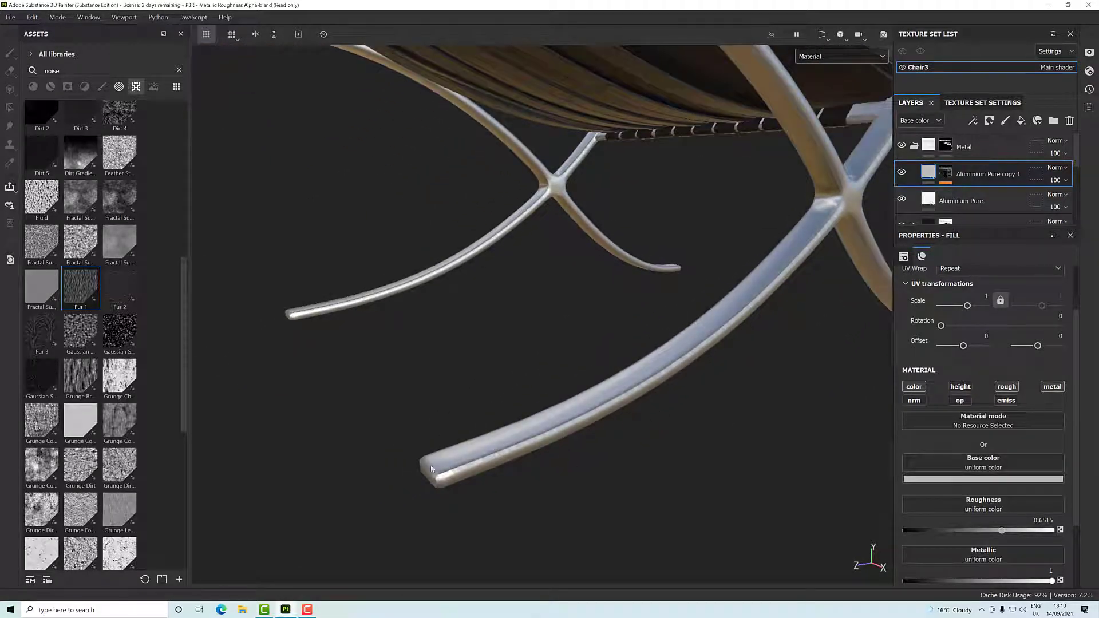
left_click_drag(569, 487, 570, 452, "alt")
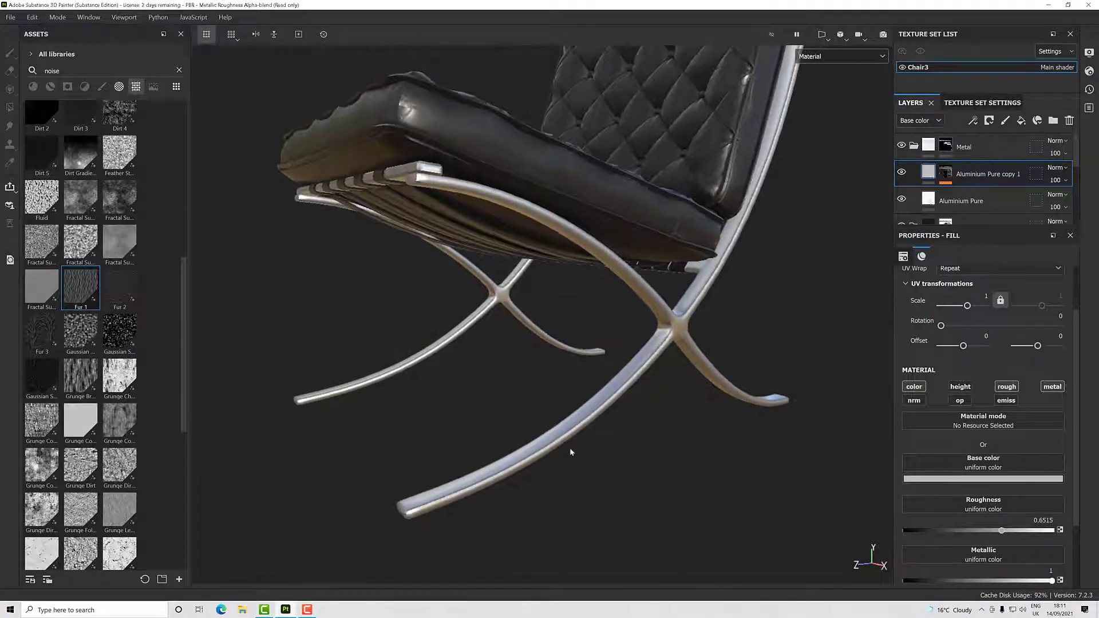
- Rename the Aluminium Pure copy 1 layer as Scratch and duplicate it
double_click(985, 173)
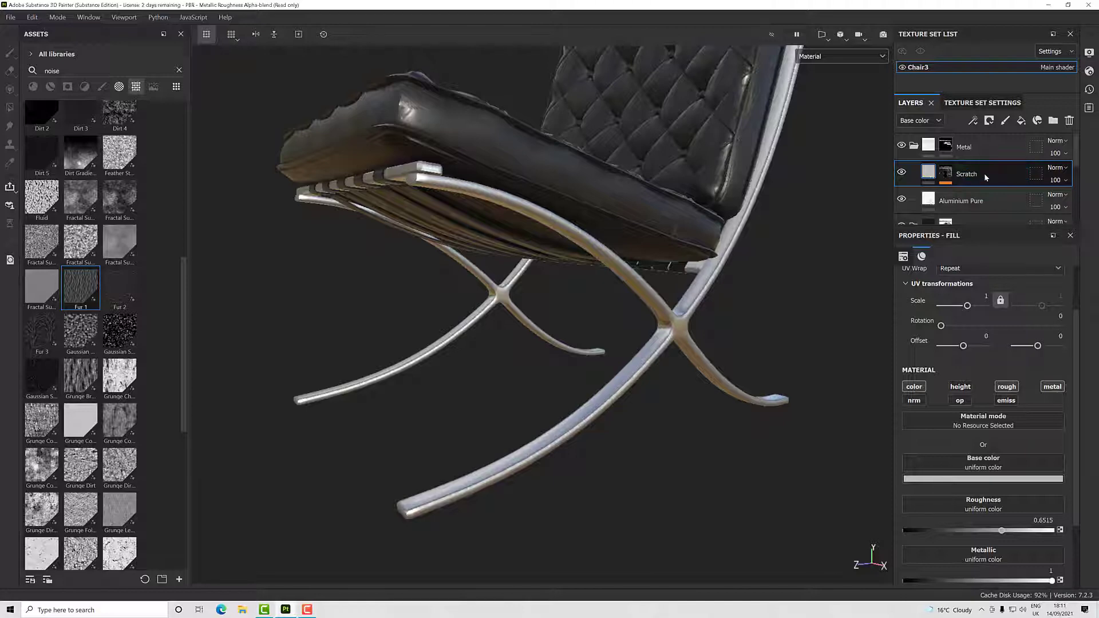
left_click(928, 172)
right_click(928, 172)
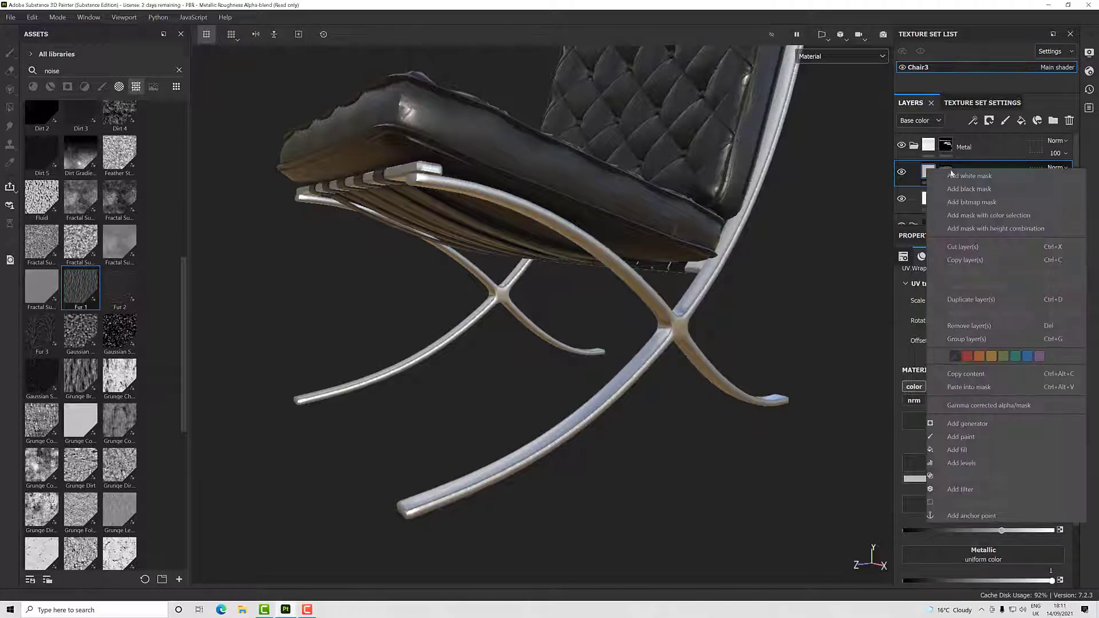
left_click(969, 303)
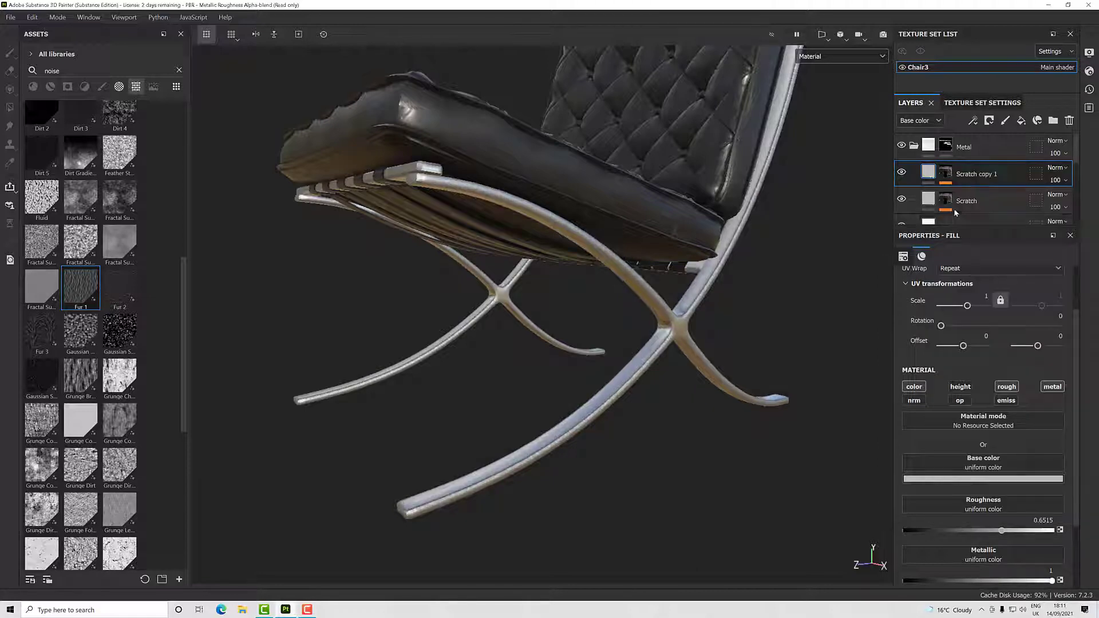
- Give the Scratch copy 1 fill the dark grey base color 4c4c4c and a roughness of 0.9659
left_click(978, 478)
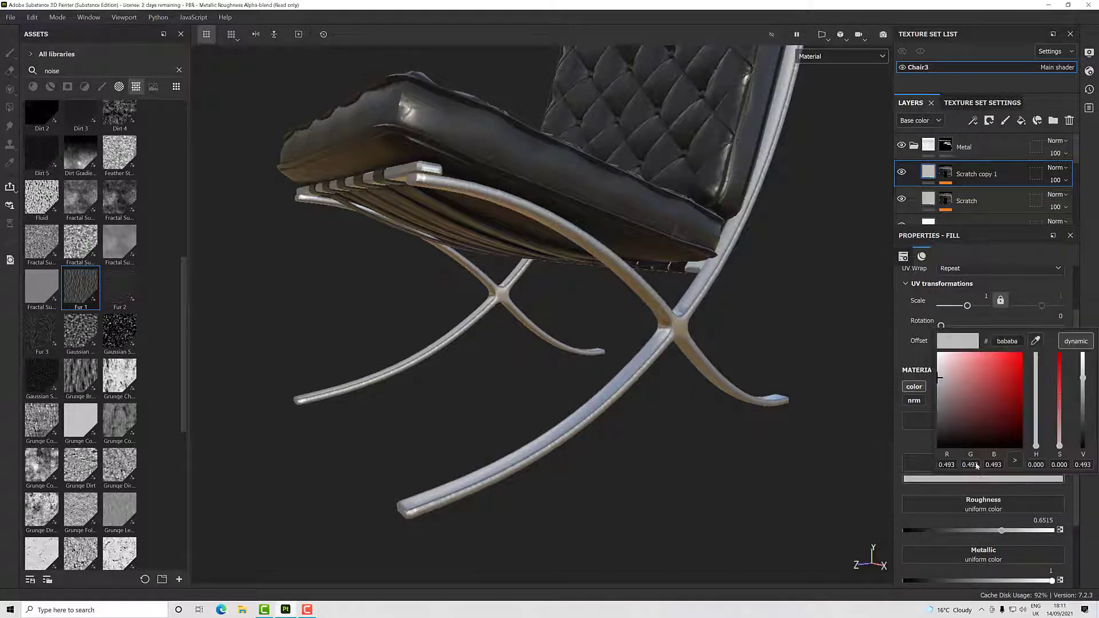
left_click(947, 423)
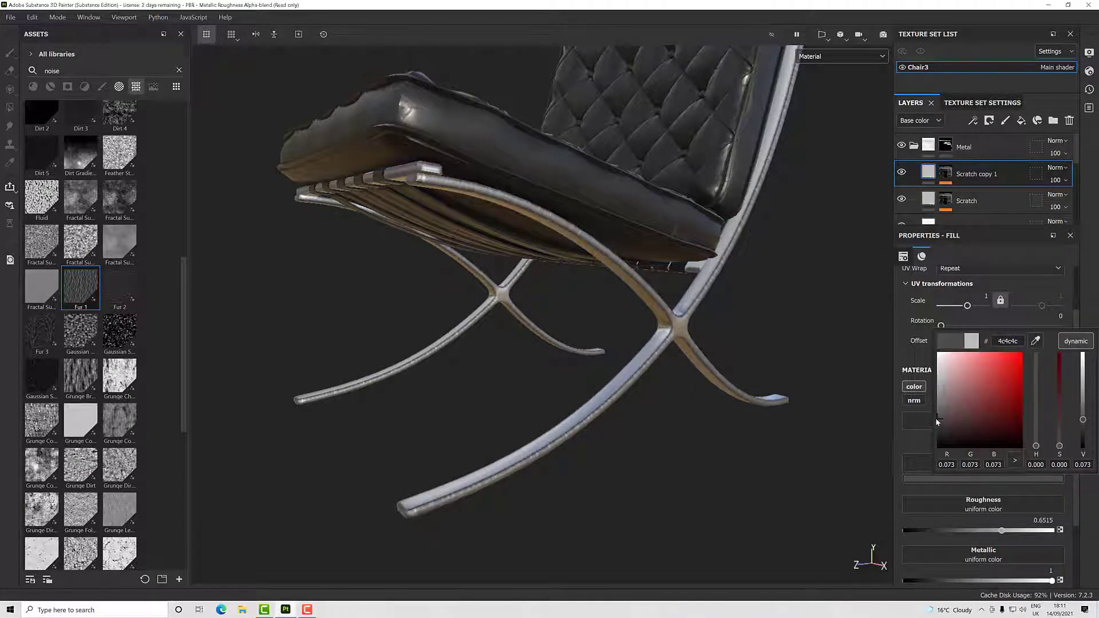
left_click(1002, 534)
left_click_drag(1002, 533, 1044, 531)
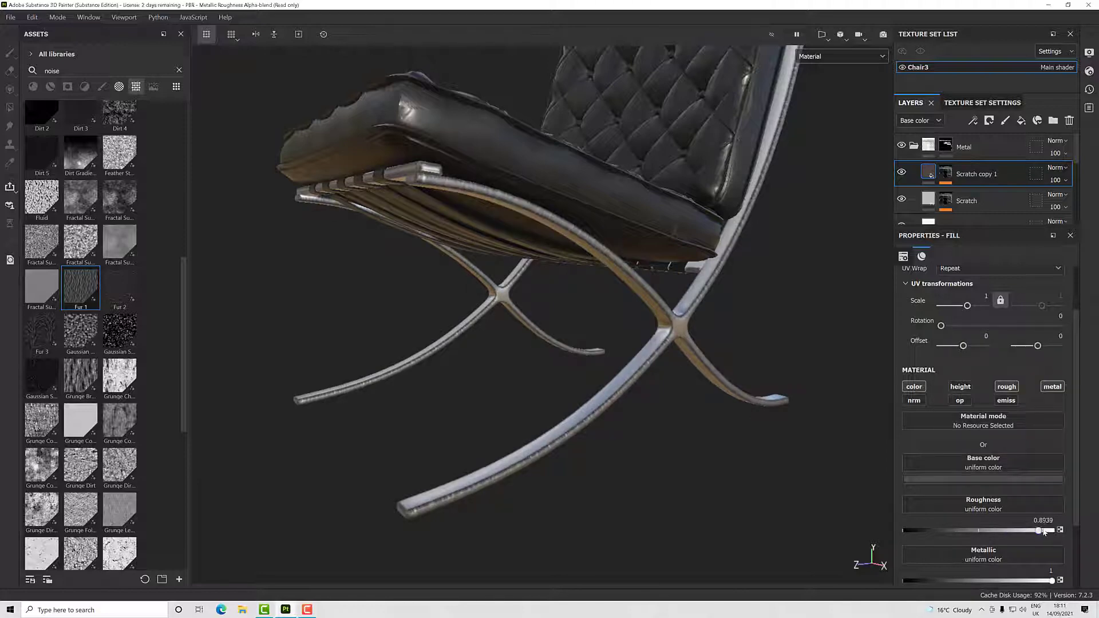
- Remove the Mask Editor generator from the Scratch copy 1 layer's mask
left_click(948, 175)
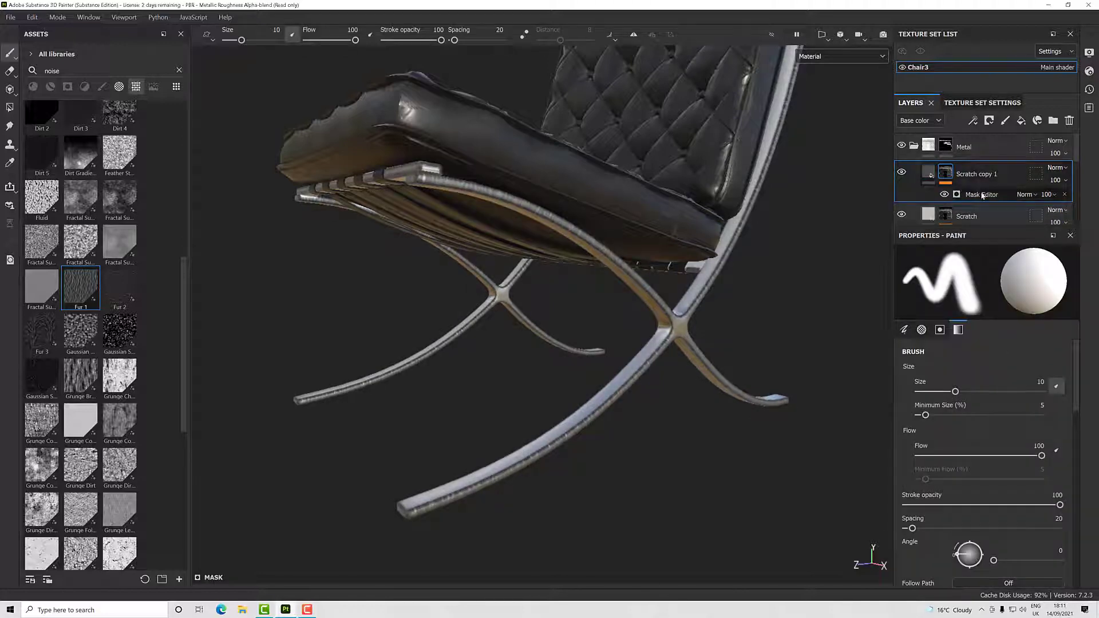
left_click(980, 195)
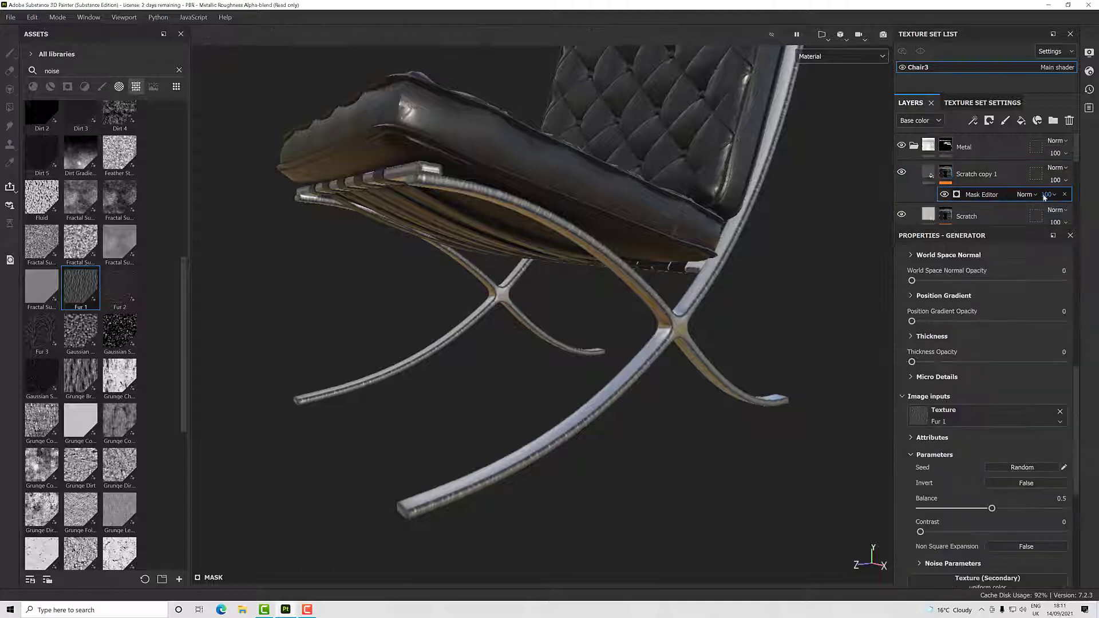
left_click(1065, 195)
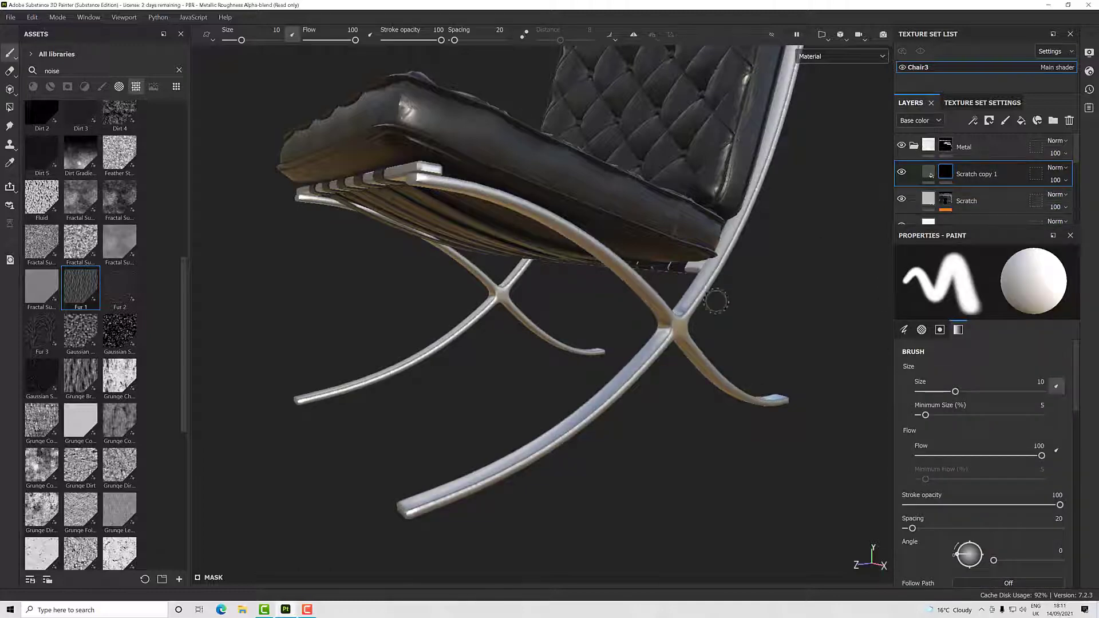
mouse_move(716, 301)
left_mouse_down("alt")
mouse_move(743, 309)
mouse_move(722, 346)
left_mouse_up("alt")
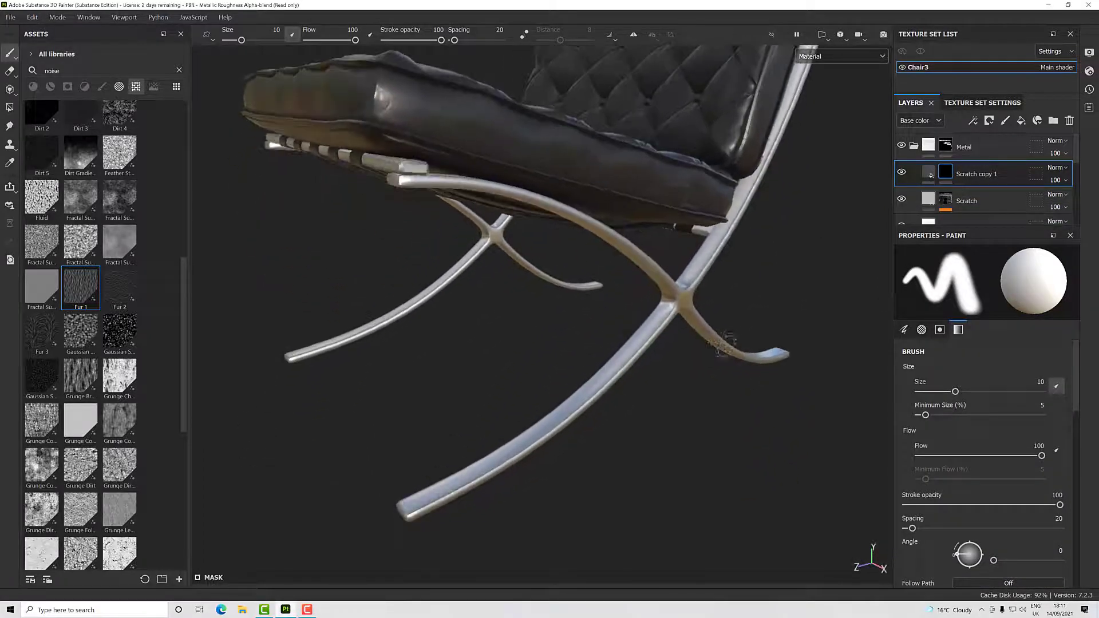
- Add a new generator to the Scratch copy 1 mask and choose Mask Editor for it
right_click(943, 175)
left_click(965, 355)
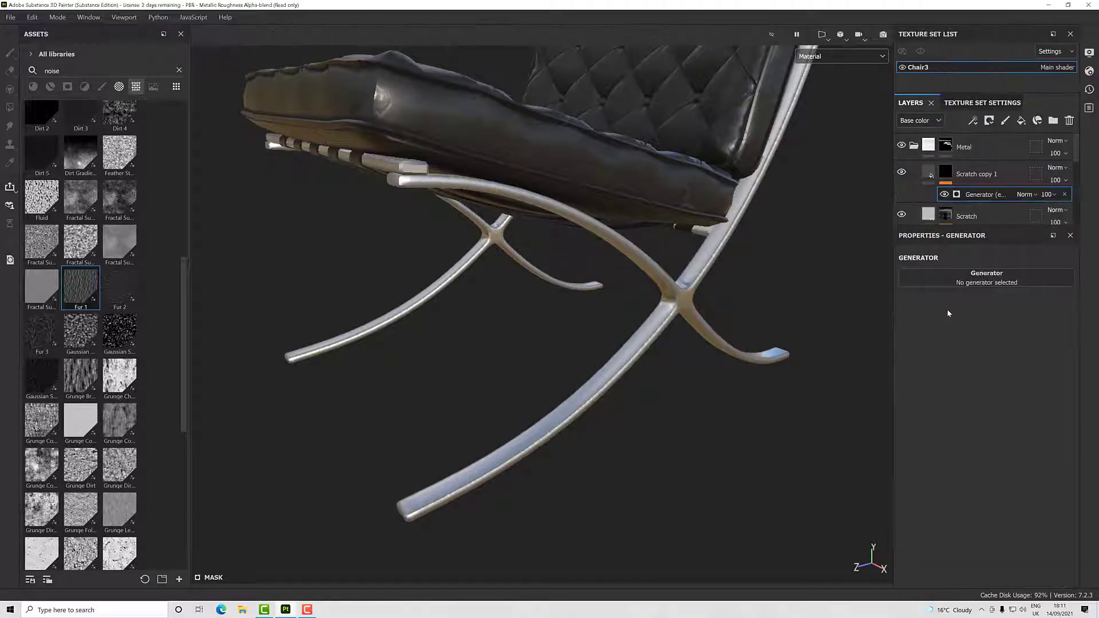
left_click(951, 279)
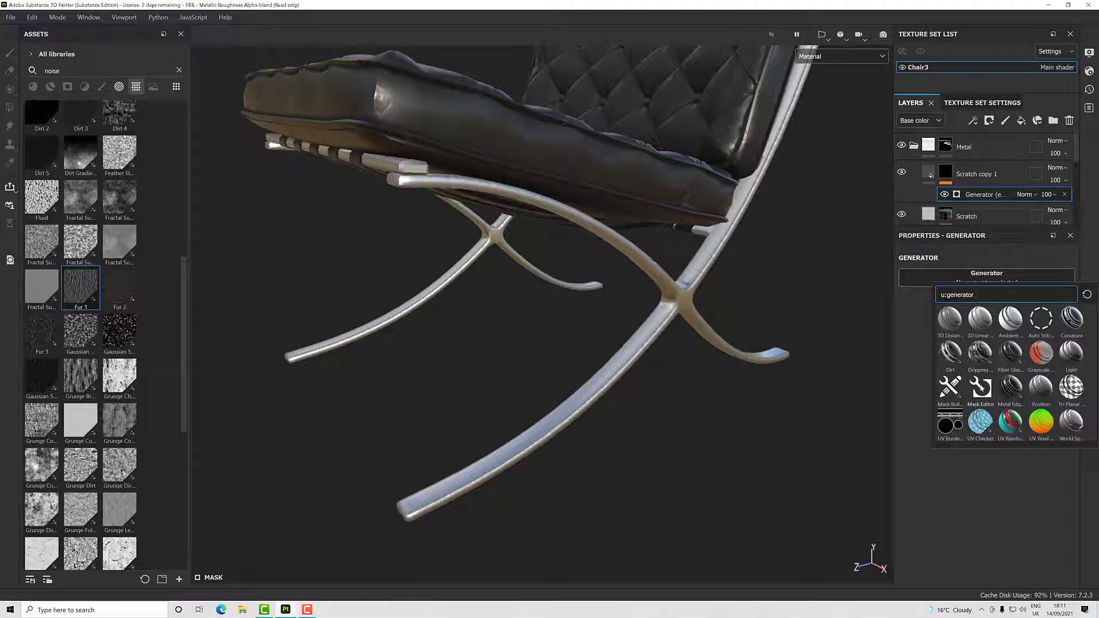
left_click(981, 388)
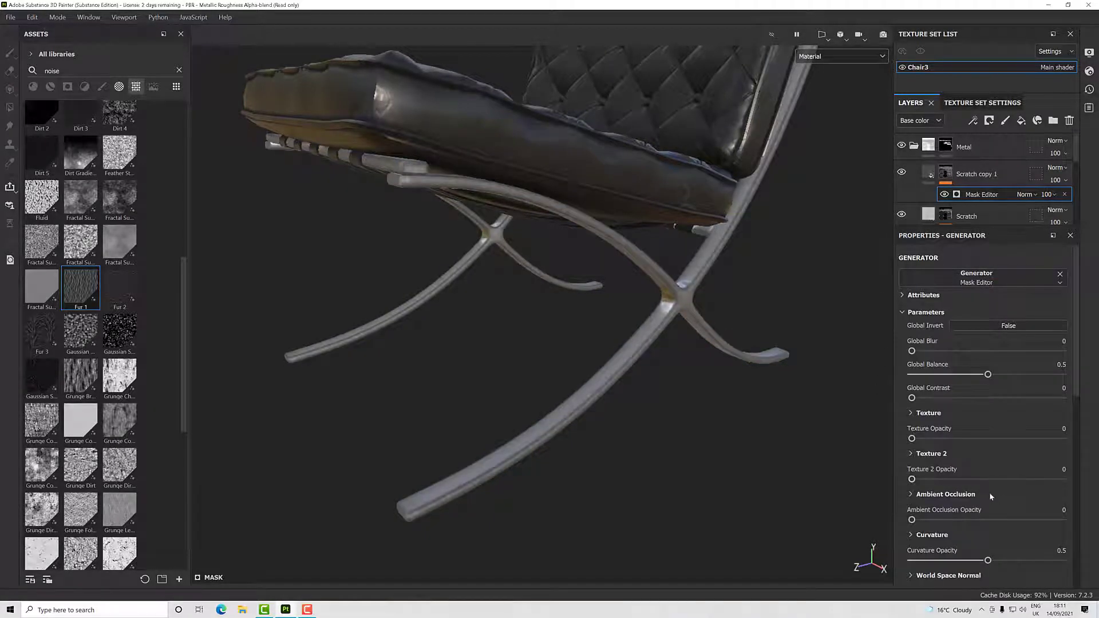
- Set the new generator's Curvature Opacity to 0 and switch the viewport to the Mask display
scroll(967, 484, "down", 3)
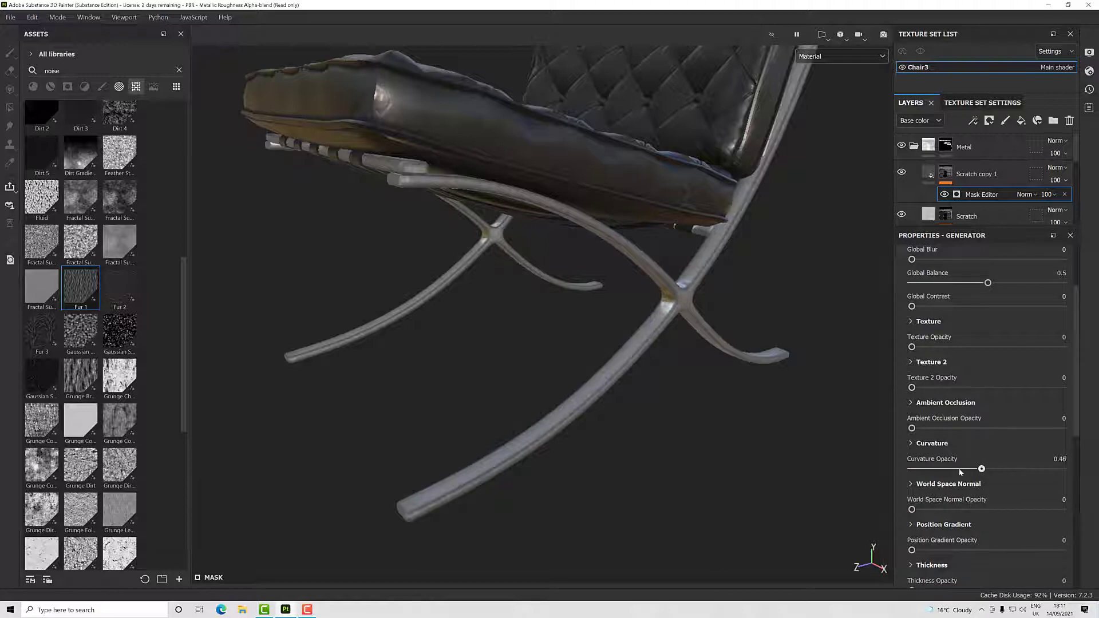
left_click_drag(961, 472, 899, 471)
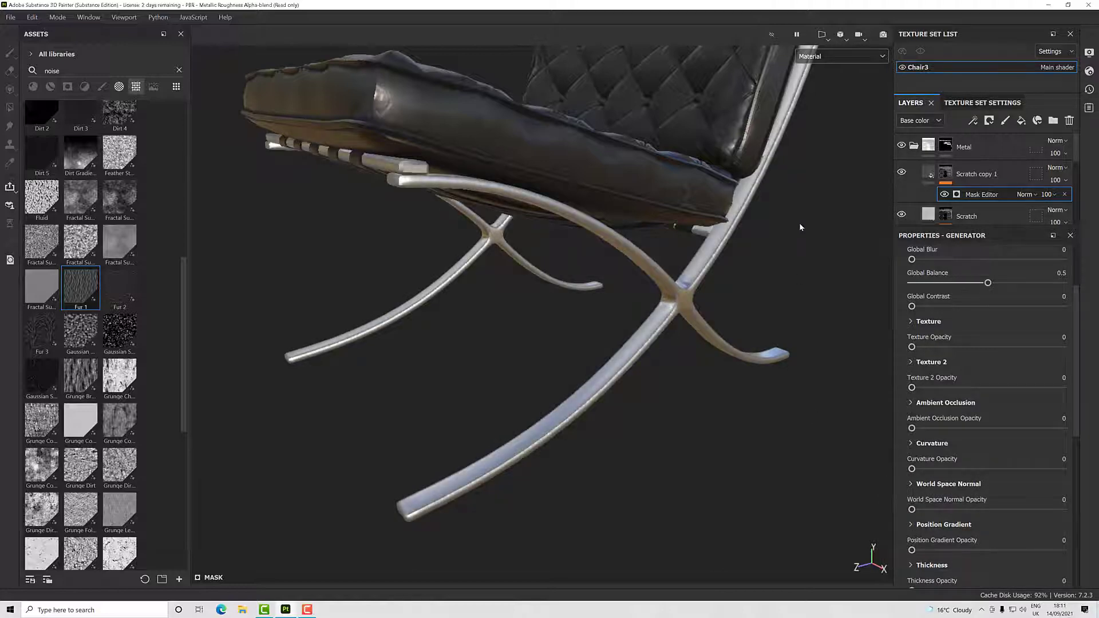
left_click(815, 57)
scroll(819, 115, "down", 5)
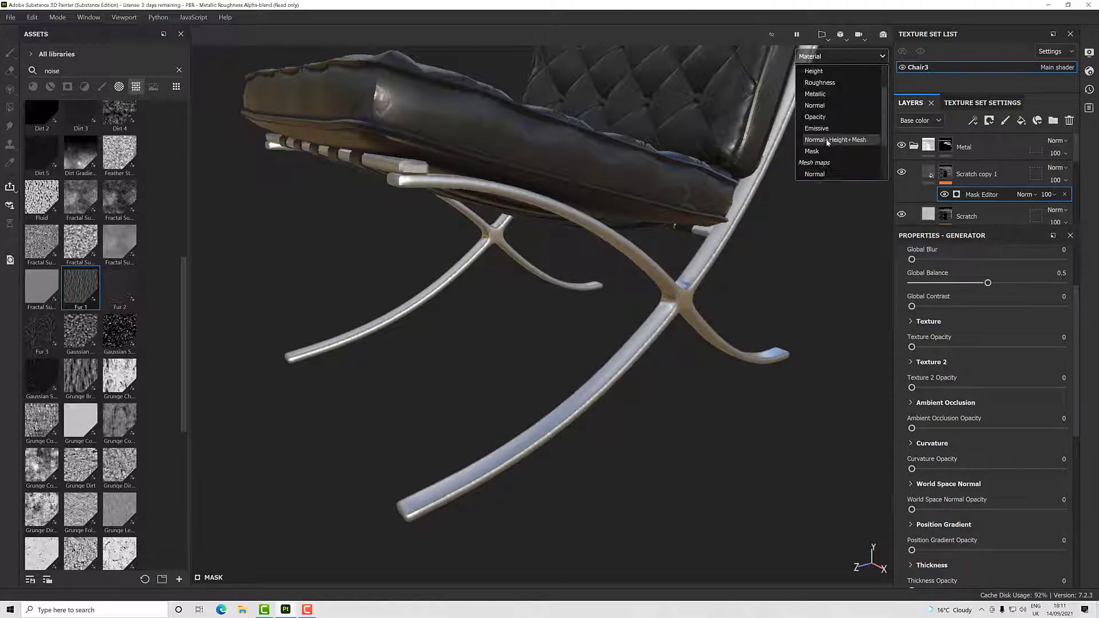
left_click(812, 108)
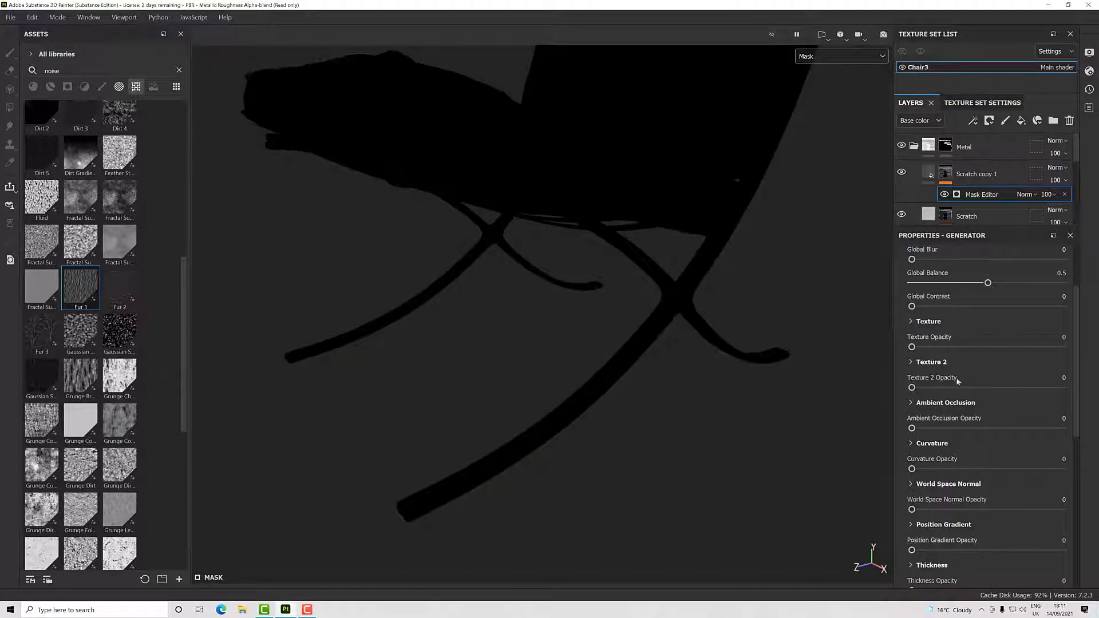
- Set the Mask Editor's Position Gradient Opacity to 1 and inspect the gradient across the whole chair
scroll(977, 412, "down", 4)
scroll(988, 439, "up", 2)
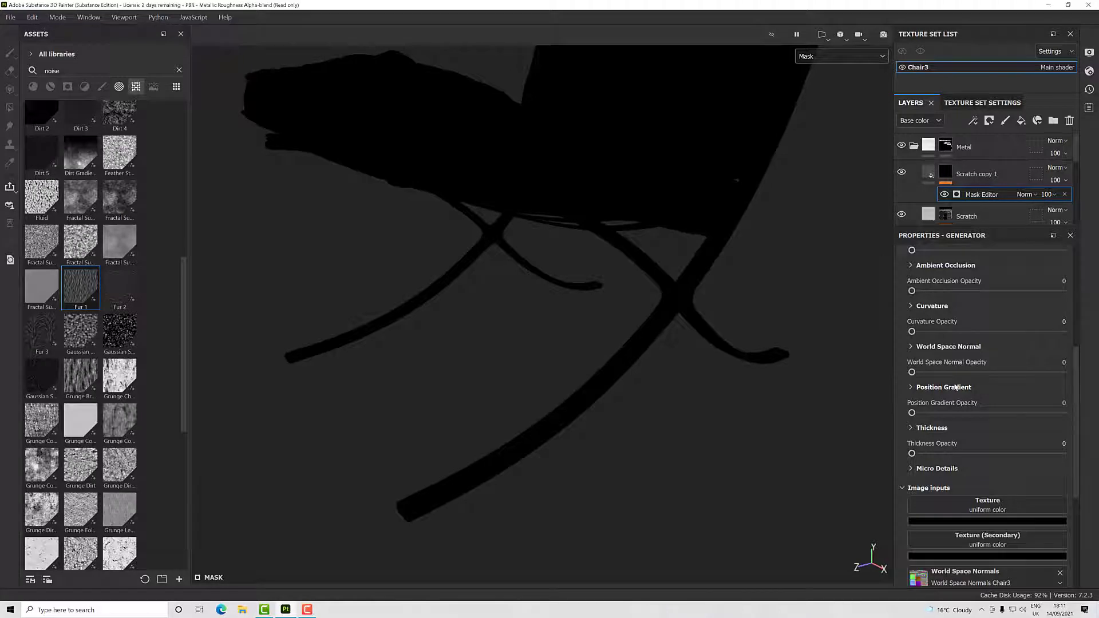
left_click(910, 387)
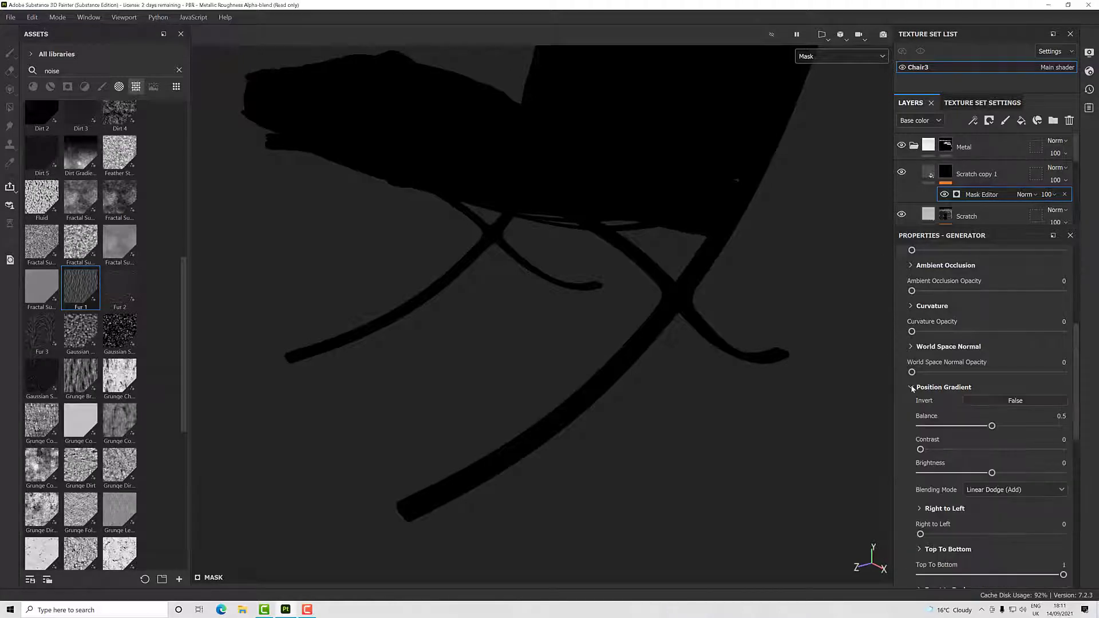
left_click(912, 387)
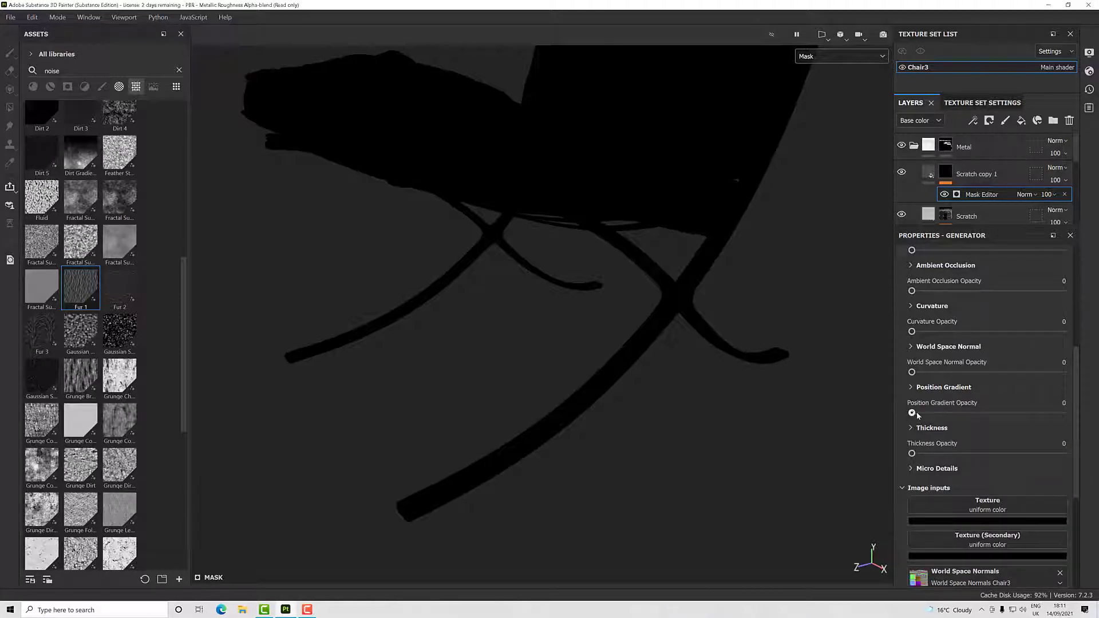
left_click_drag(912, 413, 1073, 414)
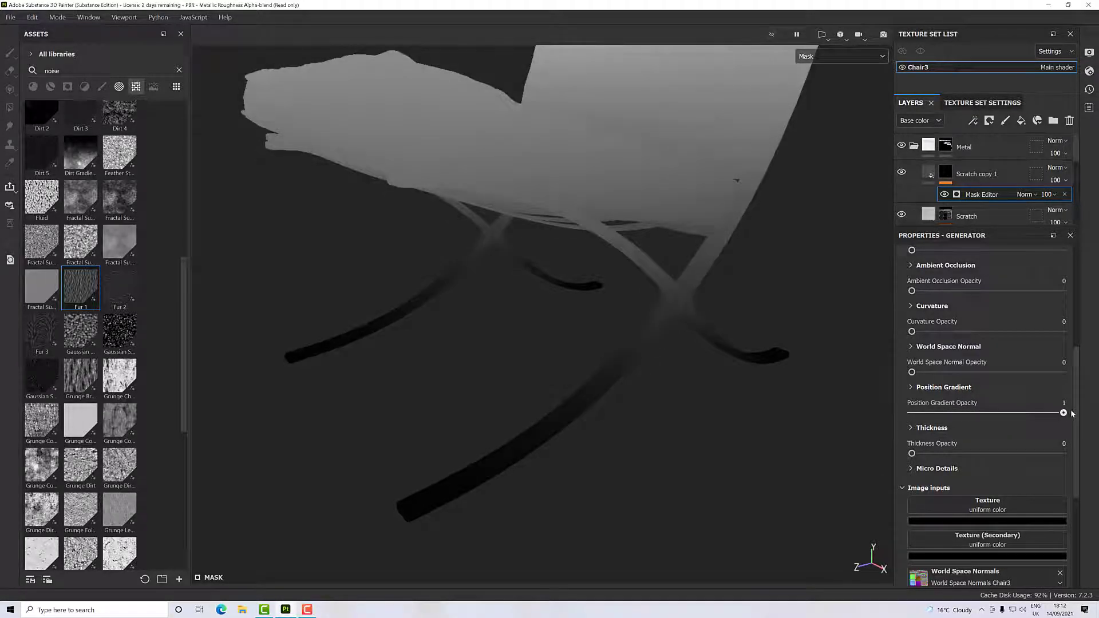
scroll(820, 403, "up", 2)
scroll(820, 403, "down", 5)
left_click_drag(820, 402, 731, 310, "alt")
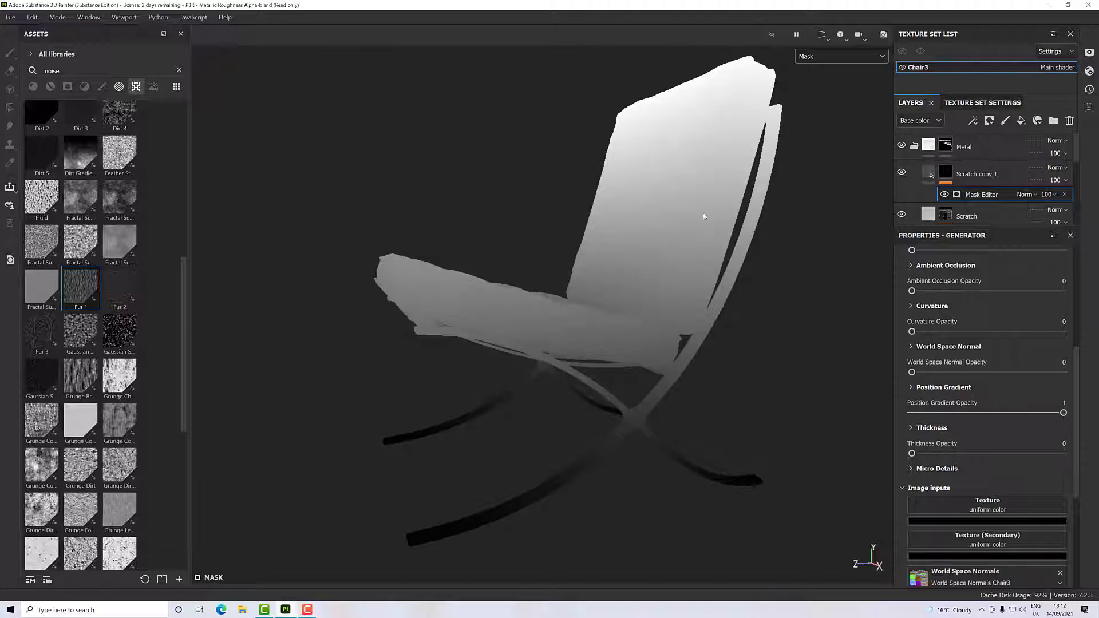
- Invert the Top To Bottom gradient within the Mask Editor's Position Gradient settings
left_click(911, 388)
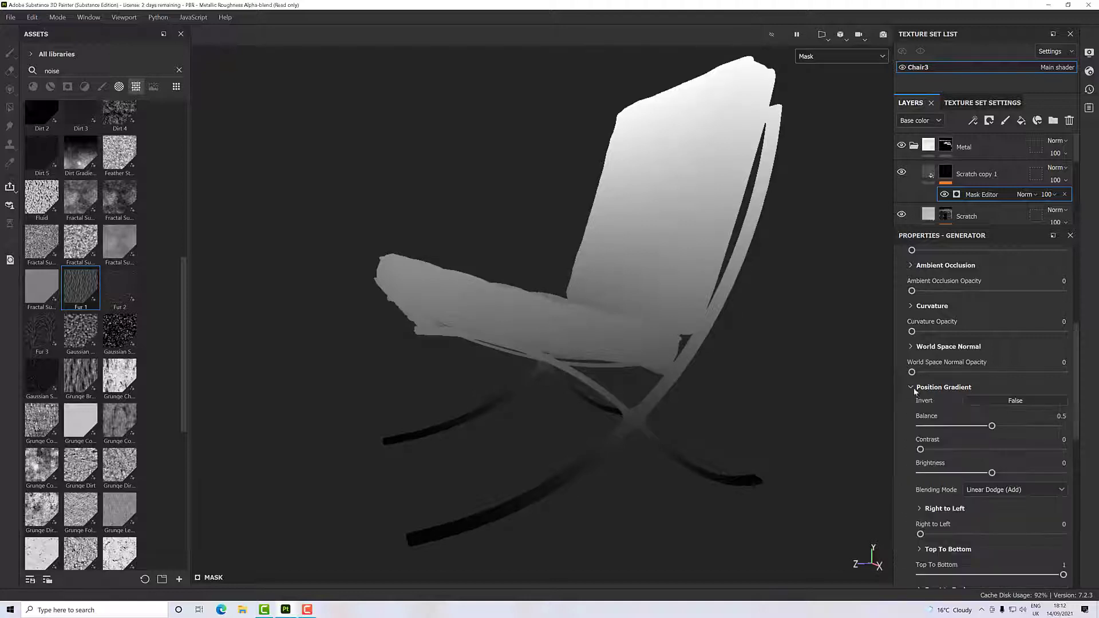
scroll(940, 397, "down", 2)
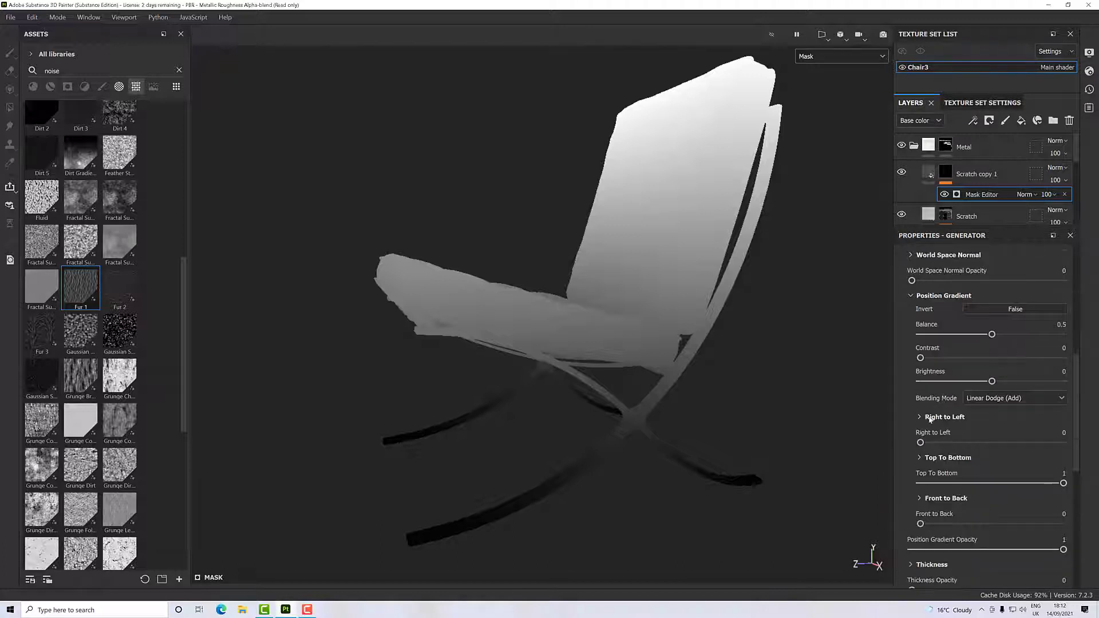
left_click(920, 458)
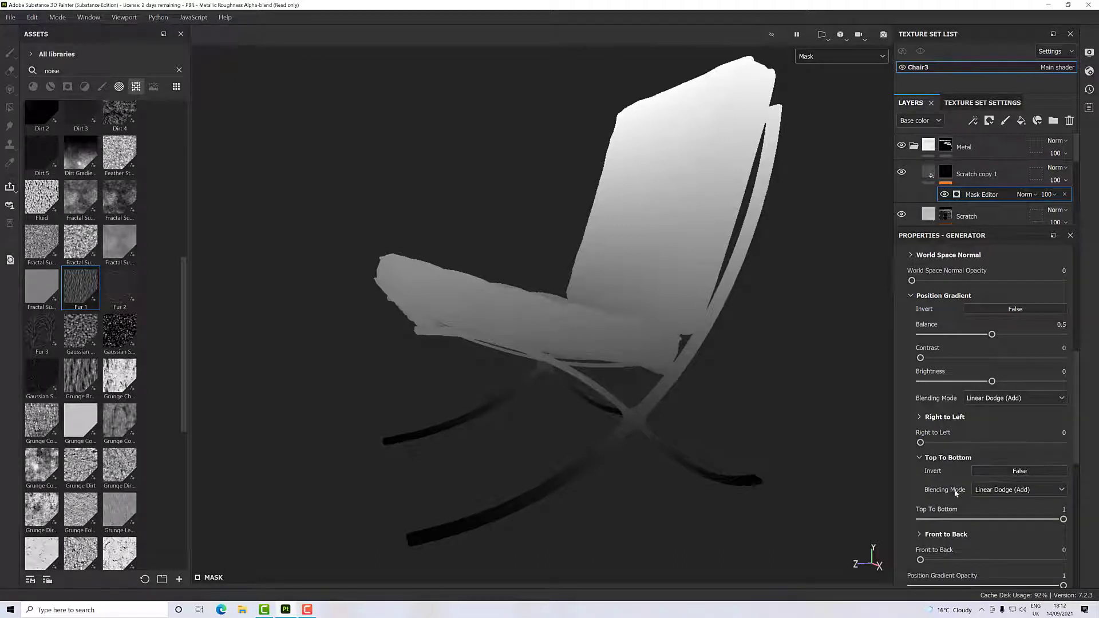
scroll(994, 470, "down", 1)
left_click(990, 425)
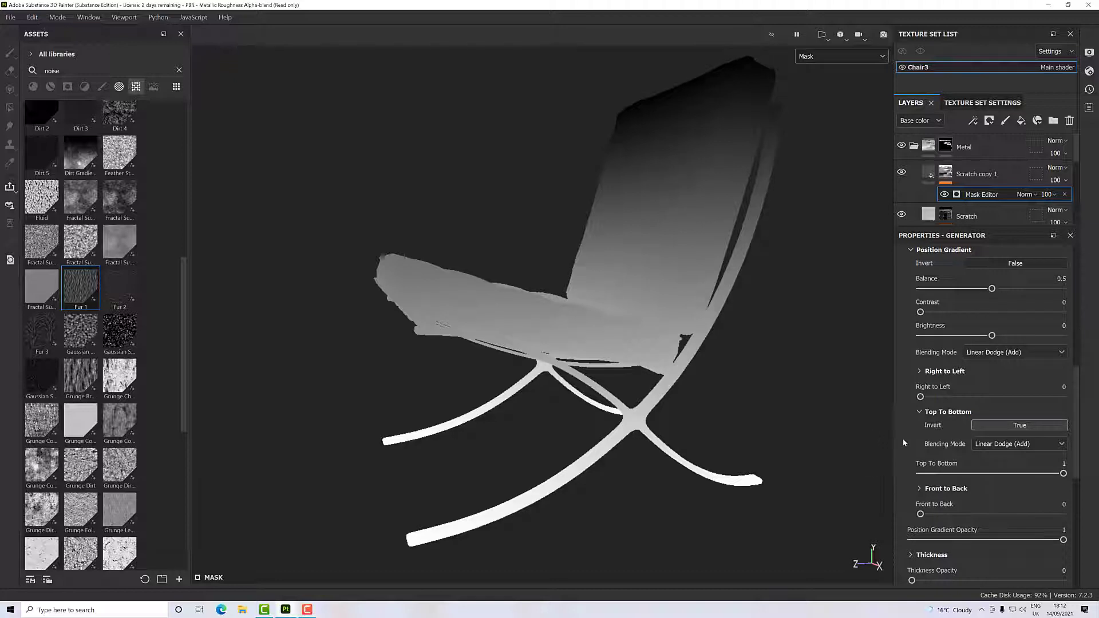
left_click_drag(658, 441, 634, 402, "alt")
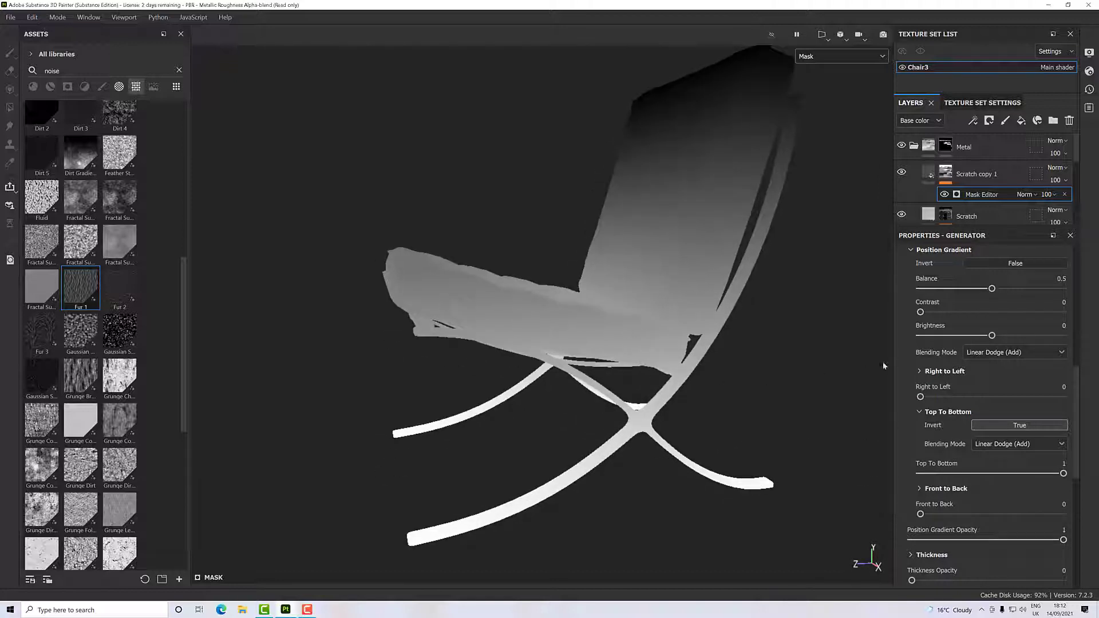
- Set the Position Gradient's Balance to 1, Brightness to -0.2 and Contrast to 0.77
left_click_drag(992, 290, 1076, 304)
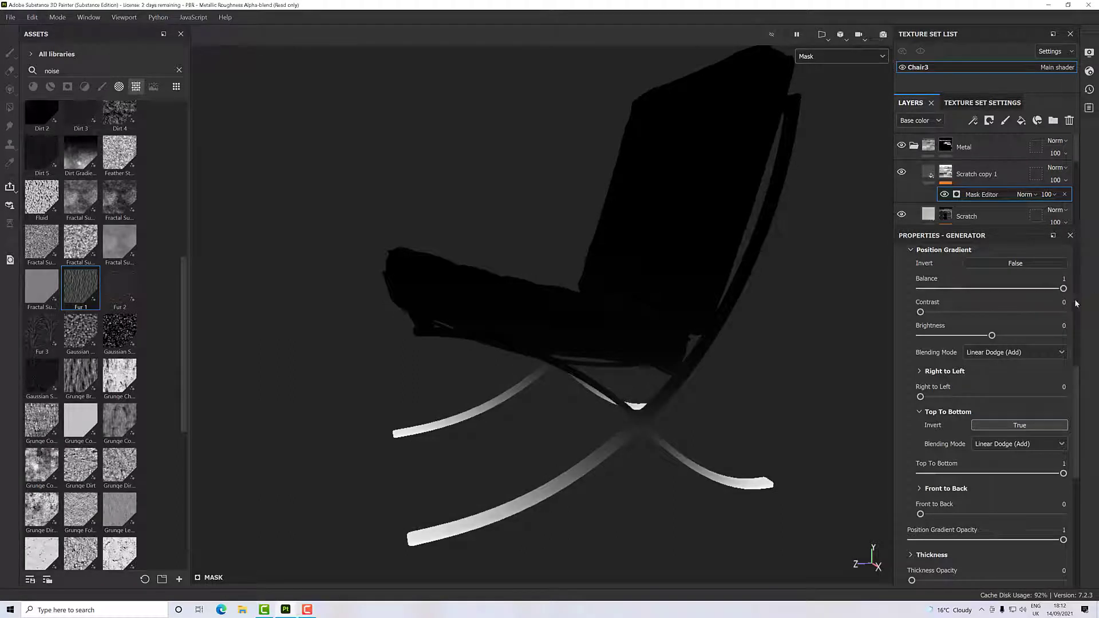
left_click_drag(741, 430, 764, 390, "alt")
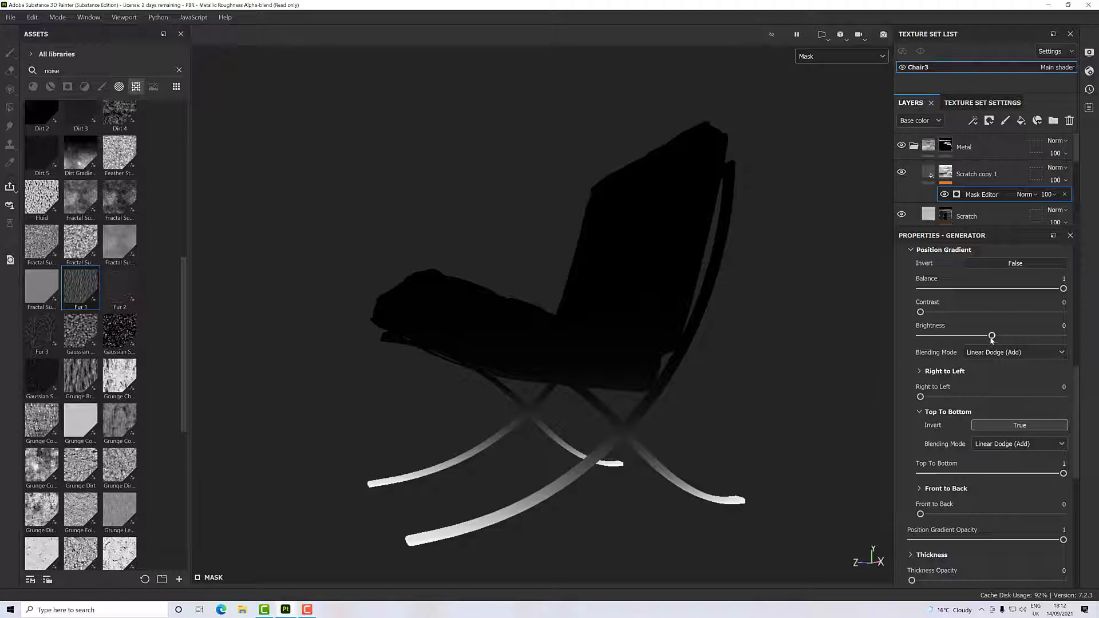
mouse_move(992, 336)
left_mouse_down()
mouse_move(1003, 337)
mouse_move(950, 342)
mouse_move(977, 342)
left_mouse_up()
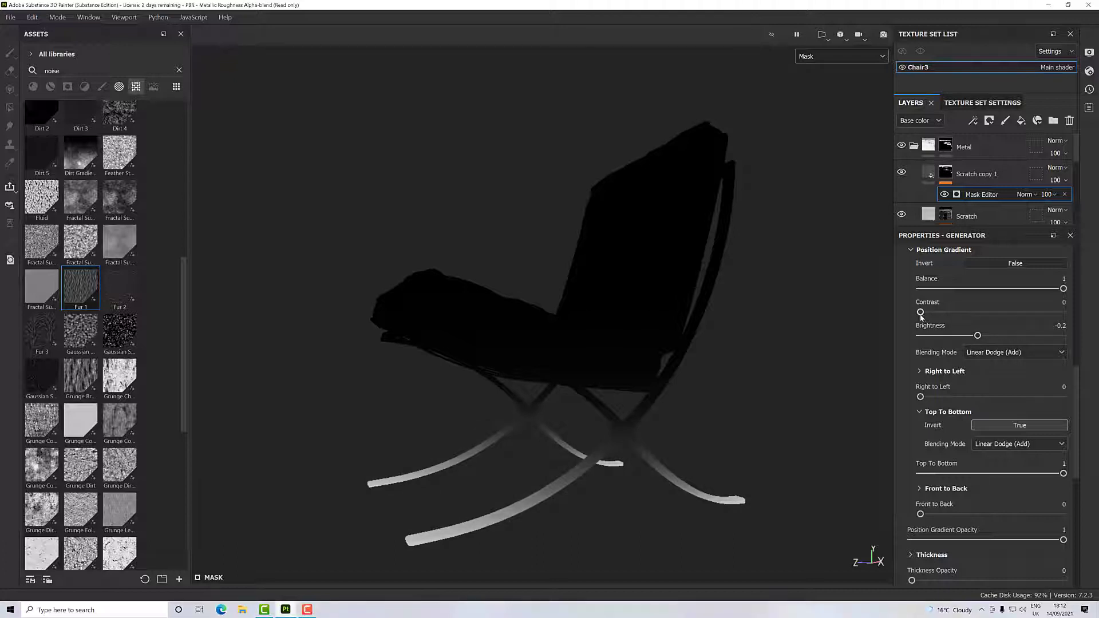
left_click_drag(921, 317, 1030, 324)
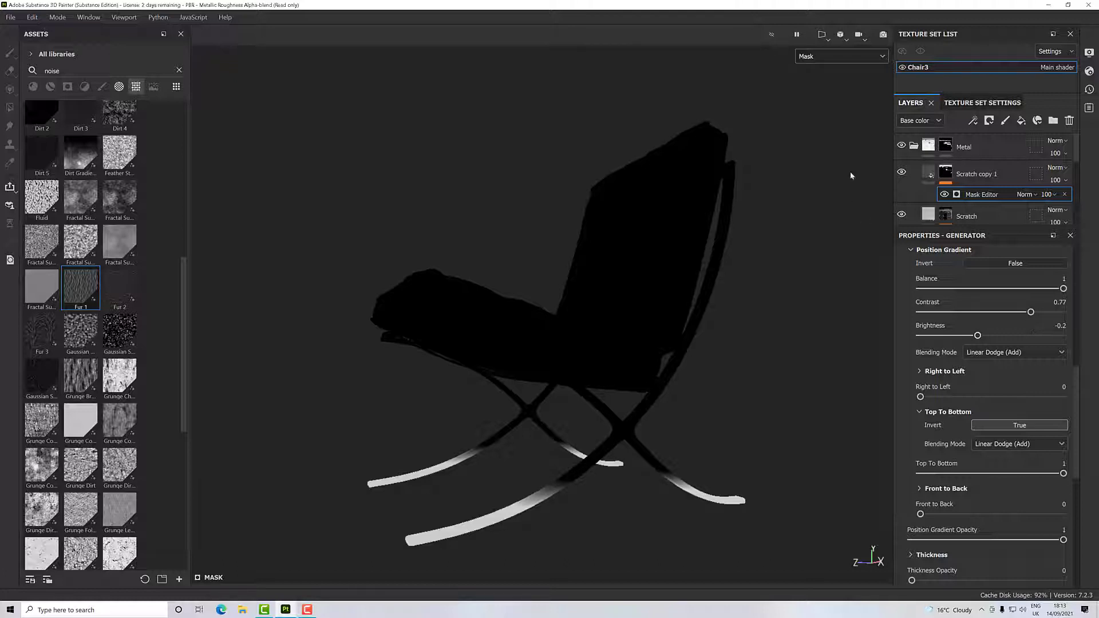
- Return the viewport to the Material display and inspect the gradient on the chair's metal legs
left_click(804, 58)
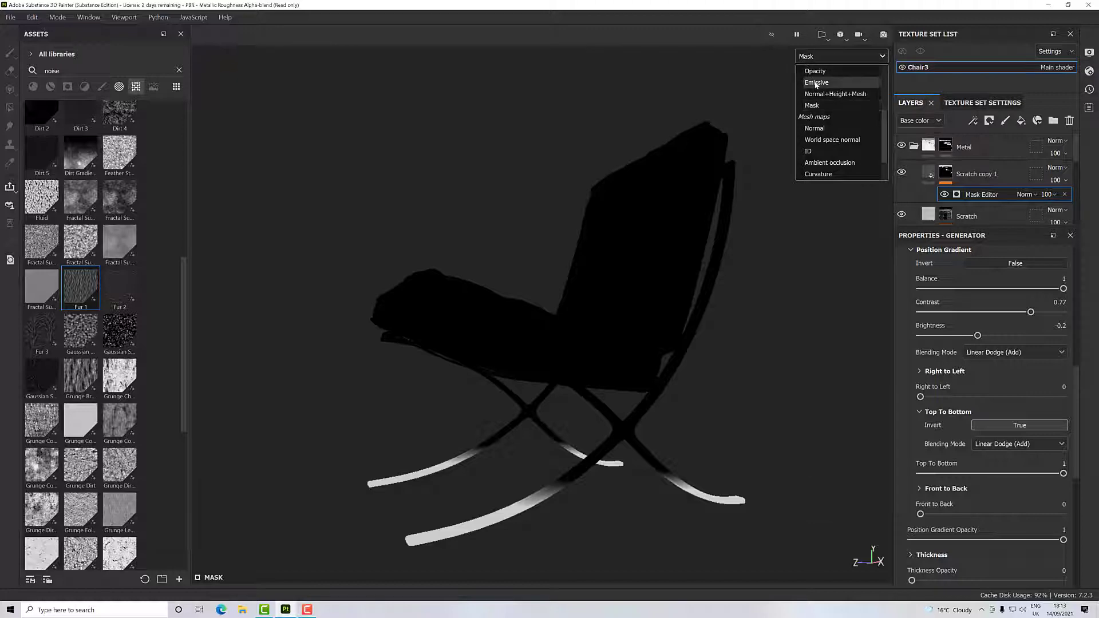
left_click(819, 82)
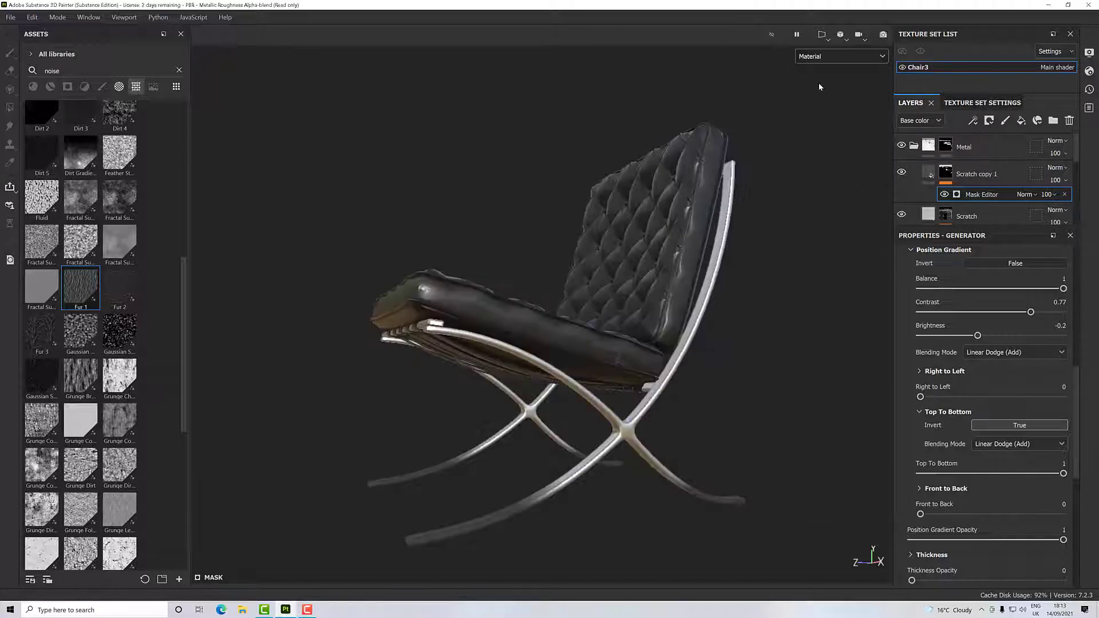
left_click_drag(577, 453, 584, 518, "alt")
scroll(492, 503, "up", 6)
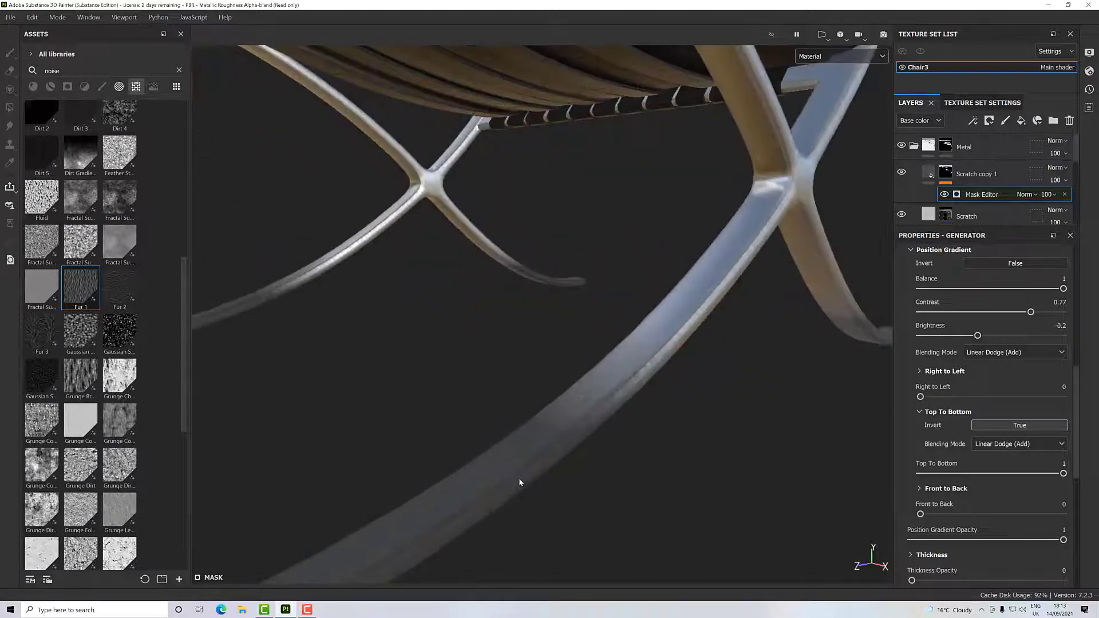
left_click_drag(519, 480, 521, 447, "alt")
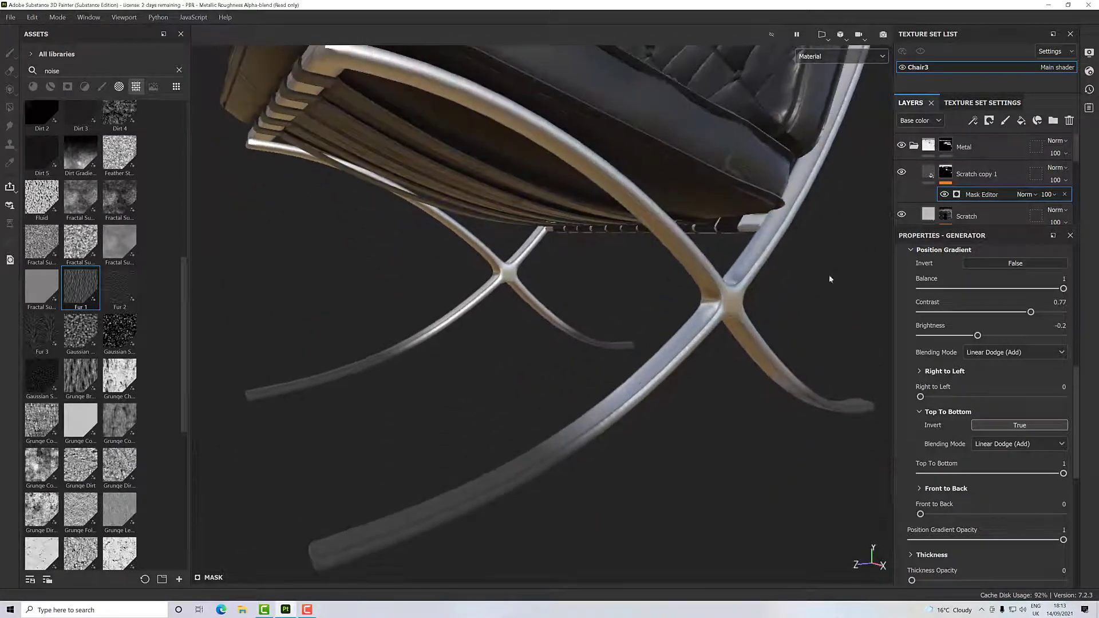
- Set the Scratch copy 1 layer's Roughness to 0.6818 and its base color to light grey b3b3b3
left_click(926, 175)
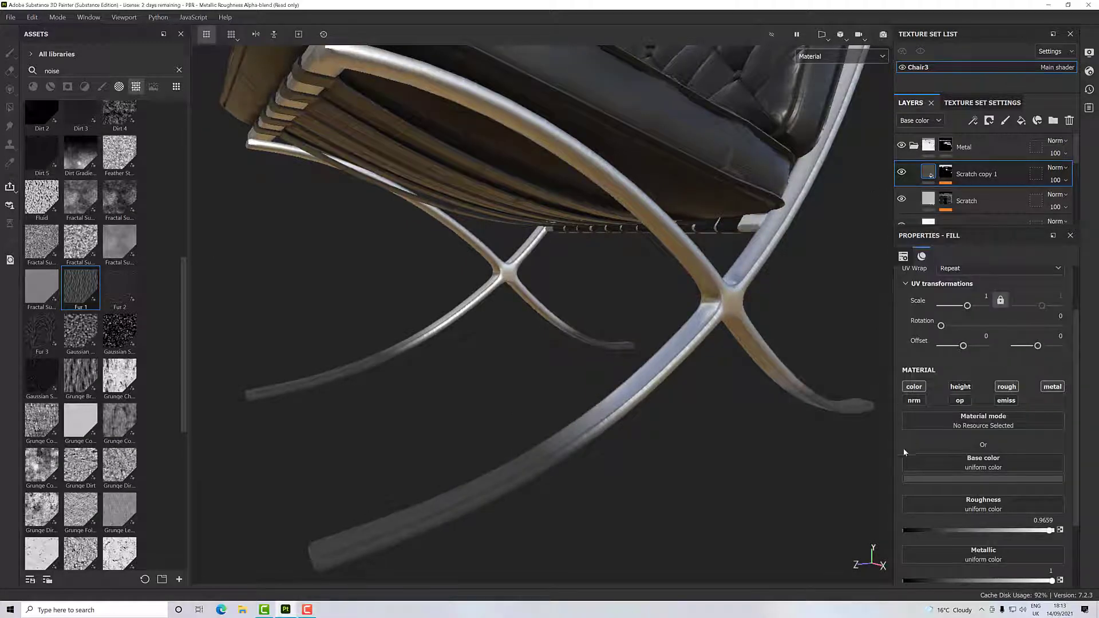
left_click_drag(1051, 531, 1007, 536)
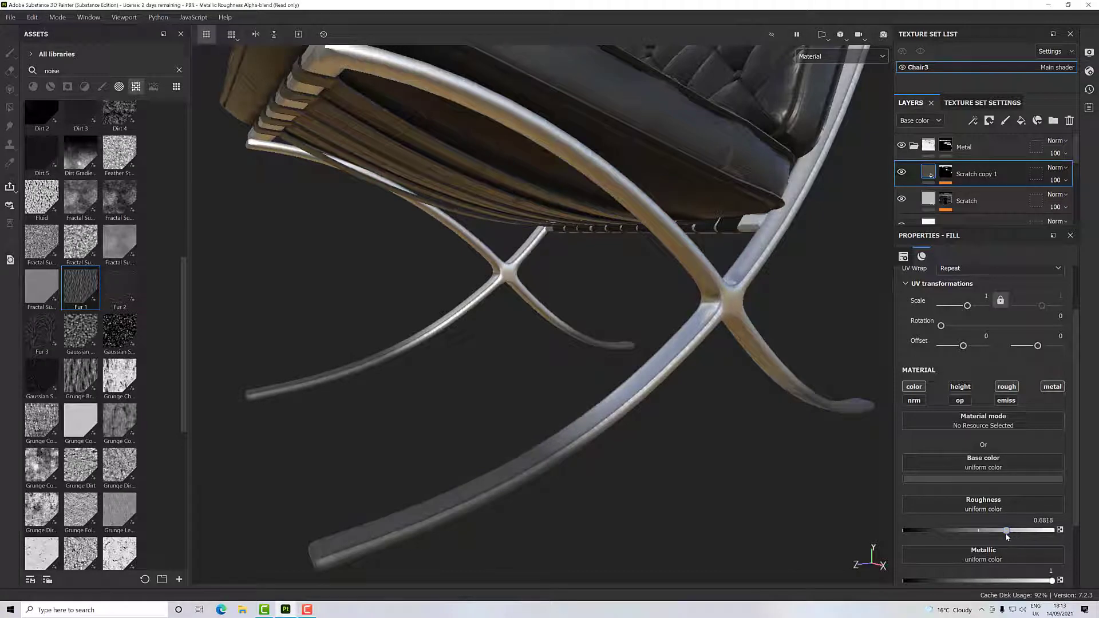
left_click(977, 480)
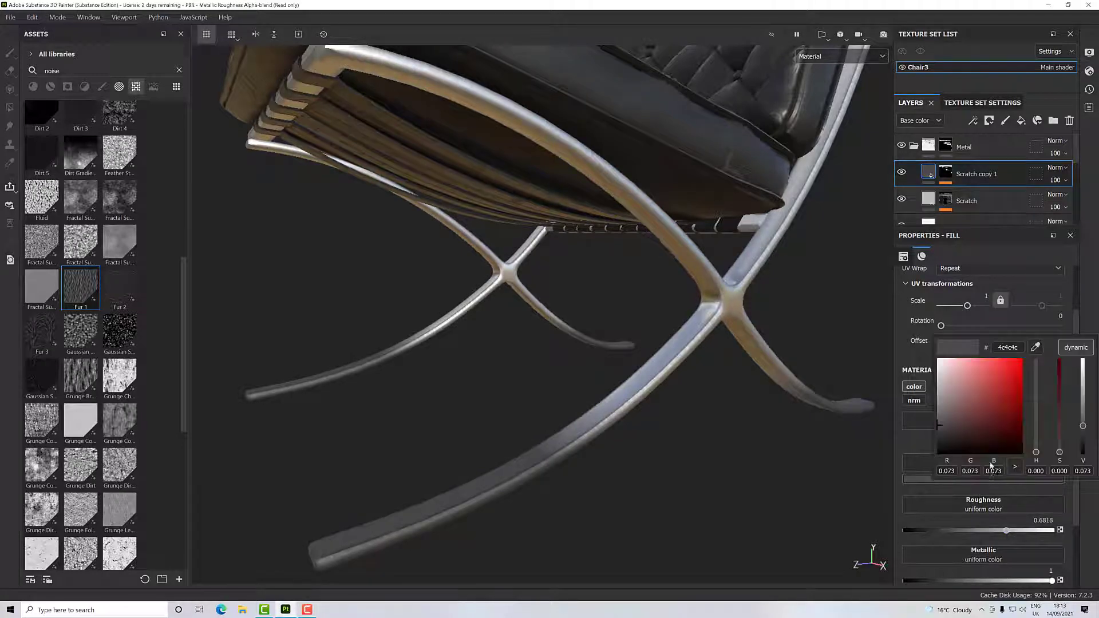
left_click_drag(939, 426, 936, 388)
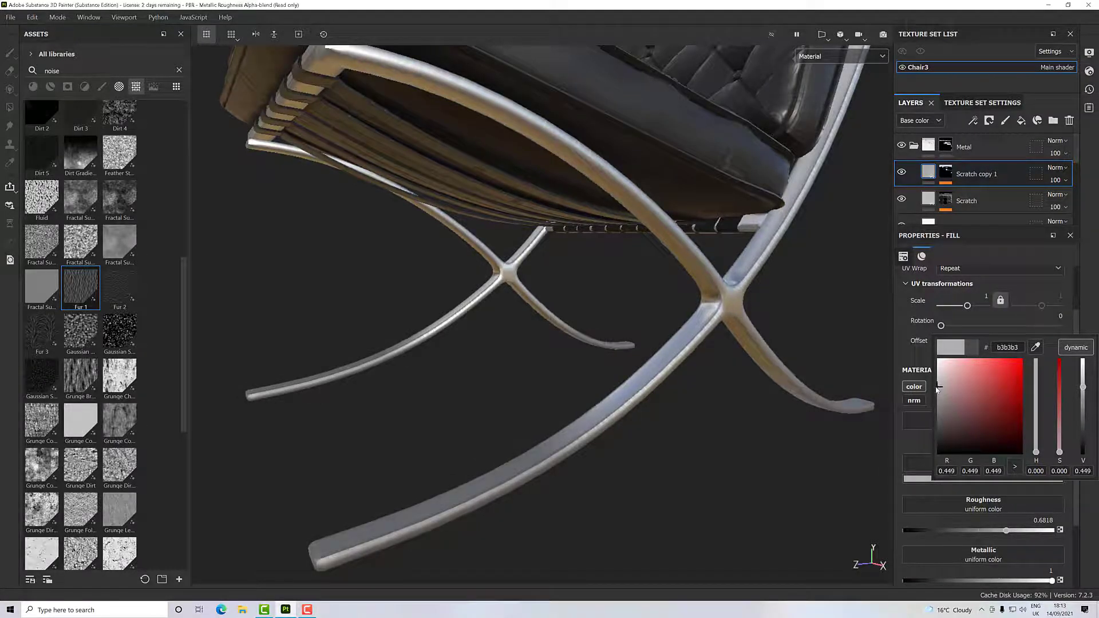
mouse_move(716, 429)
left_mouse_down("alt")
mouse_move(748, 343)
mouse_move(760, 348)
mouse_move(732, 429)
left_mouse_up("alt")
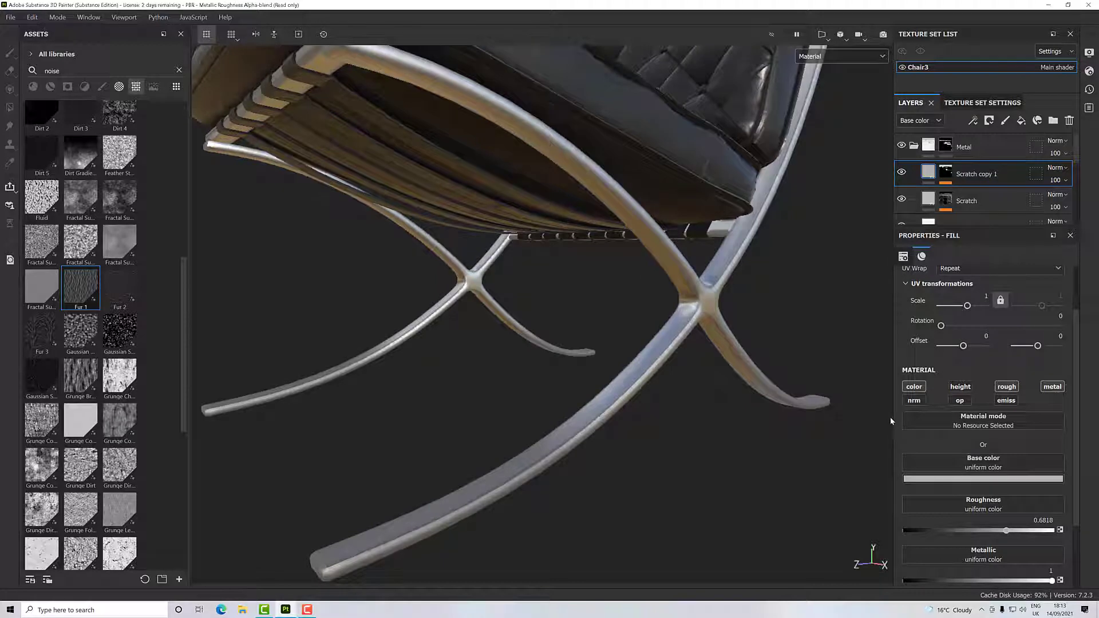
scroll(633, 407, "down", 5)
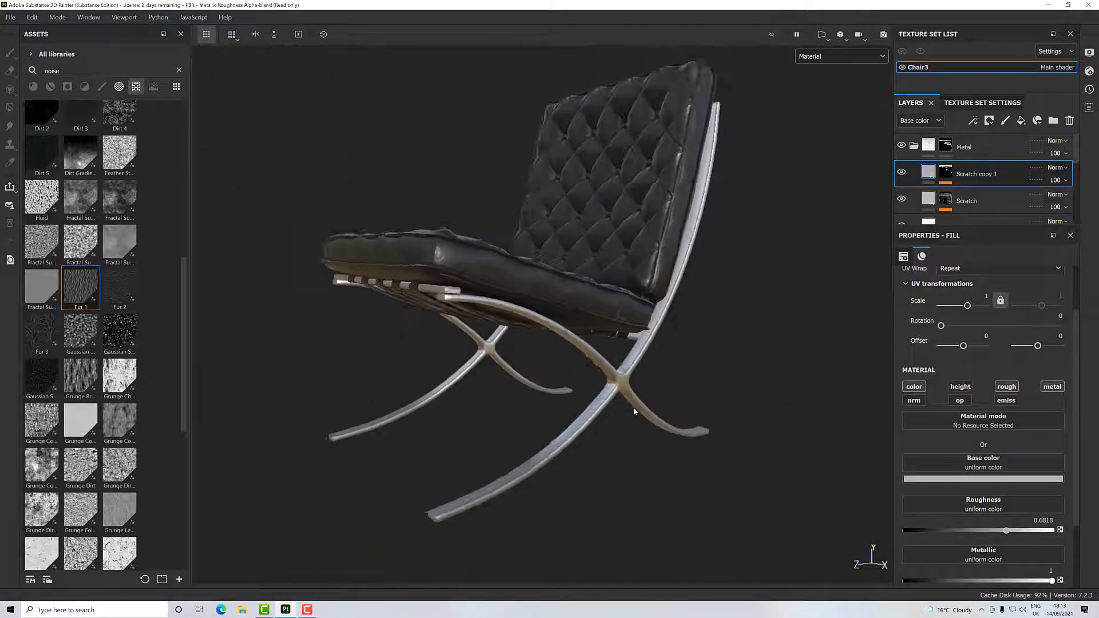
left_click_drag(633, 408, 568, 395, "alt")
- Add a Dirt generator above the Mask Editor on the Scratch copy 1 mask and set its blending mode to Multiply
left_click(943, 174)
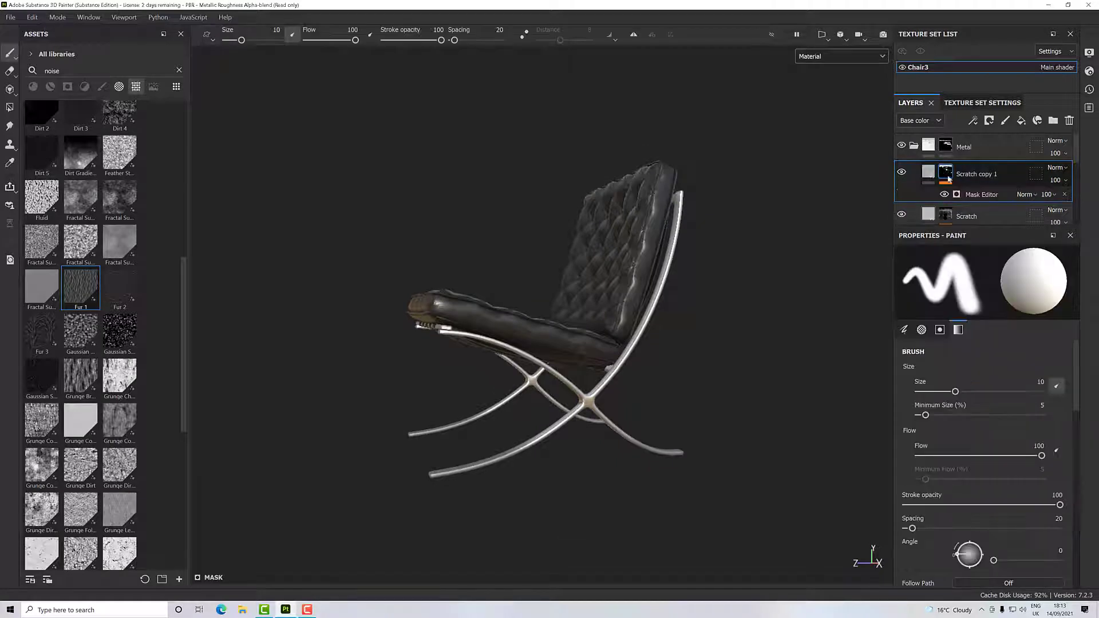
right_click(944, 174)
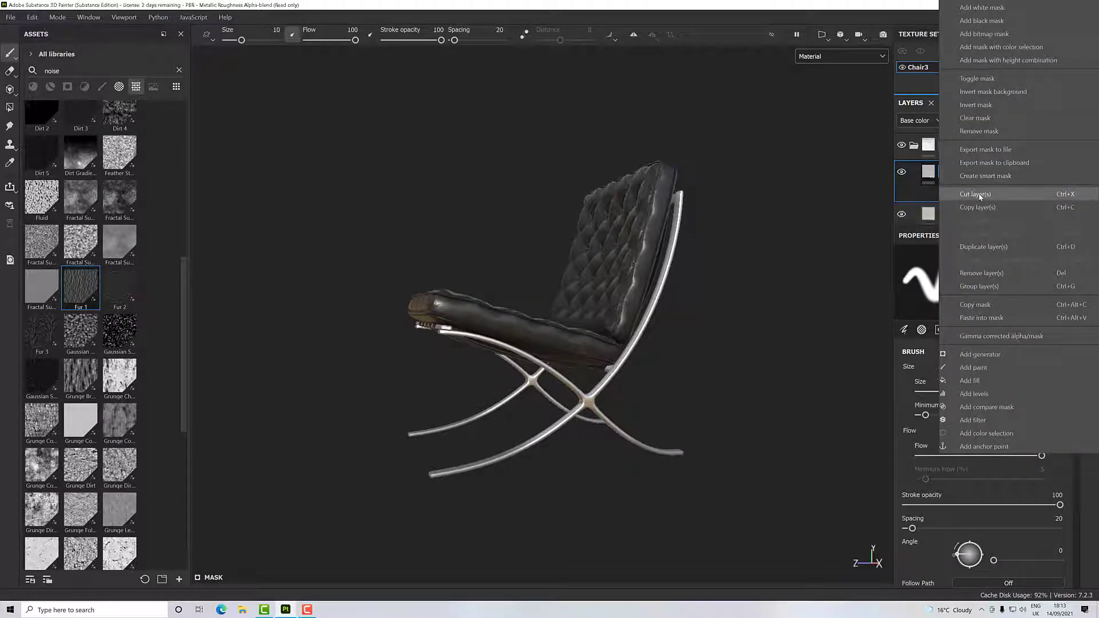
left_click(986, 355)
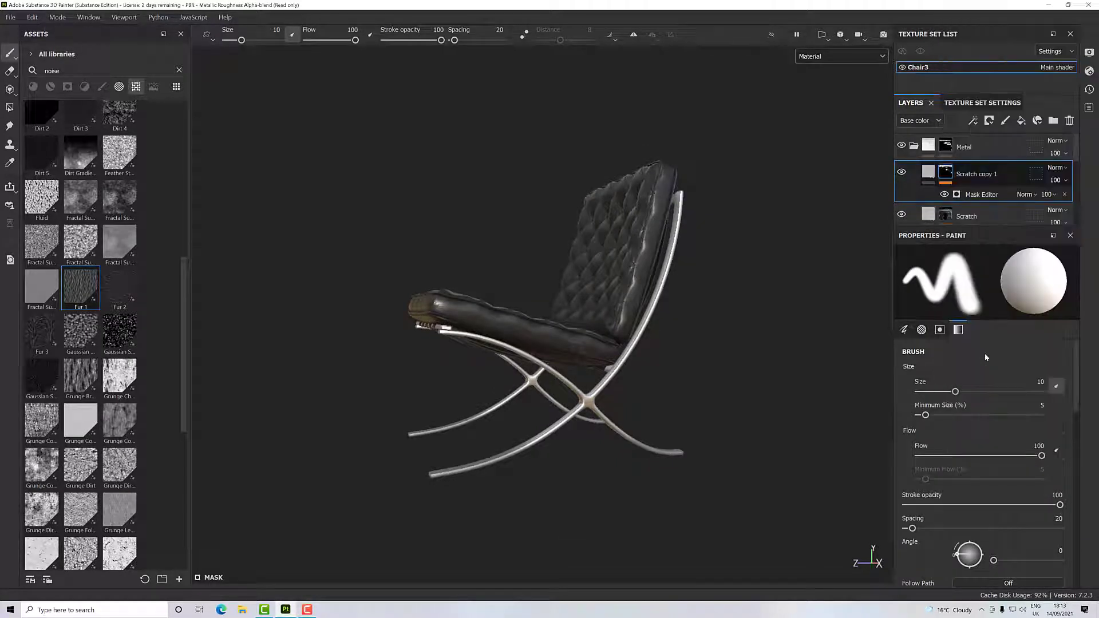
left_click(973, 282)
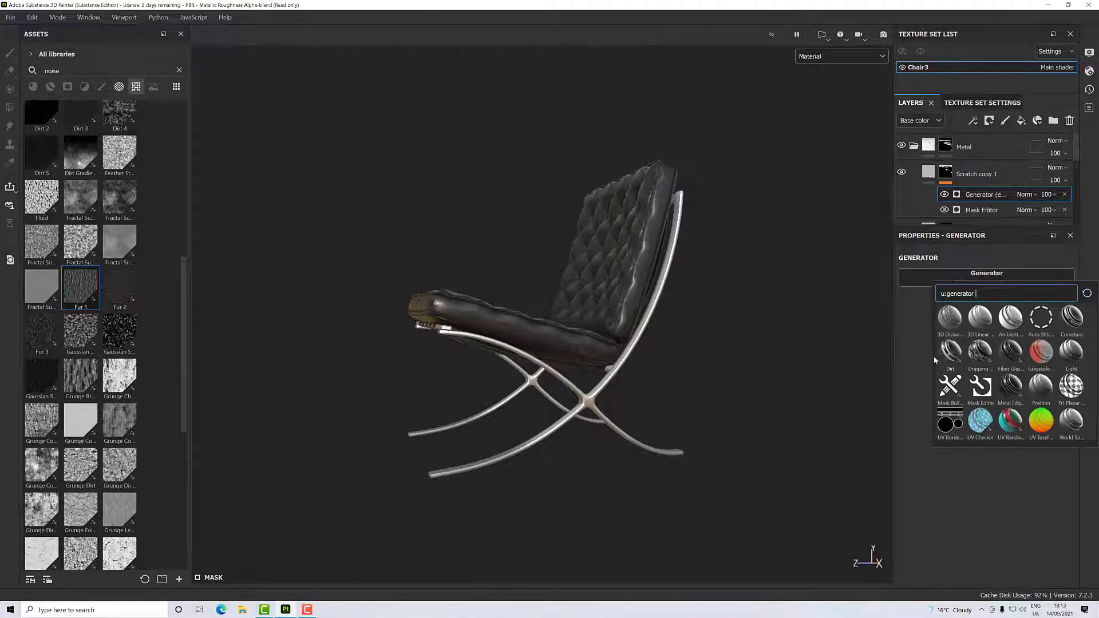
left_click(955, 358)
right_click_drag(476, 469, 646, 479, "alt")
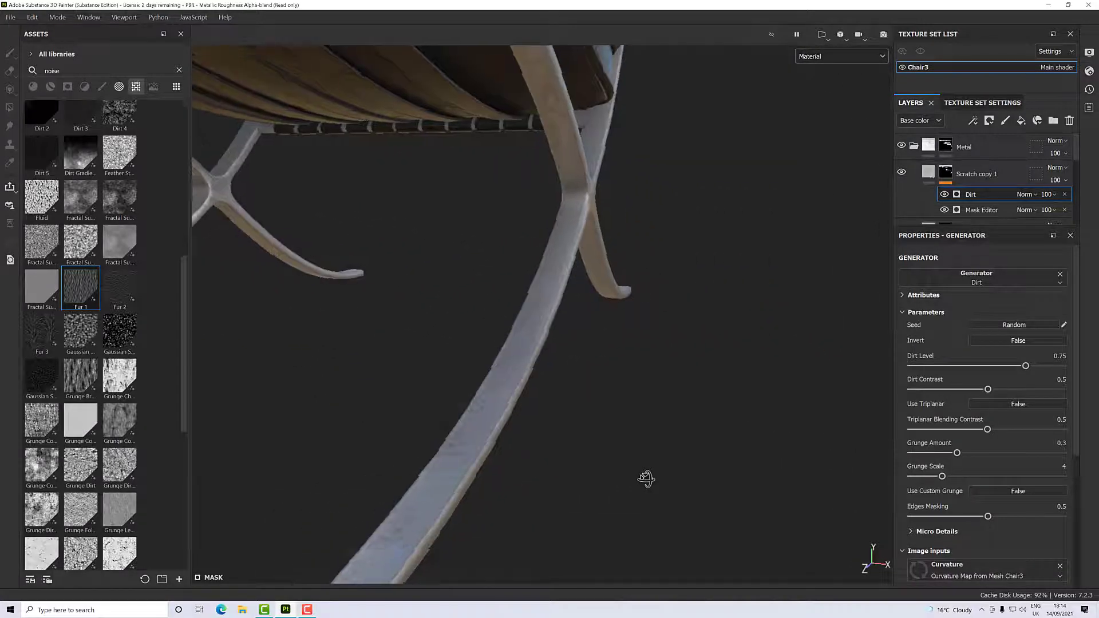
left_click_drag(646, 479, 510, 523, "alt")
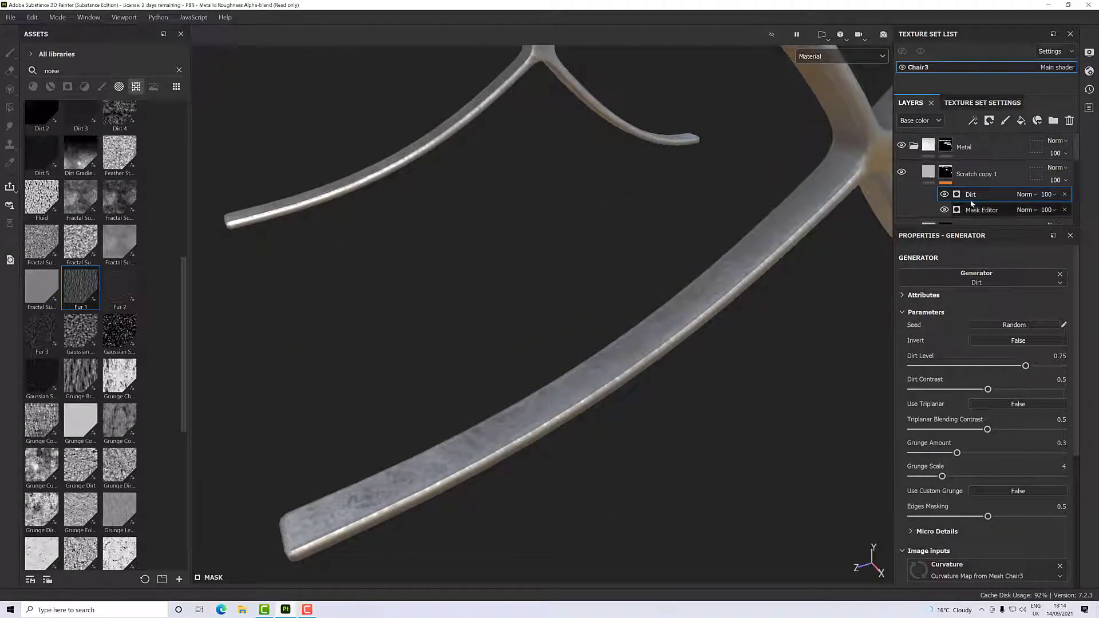
left_click(1023, 194)
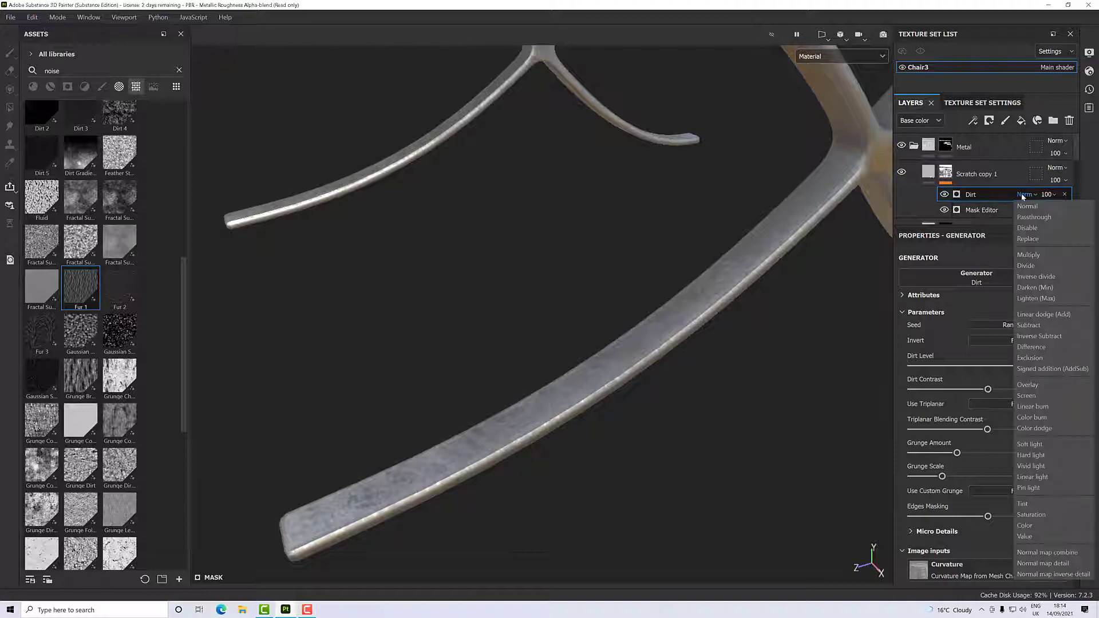
left_click(1029, 255)
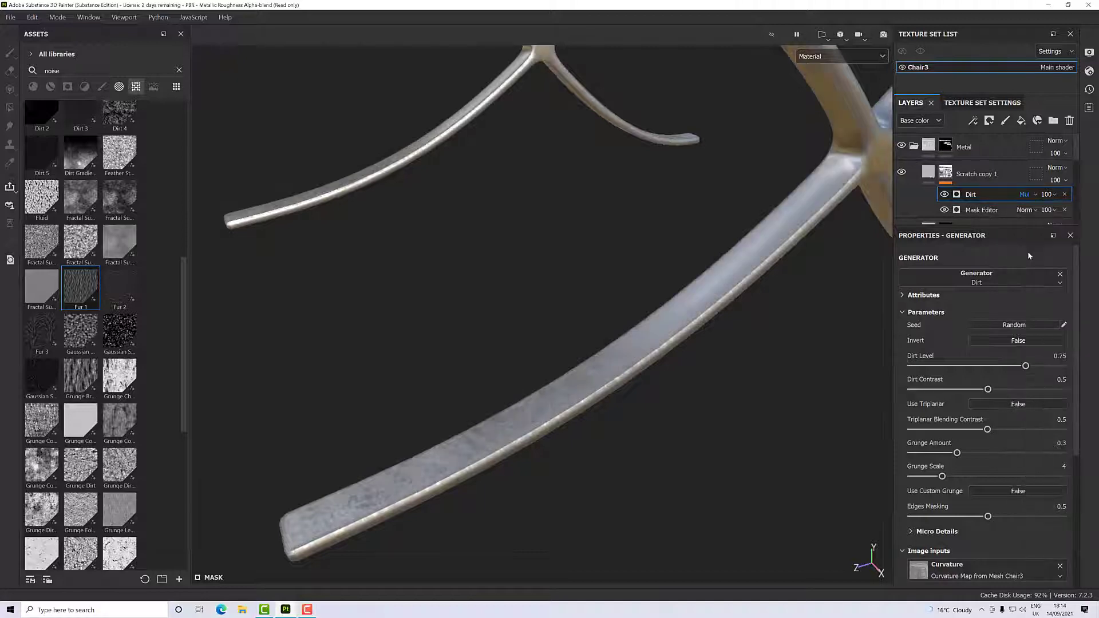
- Examine the dirt effect on the metal legs up close and on the whole chair from several angles
left_click_drag(763, 427, 688, 423, "alt")
scroll(445, 428, "up", 3)
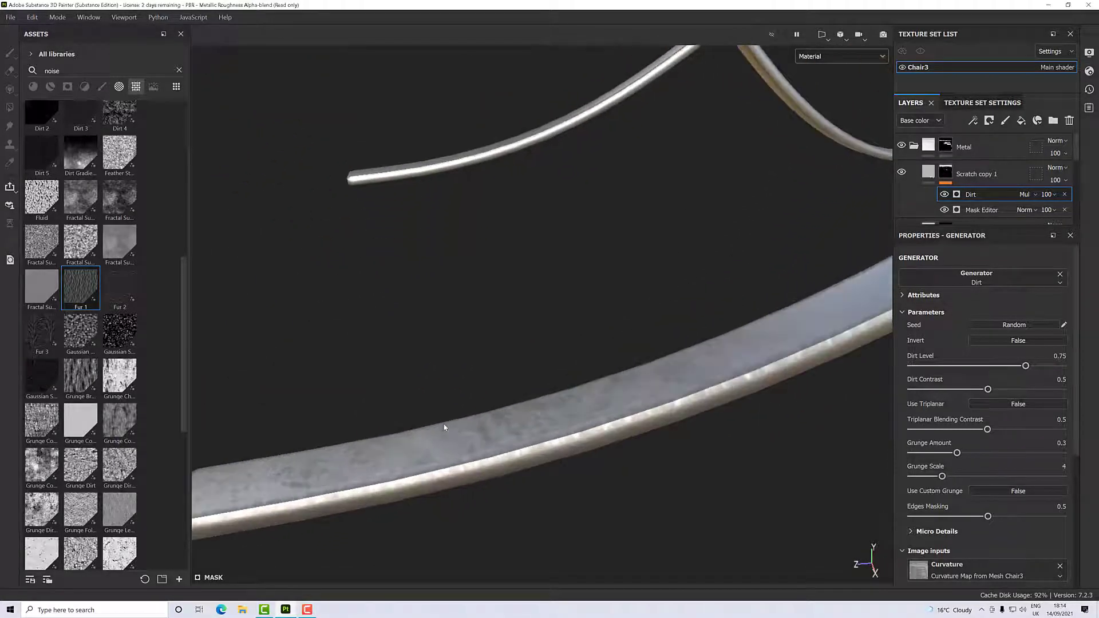
scroll(444, 427, "down", 5)
left_click_drag(444, 427, 583, 418, "alt")
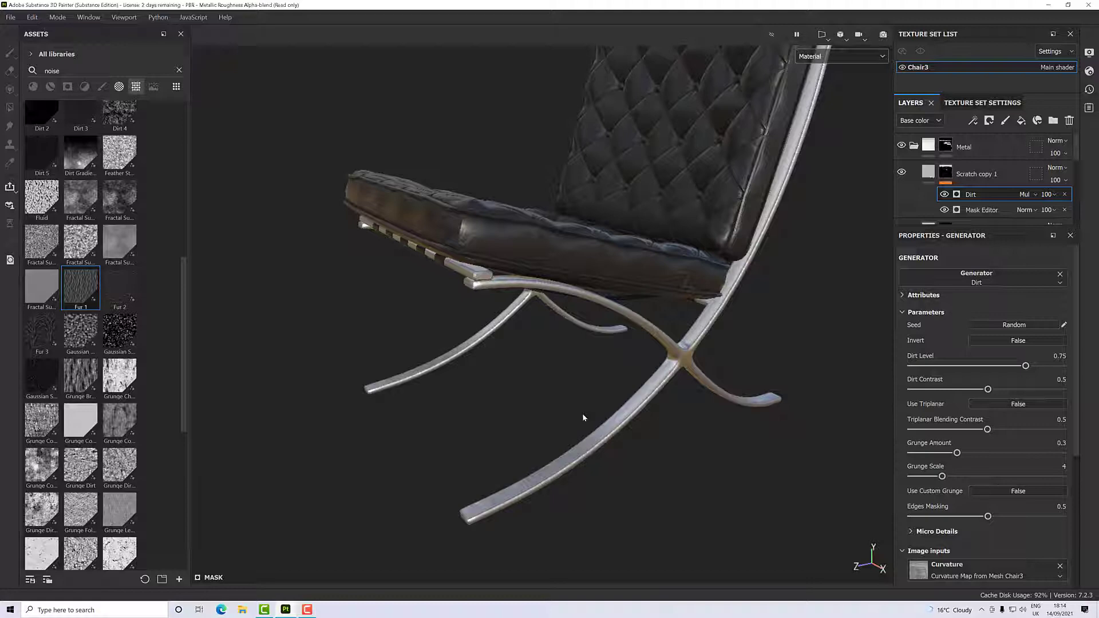
left_click_drag(559, 381, 625, 378, "alt")
middle_click_drag(625, 378, 620, 365, "alt")
left_click_drag(620, 365, 592, 407, "alt")
scroll(624, 412, "up", 4)
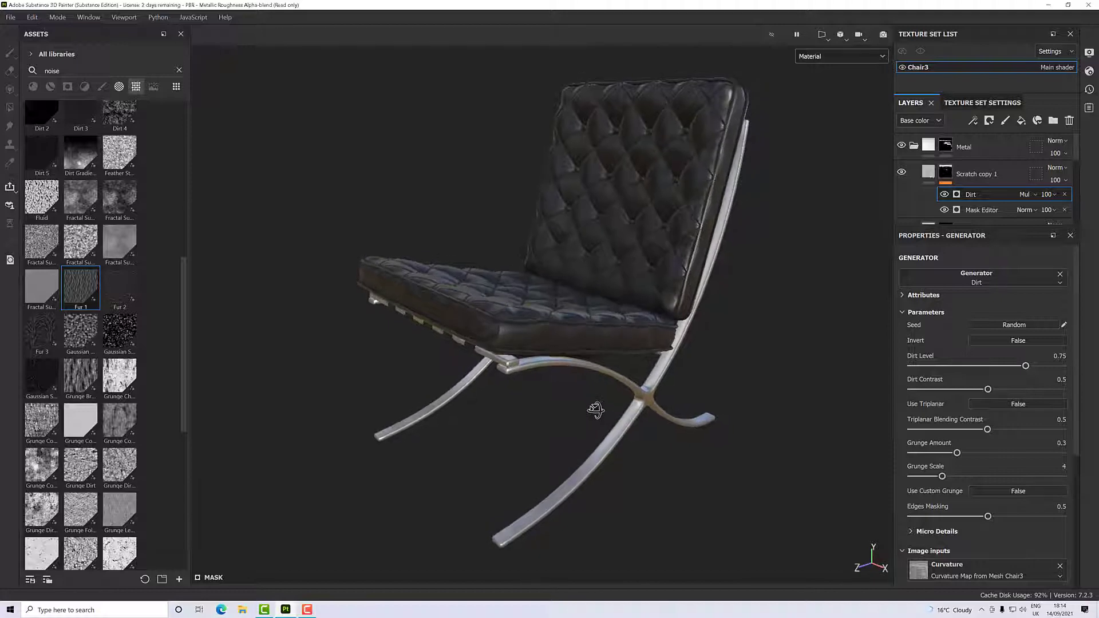
scroll(589, 397, "up", 4)
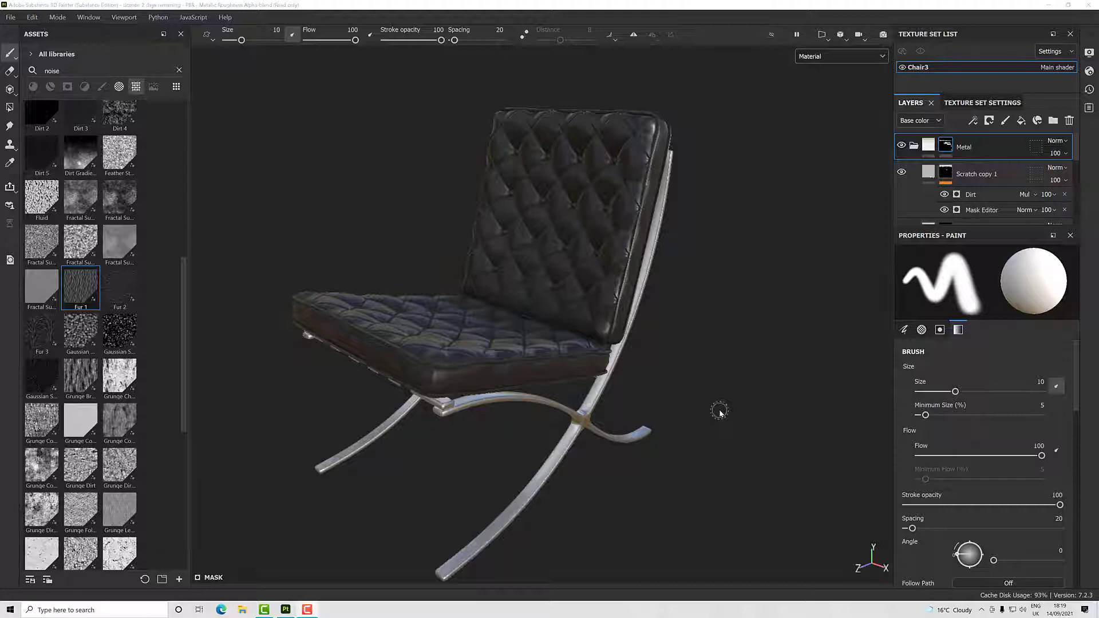
- Collapse the Metal folder and add a new fill layer above it, covering the whole chair
left_click(914, 146)
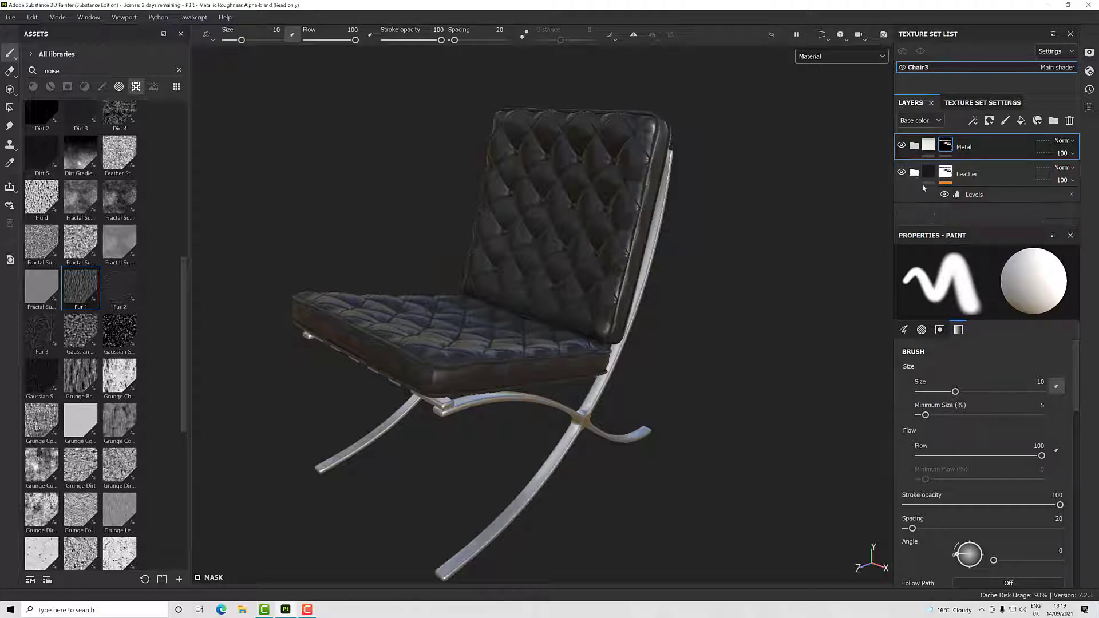
left_click(914, 172)
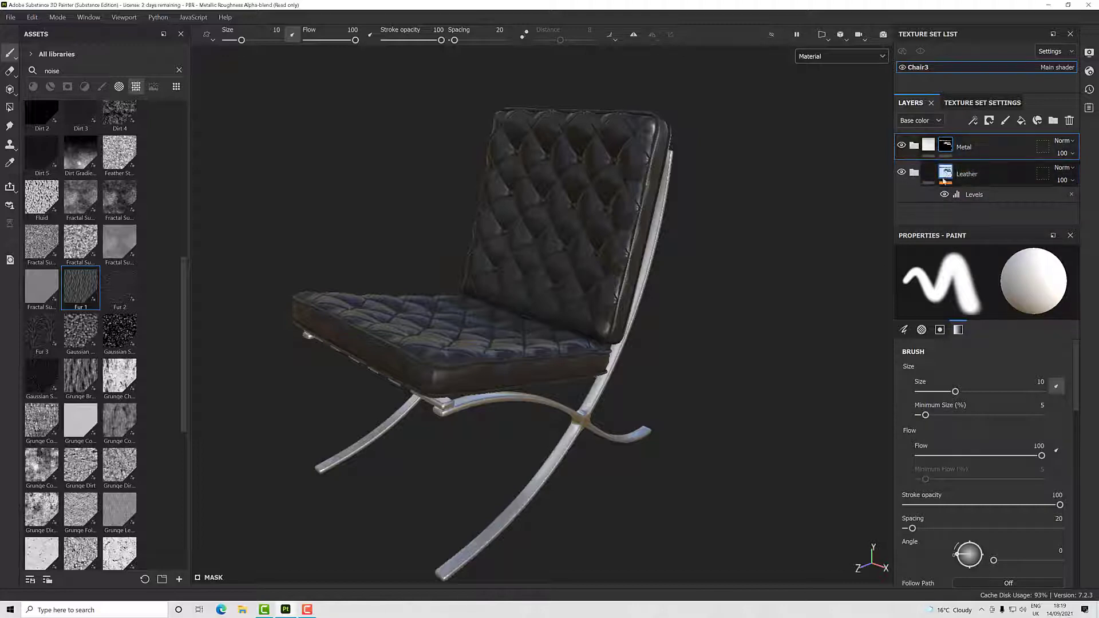
mouse_move(924, 180)
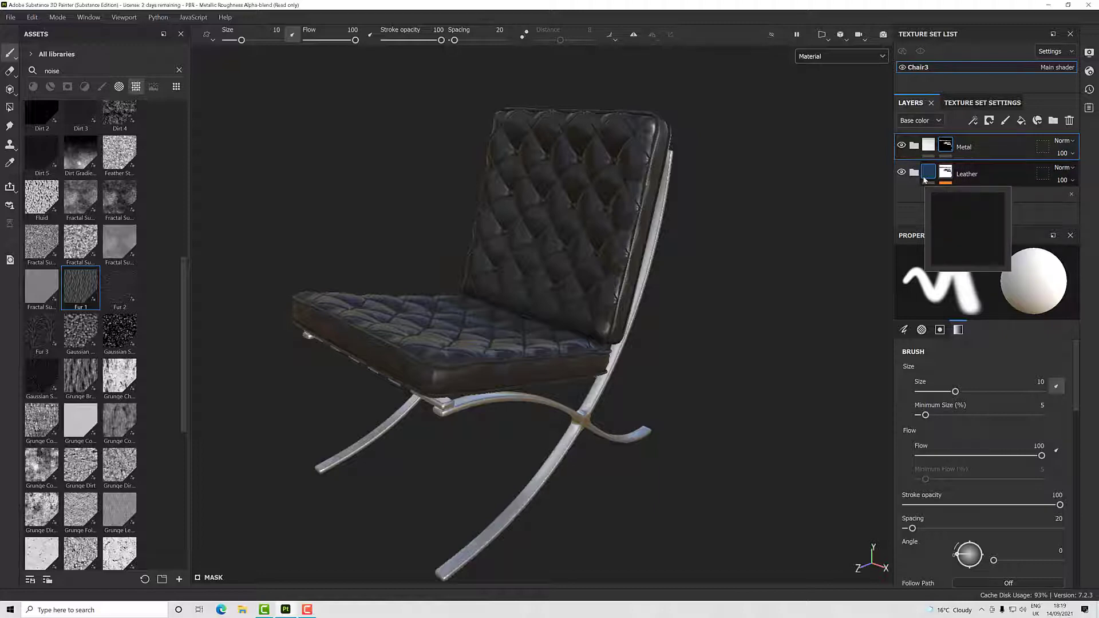
left_click(1021, 121)
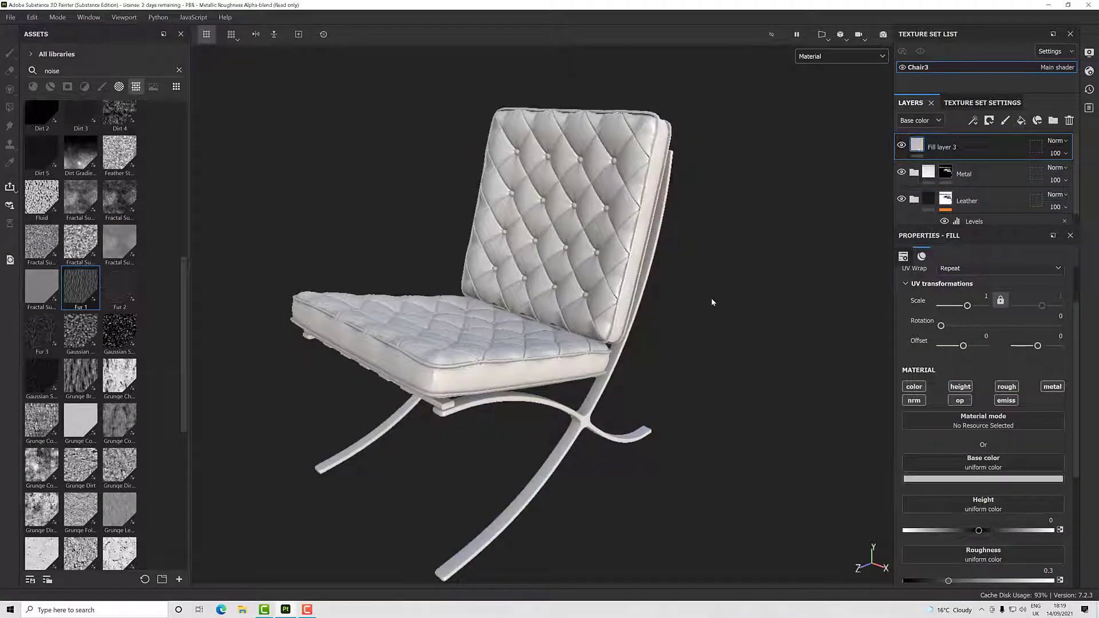
left_click_drag(712, 302, 588, 316, "alt")
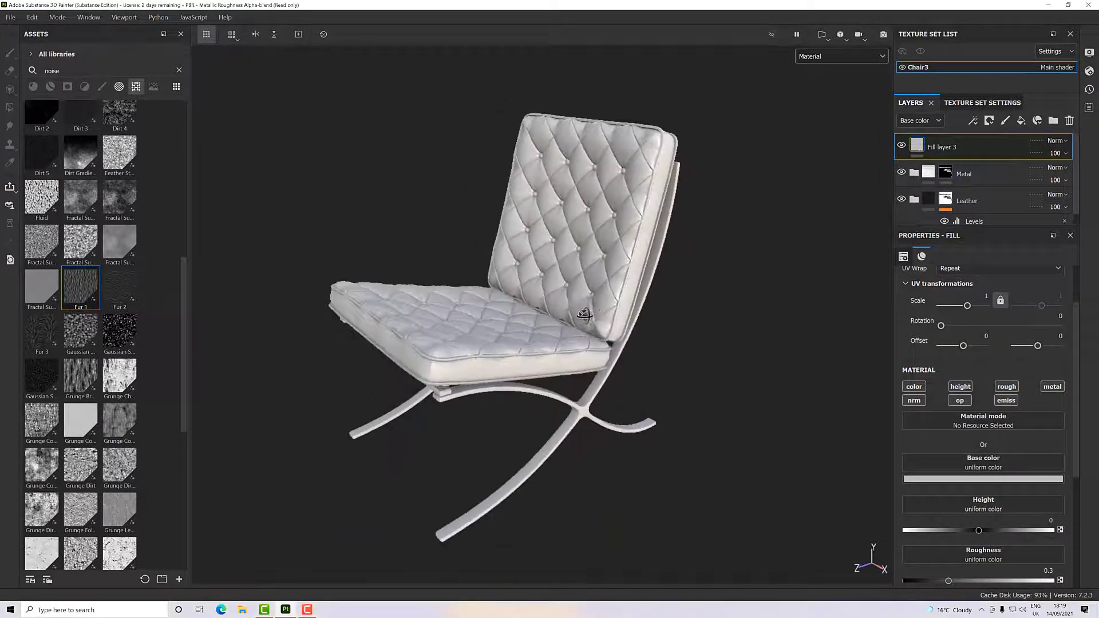
- Give Fill layer 3 a black mask and add a Dripping Rust generator to that mask
middle_click_drag(610, 311, 633, 317, "alt")
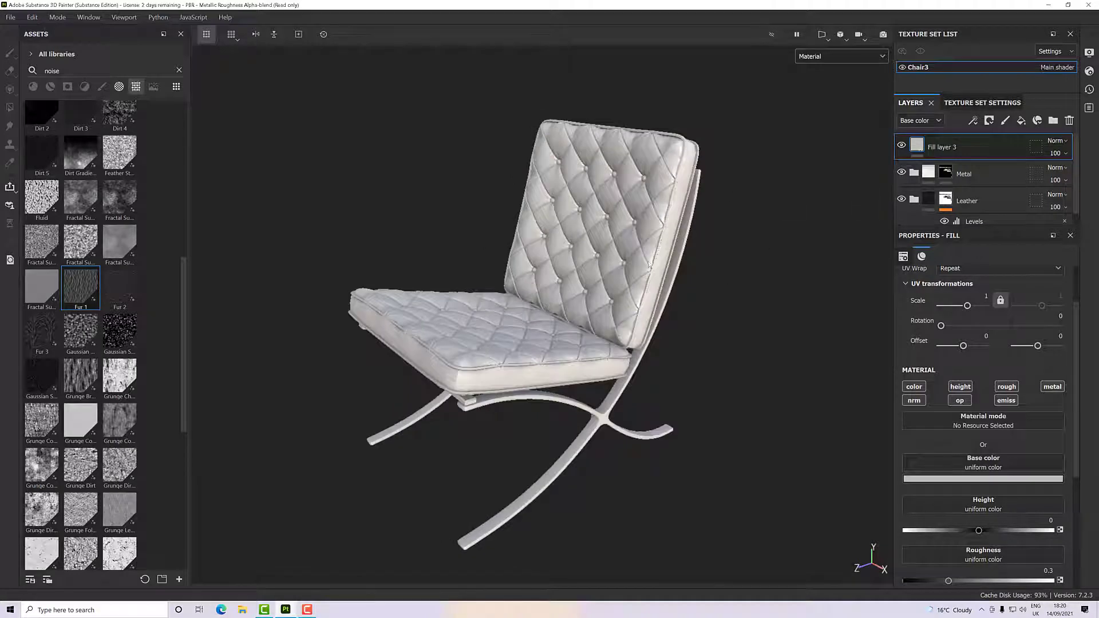
right_click(939, 148)
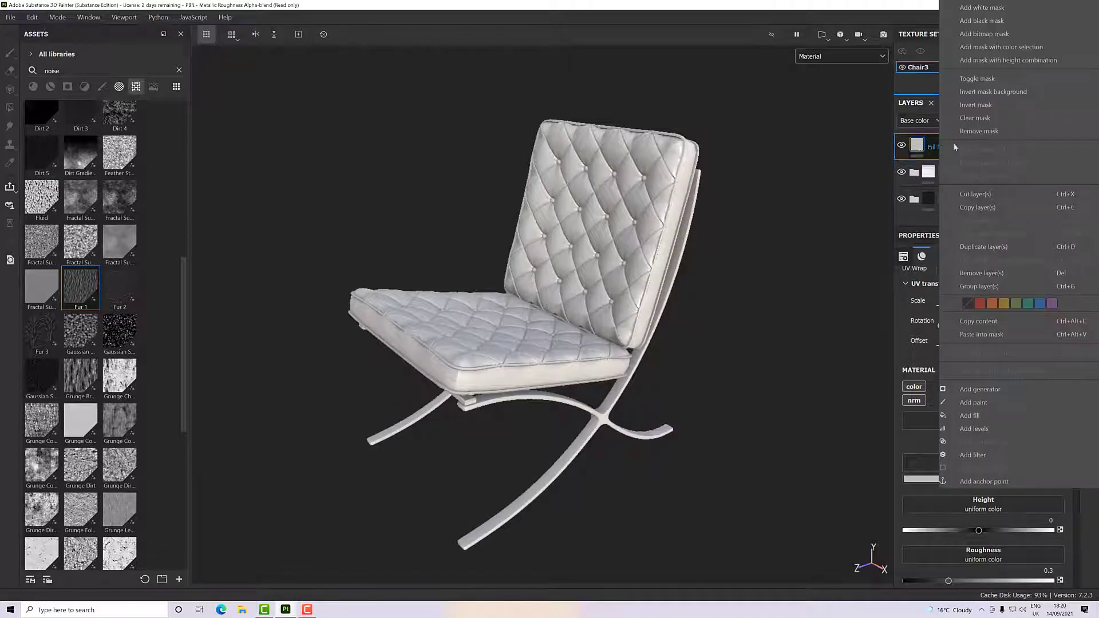
left_click(982, 21)
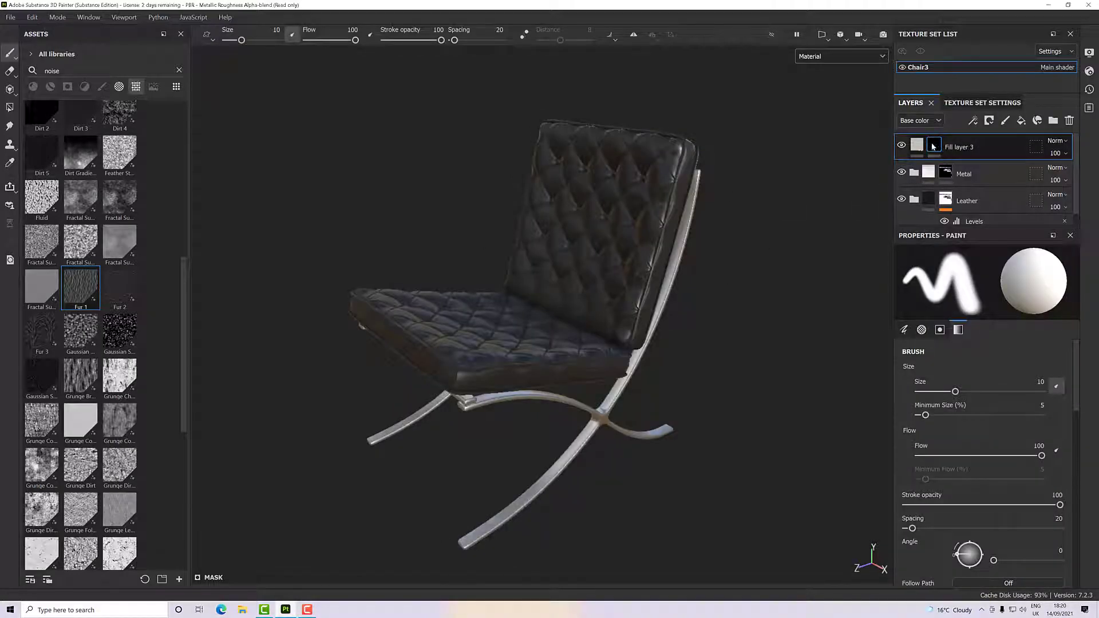
right_click(933, 147)
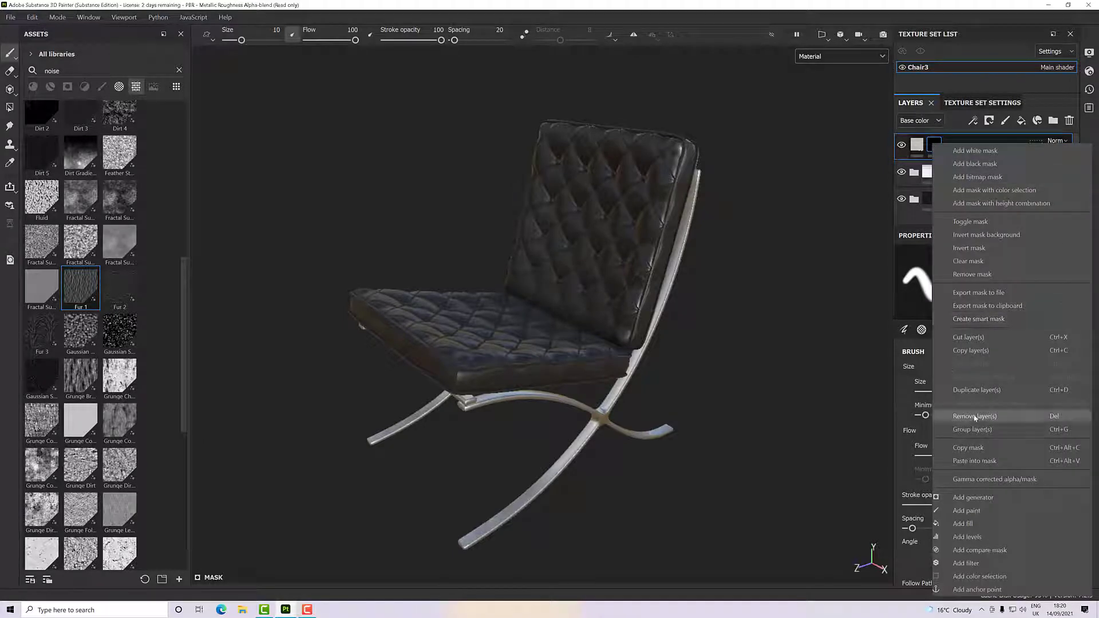
left_click(973, 497)
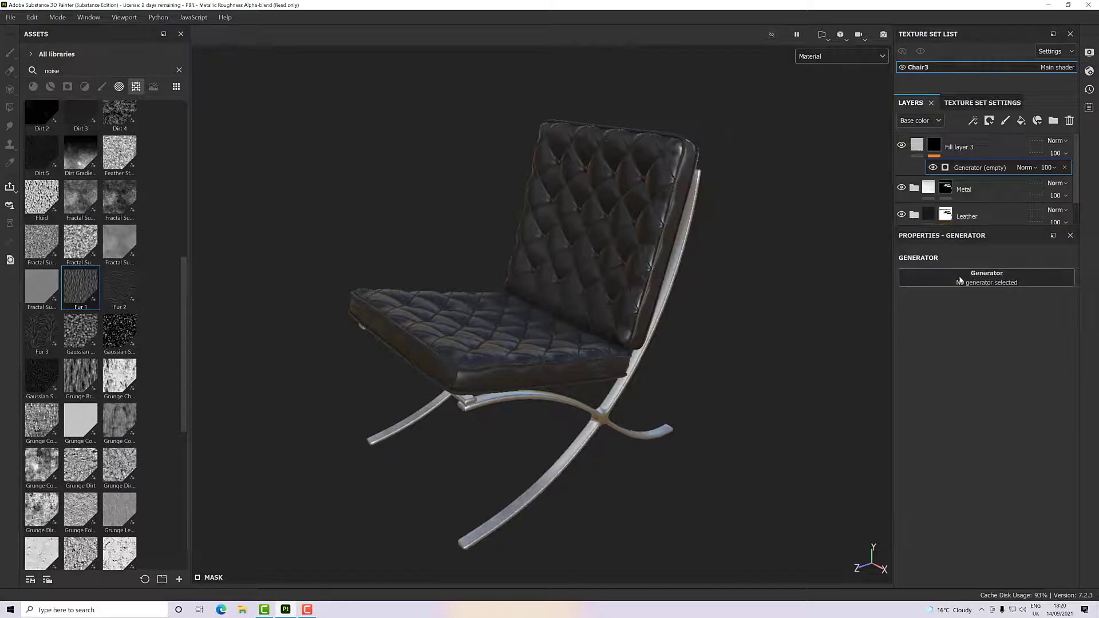
left_click(987, 279)
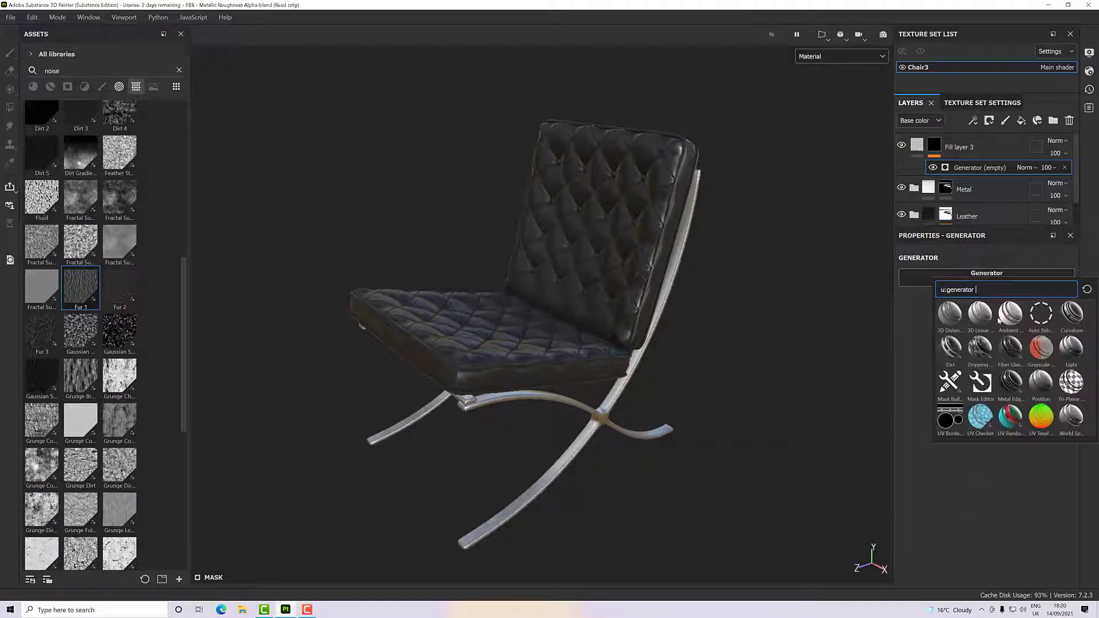
left_click(981, 348)
- Examine the dripping effect on the cushions and frame up close and from several angles
scroll(539, 356, "up", 4)
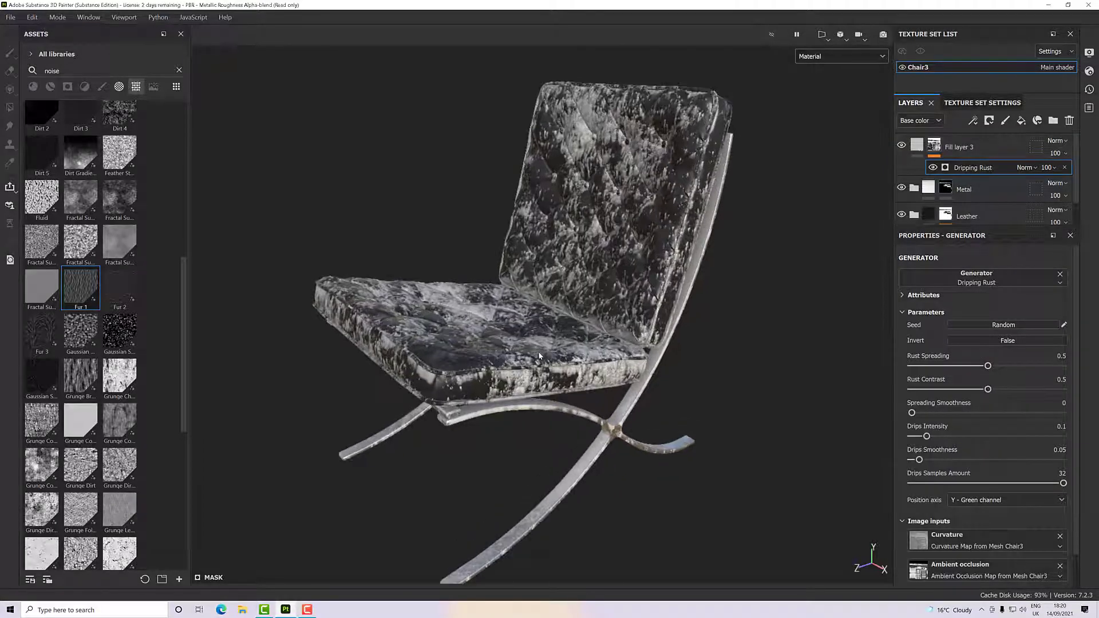
left_click_drag(540, 356, 841, 301, "alt")
scroll(577, 309, "down", 4)
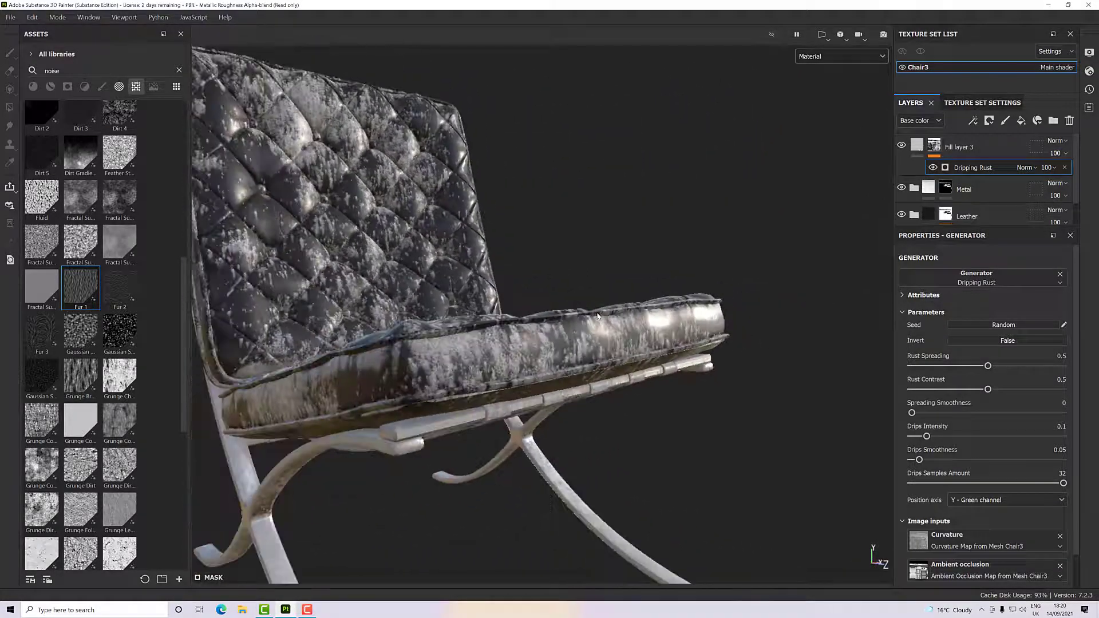
left_click_drag(533, 318, 581, 395, "alt")
middle_click_drag(582, 395, 649, 452, "alt")
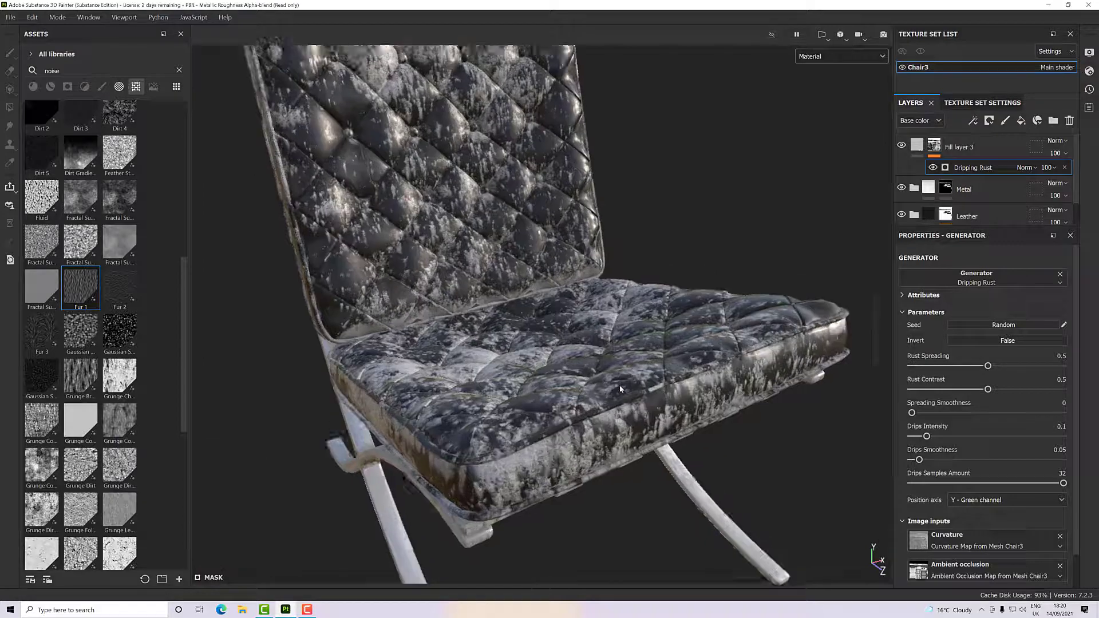
scroll(621, 388, "down", 3)
left_click_drag(610, 365, 638, 342, "alt")
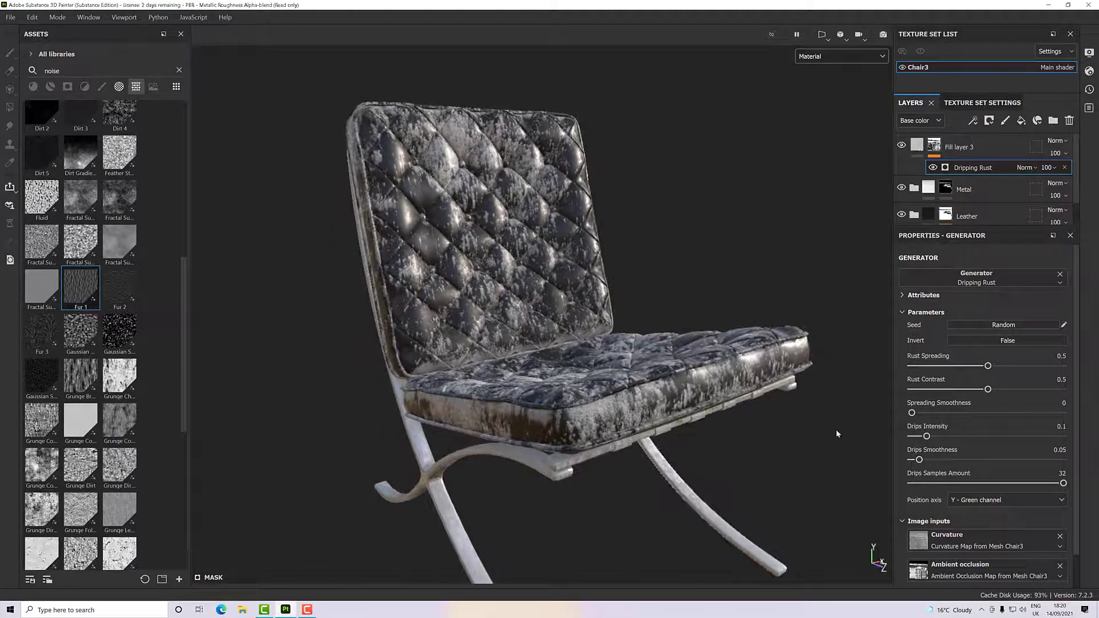
- Set the Dripping Rust generator's Drips Intensity to 0.3, Rust Spreading to 0.13 and Rust Contrast to 0.14
scroll(951, 504, "down", 2)
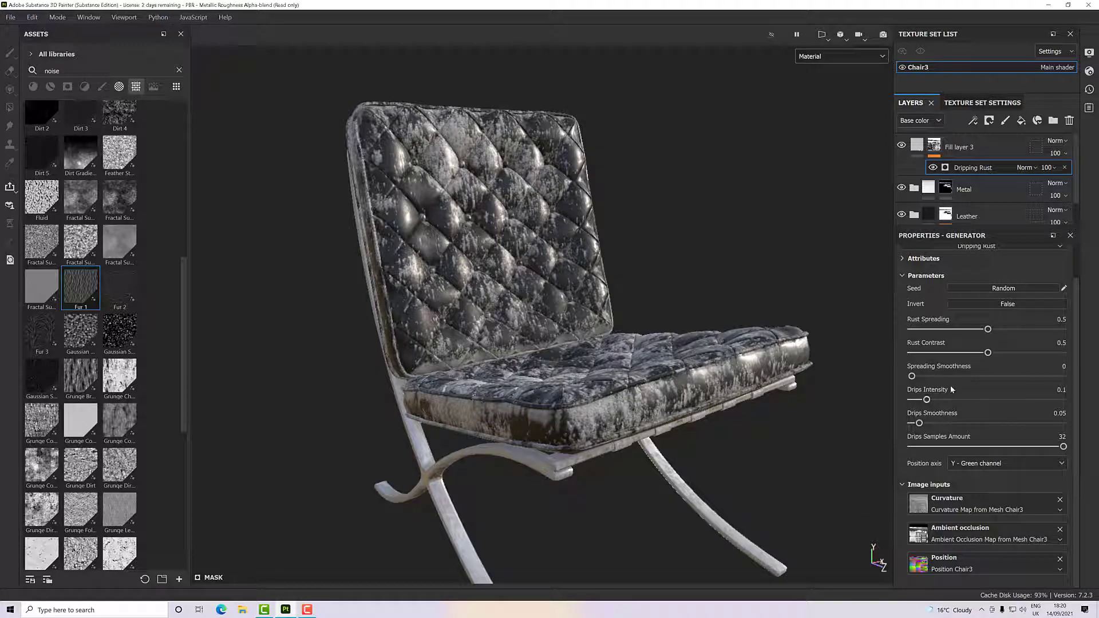
left_click_drag(927, 400, 957, 401)
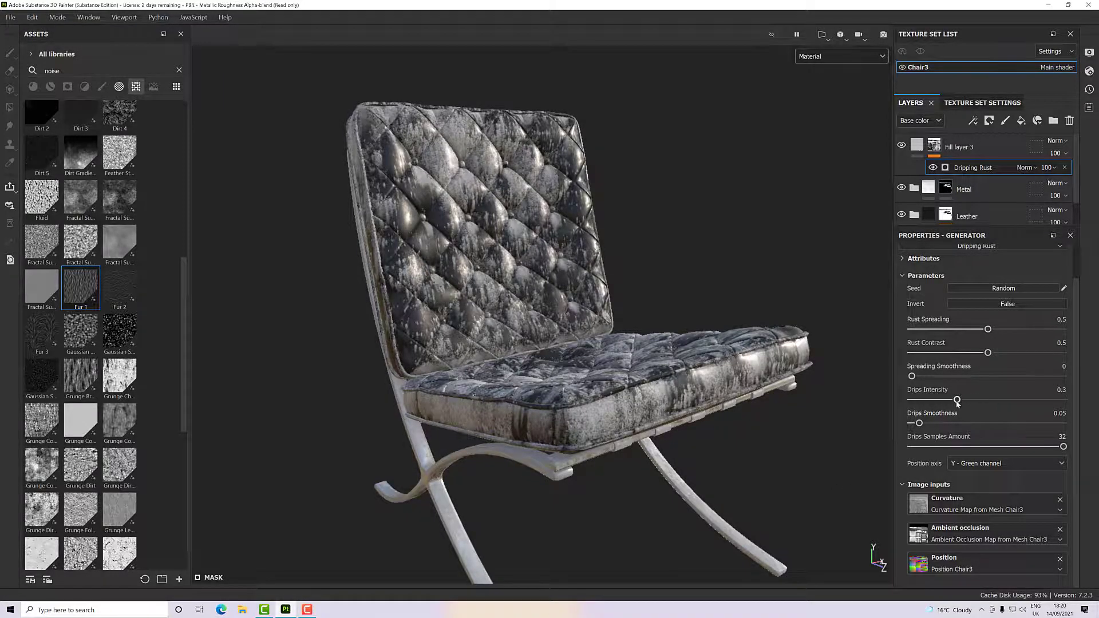
left_click_drag(988, 331, 951, 330)
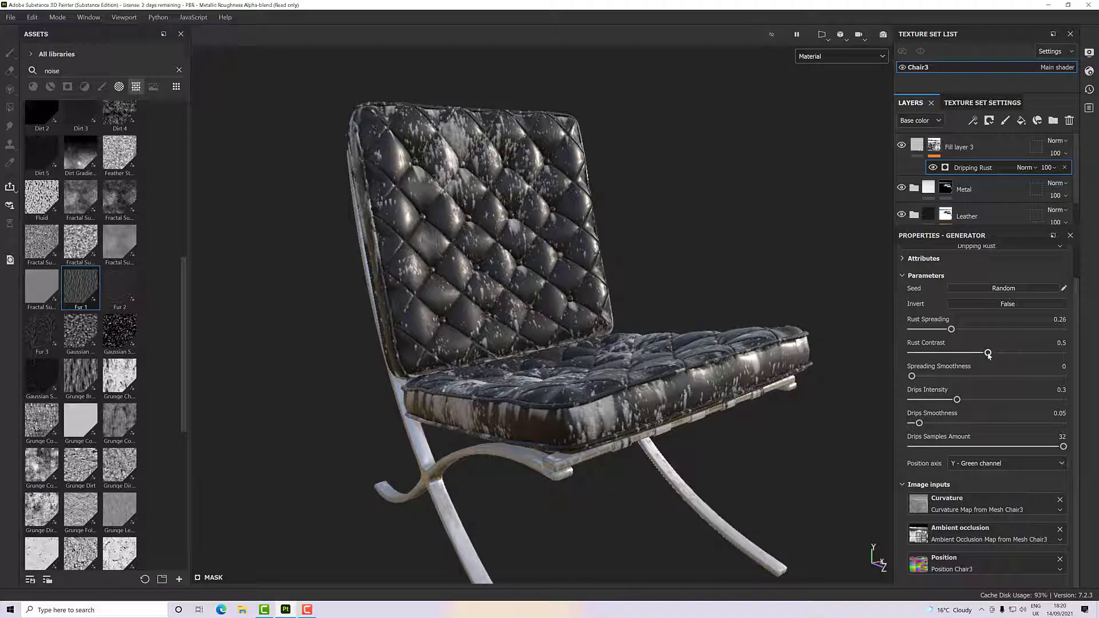
left_click_drag(989, 354, 932, 330)
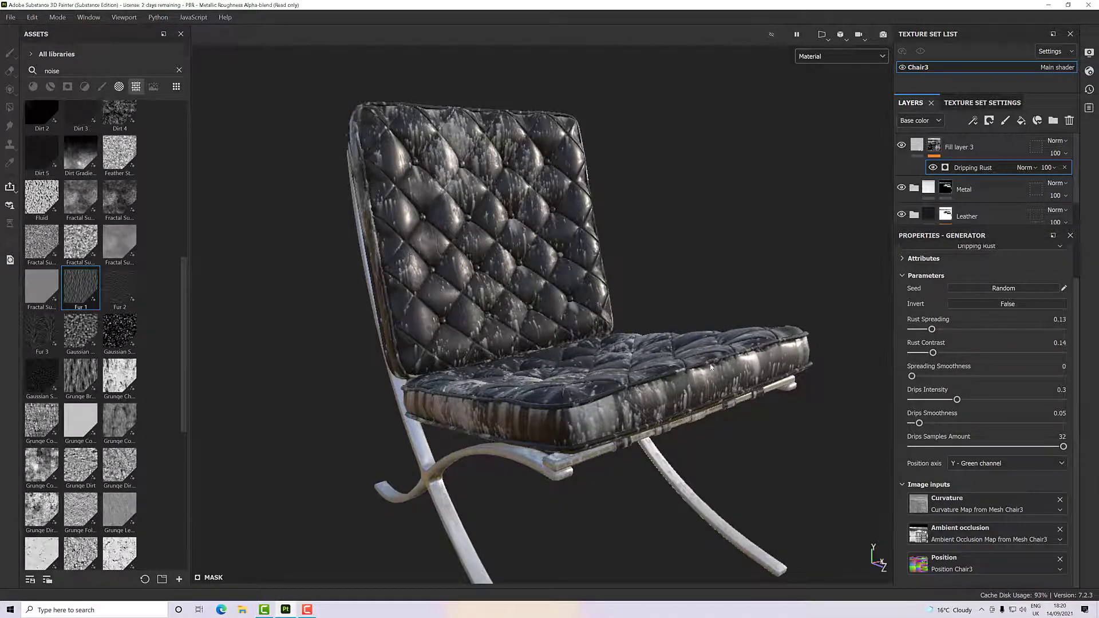
- Refine the Dripping Rust generator with Rust Contrast 0.16, Drips Intensity 0.4 and Drips Smoothness 0
left_click_drag(711, 367, 723, 418, "alt")
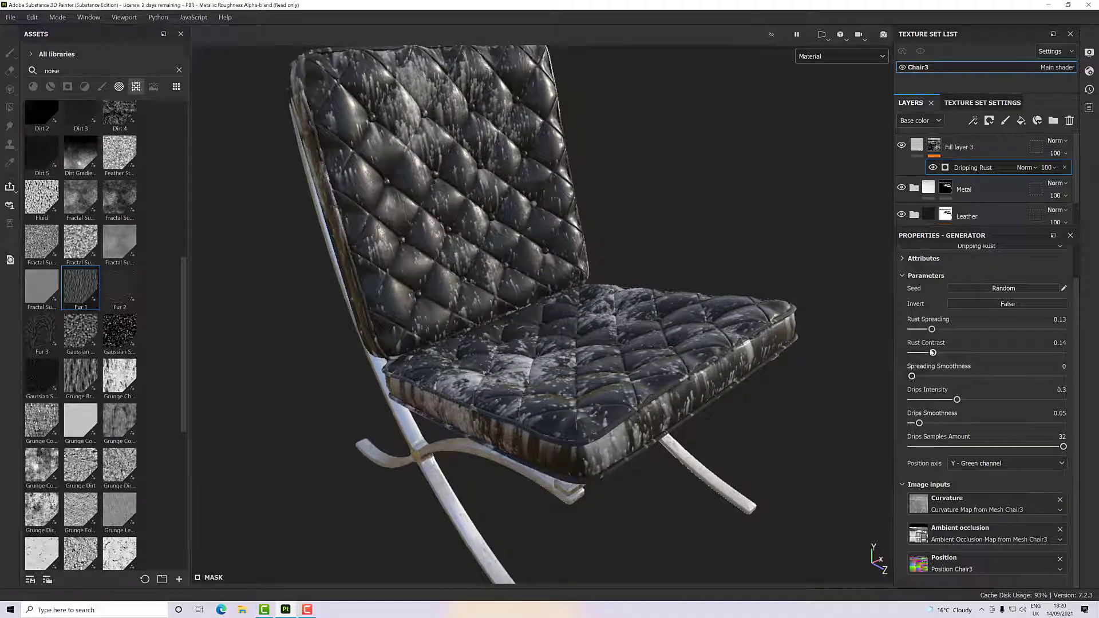
left_click_drag(934, 354, 936, 353)
left_click_drag(958, 401, 952, 424)
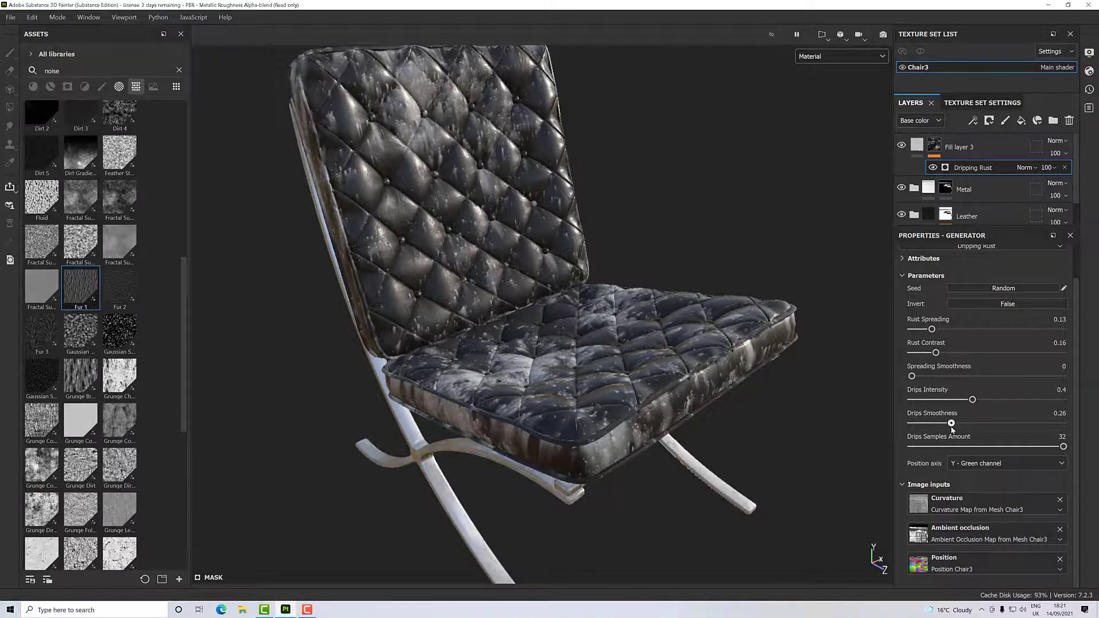
left_click_drag(805, 446, 847, 436)
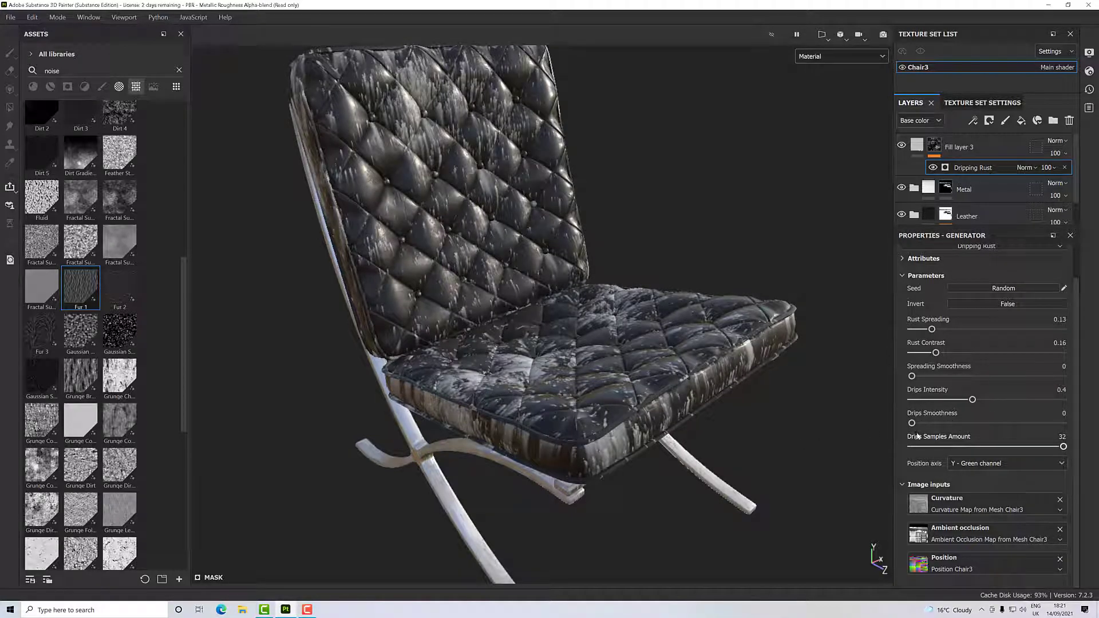
- Try the Dripping Rust generator with a Drips Samples Amount of 0 and restore it to 32
left_click_drag(645, 447, 619, 431, "alt")
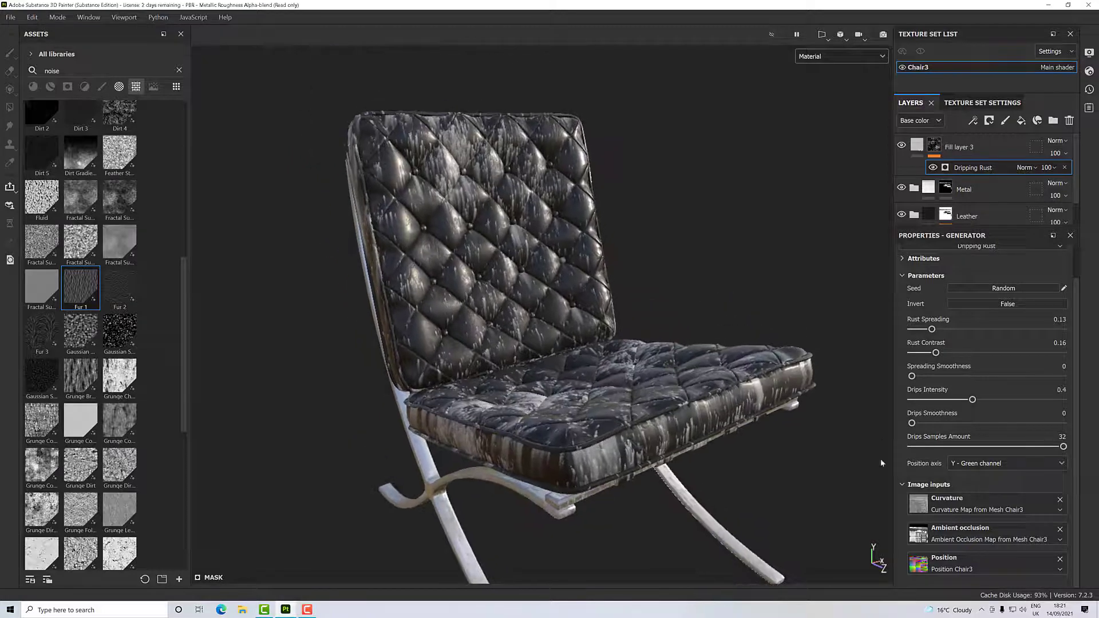
left_click_drag(1064, 447, 807, 456)
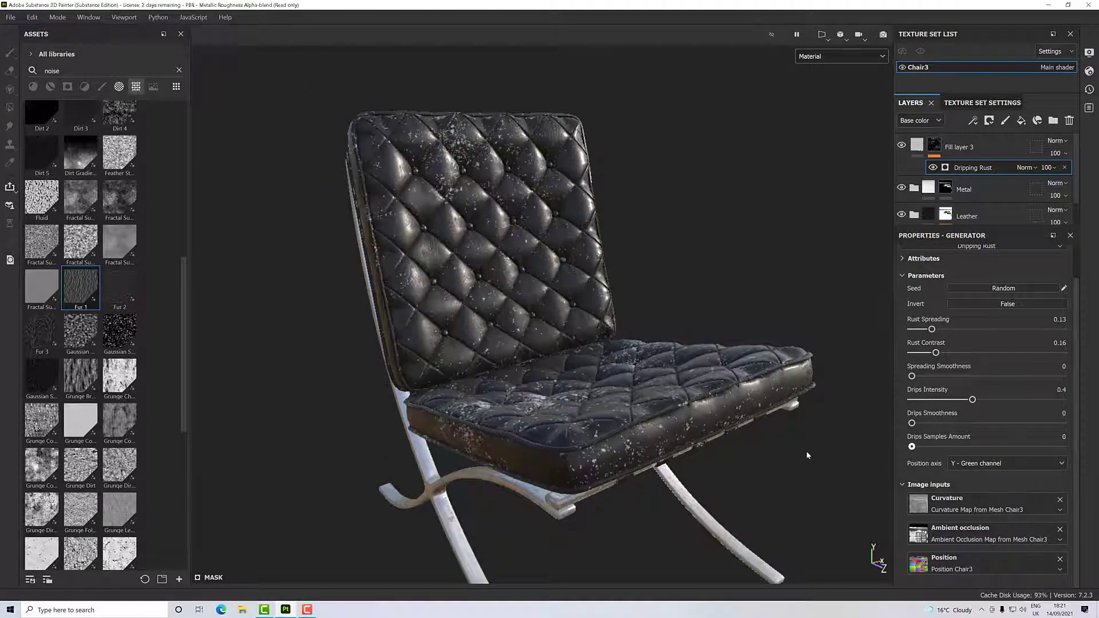
mouse_move(912, 446)
left_mouse_down()
mouse_move(1071, 449)
mouse_move(1059, 455)
left_mouse_up()
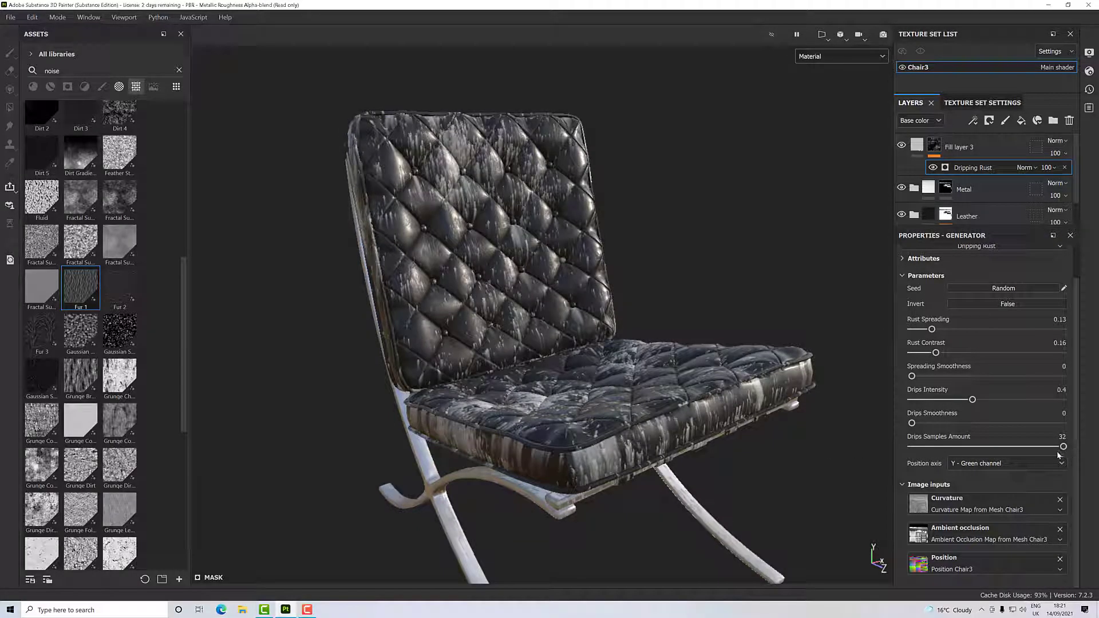
- Try the X - Red and Z - Blue channels as the drips' Position axis and return it to Y - Green channel
left_click(991, 471)
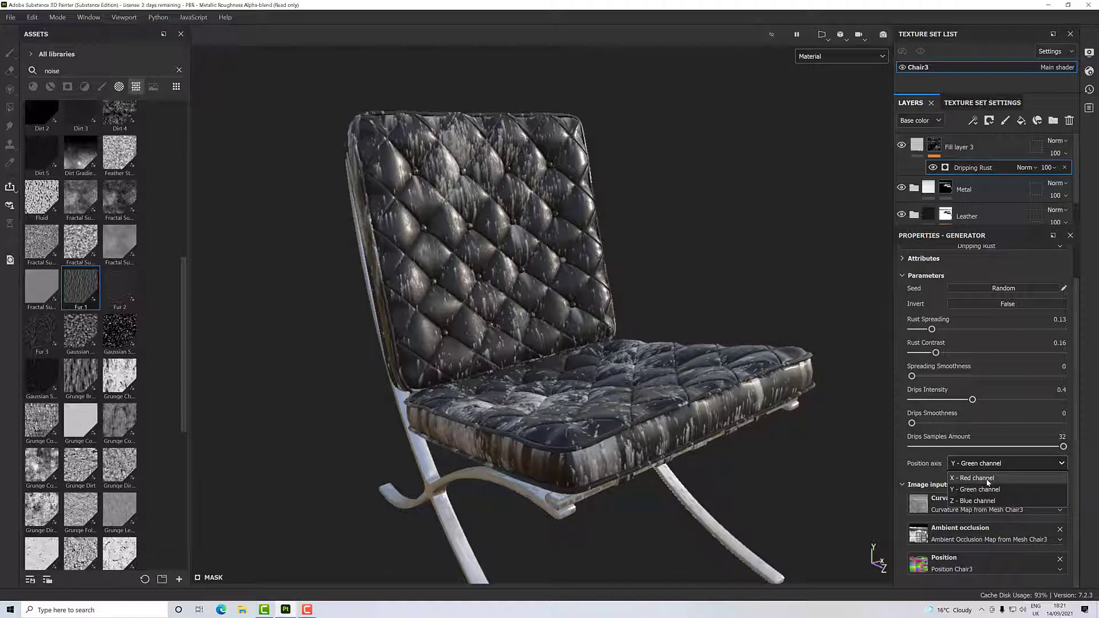
left_click(987, 479)
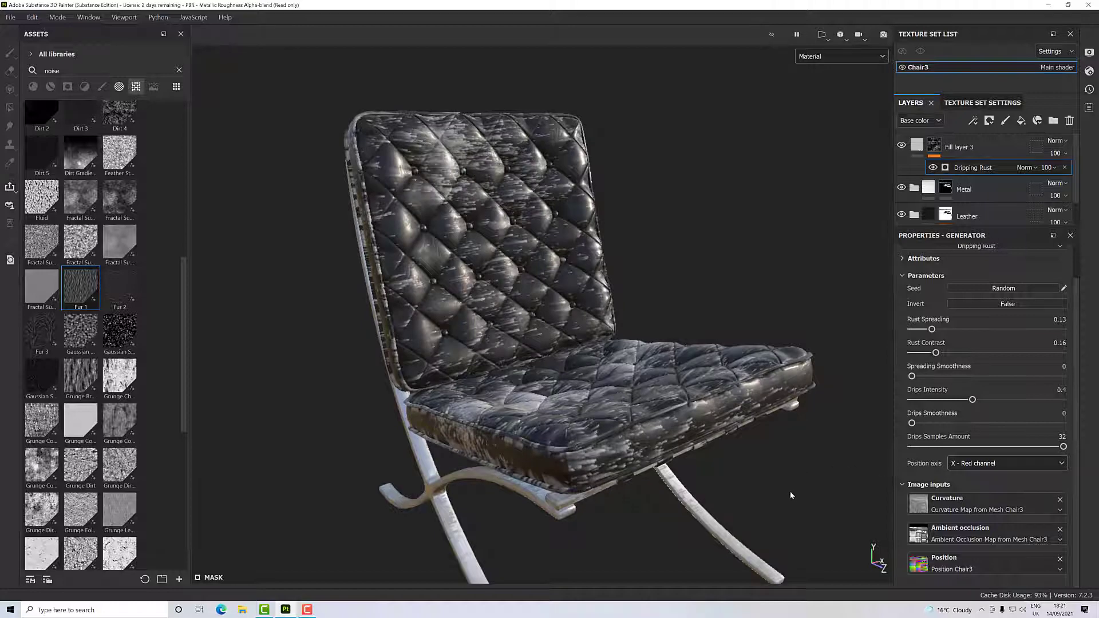
left_click(970, 464)
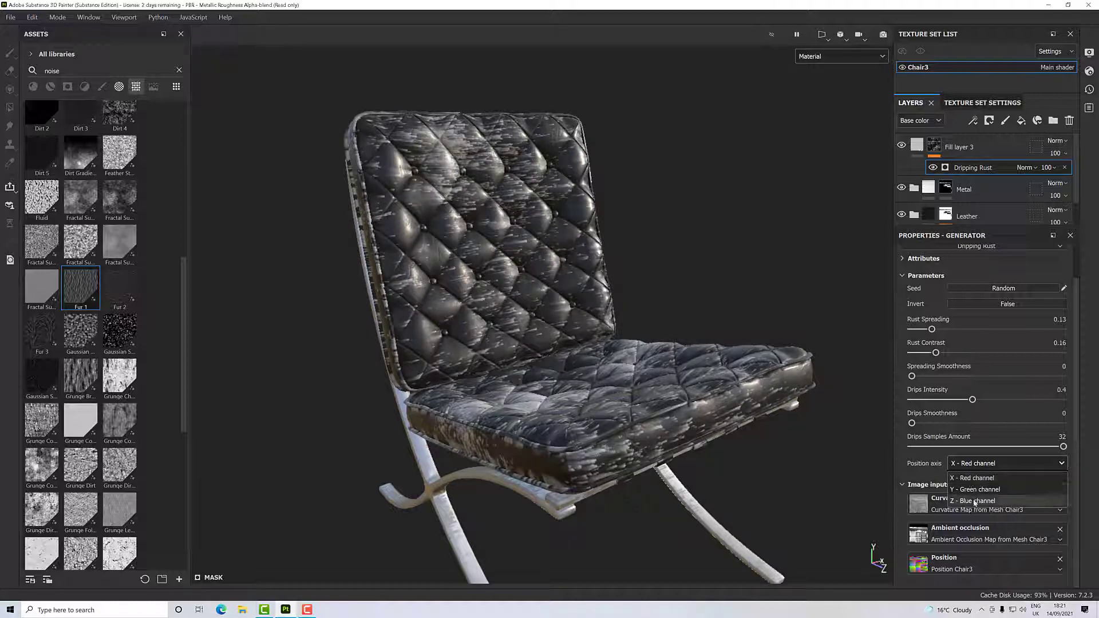
left_click(976, 502)
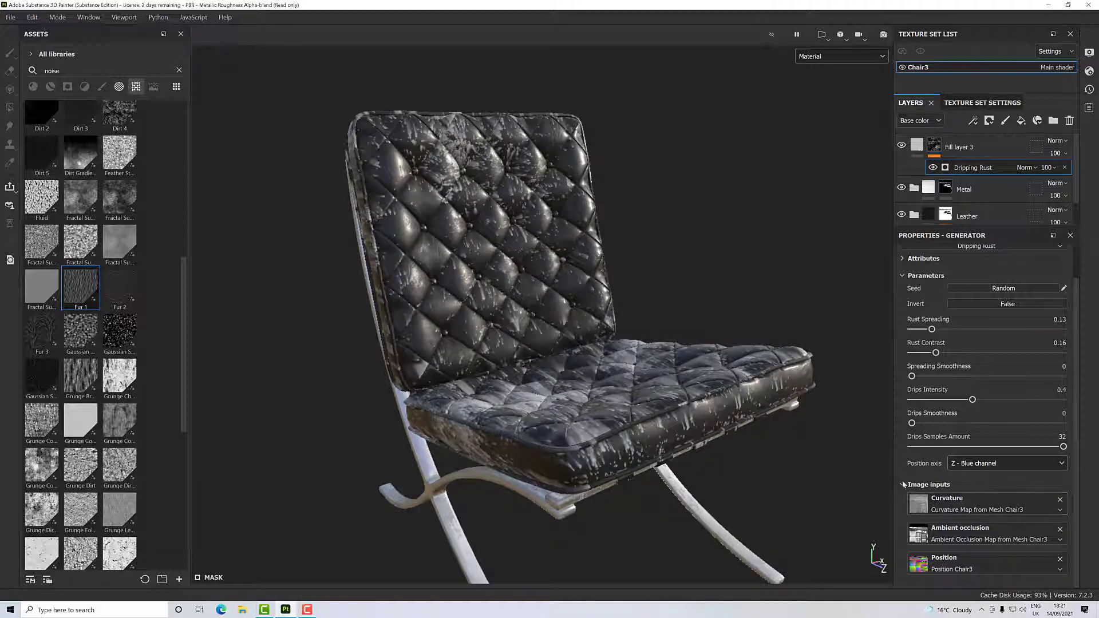
left_click(971, 465)
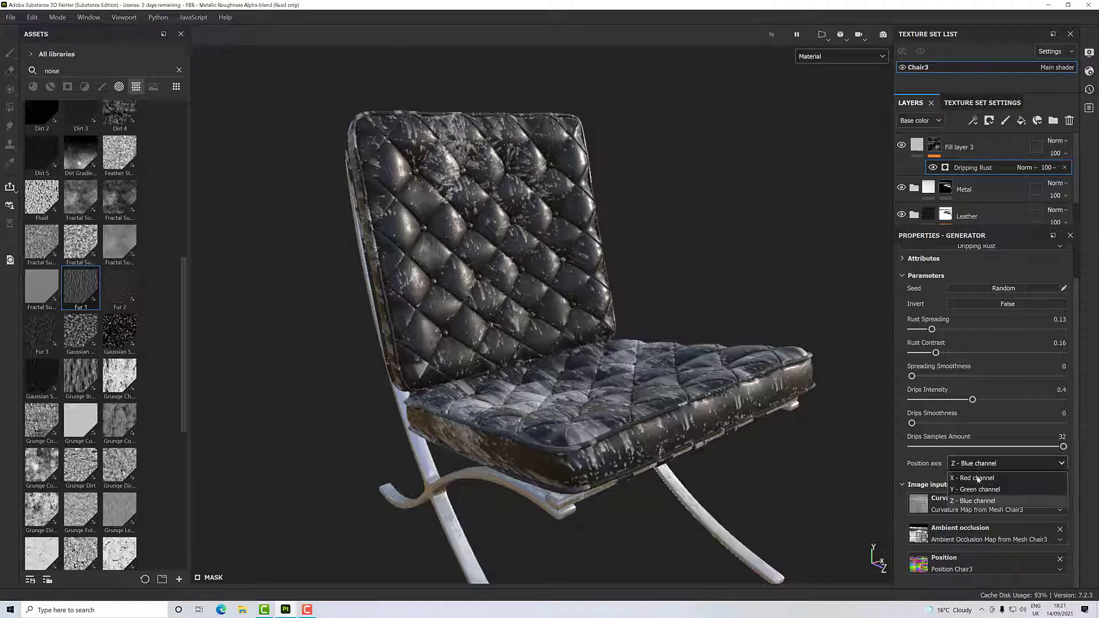
left_click(978, 485)
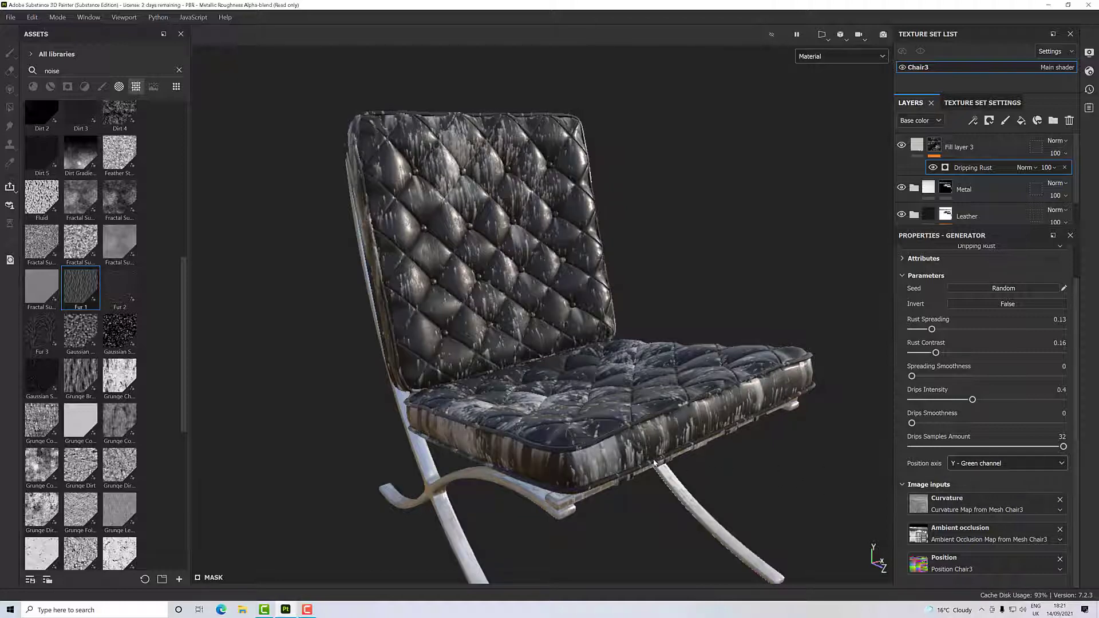
- Limit Fill layer 3's material to the color and rough channels and set its Roughness to 1
scroll(654, 463, "up", 1)
scroll(655, 463, "down", 3)
left_click_drag(632, 441, 696, 418, "alt")
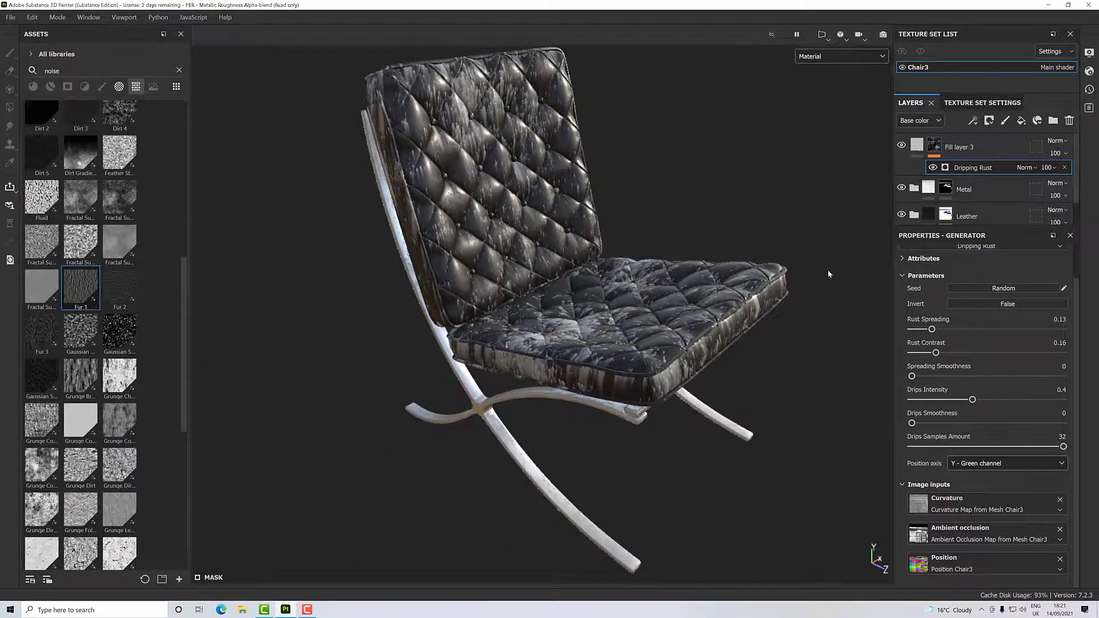
left_click(917, 145)
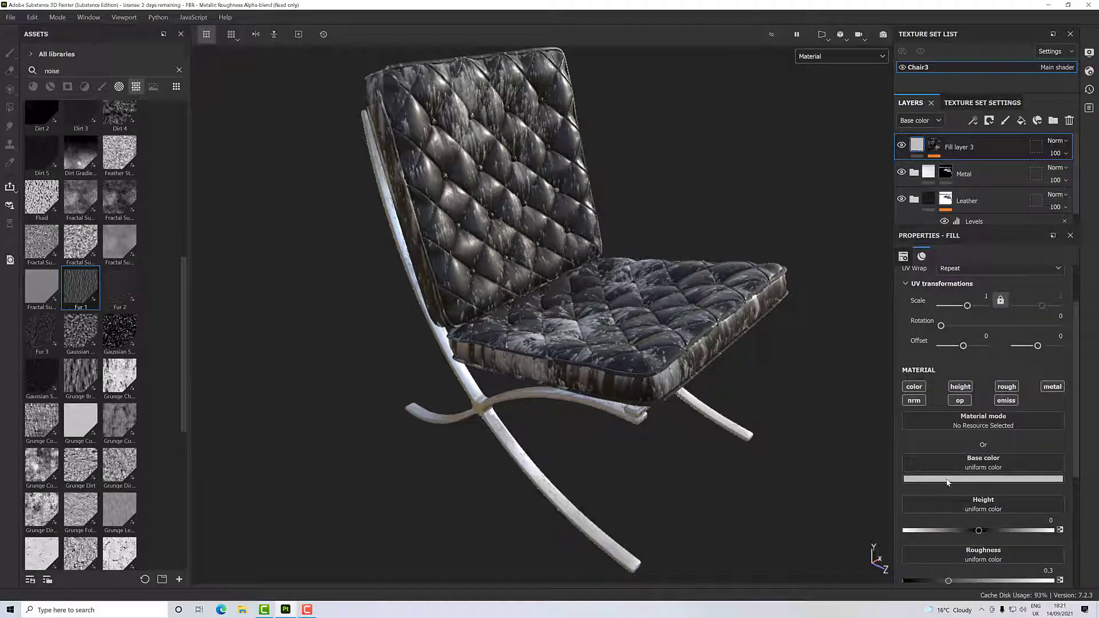
scroll(964, 515, "down", 1)
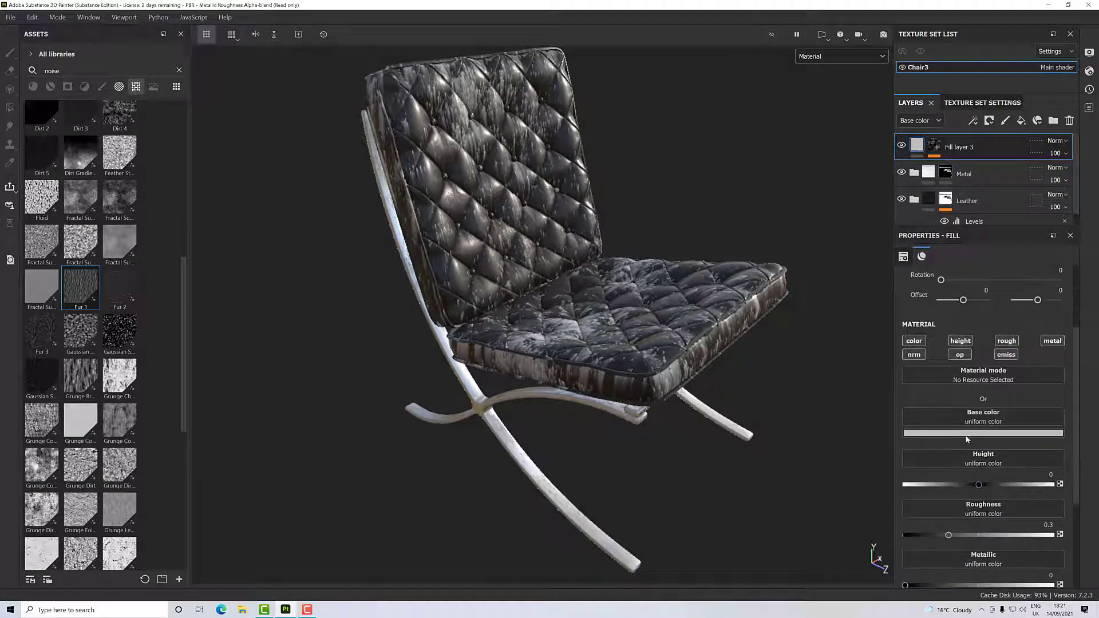
left_click(961, 341)
left_click(1052, 341)
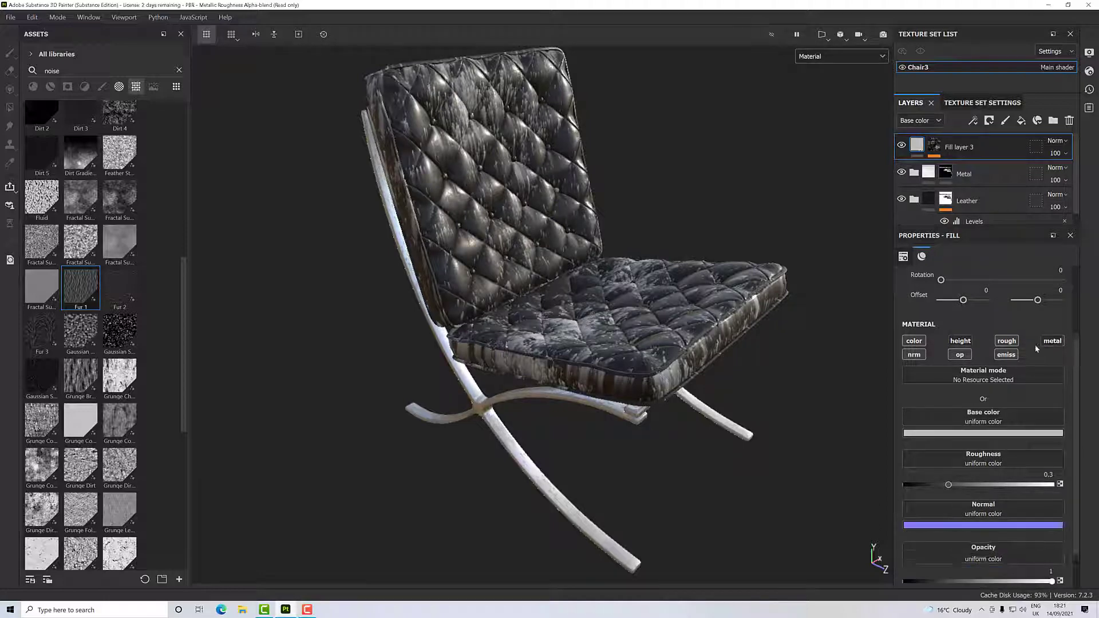
left_click(1007, 355)
left_click(1006, 355)
left_click(915, 355)
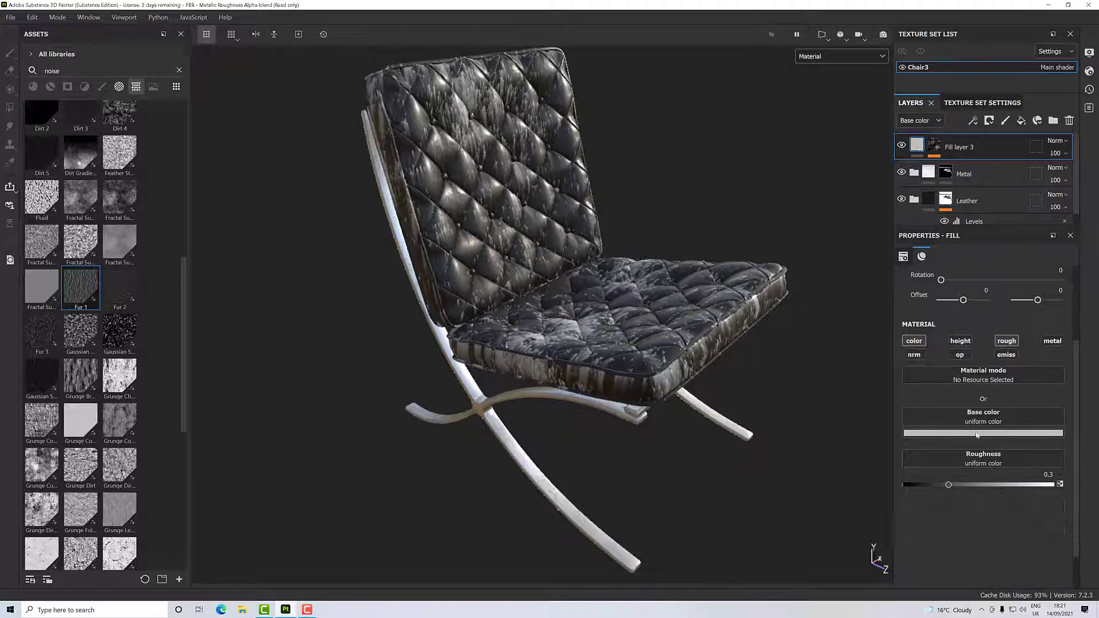
left_click_drag(948, 486, 1072, 485)
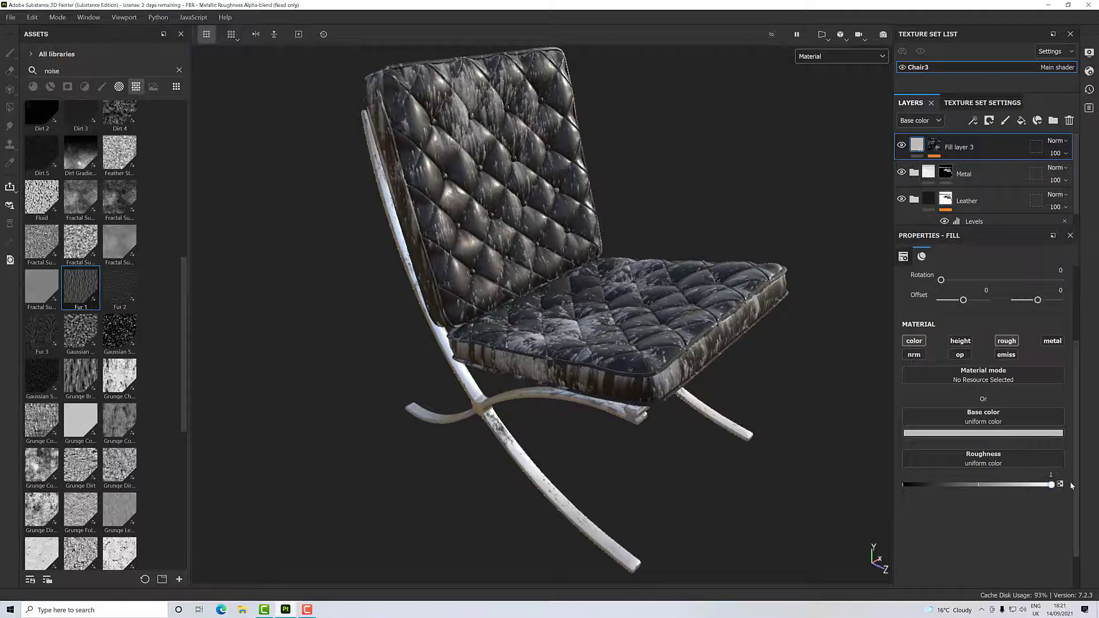
- Set Fill layer 3's blending mode to Multiply for the base color so the drips darken the chair
scroll(657, 403, "up", 2)
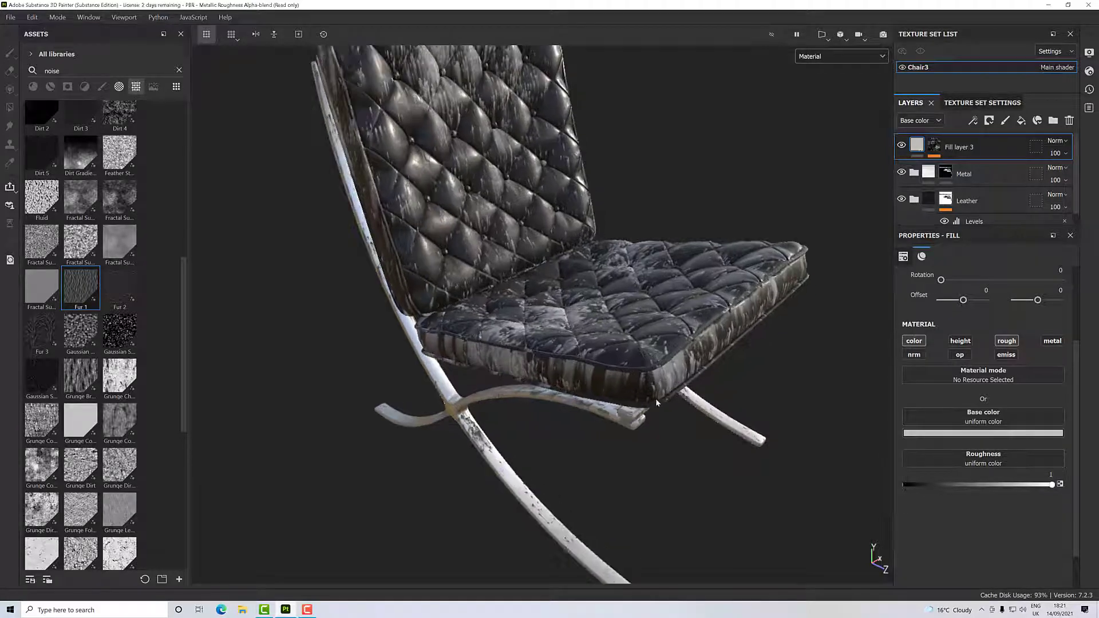
left_click_drag(655, 398, 720, 375, "alt")
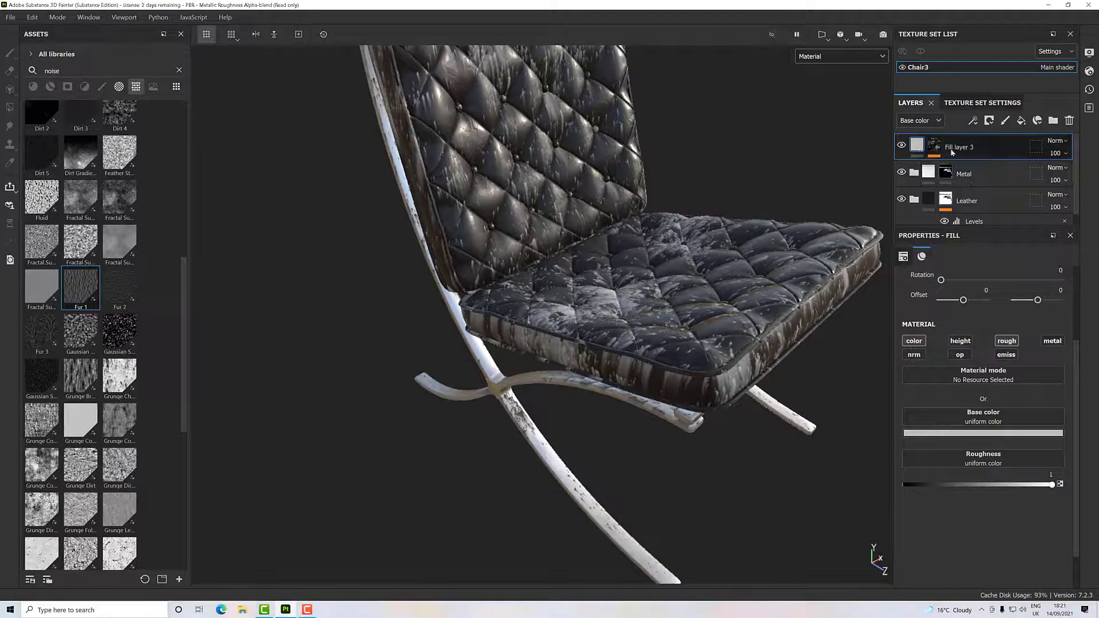
left_click(1062, 143)
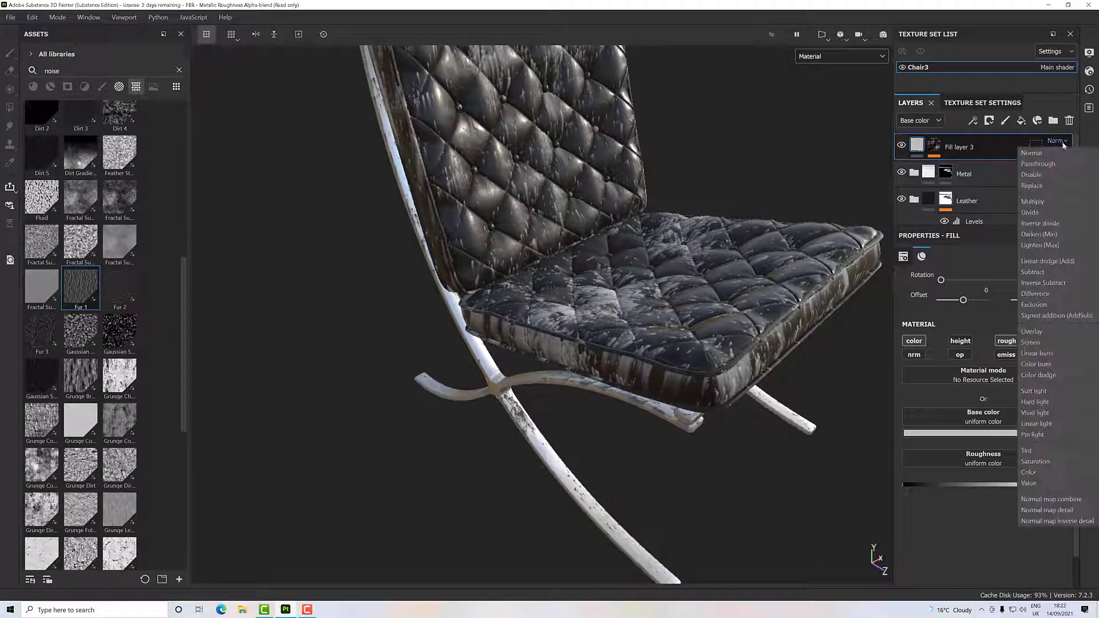
left_click(1045, 201)
left_click_drag(743, 417, 857, 292, "alt")
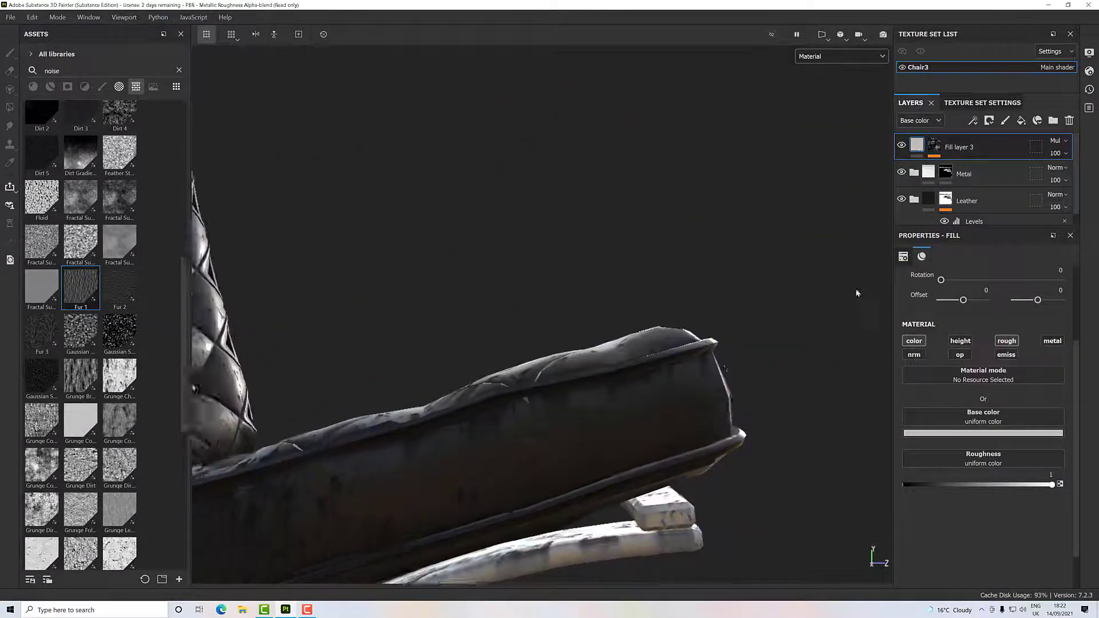
left_click_drag(691, 394, 716, 387, "alt")
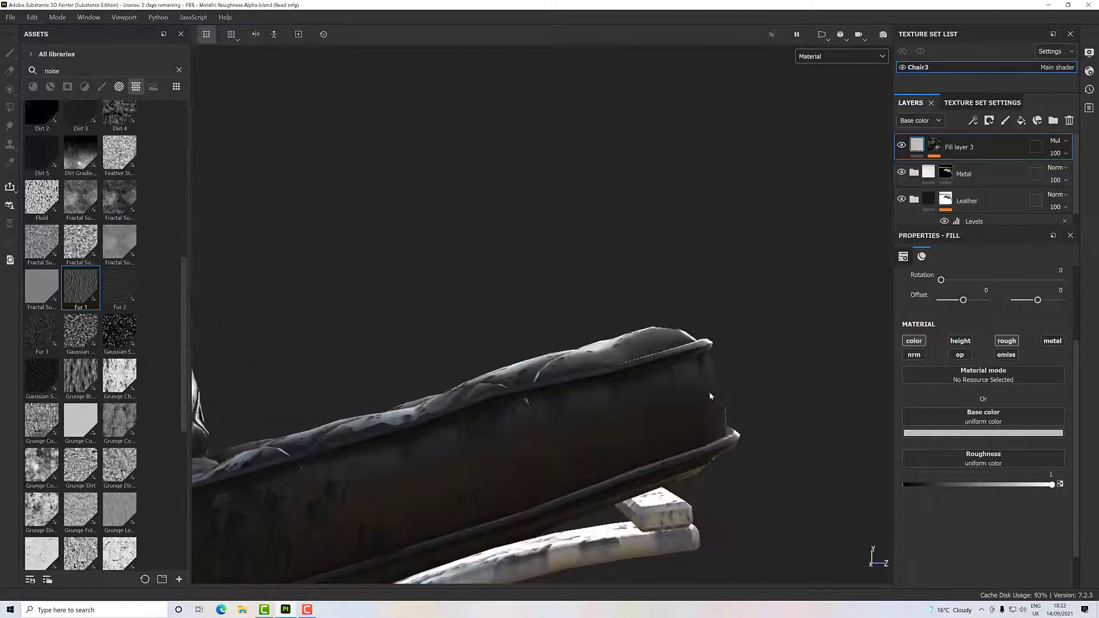
middle_click_drag(721, 378, 813, 242, "alt")
left_click_drag(813, 242, 693, 283, "alt")
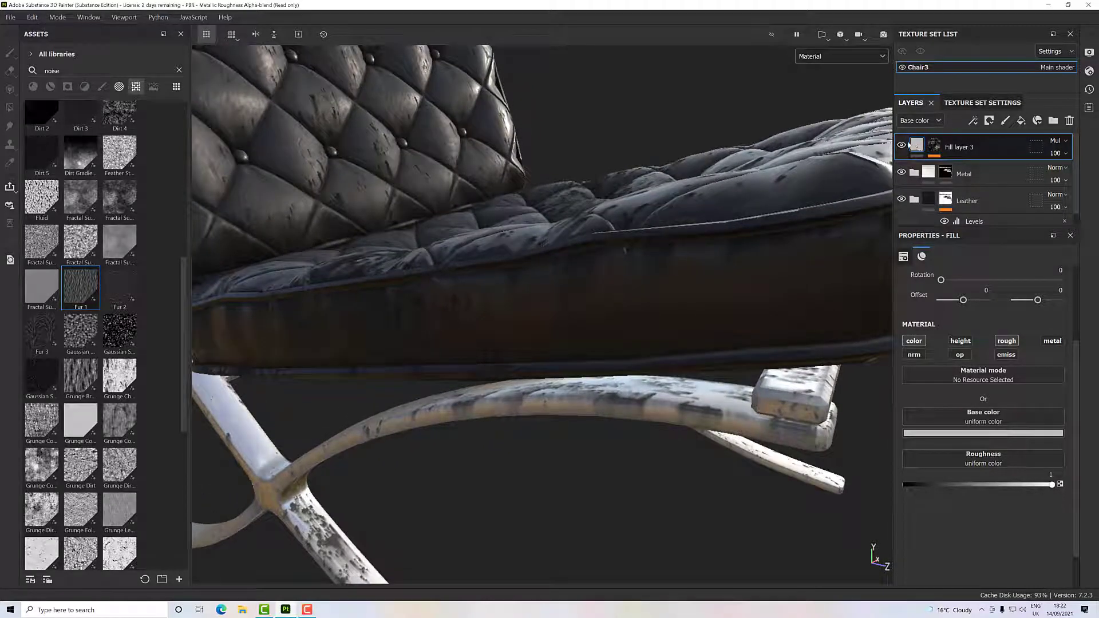
- Compare the chair with and without Fill layer 3 and examine the drips on the cushions and frame from several angles
left_click(902, 146)
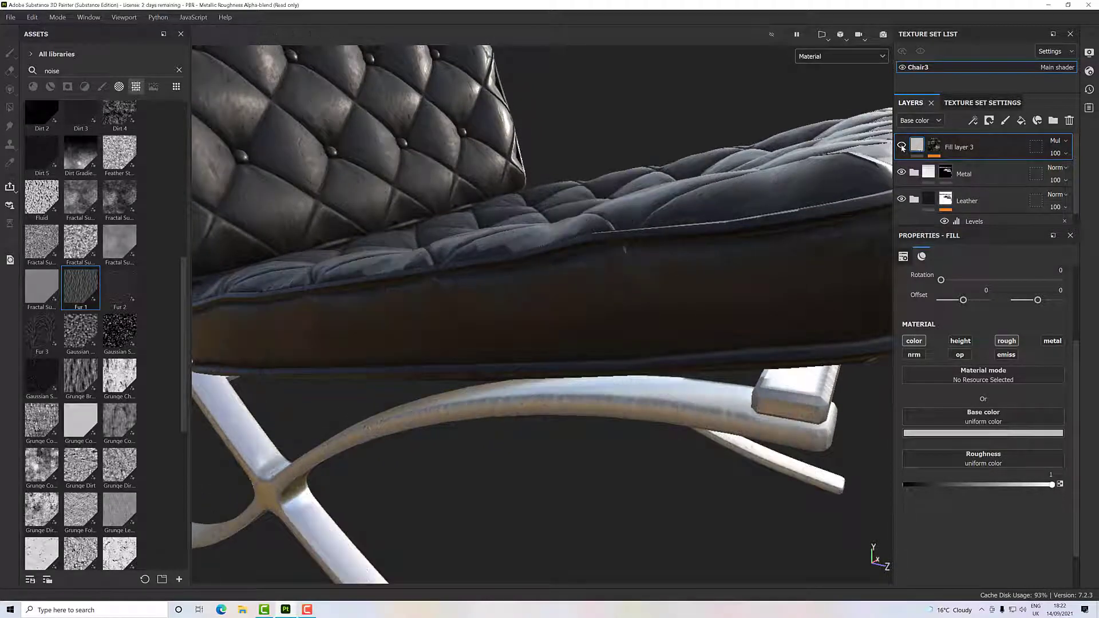
left_click(902, 147)
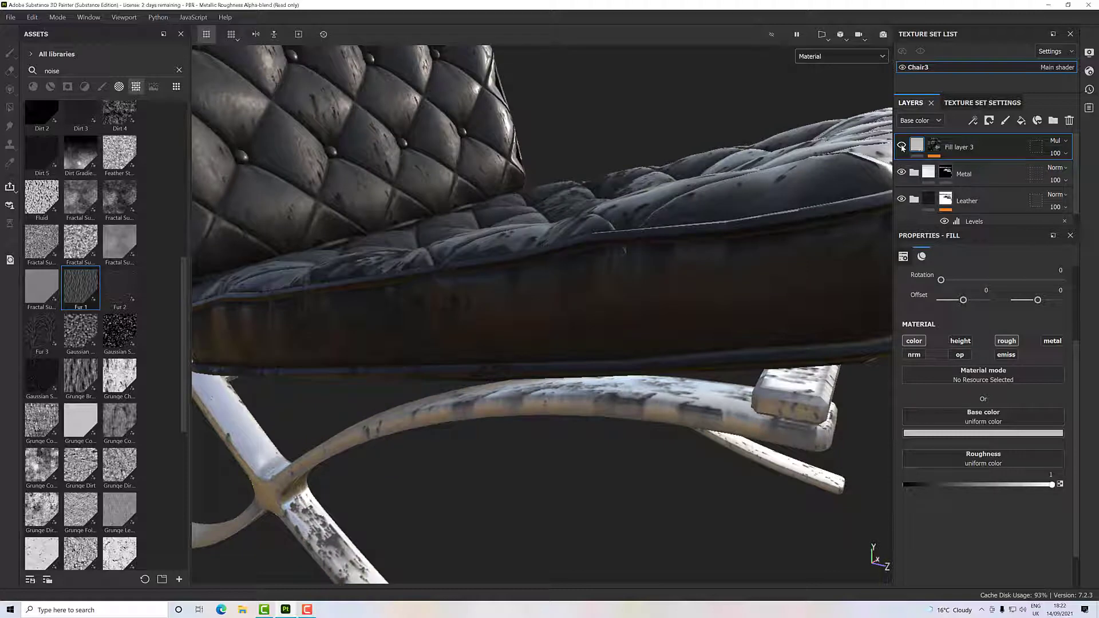
left_click(903, 147)
left_click(902, 146)
left_click(902, 147)
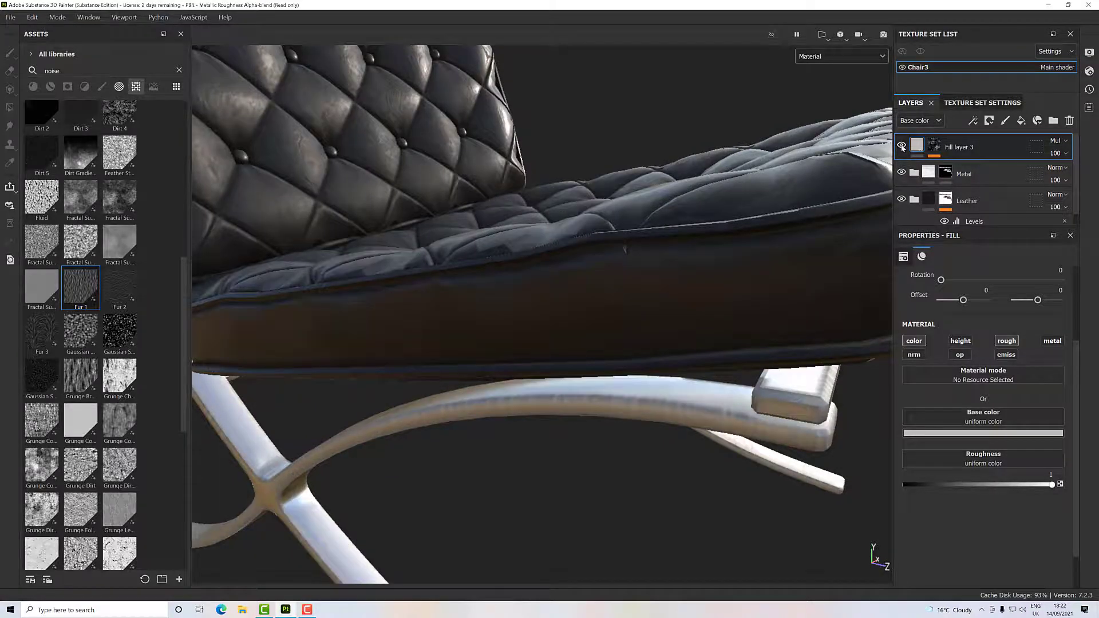
left_click(903, 146)
scroll(716, 269, "up", 1)
scroll(716, 269, "down", 2)
scroll(716, 269, "down", 3)
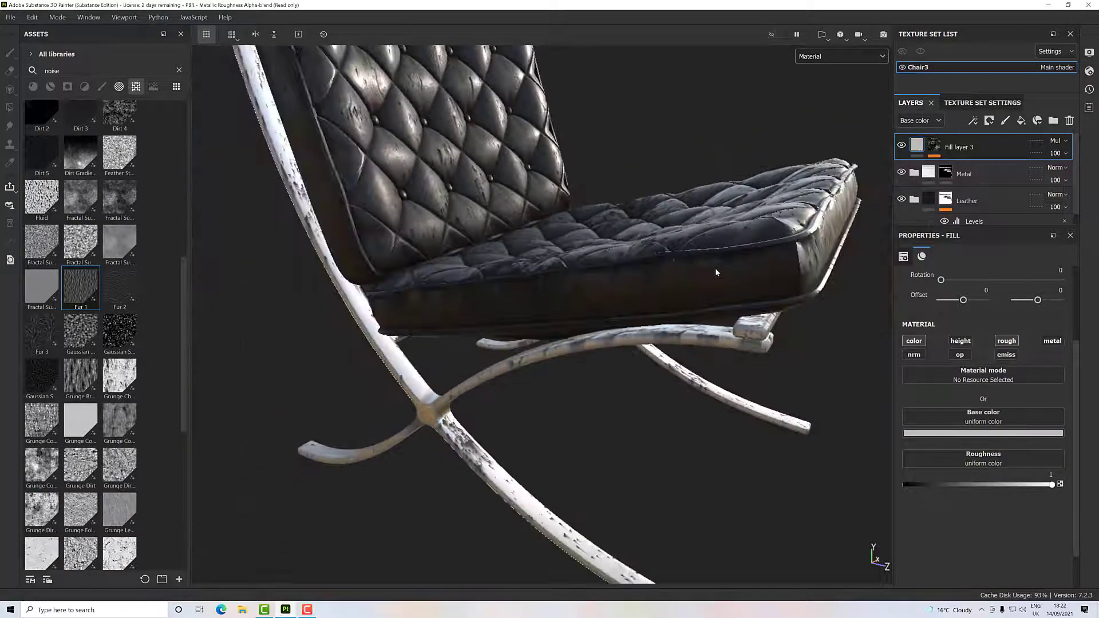
left_click_drag(716, 269, 761, 277, "alt")
scroll(720, 266, "down", 3)
middle_click_drag(760, 277, 727, 259, "alt")
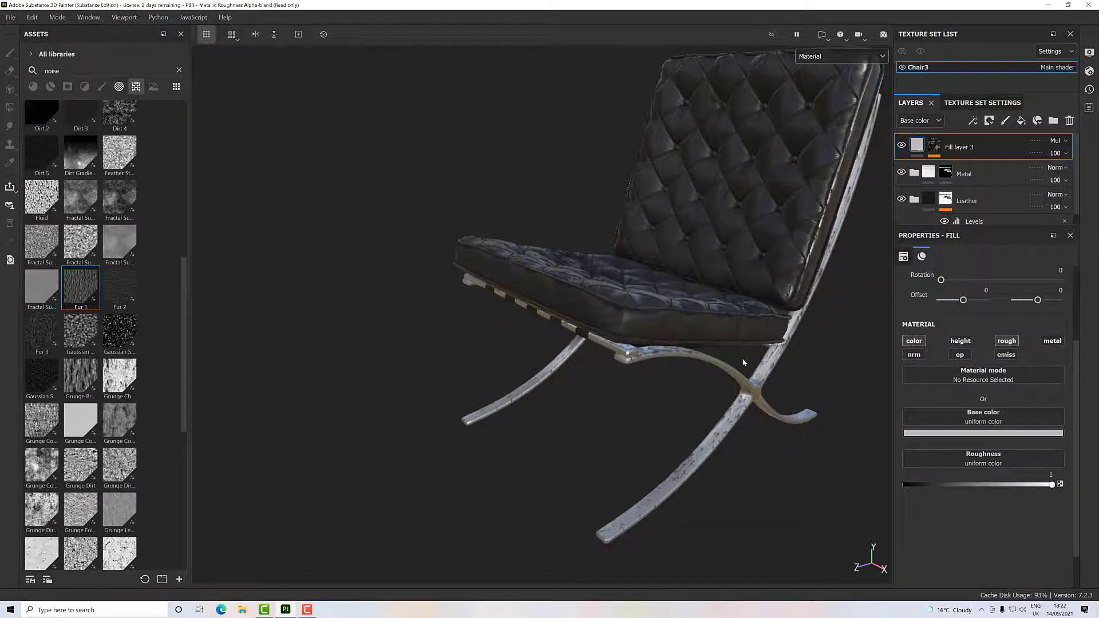
left_click_drag(757, 410, 806, 348, "alt")
left_click_drag(726, 363, 734, 393, "alt")
scroll(735, 359, "up", 2)
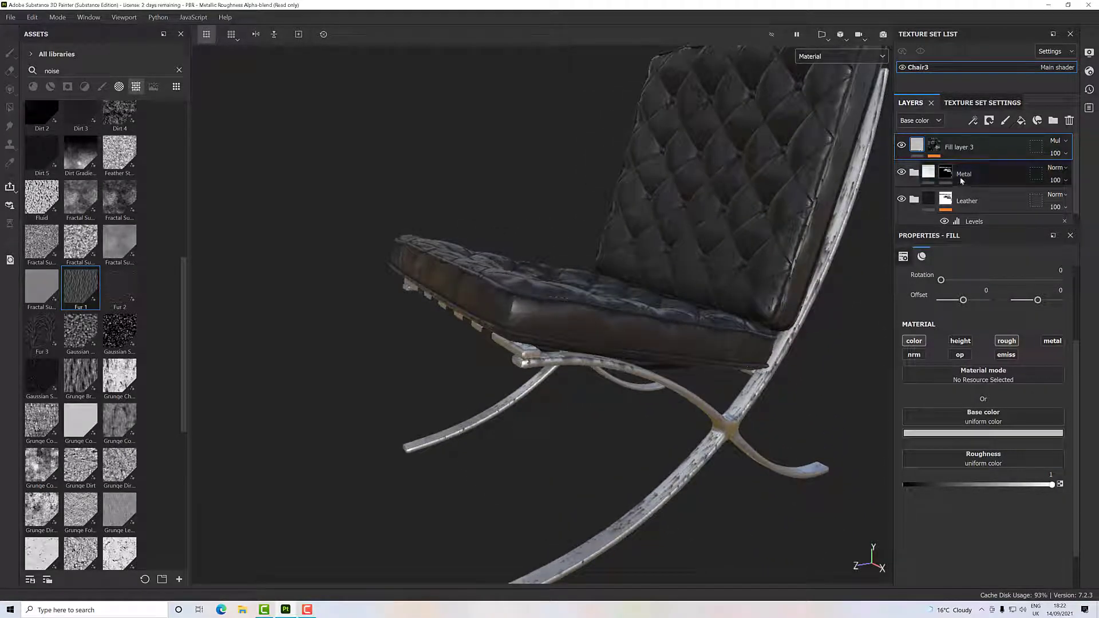
- Add a new fill layer above Scratch copy 1 in the Metal folder
left_click(915, 173)
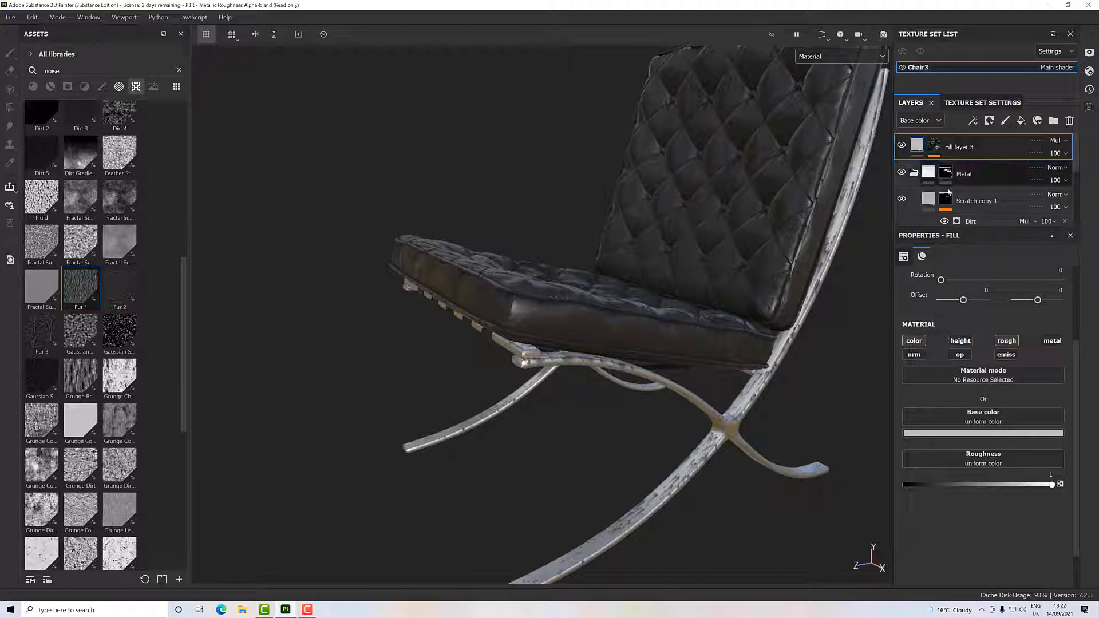
left_click(973, 201)
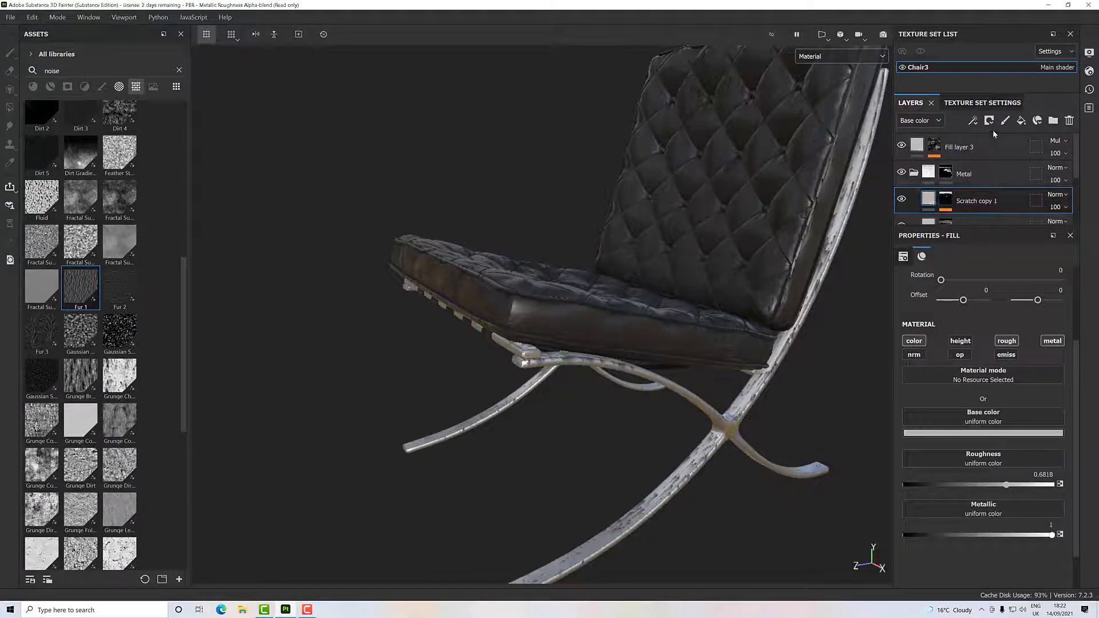
left_click(1022, 121)
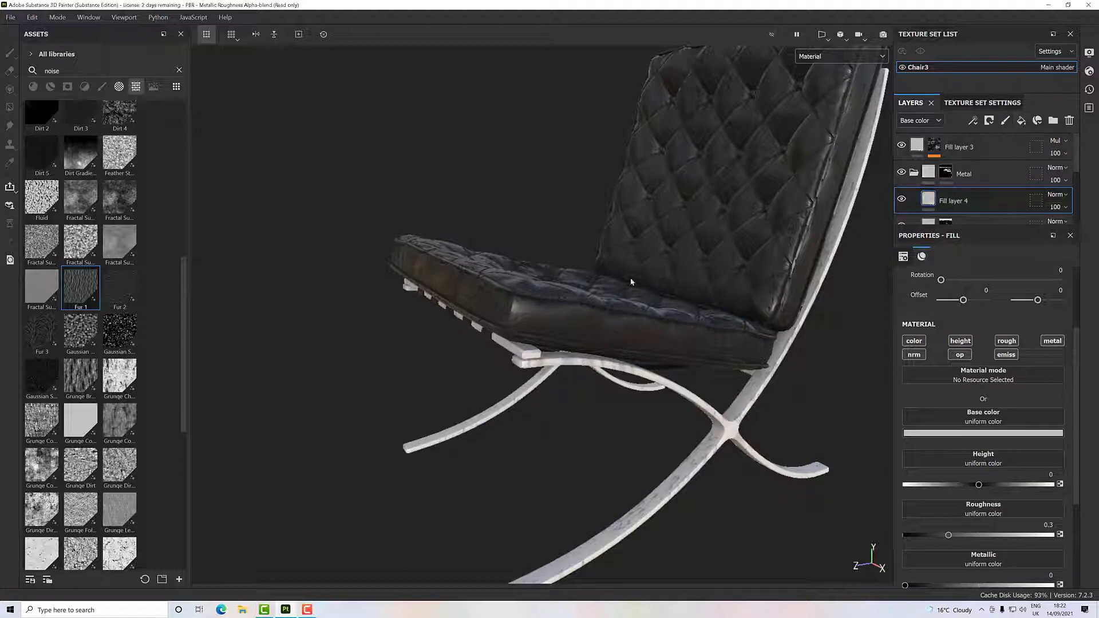
- Search the material library for rust and apply the Rust Fine material to Fill layer 4
left_click(33, 87)
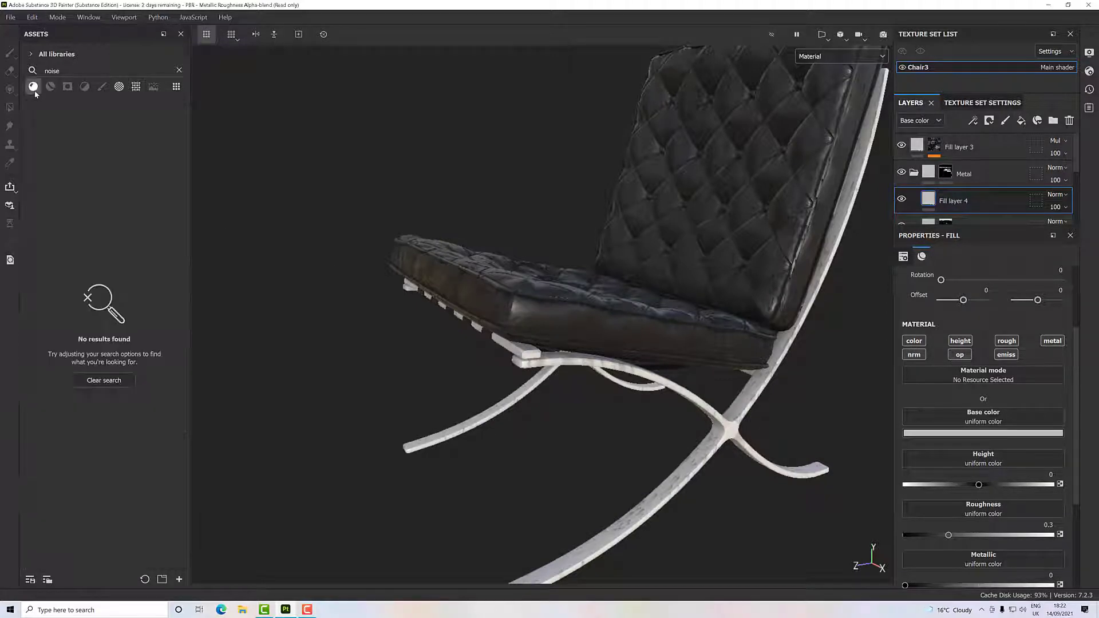
left_click(179, 70)
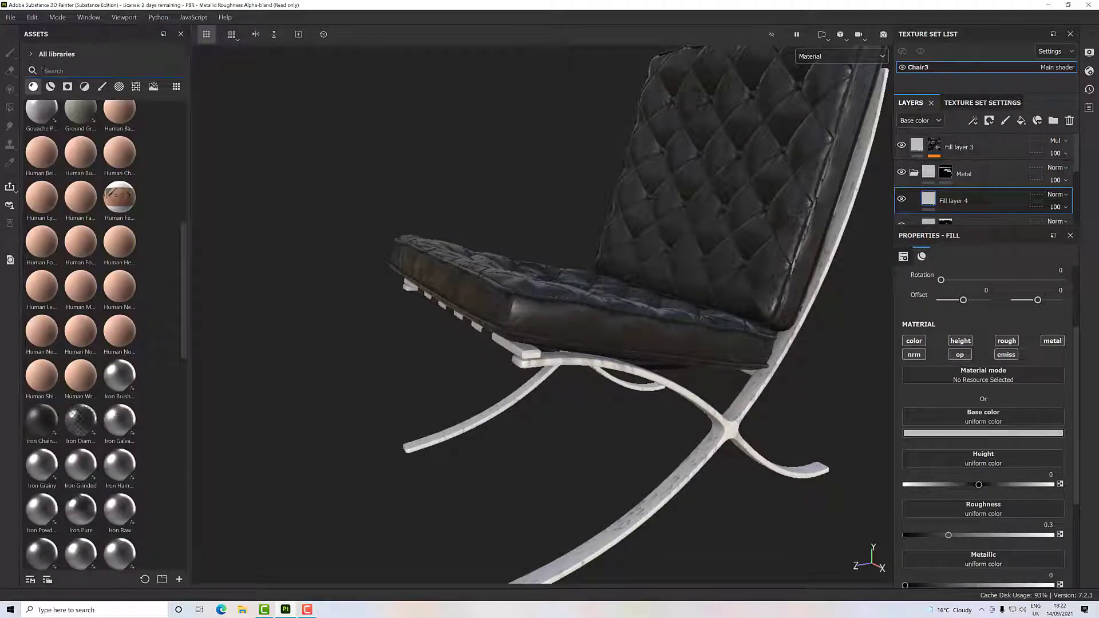
type("rust")
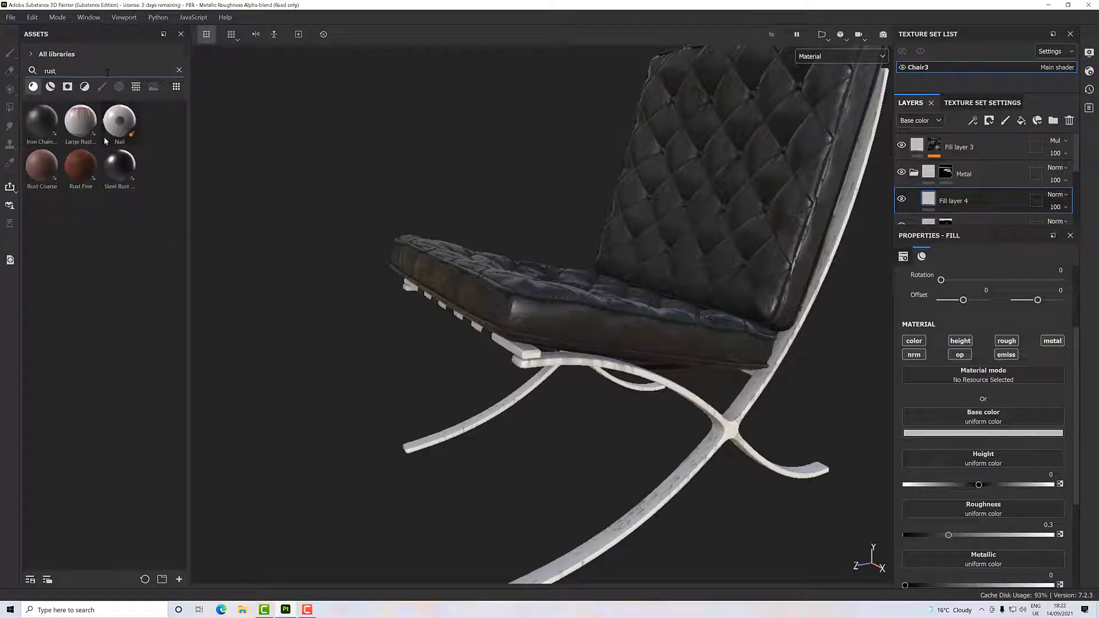
left_click_drag(81, 166, 451, 356)
left_click_drag(614, 380, 802, 294, "alt")
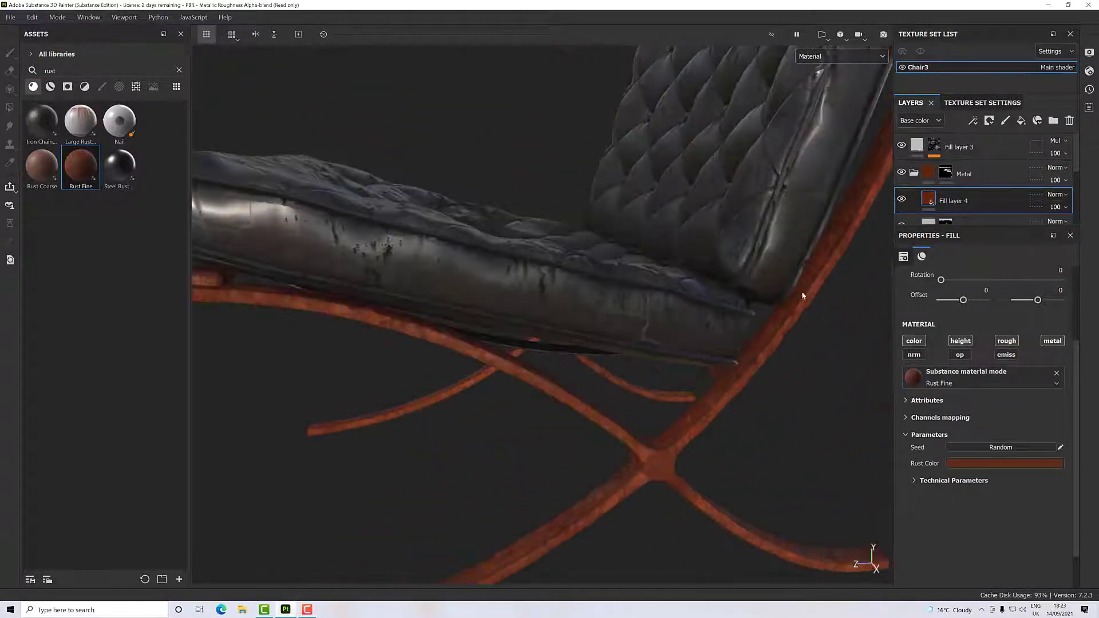
- Give Fill layer 4 a black mask driven by a Metal Edge Wear generator
right_click(930, 204)
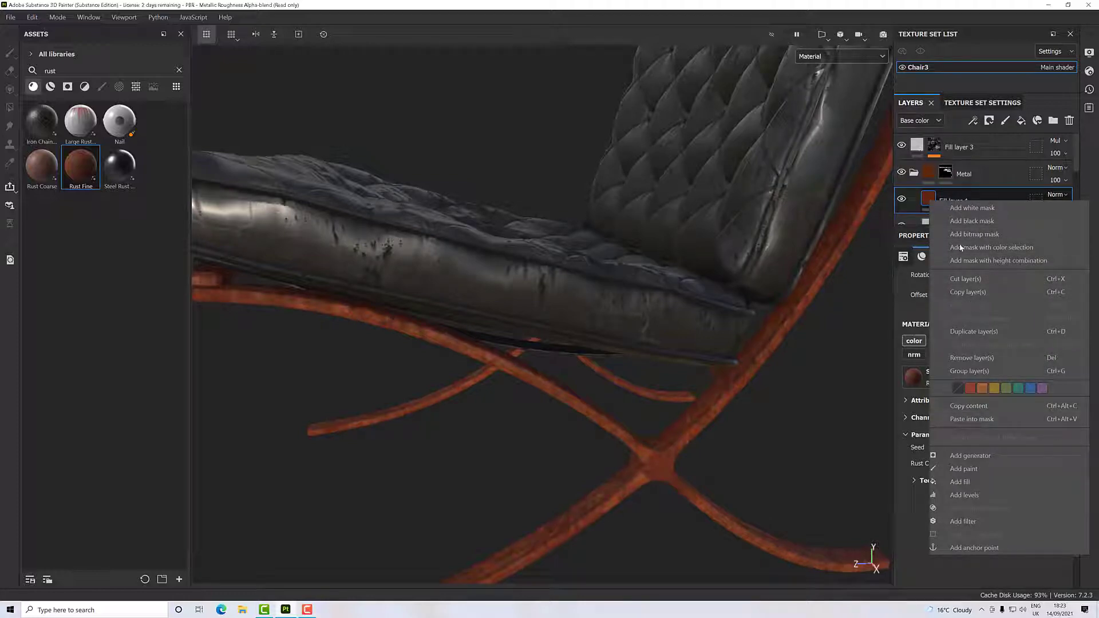
left_click(973, 221)
right_click(948, 203)
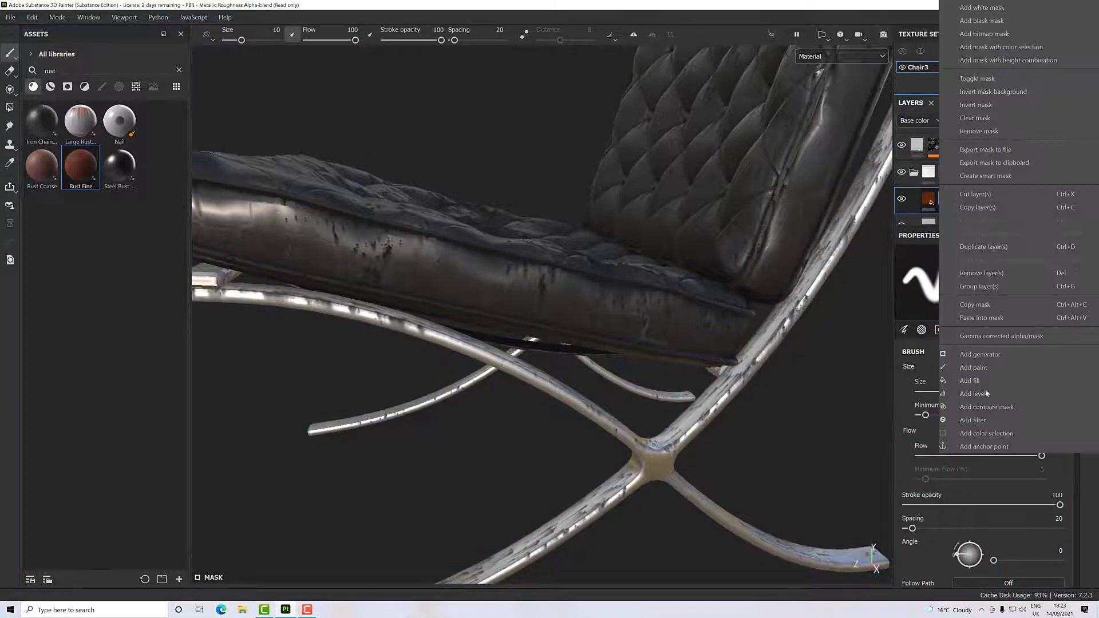
left_click(981, 358)
left_click(953, 274)
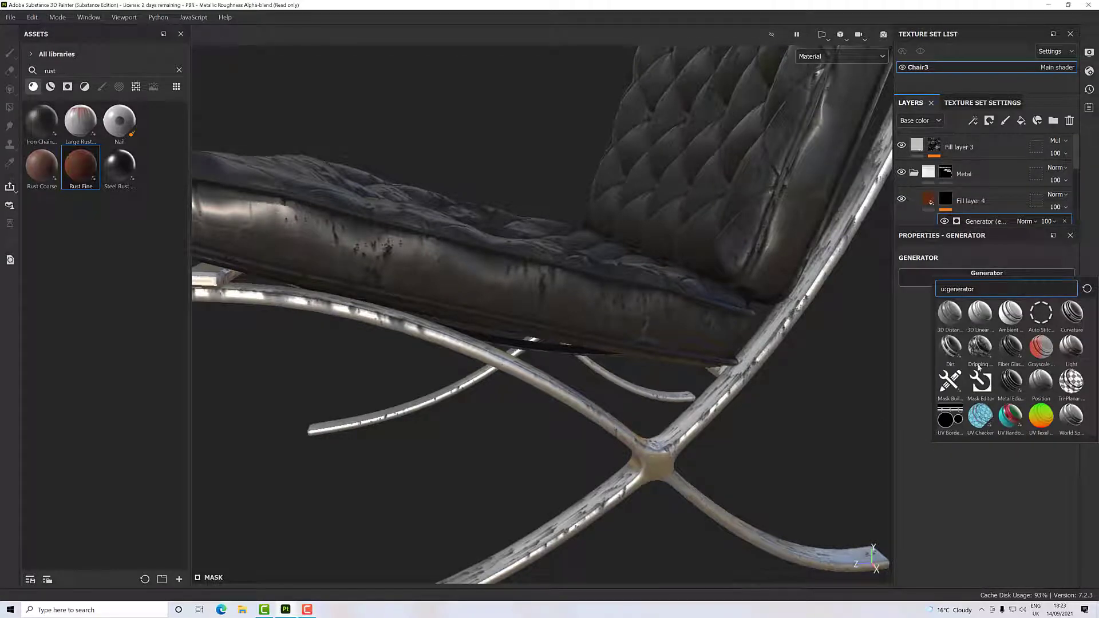
left_click(1011, 381)
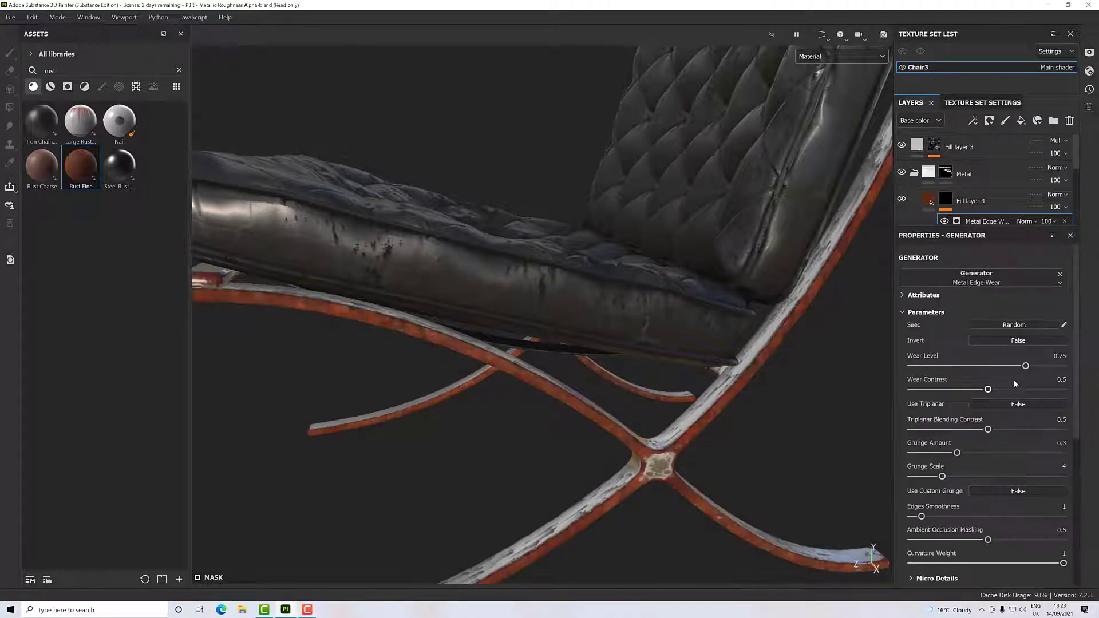
- Reduce the rust on the frame edges with a Wear Level of 0.51 and a Wear Contrast of 0.43
left_click_drag(729, 417, 756, 393, "alt")
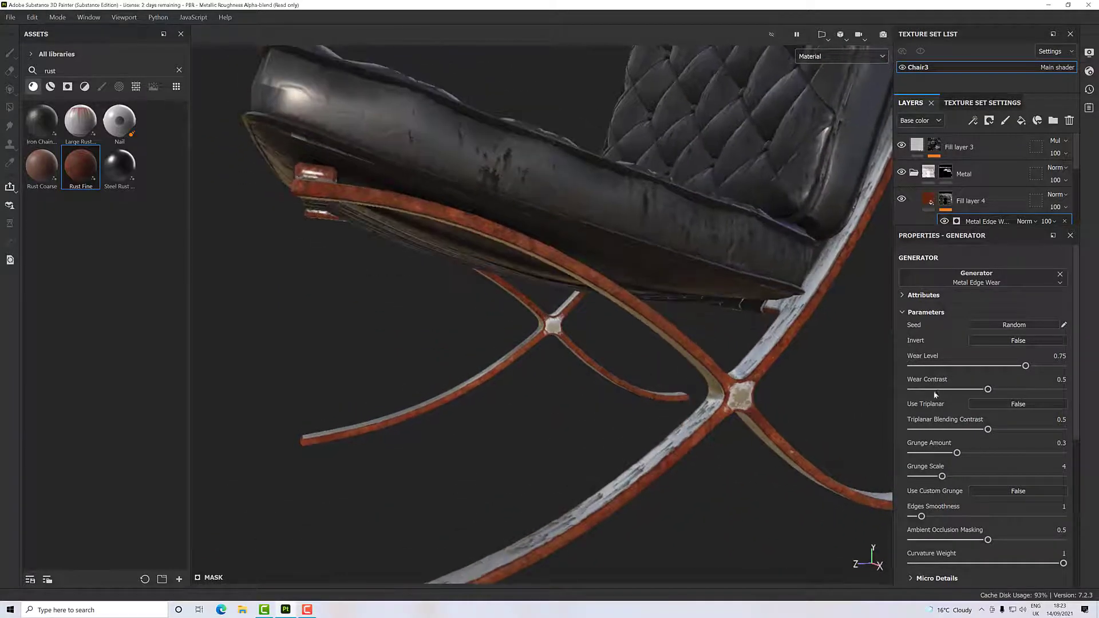
left_click_drag(1025, 366, 982, 392)
mouse_move(787, 366)
left_mouse_down("alt")
mouse_move(773, 403)
mouse_move(810, 366)
left_mouse_up("alt")
scroll(773, 403, "down", 6)
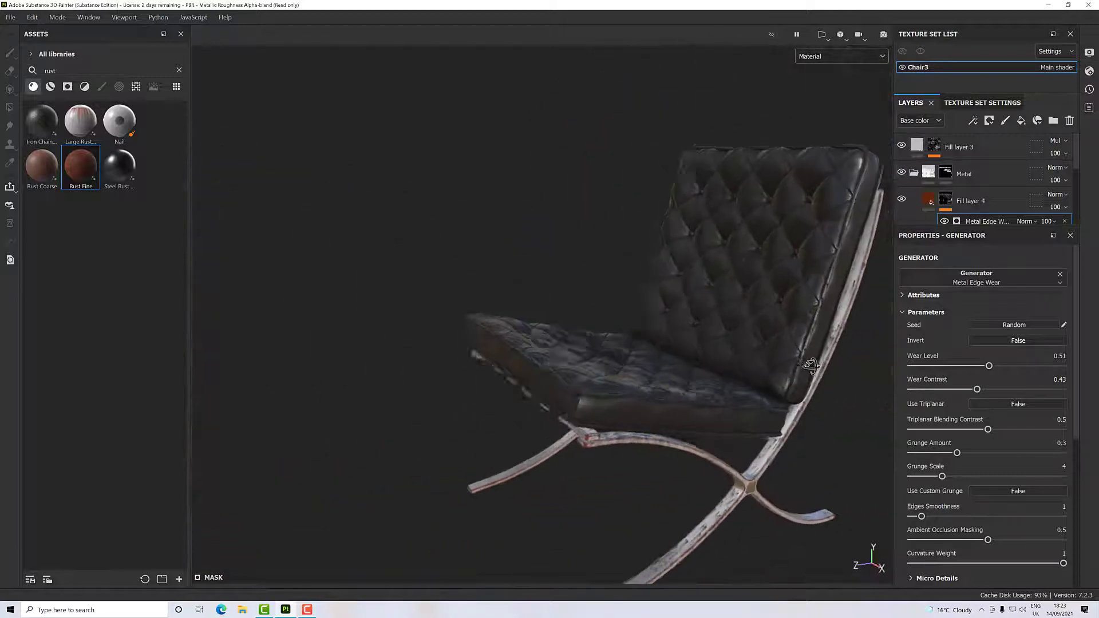
- Examine the rusted frame edges and the cushions from several angles and distances
middle_click_drag(809, 365, 763, 325, "alt")
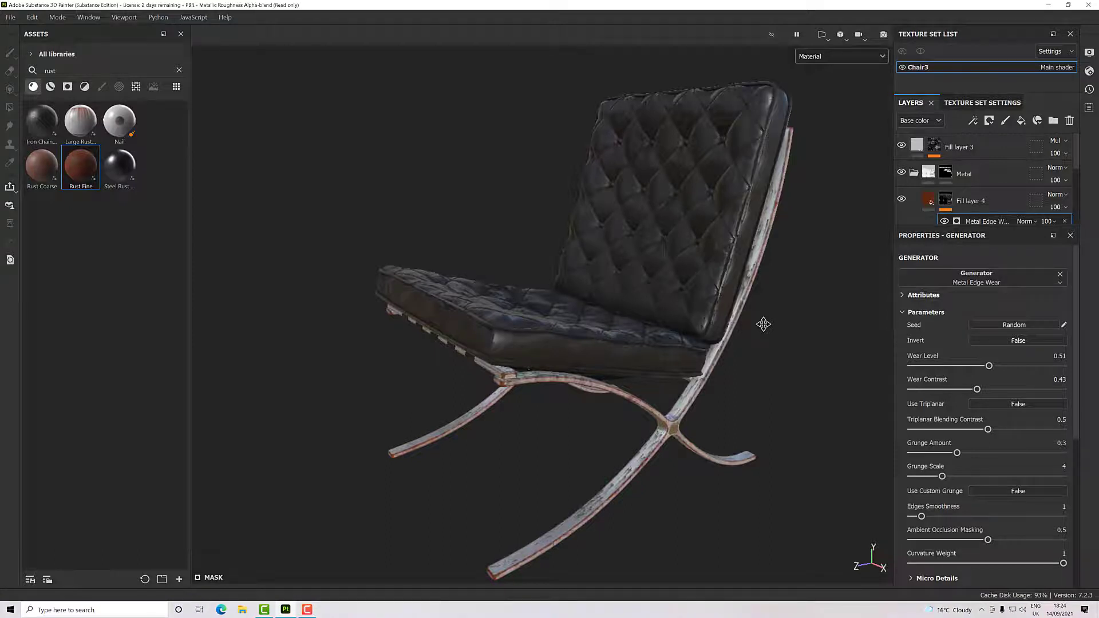
left_click_drag(736, 282, 724, 338, "alt")
scroll(715, 352, "up", 5)
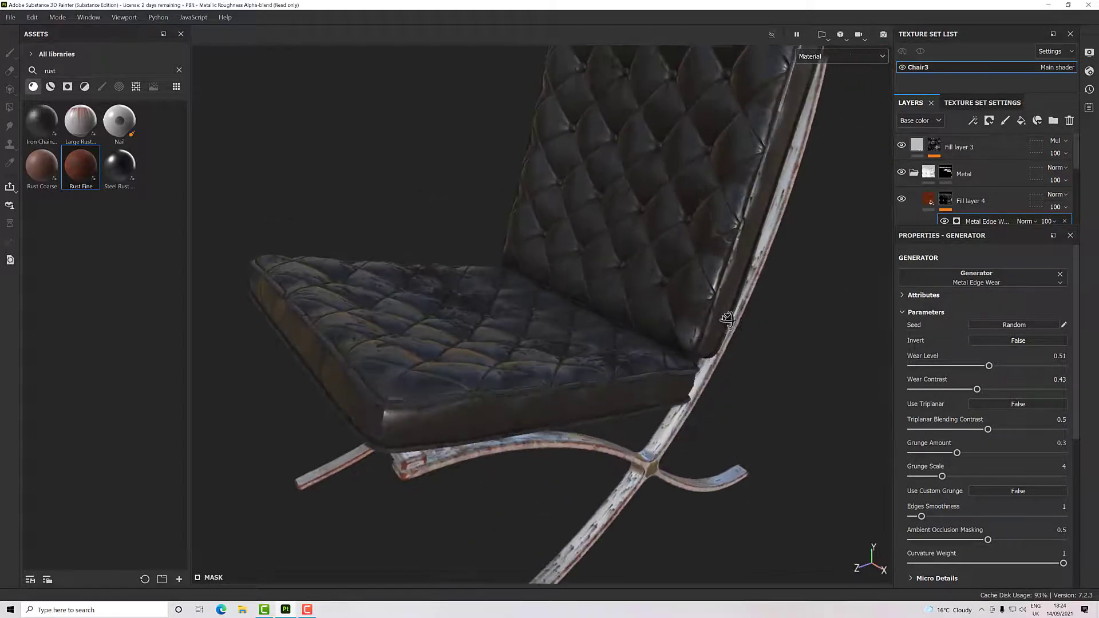
scroll(729, 358, "down", 4)
left_click_drag(727, 372, 735, 336, "alt")
scroll(720, 338, "up", 2)
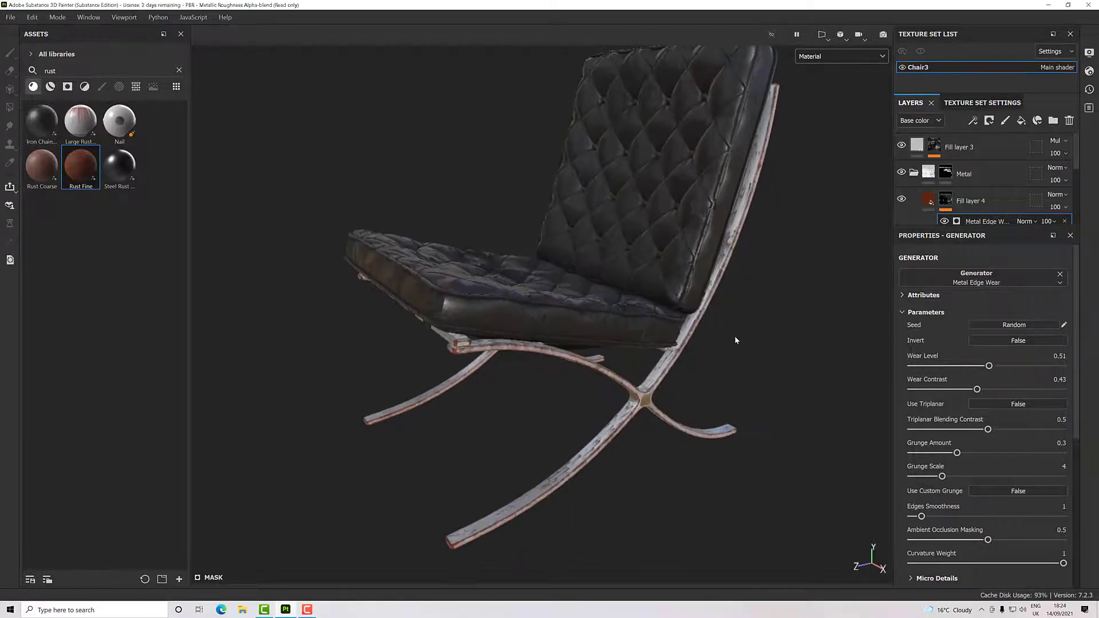
middle_click_drag(734, 337, 733, 357, "alt")
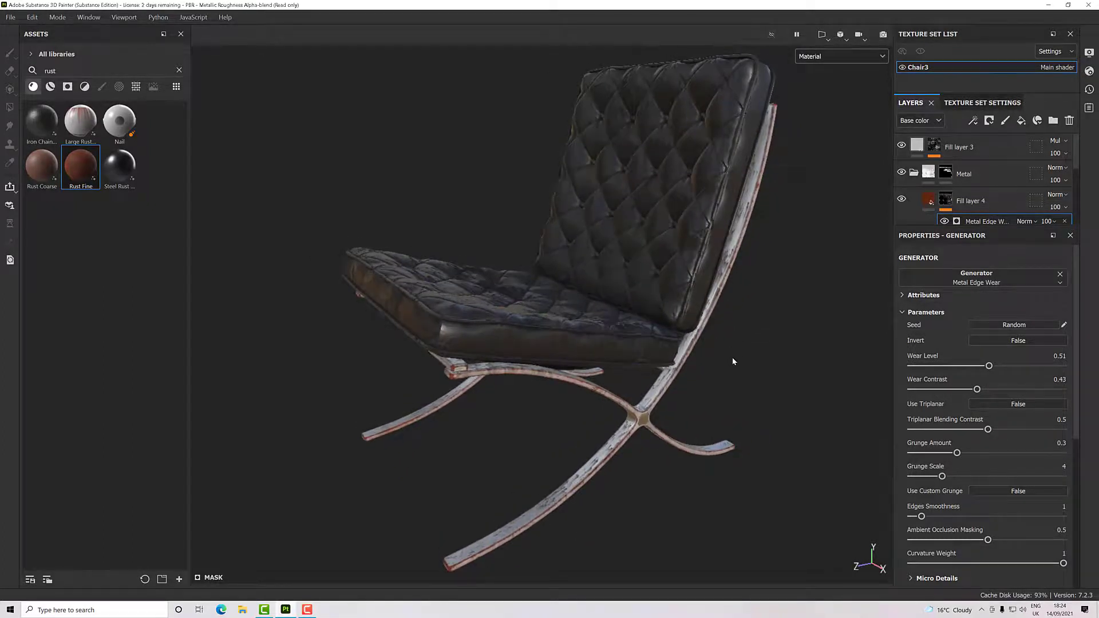